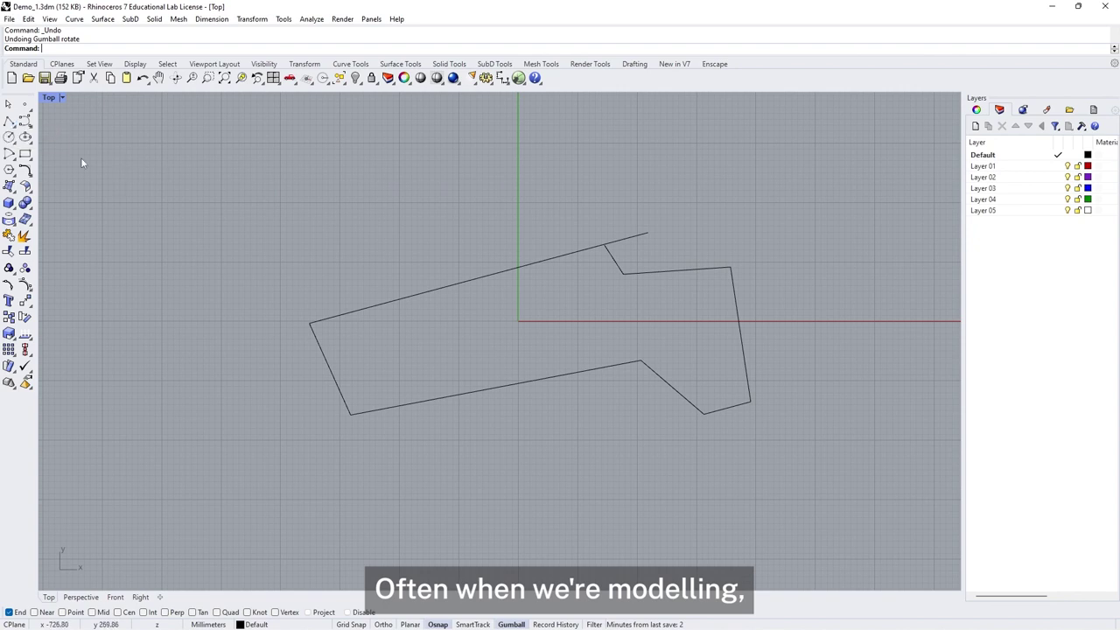
left_click(9, 124)
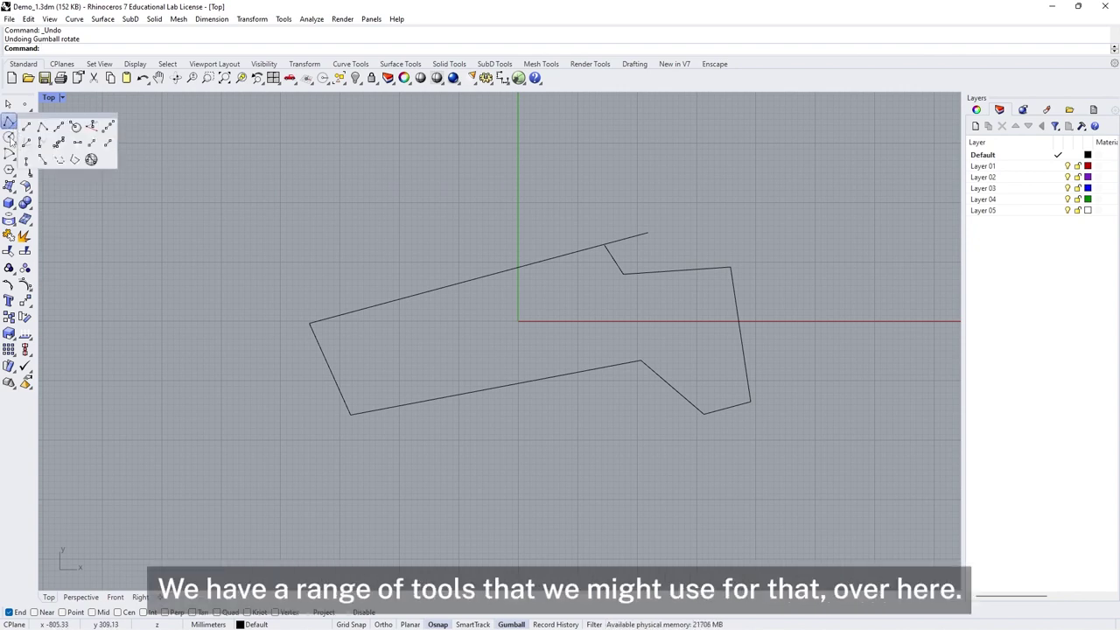
left_click(10, 138)
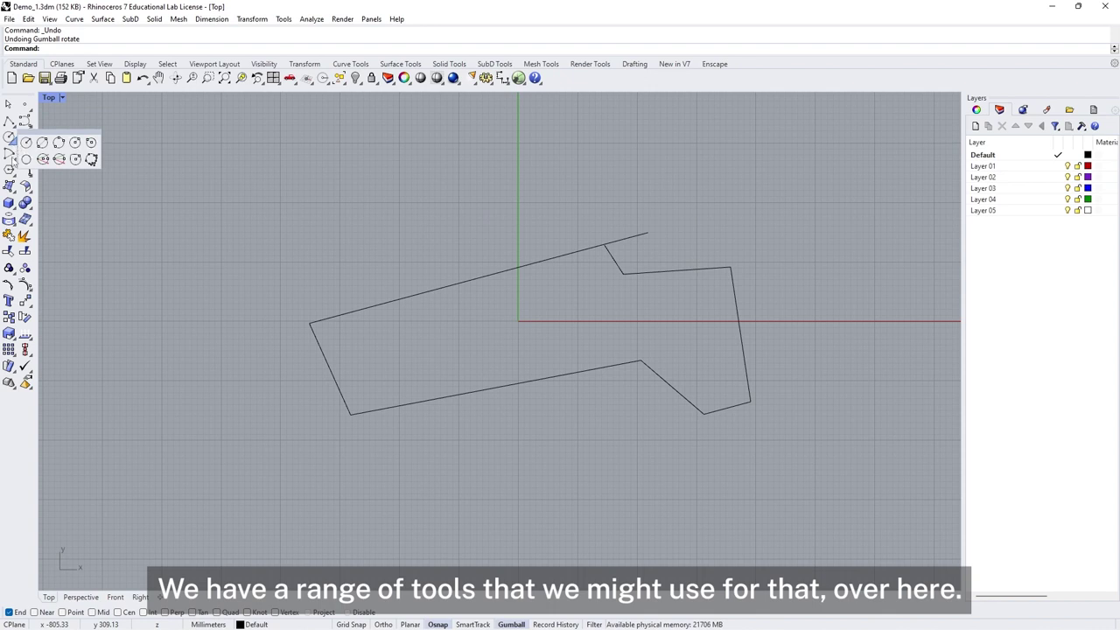
left_click(341, 244)
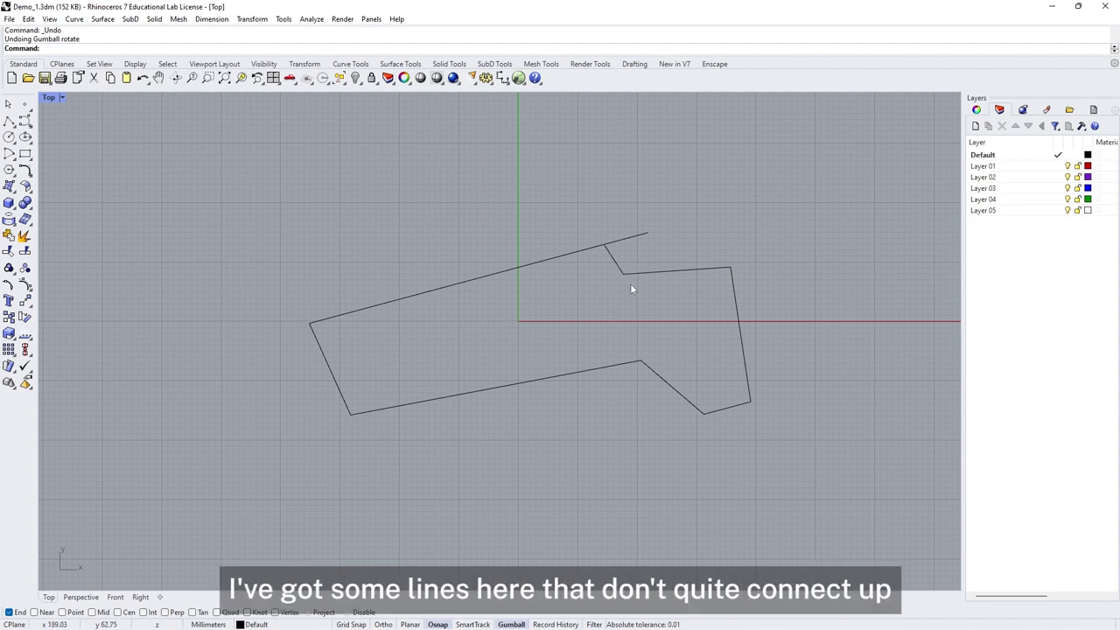
left_click(612, 252)
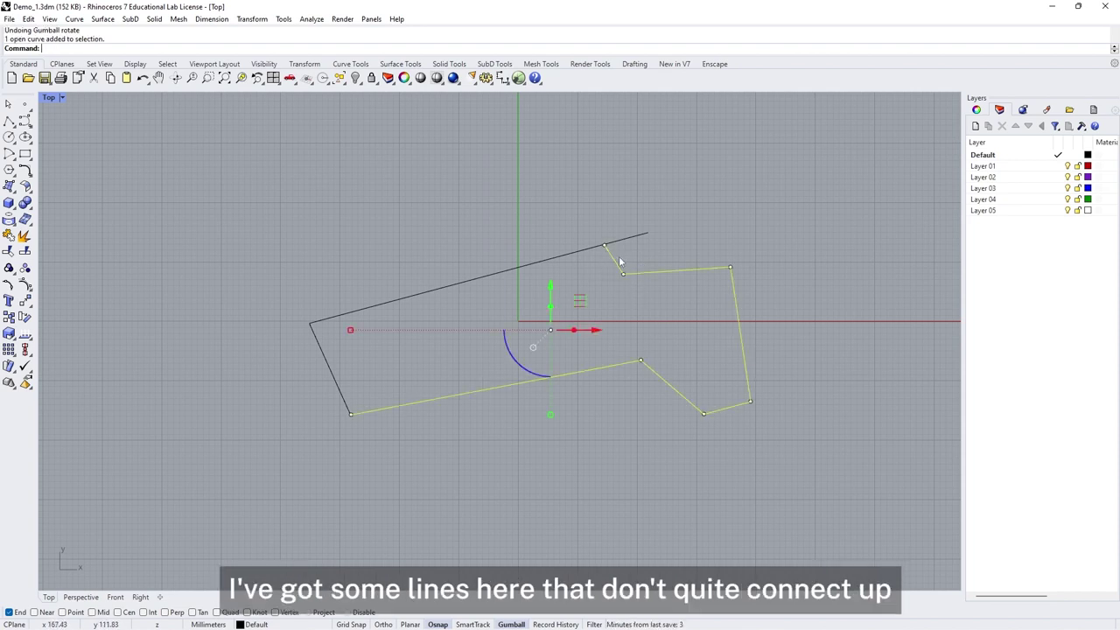
scroll(613, 249, "up", 5)
key("Escape")
scroll(592, 268, "down", 5)
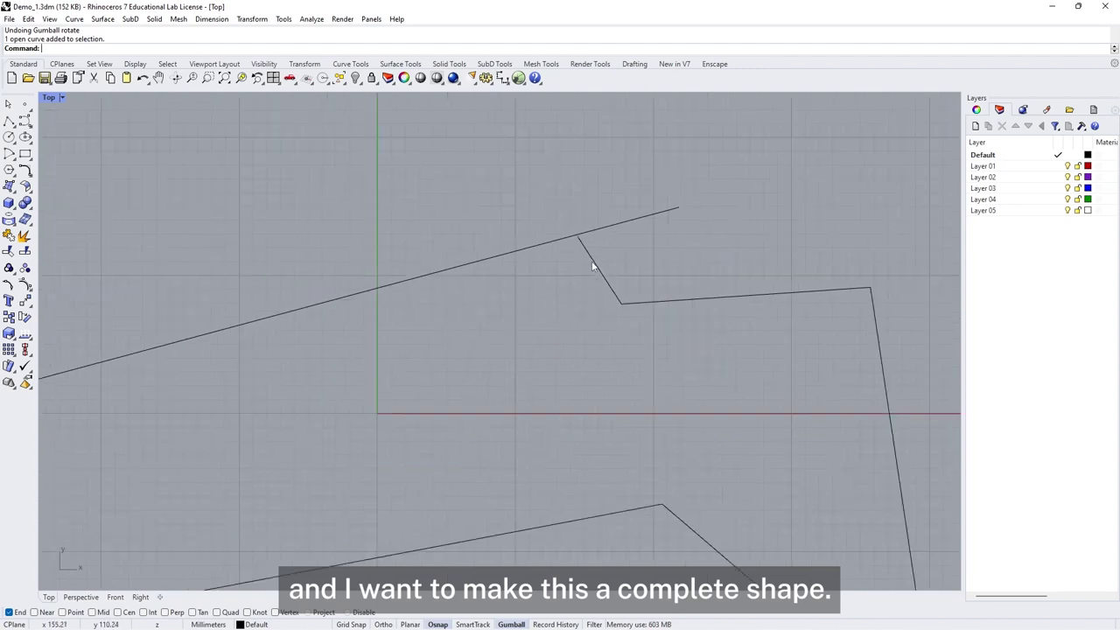
Explode the open polyline forming the shape's lower and right outline into separate line segments.
left_click(611, 289)
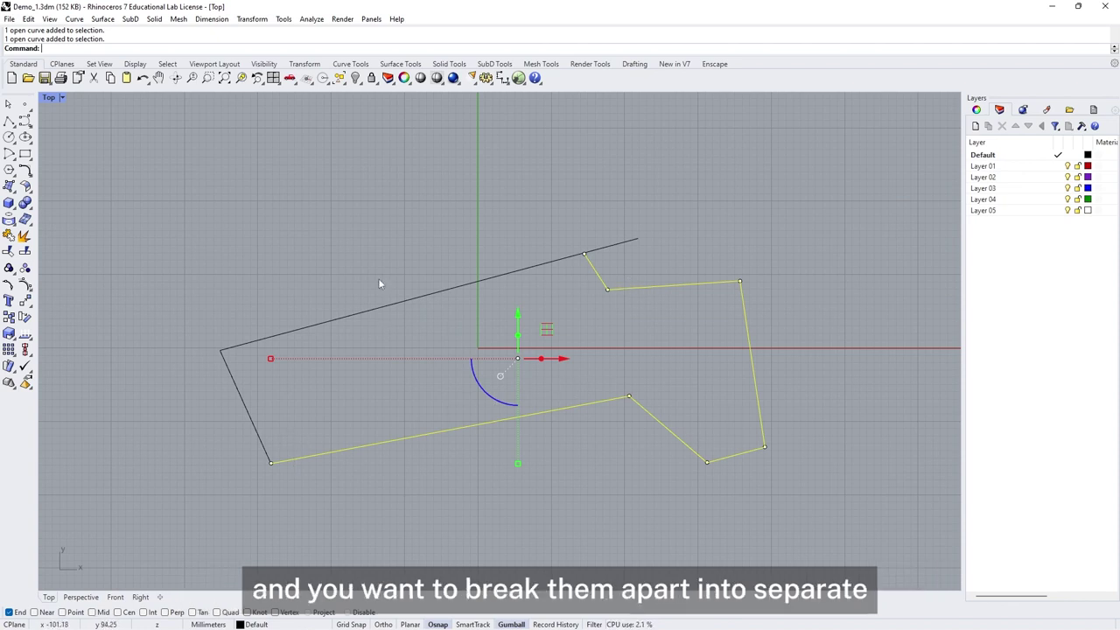
left_click(25, 235)
key("Escape")
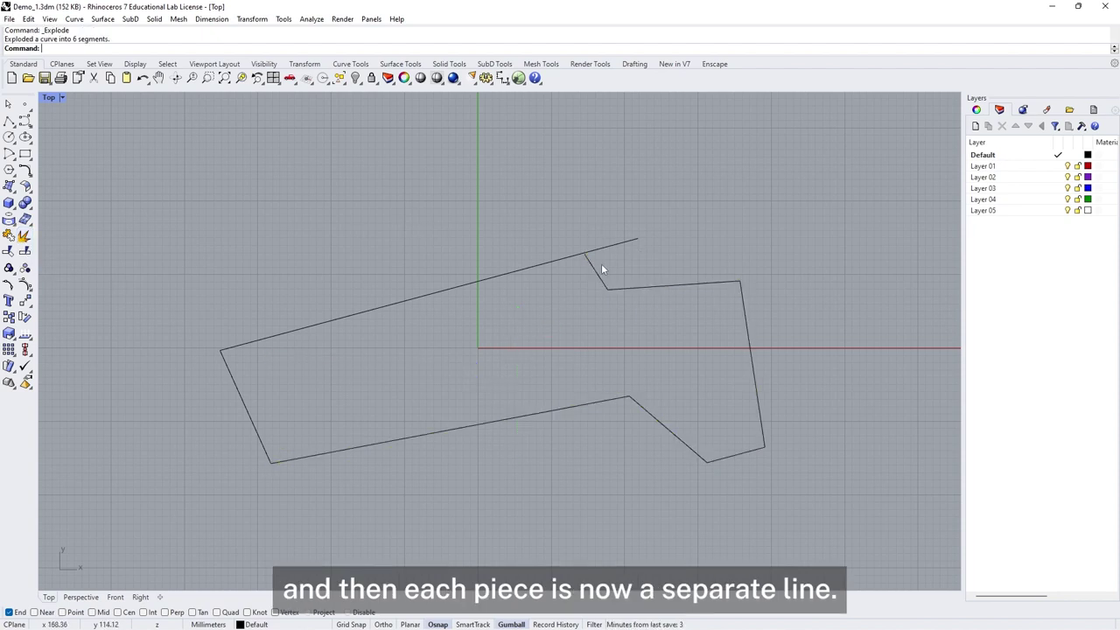
left_click(599, 280)
left_click(654, 288)
Examine where the short slanted segment meets the long upper line, including the line's overhanging end.
scroll(608, 256, "up", 8)
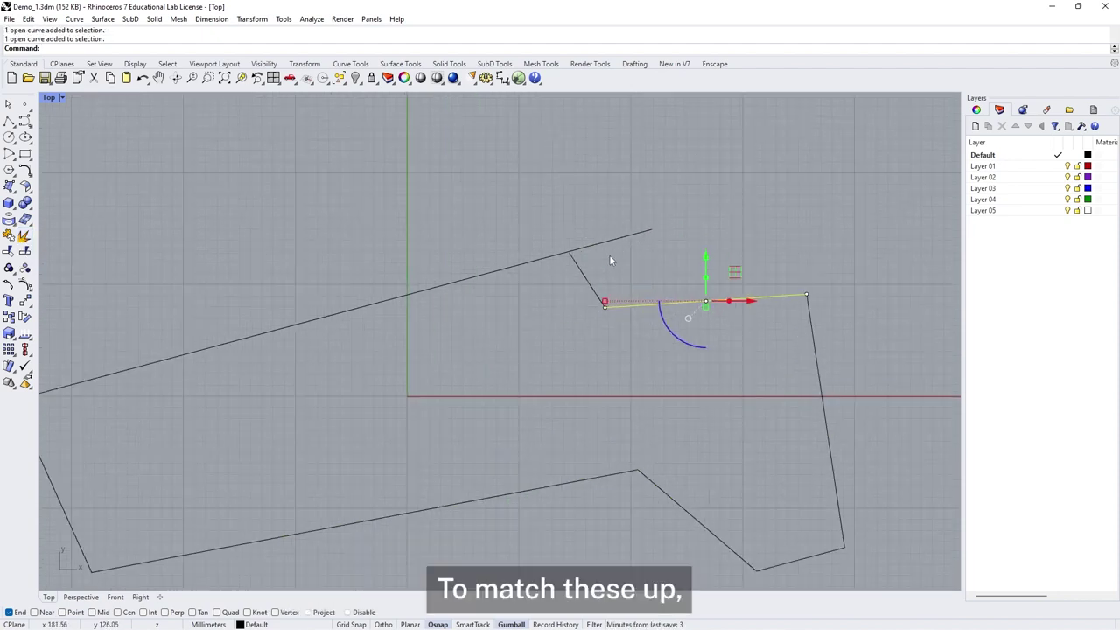
scroll(612, 280, "up", 5)
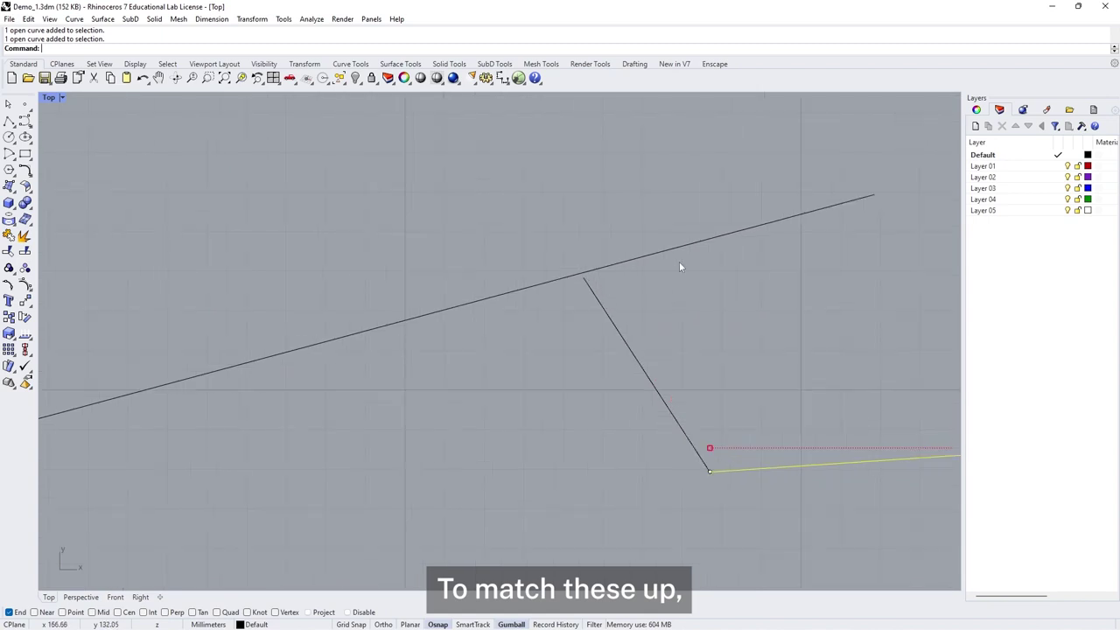
left_click(741, 232)
key("Escape")
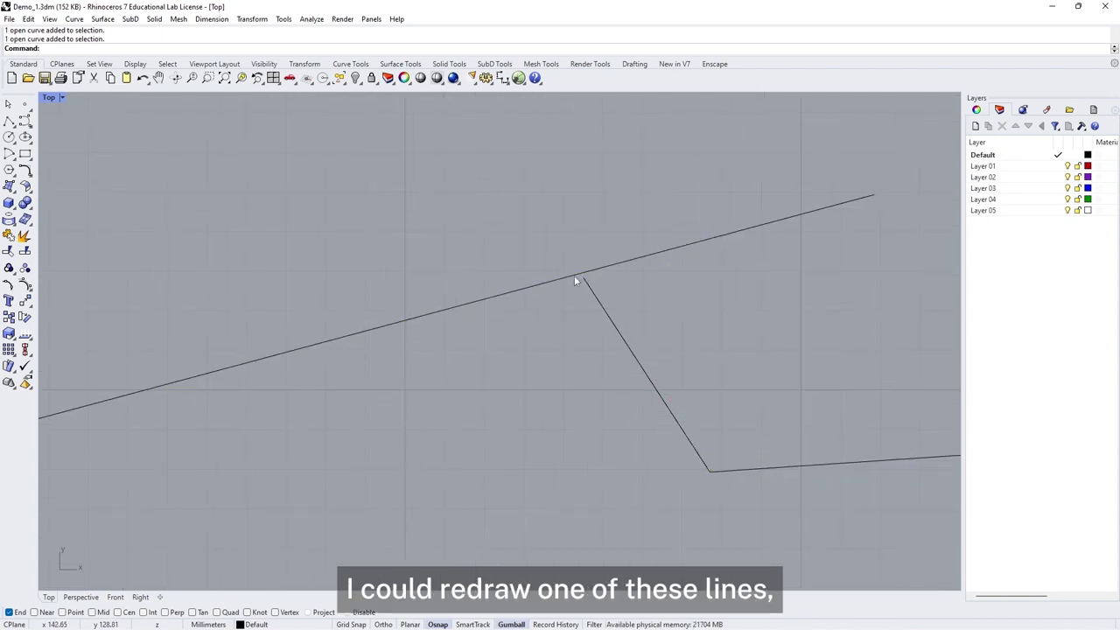
left_click(863, 197)
key("Escape")
scroll(584, 263, "down", 5)
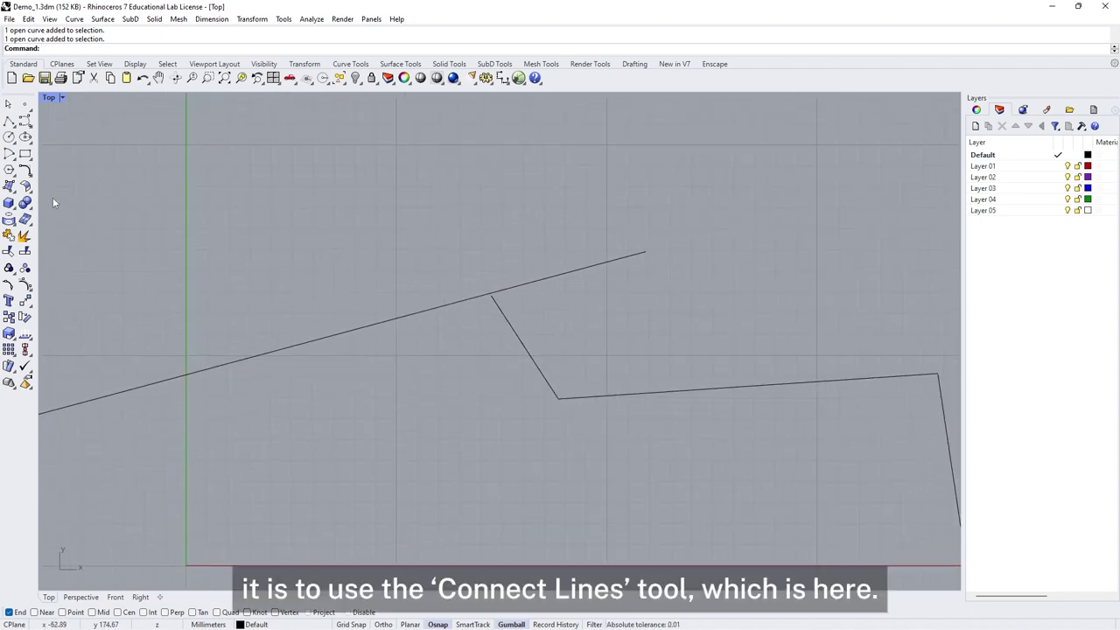
Try Connect on the short slanted segment and the long upper line, and undo the connection.
left_click(25, 171)
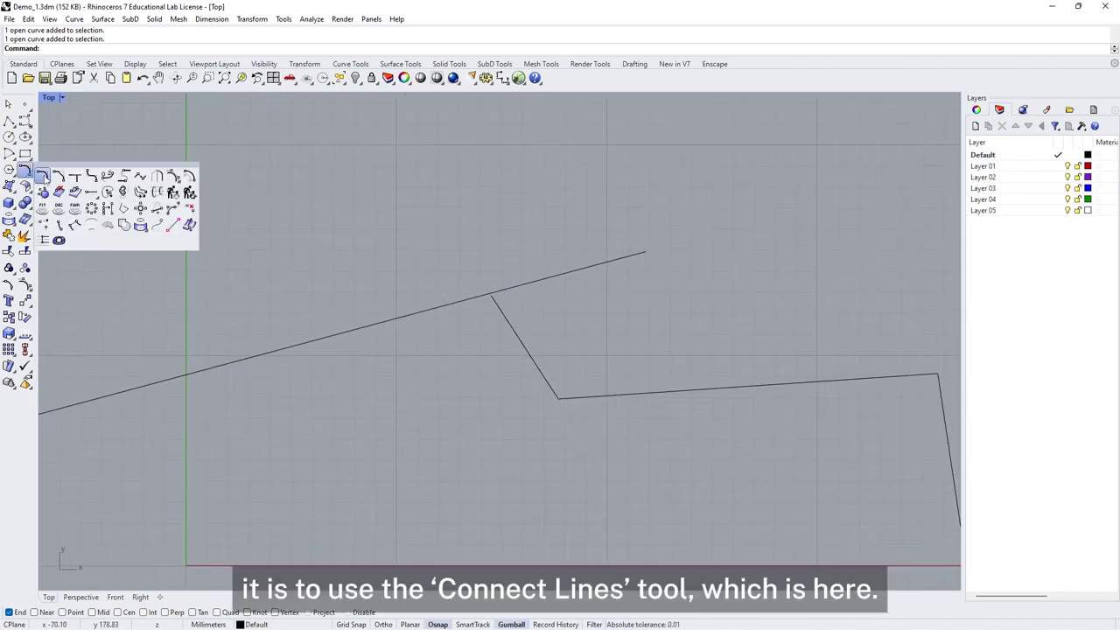
left_click(74, 178)
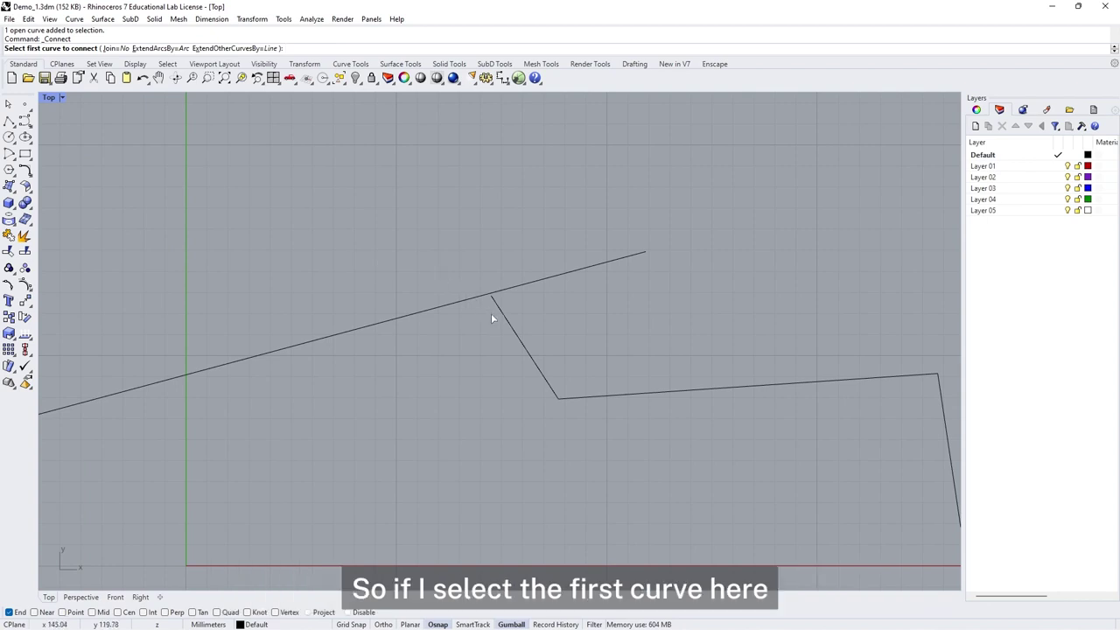
left_click(526, 352)
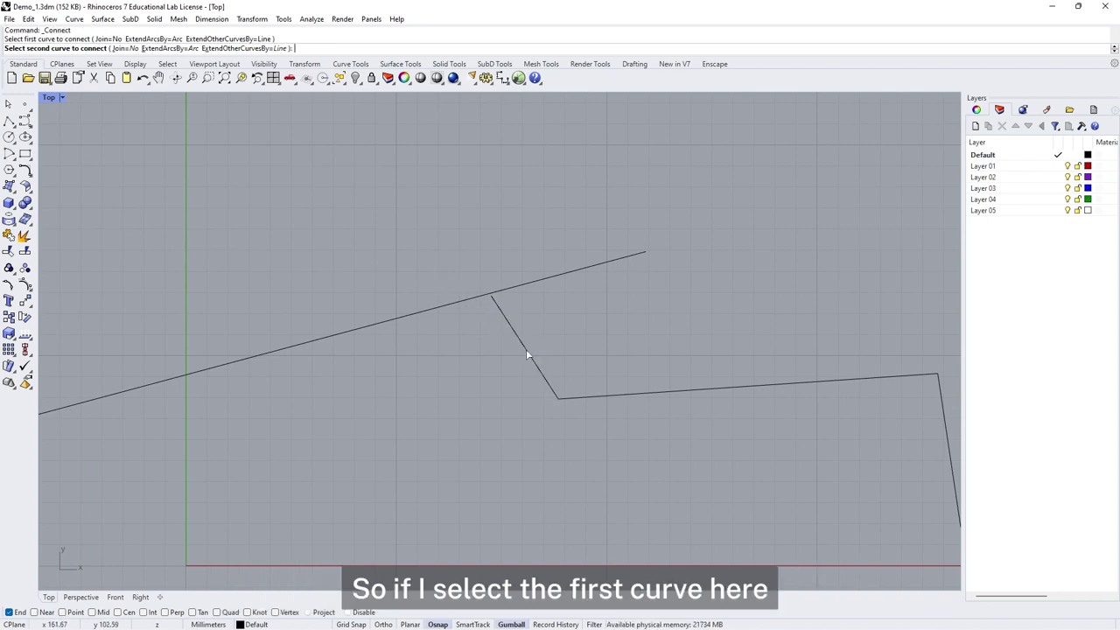
left_click(450, 302)
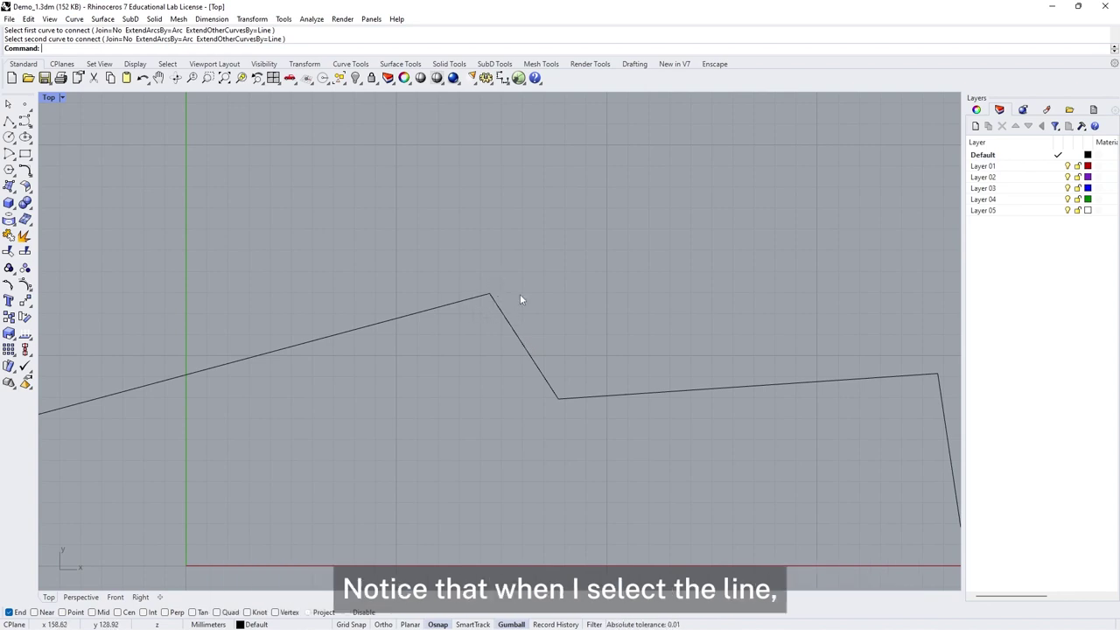
key("ctrl+z")
Connect the short slanted segment with the long upper line so they meet at a corner without the overhang.
key("Return")
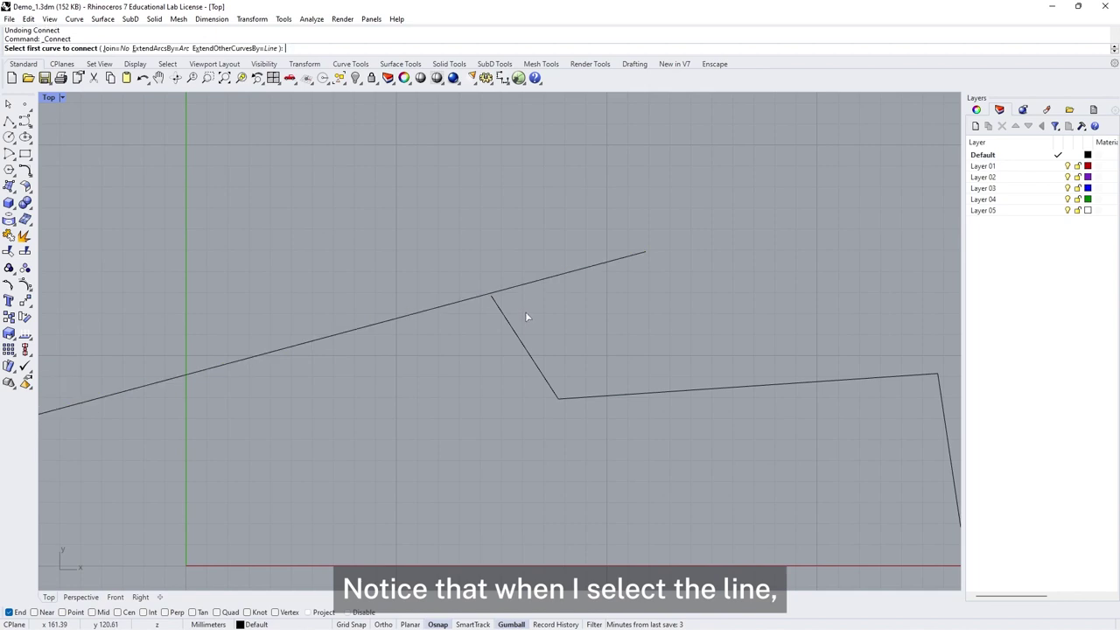
left_click(516, 335)
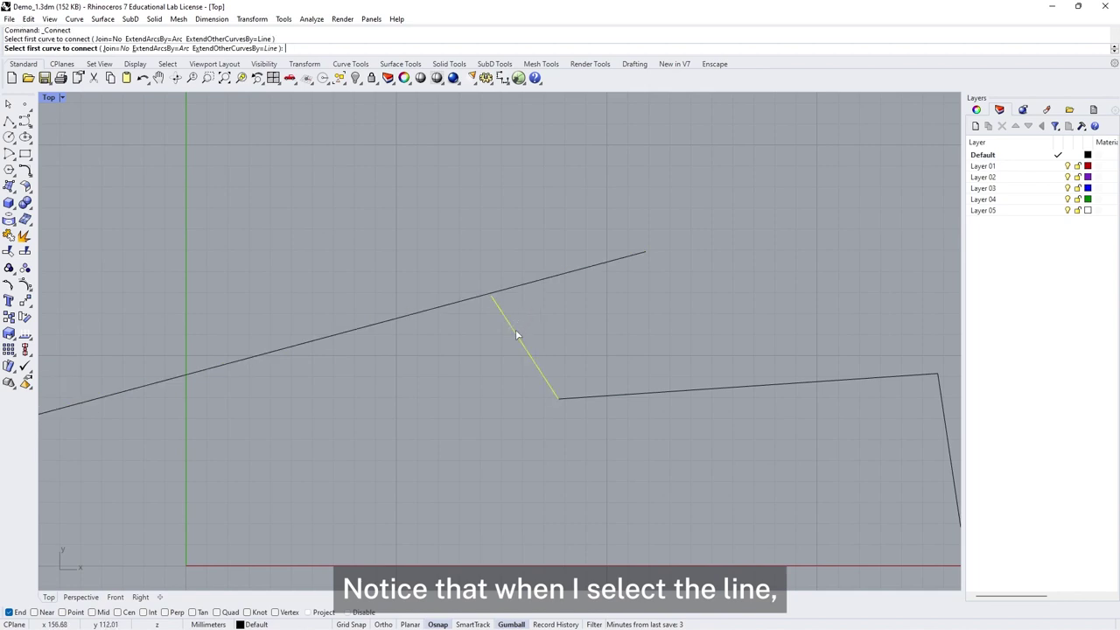
left_click(544, 281)
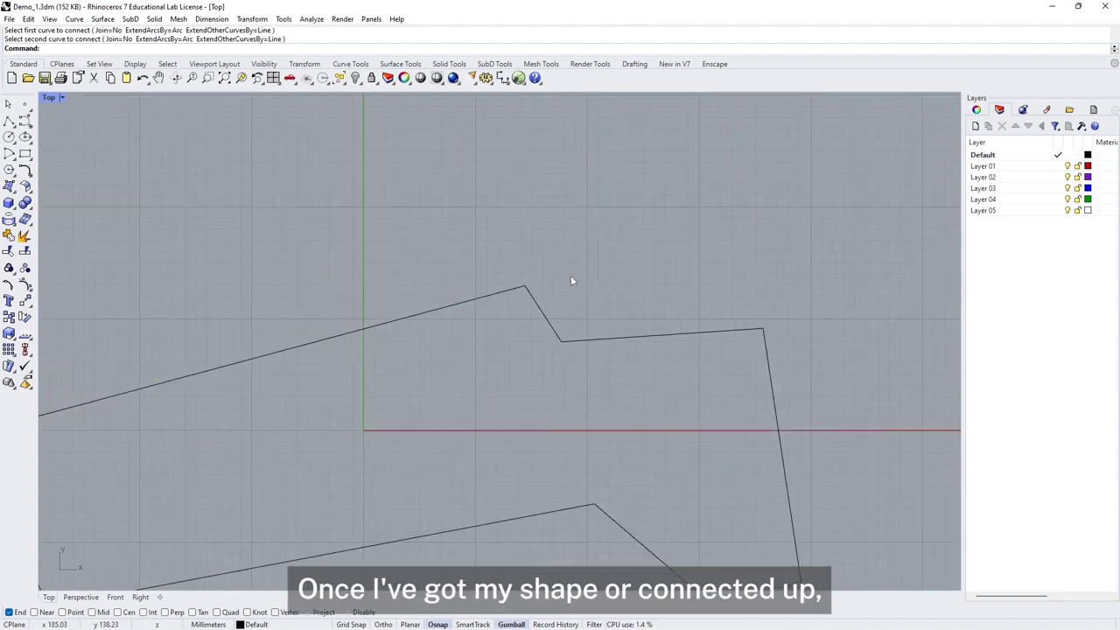
Join all the lines of the outline into one closed curve.
scroll(569, 280, "down", 3)
scroll(552, 315, "up", 1)
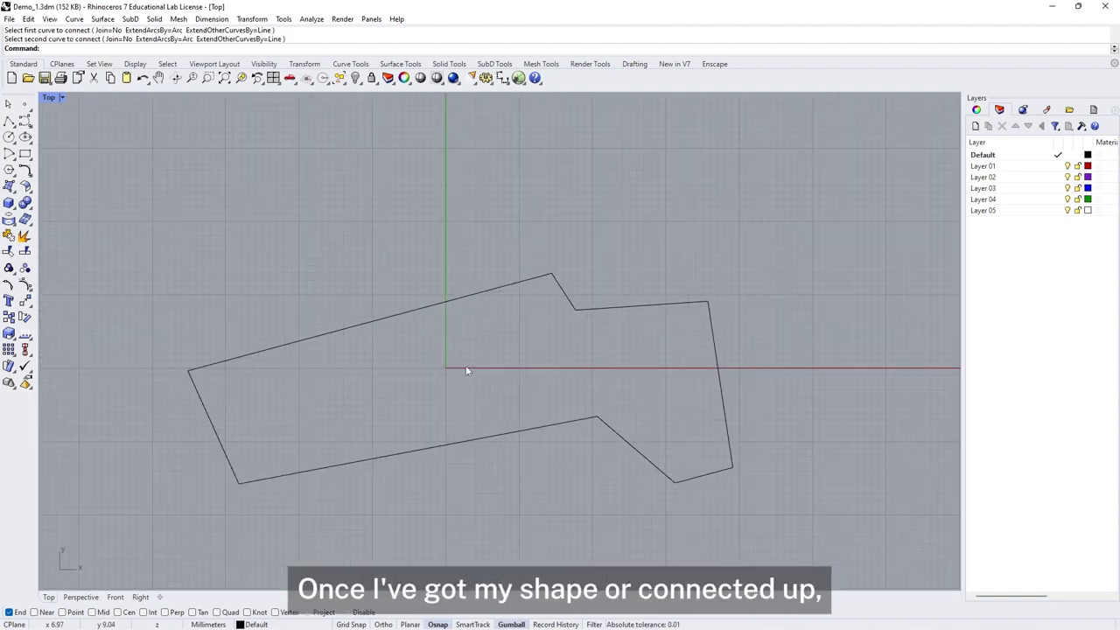
right_click_drag(465, 370, 478, 311)
left_click_drag(161, 176, 817, 496)
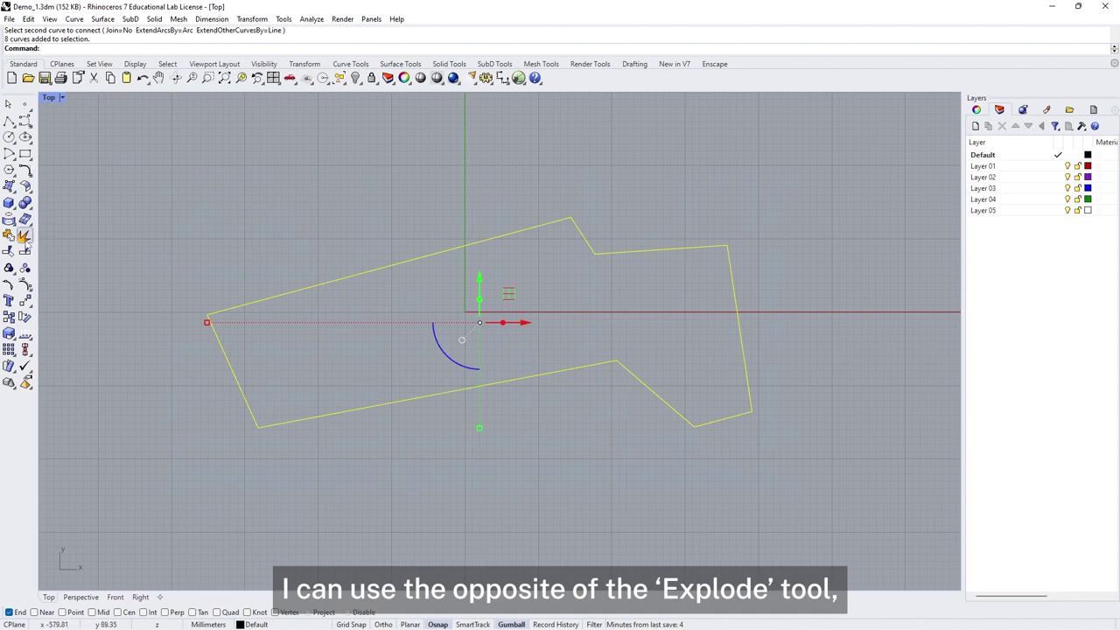
left_click(9, 235)
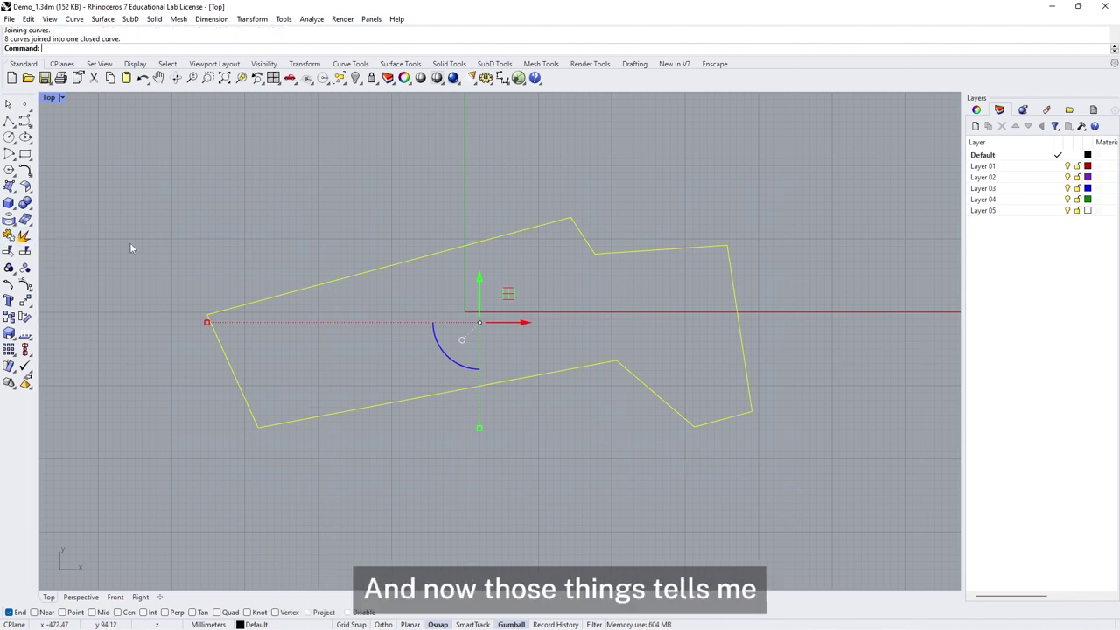
left_click(328, 207)
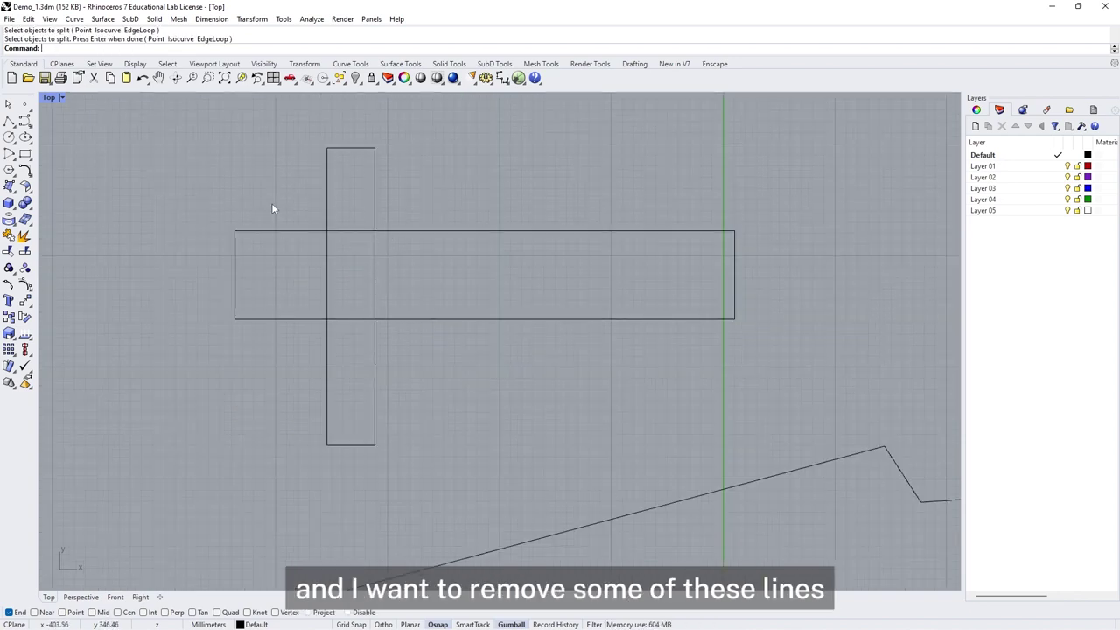
Explode the two overlapping rectangles together and select individual edges to check that they are separate lines.
scroll(354, 224, "up", 2)
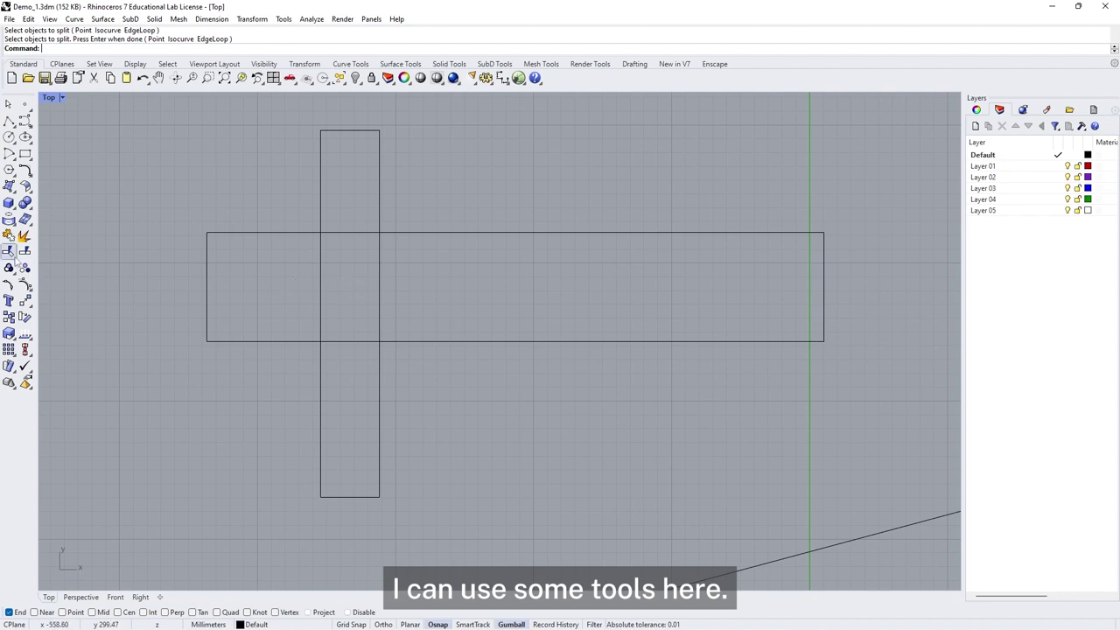
left_click(206, 302)
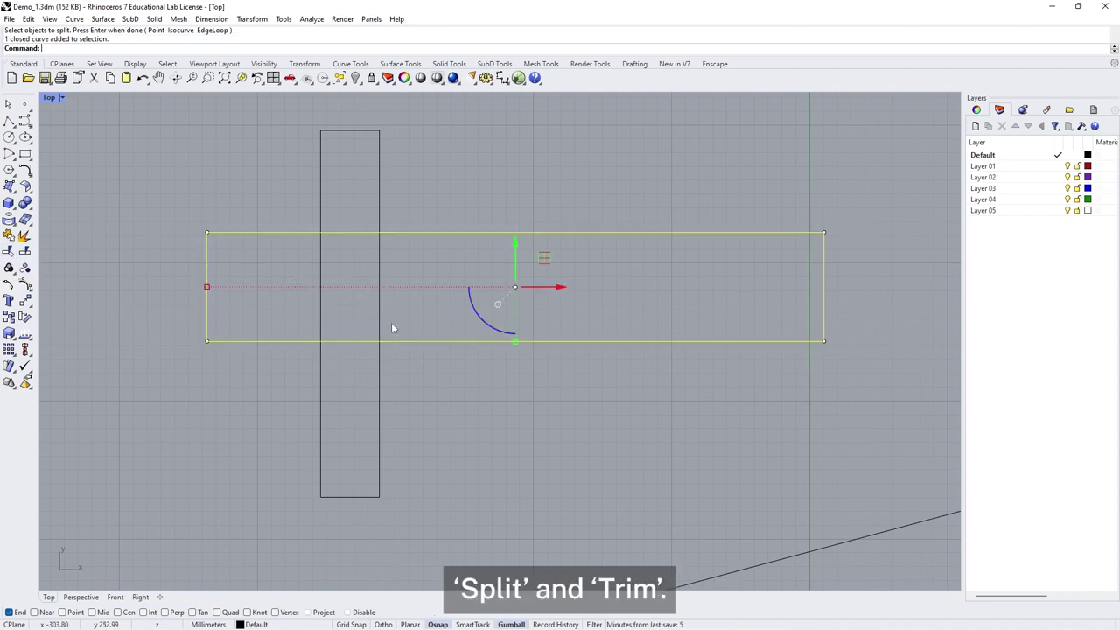
left_click(379, 214)
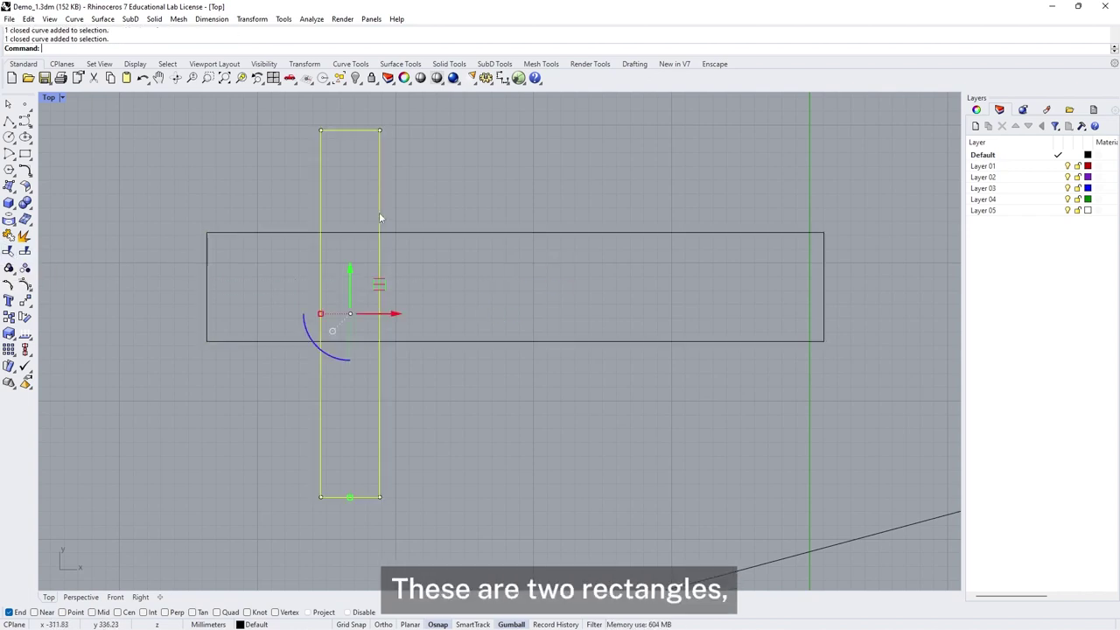
left_click(282, 233, "shift")
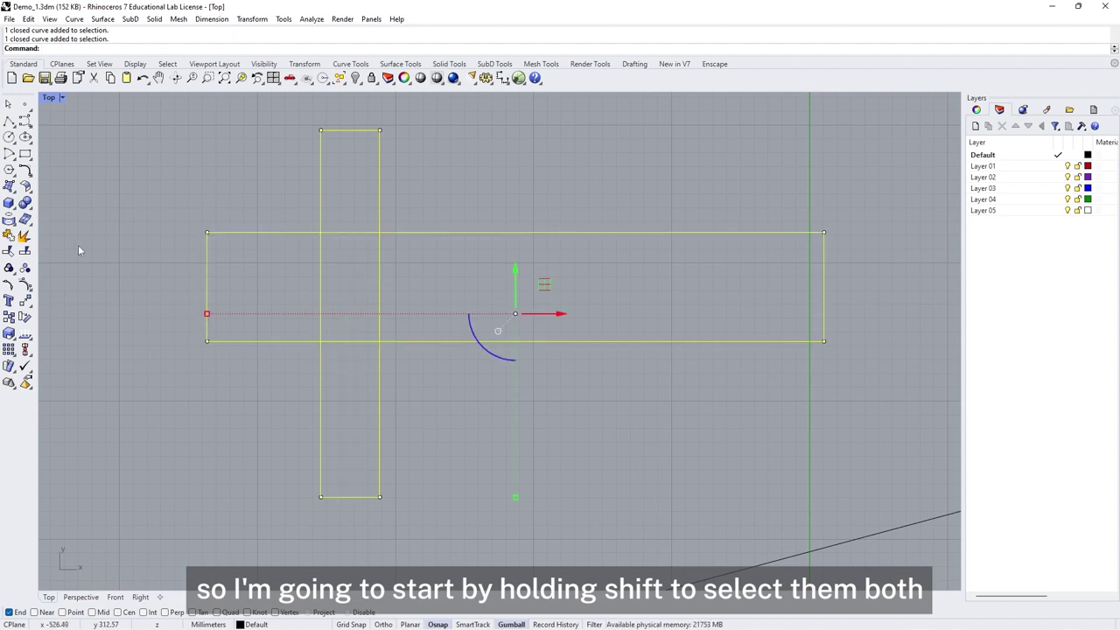
left_click(25, 236)
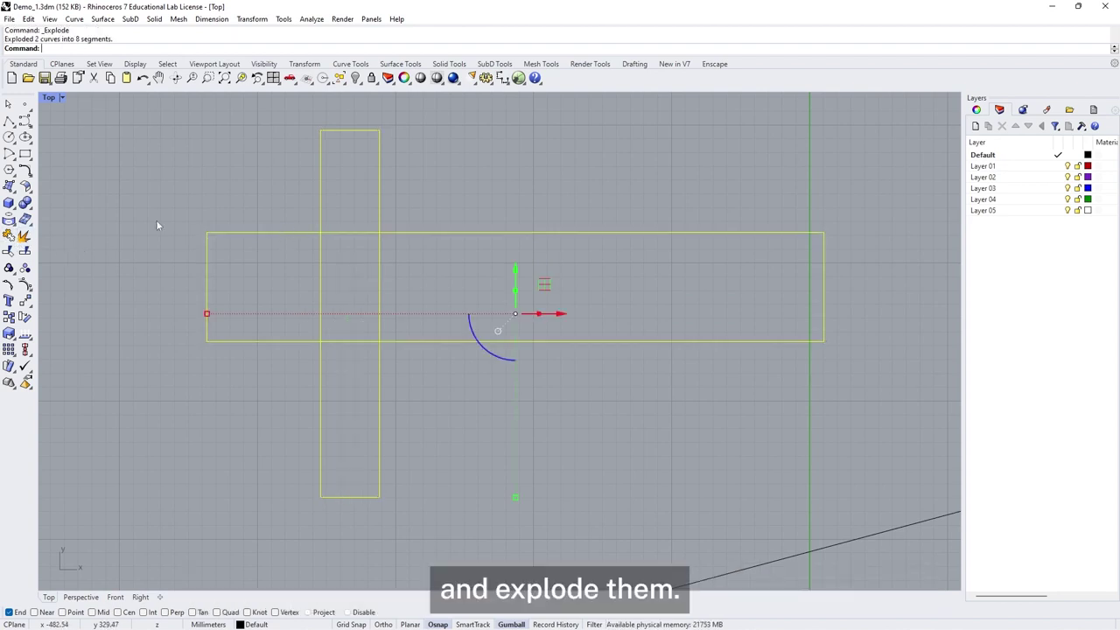
left_click(306, 202)
left_click(320, 217)
left_click(355, 233)
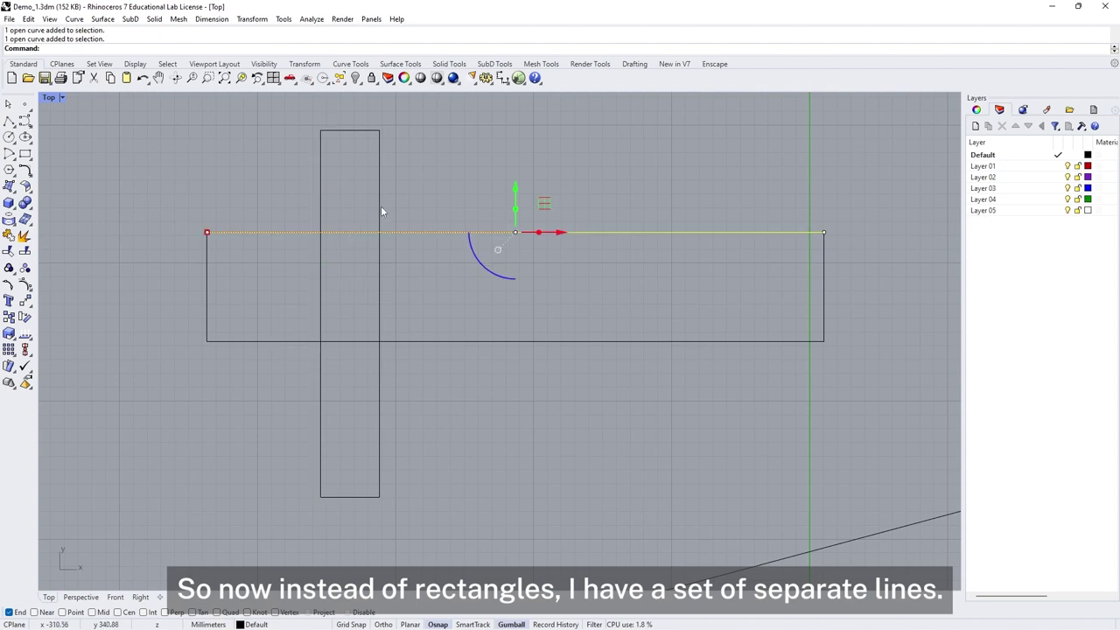
left_click(379, 206)
Split the horizontal rectangle's upper edge, using the vertical rectangle's two long sides as cutting objects.
scroll(385, 222, "up", 2)
key("Escape")
left_click(24, 252)
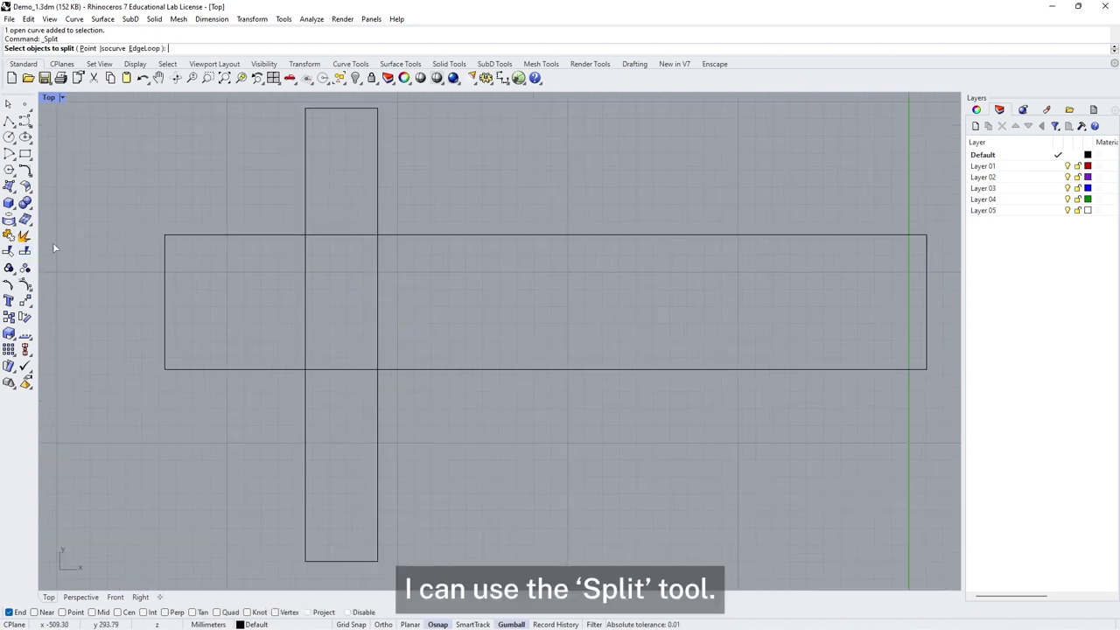
left_click(343, 235)
key("Return")
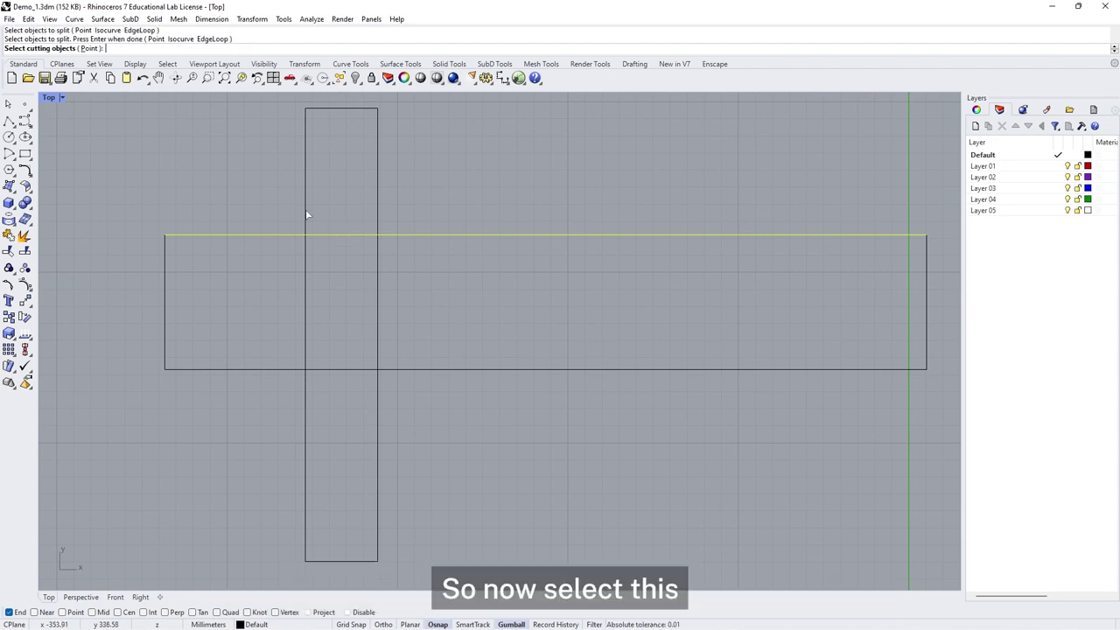
left_click(305, 209)
left_click(378, 218)
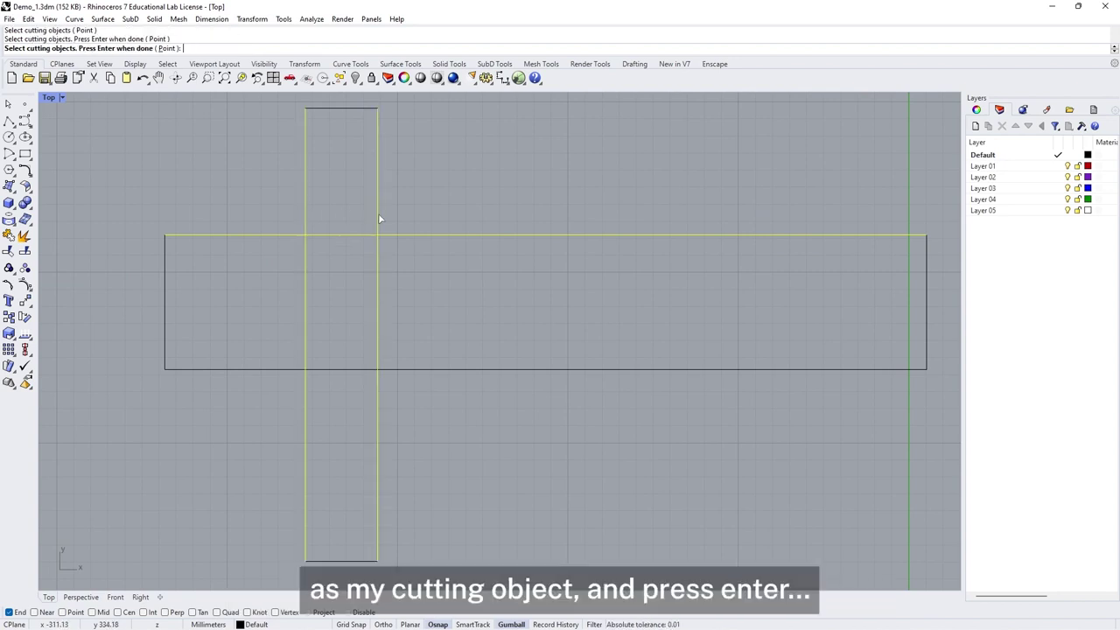
key("Return")
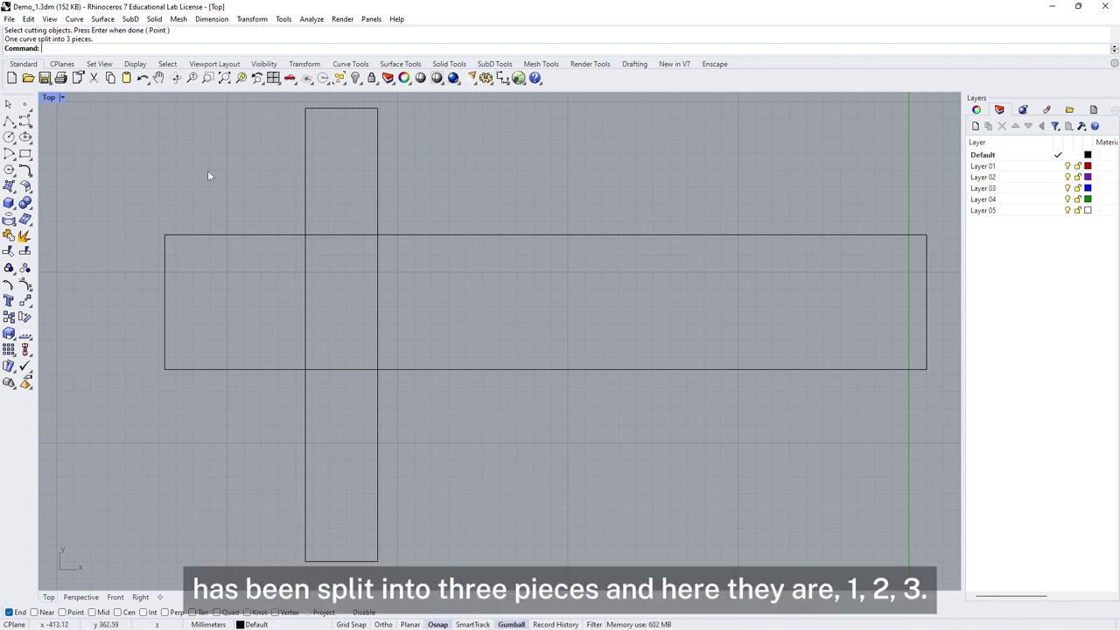
Delete the middle piece of the split upper edge, between the vertical rectangle's two long sides.
left_click(237, 235)
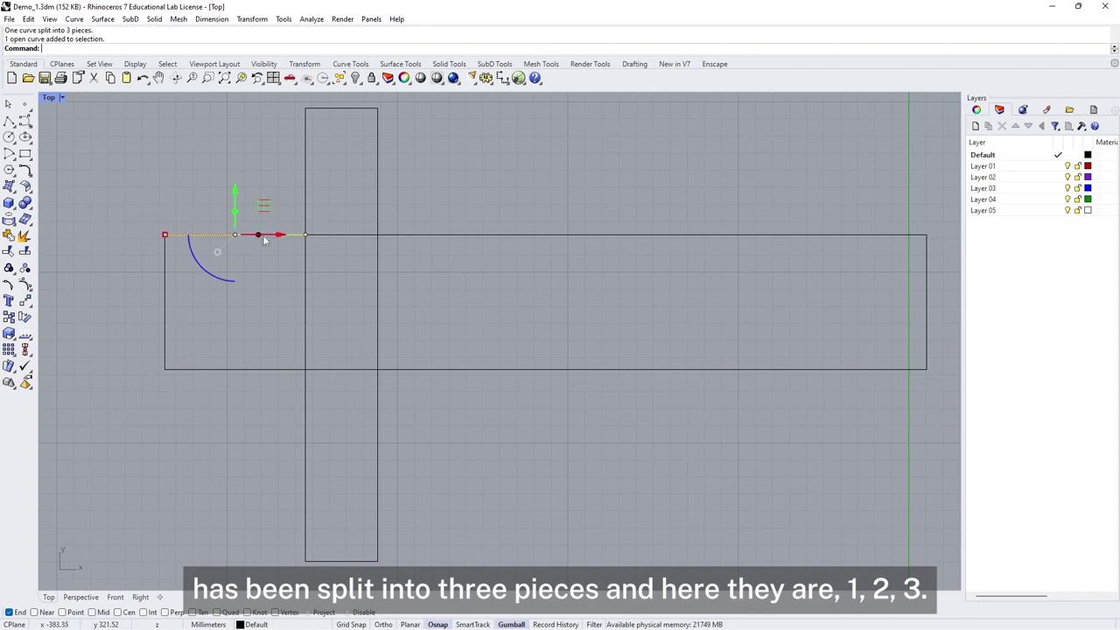
left_click(342, 235)
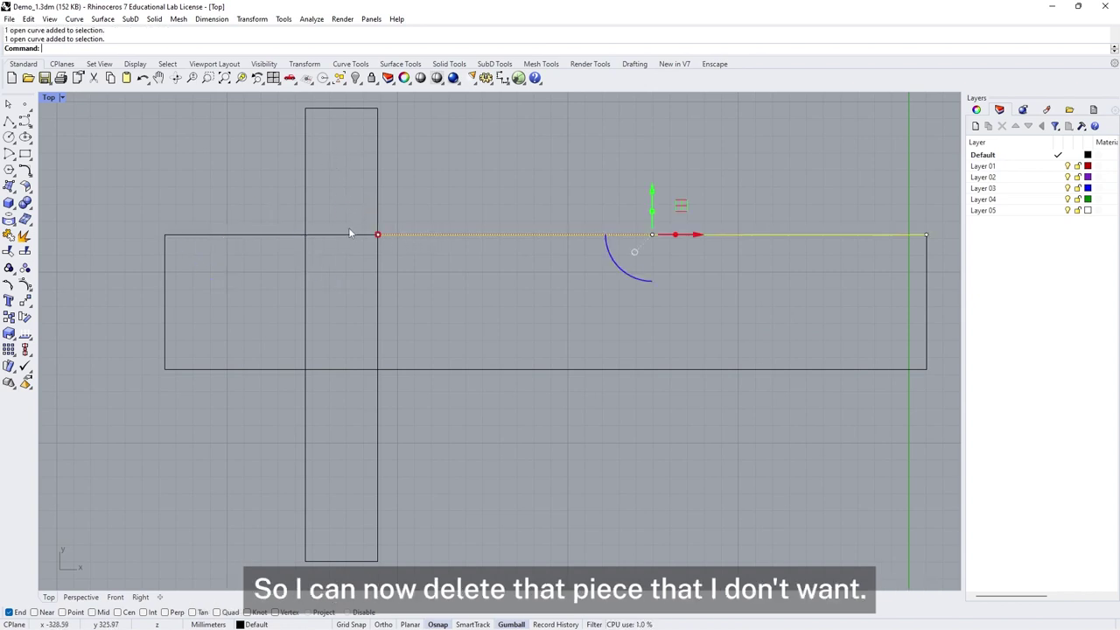
key("Delete")
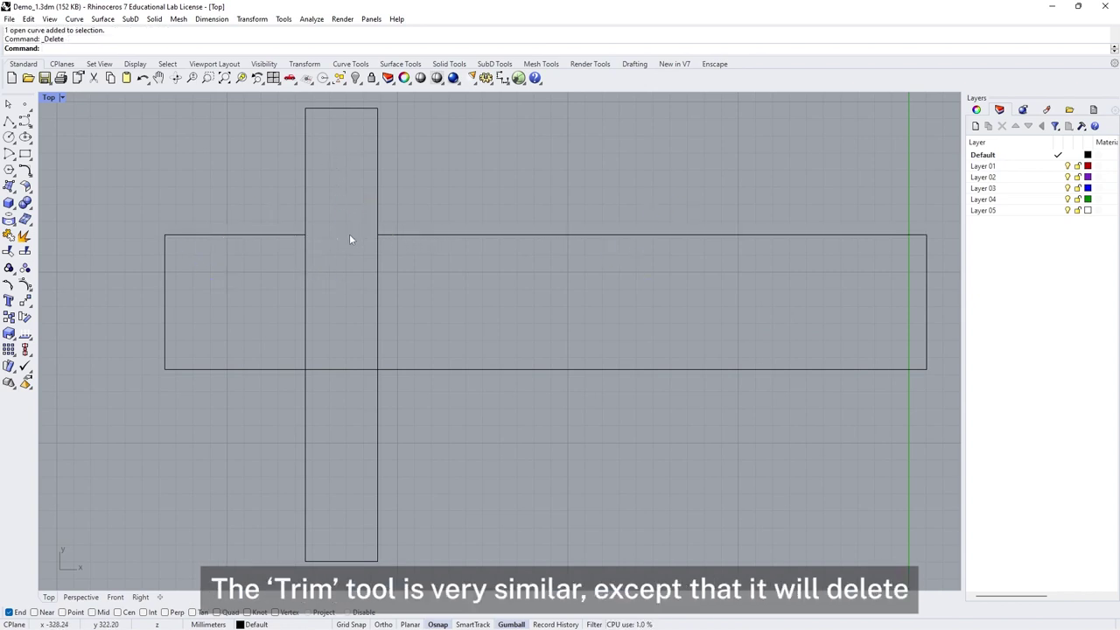
Trim away the middle piece of the horizontal rectangle's lower edge, using the vertical rectangle's two long sides as cutting objects.
left_click(9, 252)
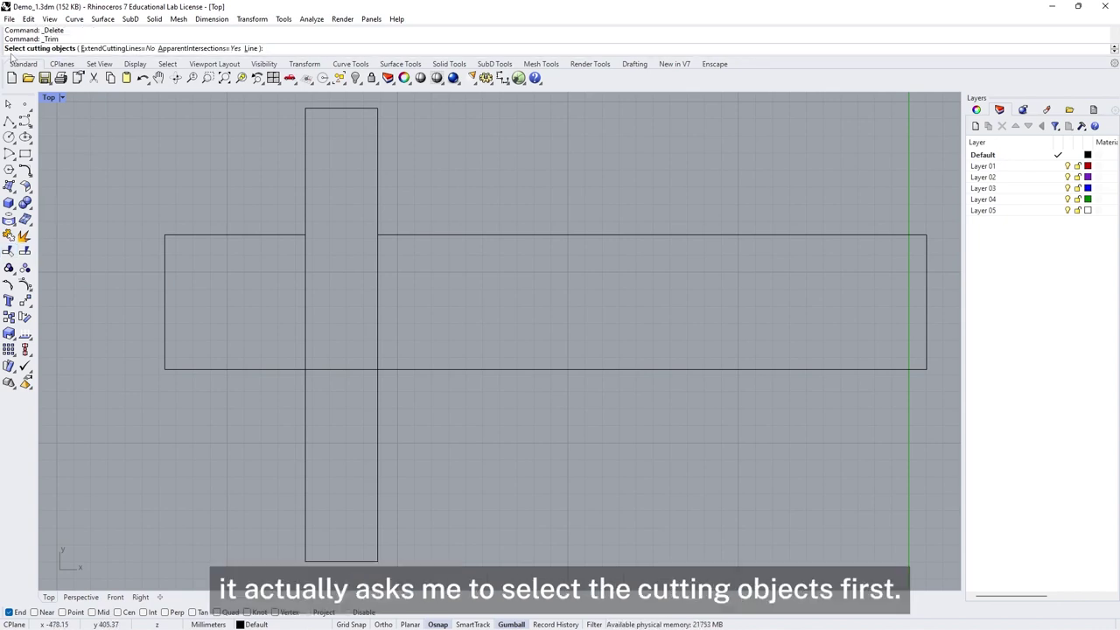
left_click(305, 413)
left_click(379, 422)
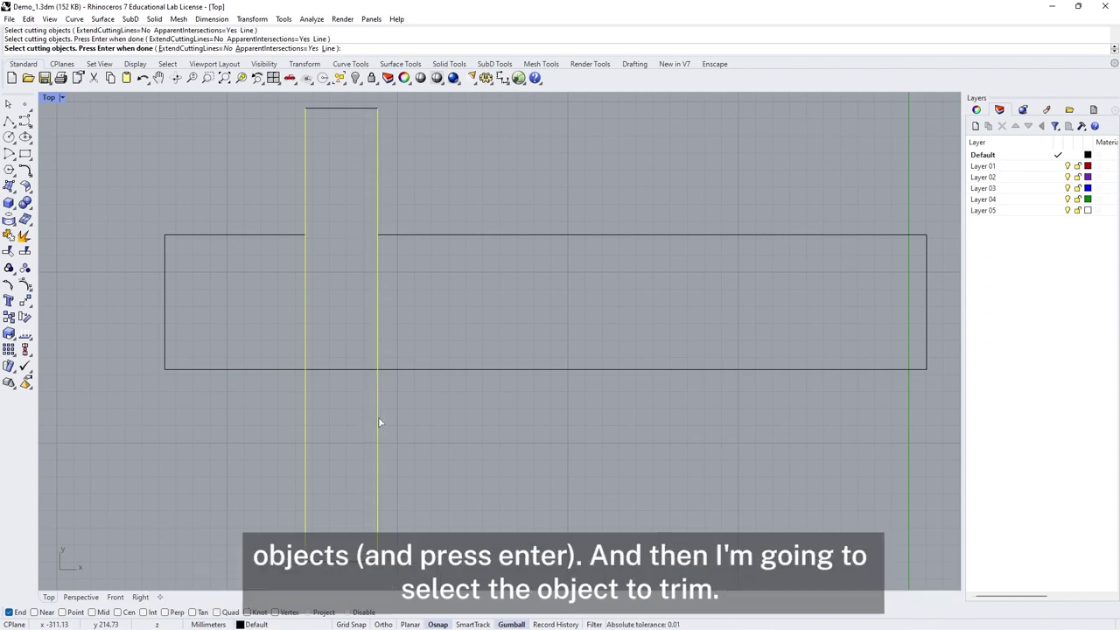
key("Return")
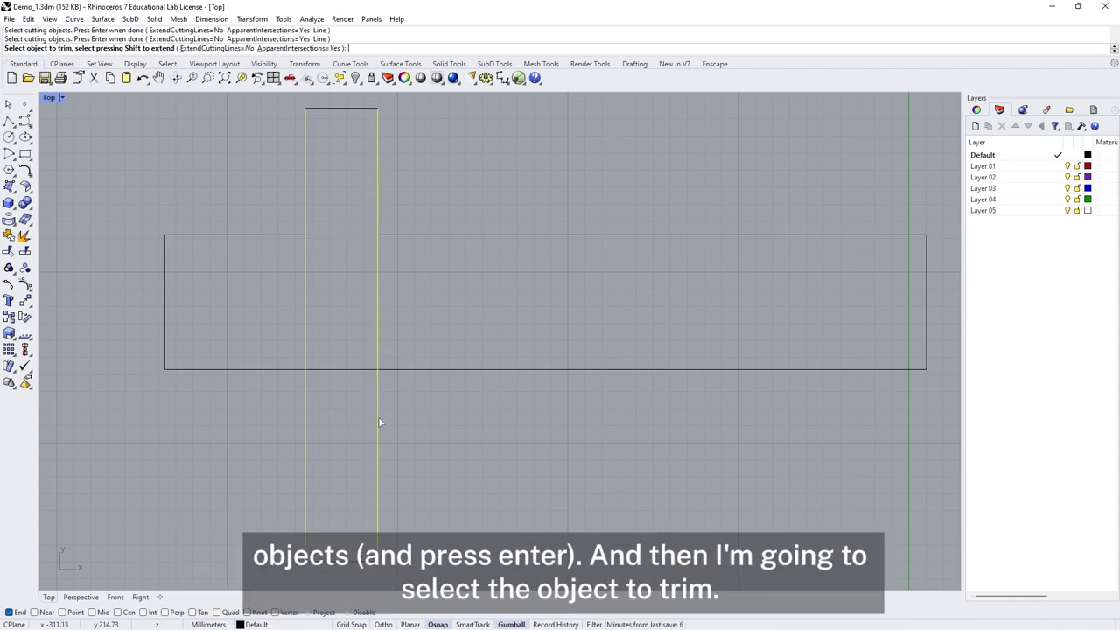
left_click(352, 368)
Undo the middle trim and try trimming the lower edge's right and left pieces instead, finally keeping only the middle piece trimmed away.
key("ctrl+z")
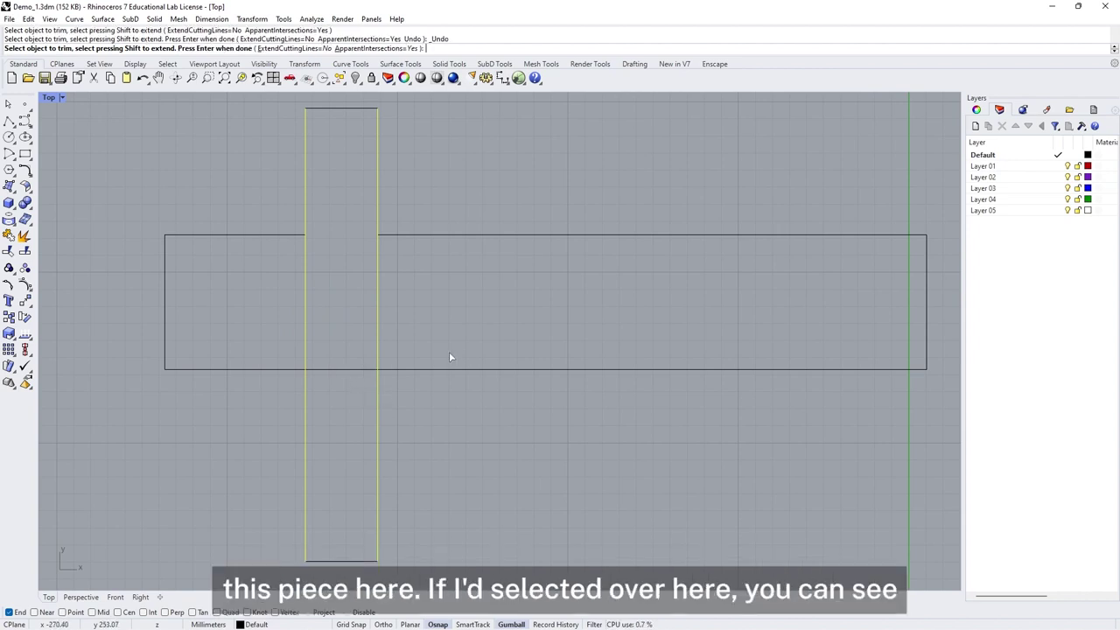
left_click(459, 368)
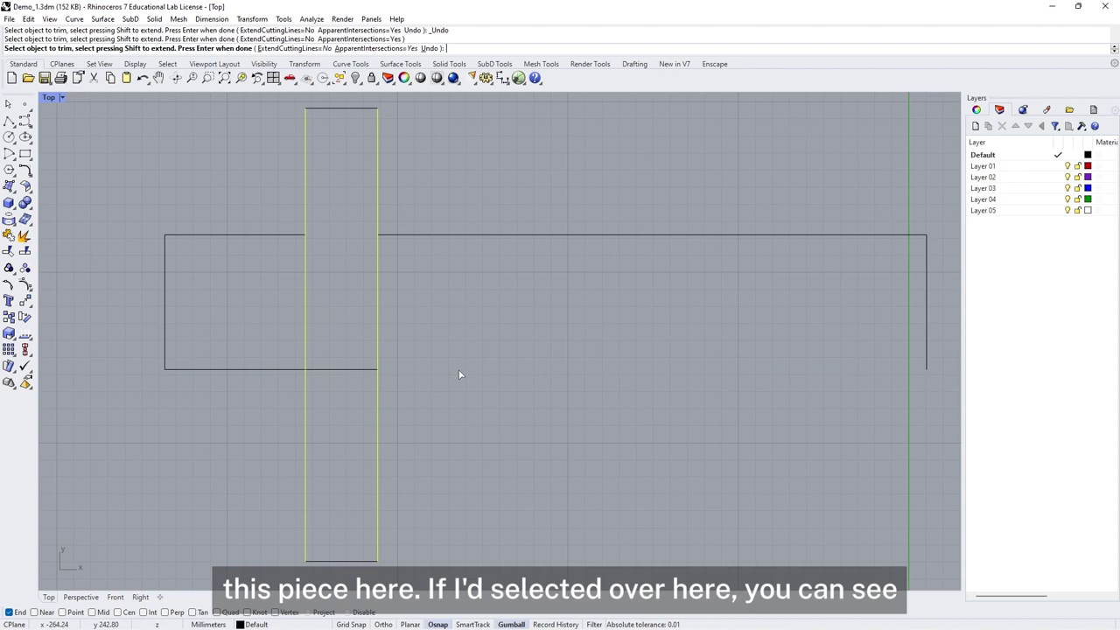
key("ctrl+z")
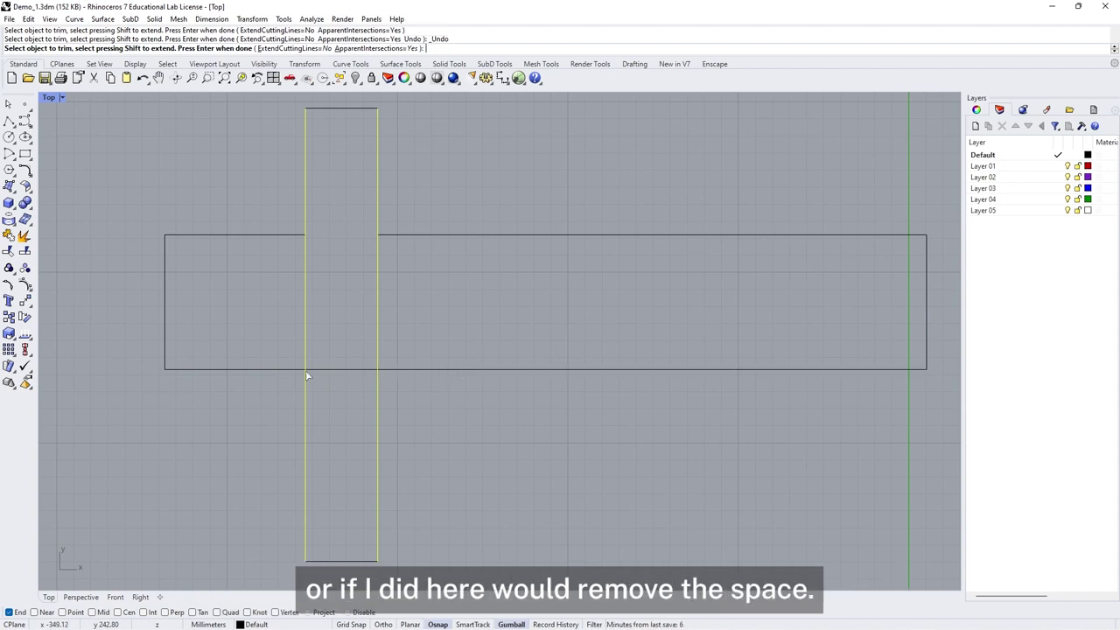
left_click(247, 371)
key("ctrl+z")
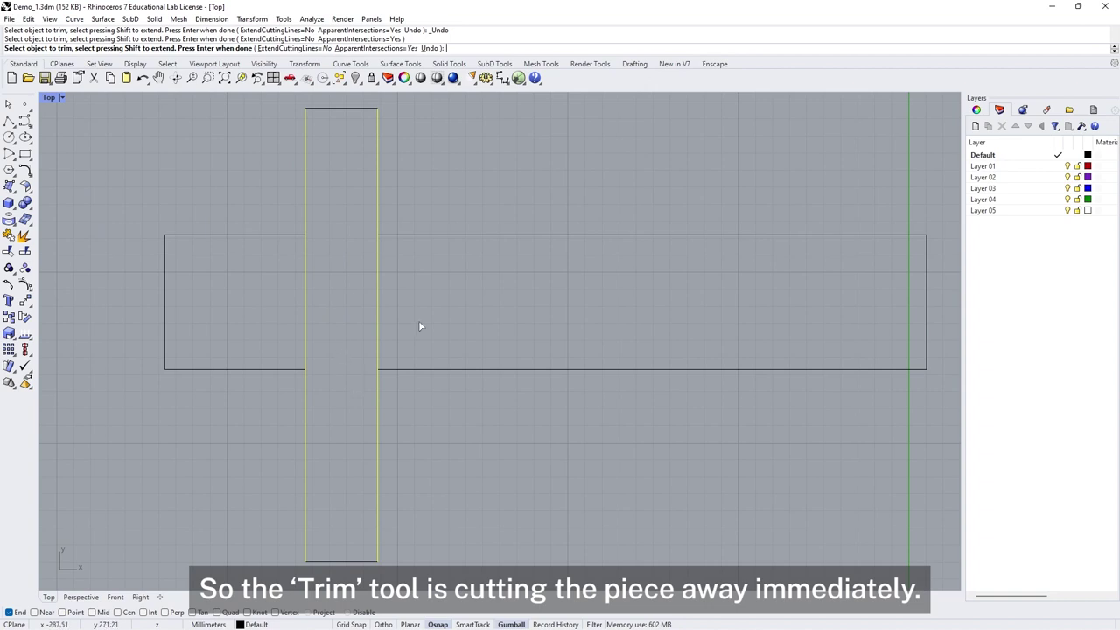
key("Escape")
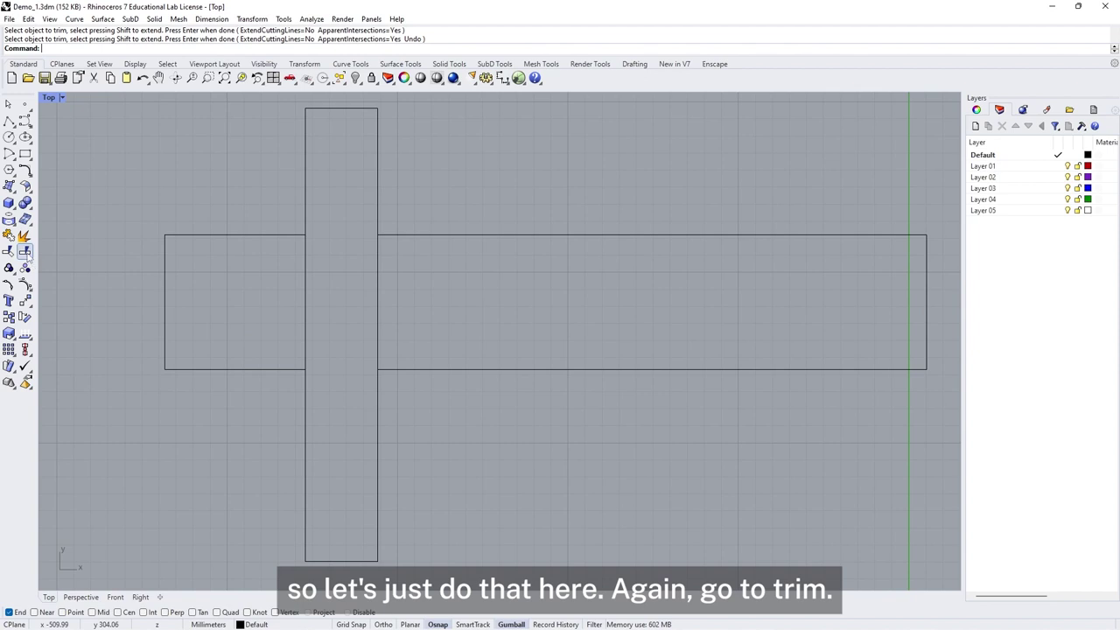
Trim the vertical rectangle's two long sides between the horizontal rectangle's upper and lower edges, using those four edge pieces as cutting objects.
left_click(10, 252)
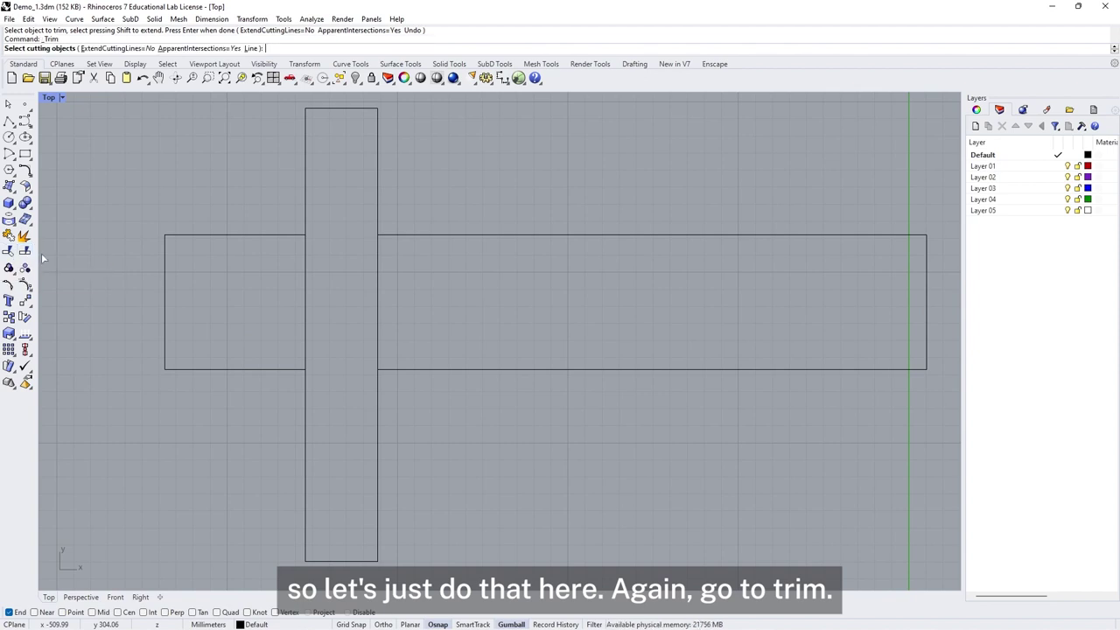
left_click(256, 234)
left_click(405, 235)
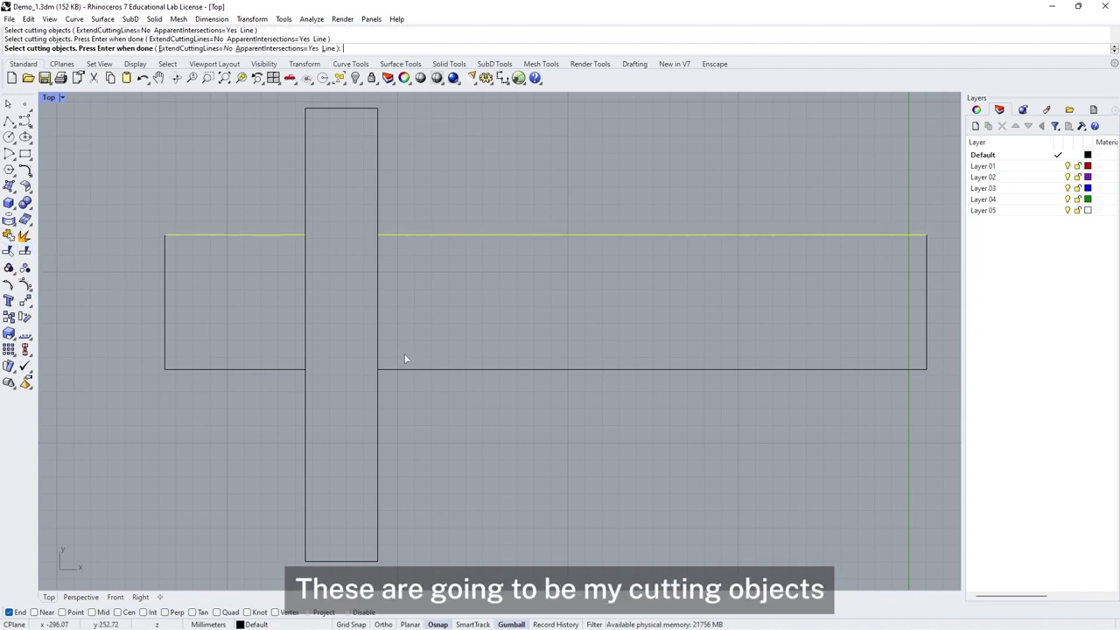
left_click(406, 368)
left_click(285, 370)
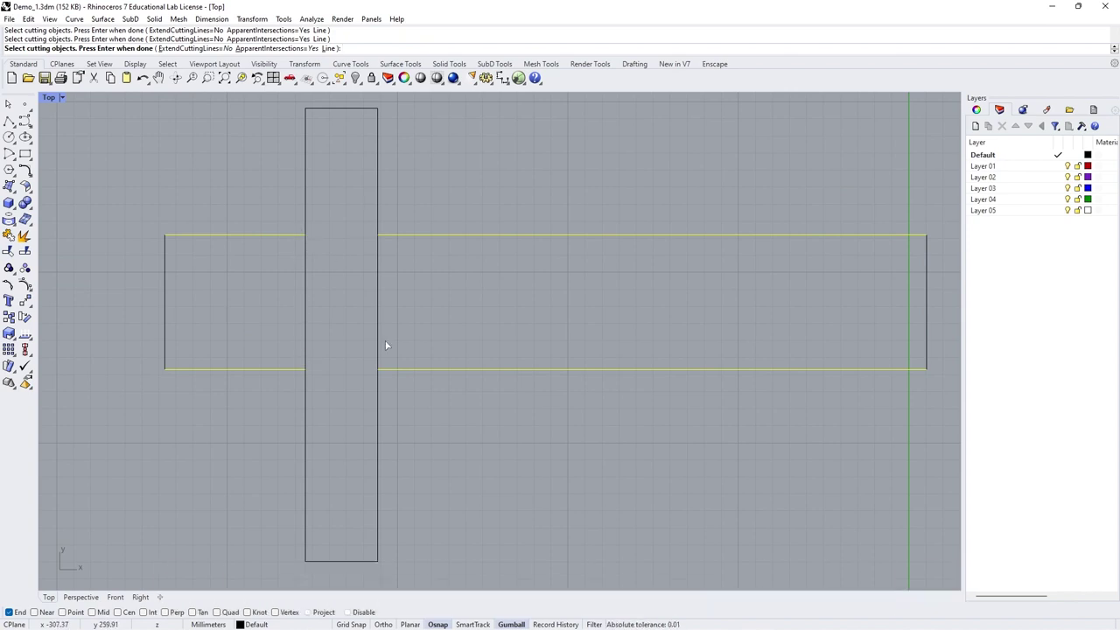
key("Return")
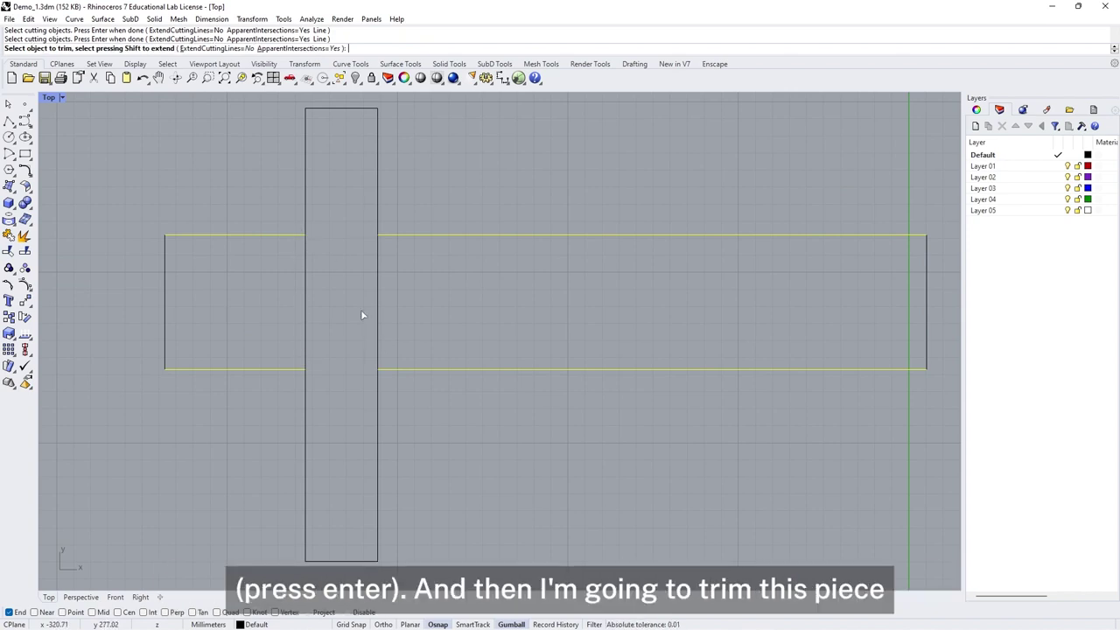
left_click(307, 313)
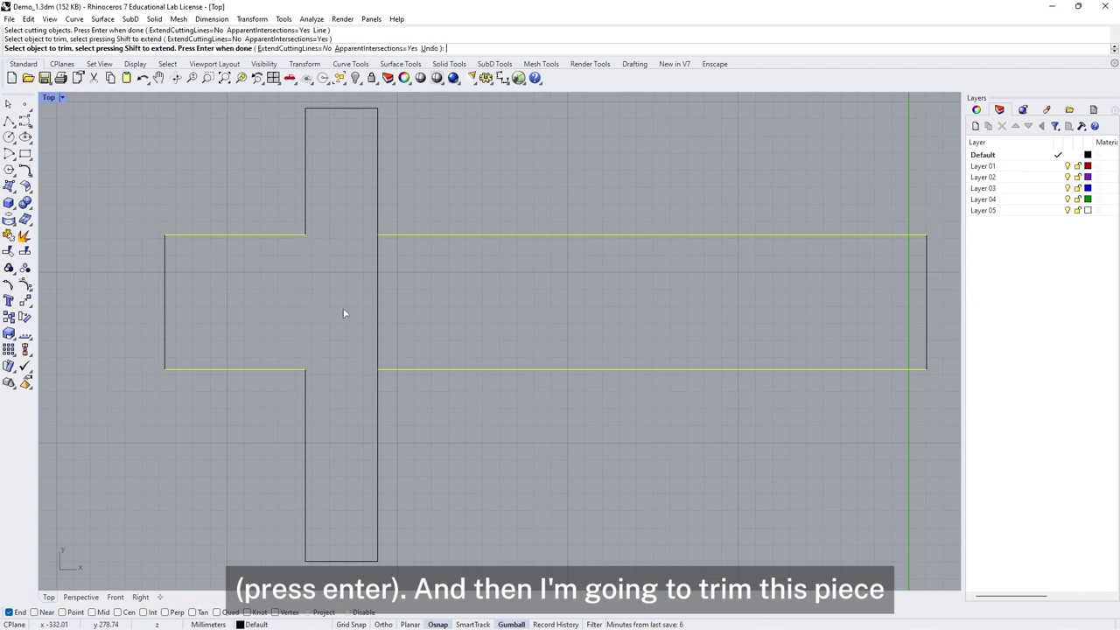
left_click(377, 312)
key("Return")
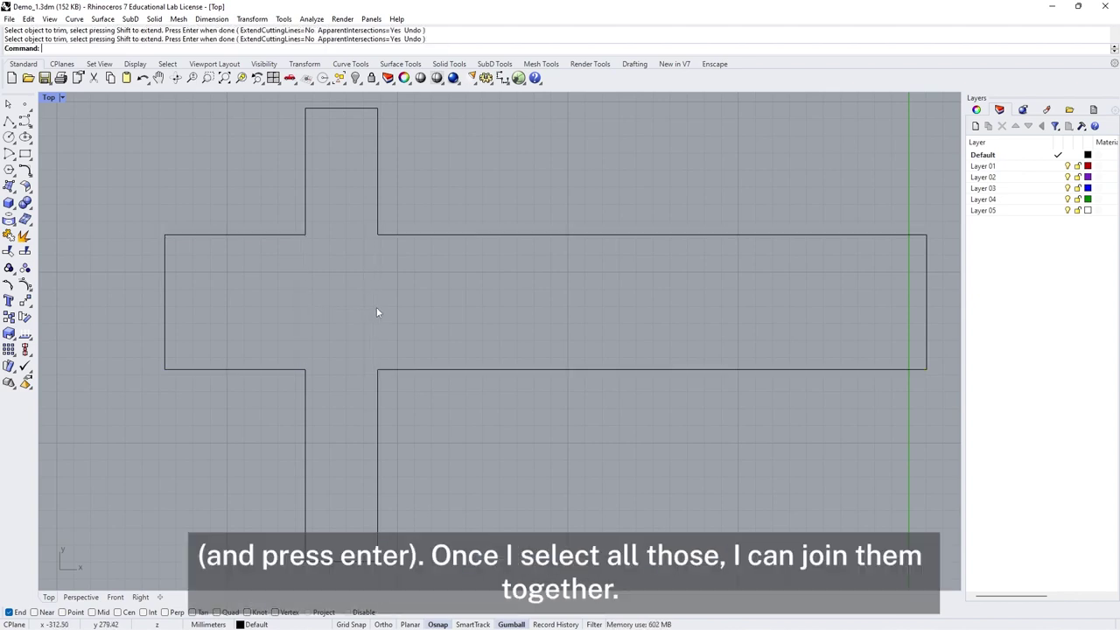
Join all the lines of the cross-shaped outline into one closed curve.
scroll(377, 312, "down", 3)
left_click_drag(224, 166, 686, 455)
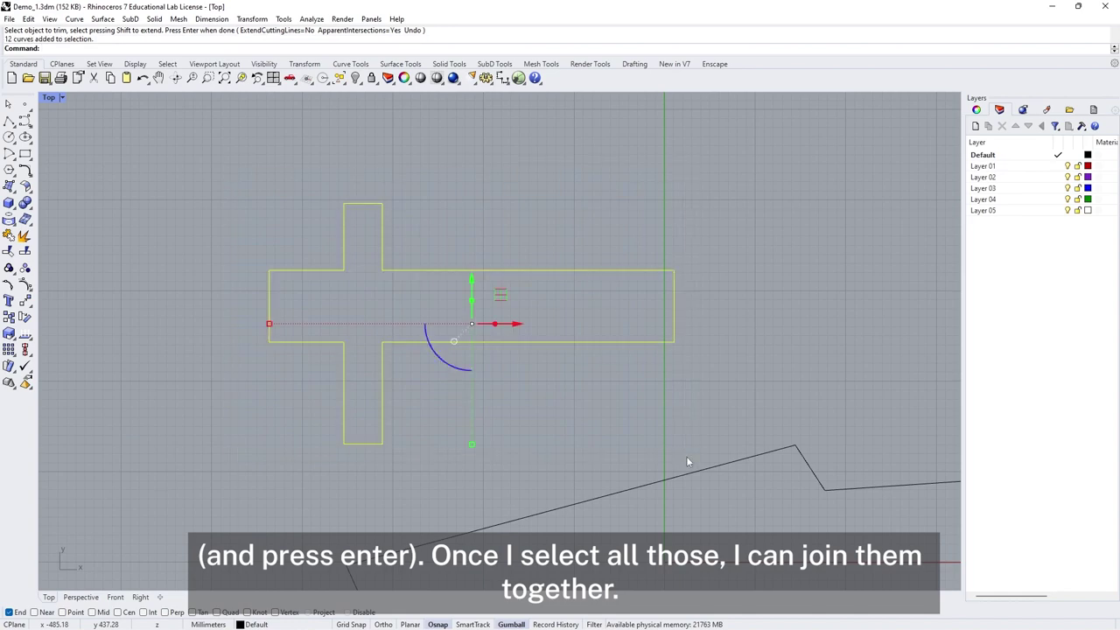
left_click(24, 251)
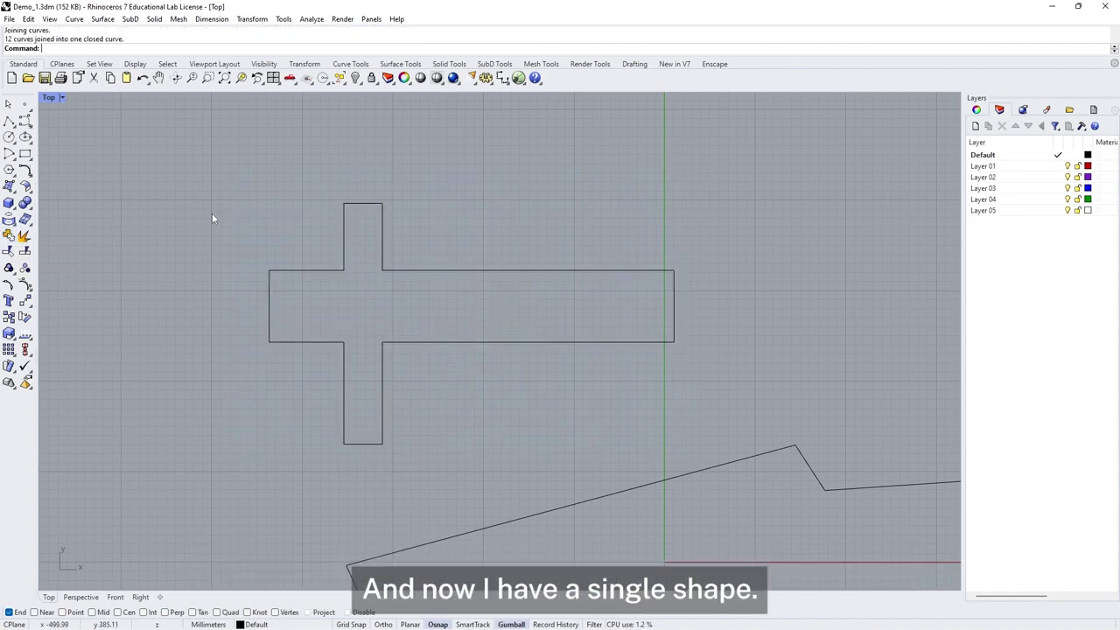
Select the joined cross outline to check it, and move the irregular closed outline about 212 mm to the right and slightly down.
left_click(435, 342)
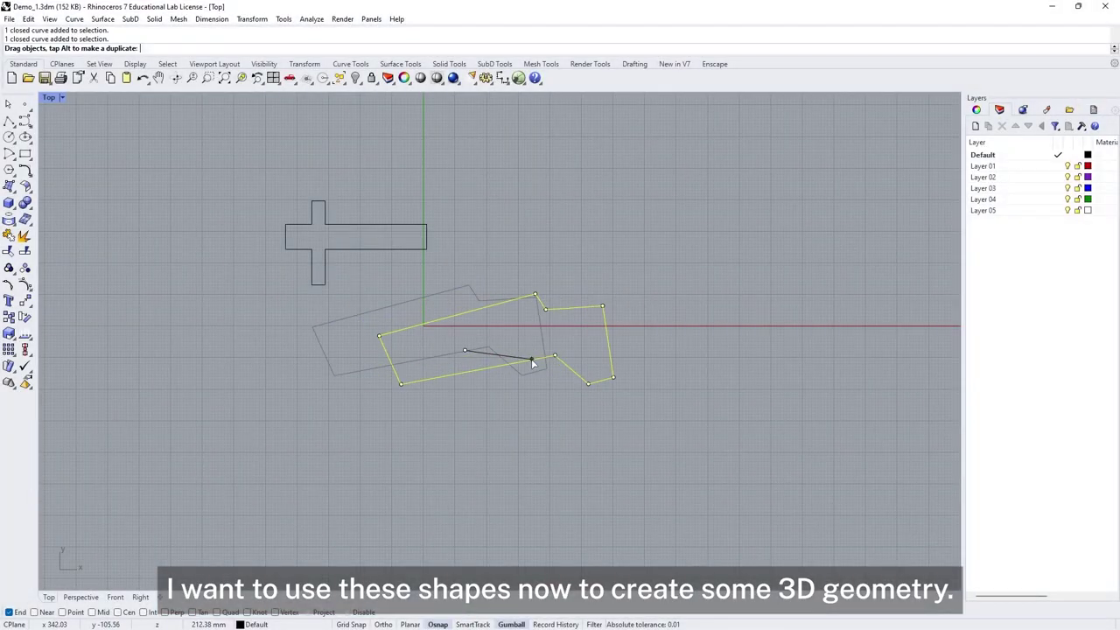
left_click(532, 360)
scroll(504, 423, "up", 1)
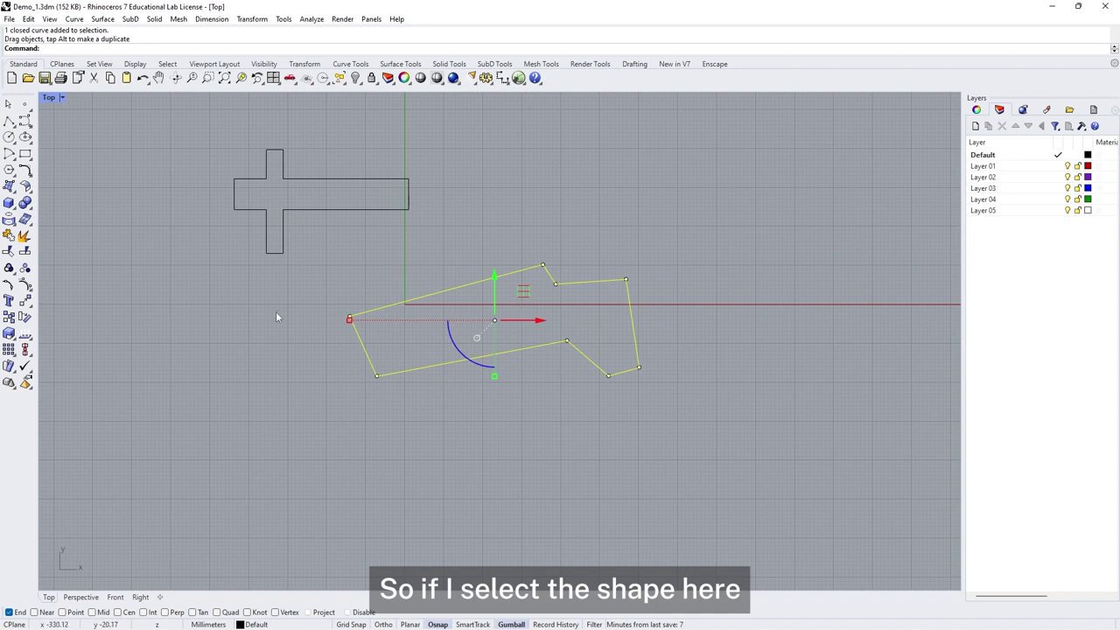
Revolve the irregular outline about its long upper edge, snapping the axis to that edge's ends, with start angle 0 and revolution angle 360.
left_click(13, 193)
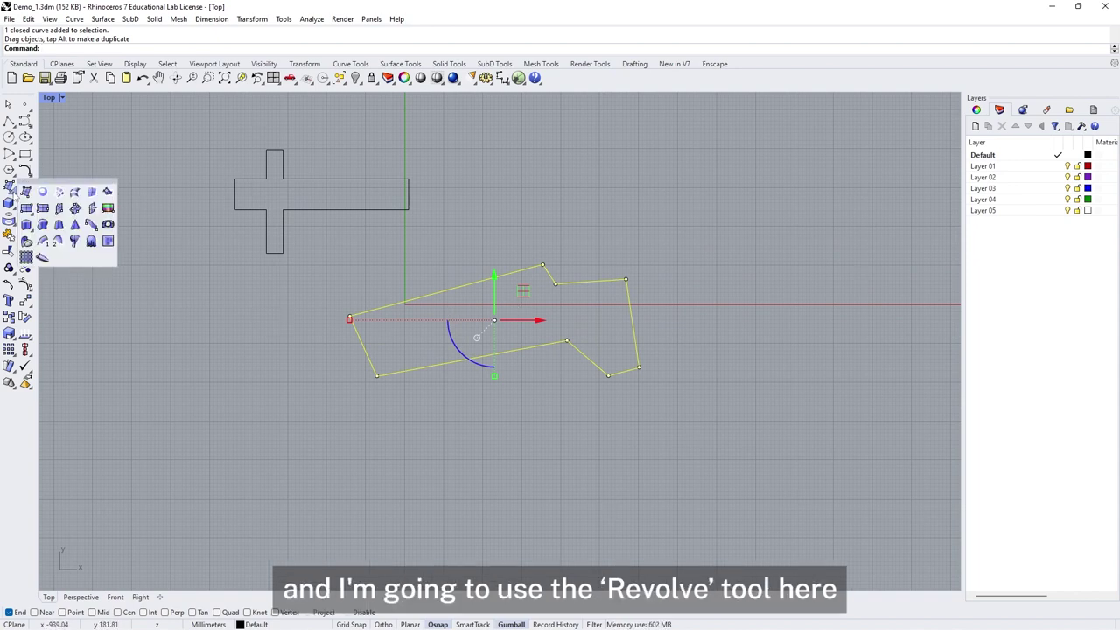
left_click(74, 241)
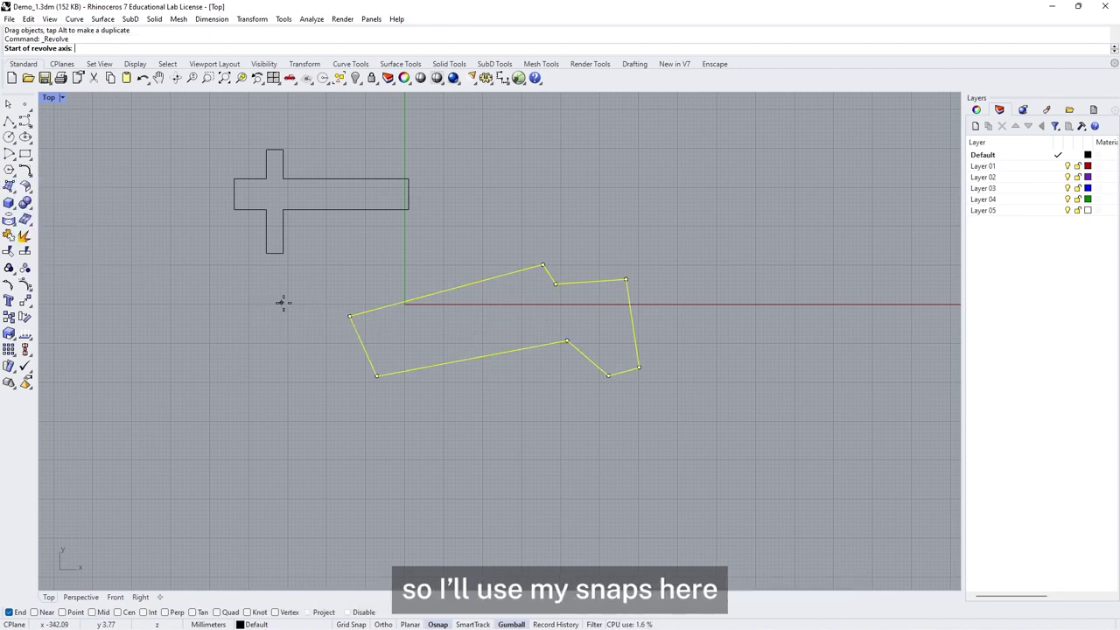
left_click(349, 315)
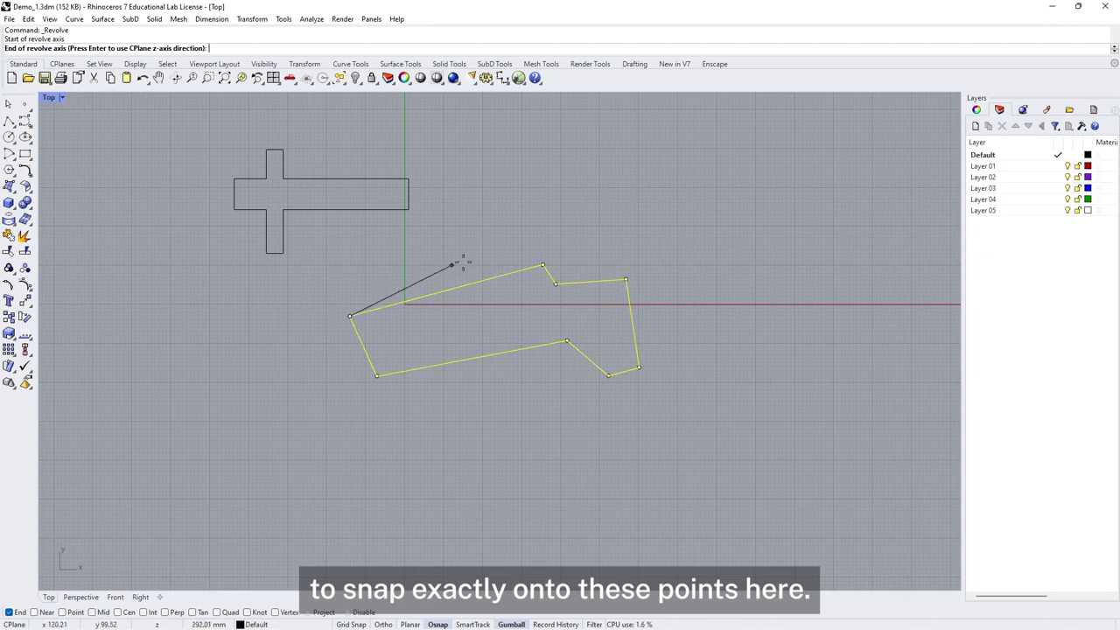
left_click(542, 263)
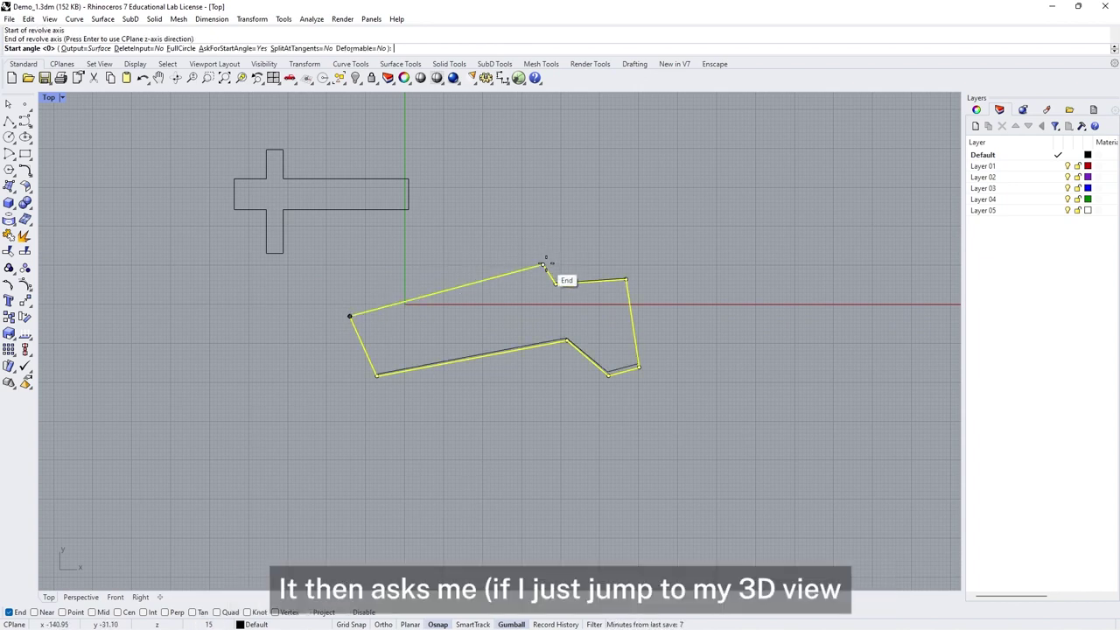
double_click(49, 97)
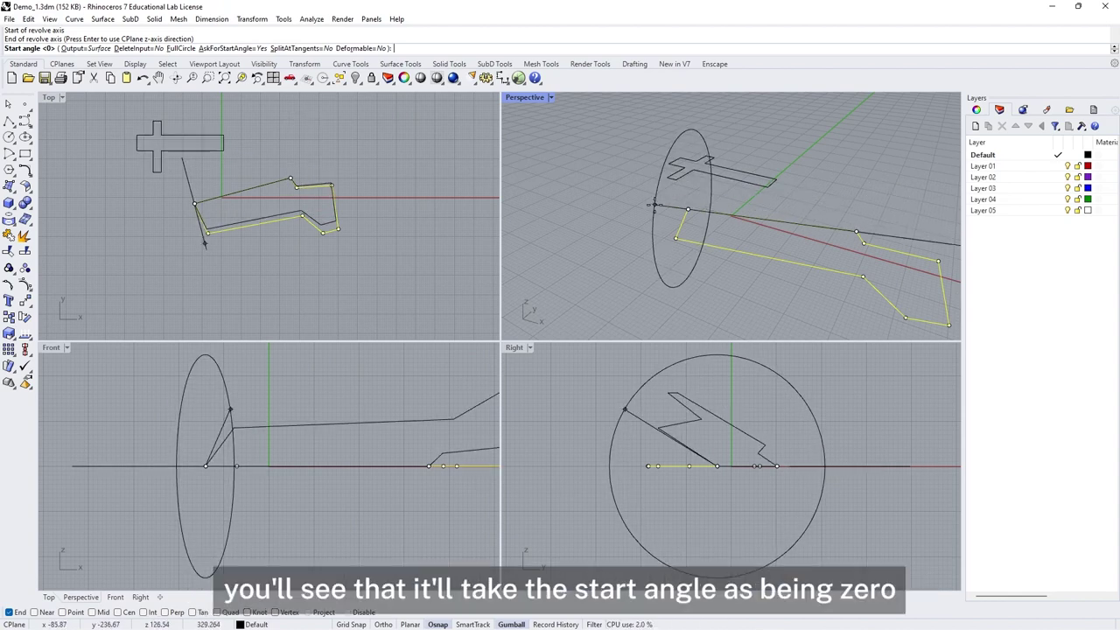
key("Return")
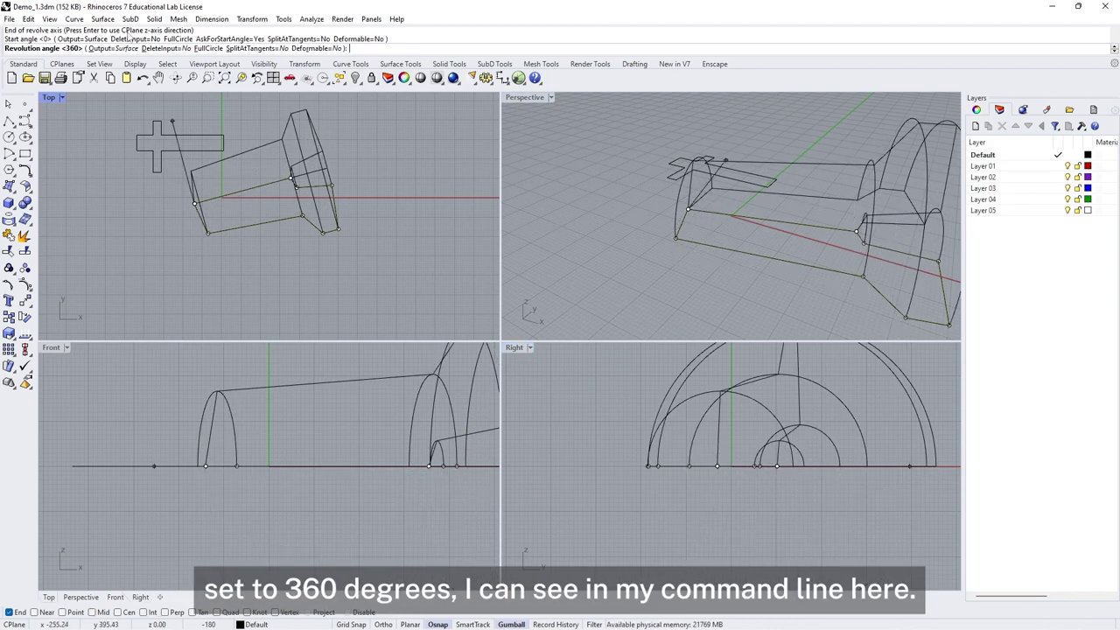
key("Return")
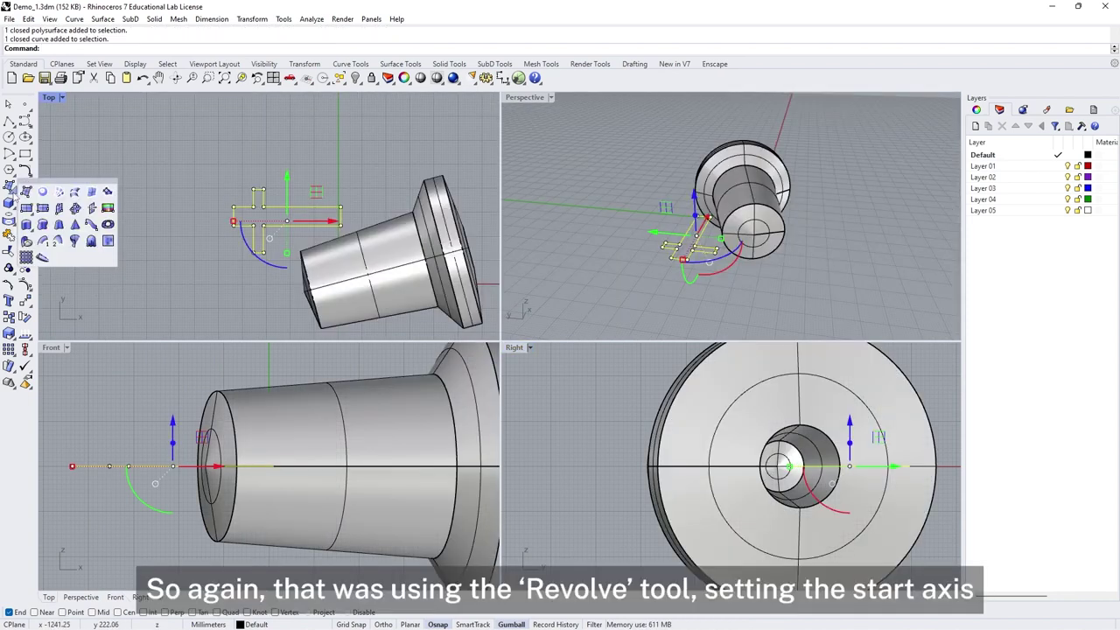
Revolve the cross outline about its long centre line between the end sides' midpoints, using the Mid snap, start angle 0 and revolution angle 180.
left_click(59, 224)
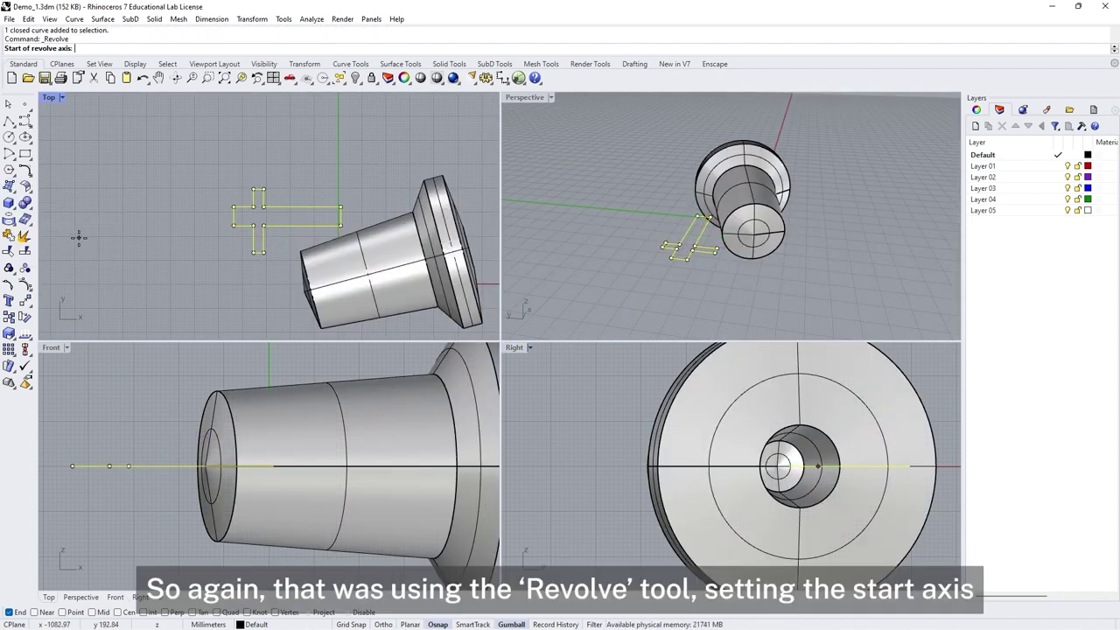
scroll(223, 211, "up", 5)
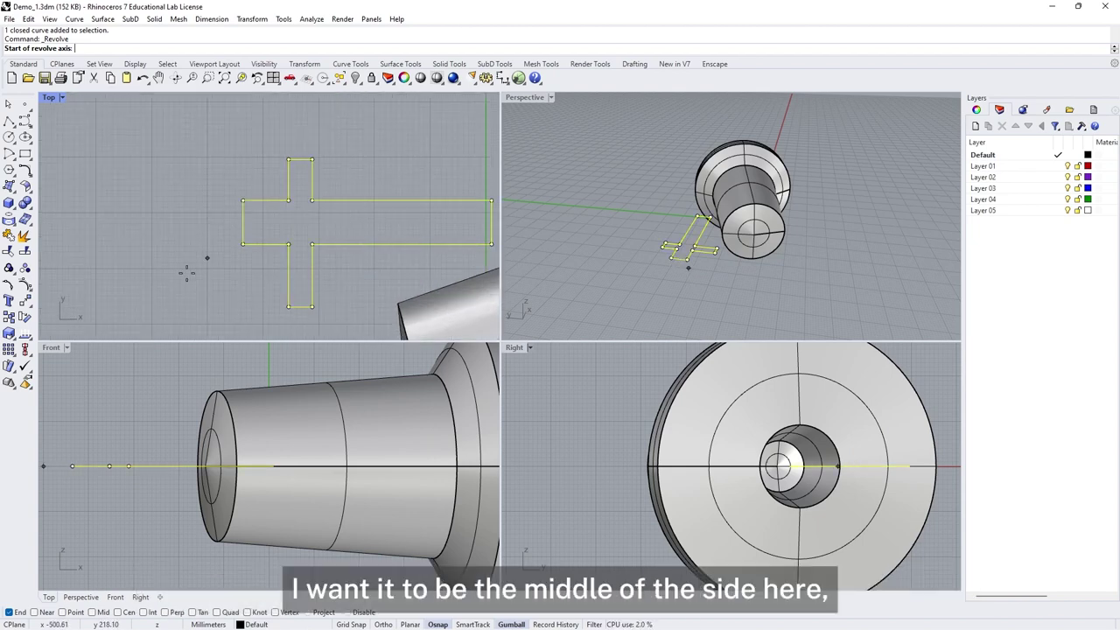
left_click(93, 611)
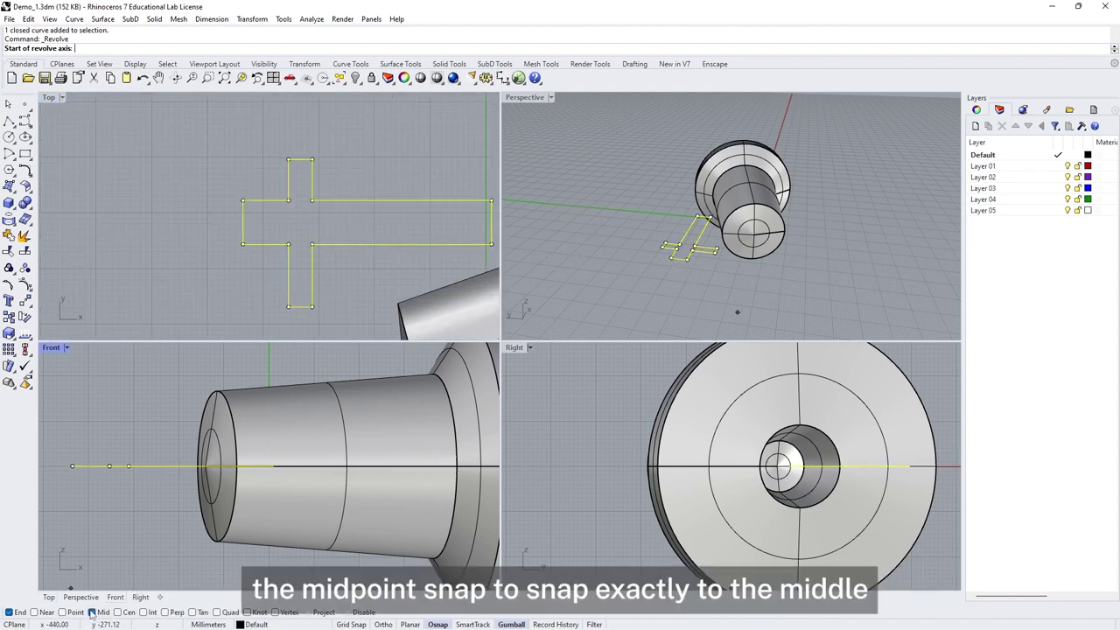
left_click(243, 222)
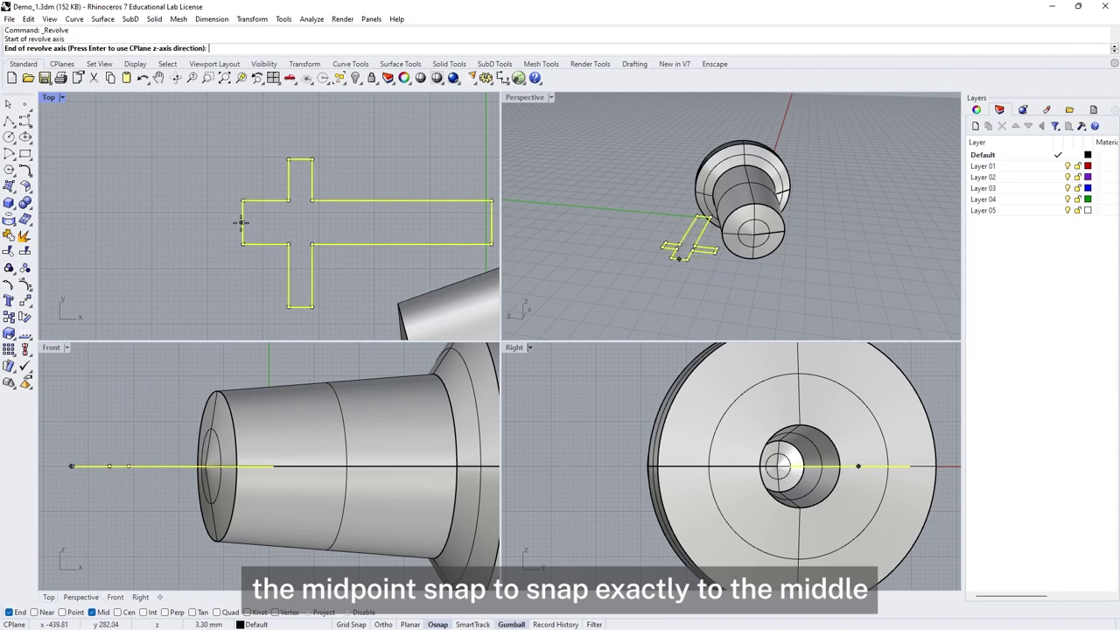
right_click_drag(382, 228, 217, 229)
left_click(323, 222)
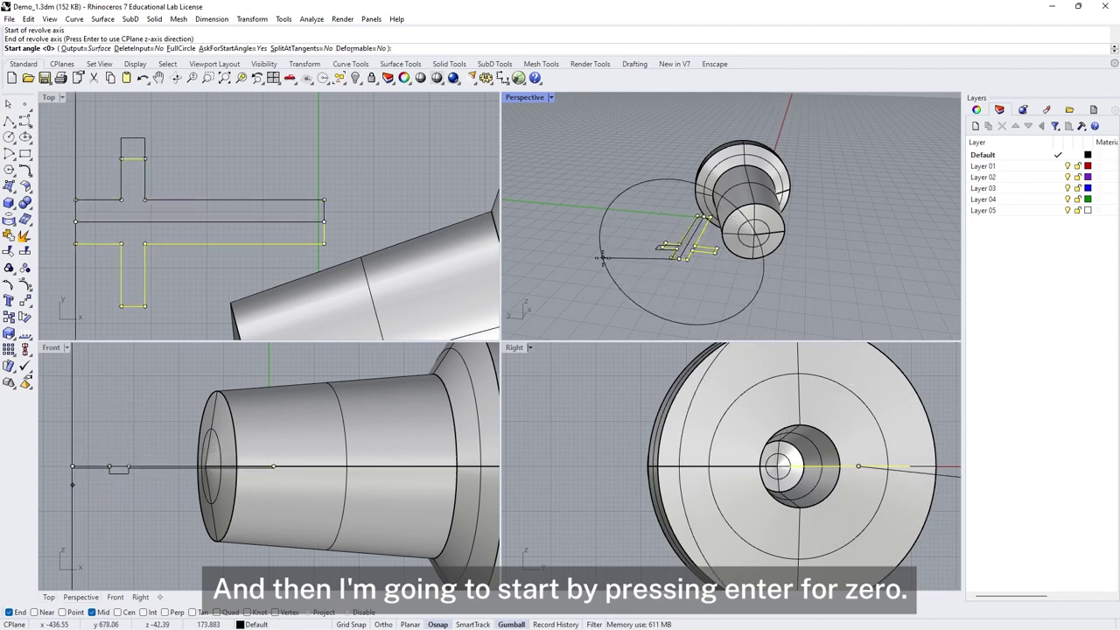
key("Return")
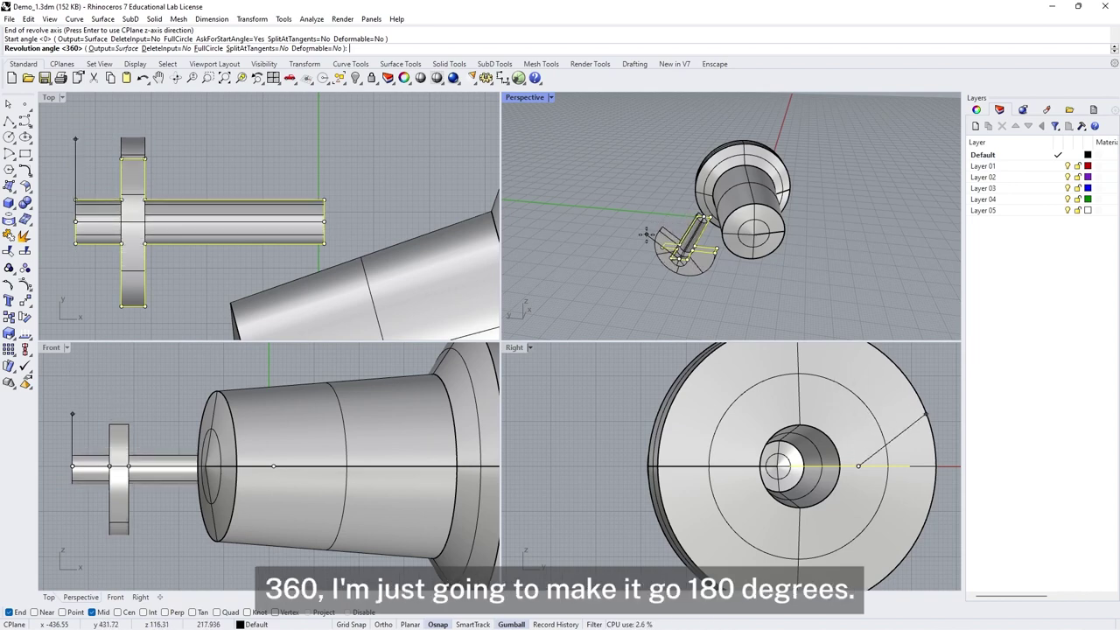
type("180")
key("Return")
Close the flat open face of the half-revolved cross shape with the Cap command.
right_click_drag(646, 234, 739, 254)
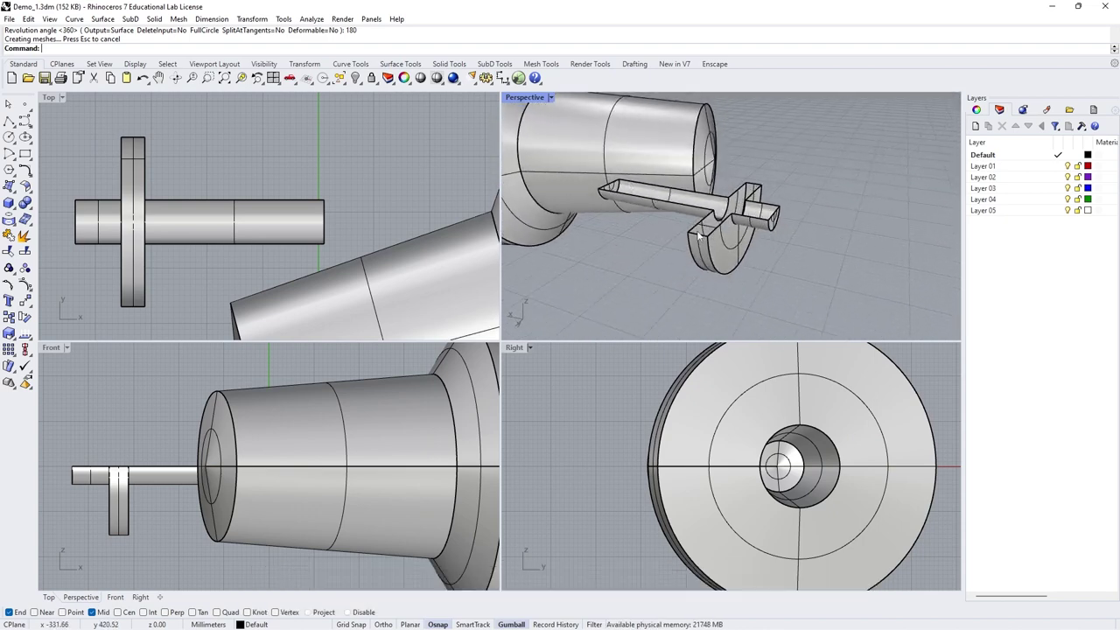
right_click_drag(784, 214, 705, 287)
left_click(702, 290)
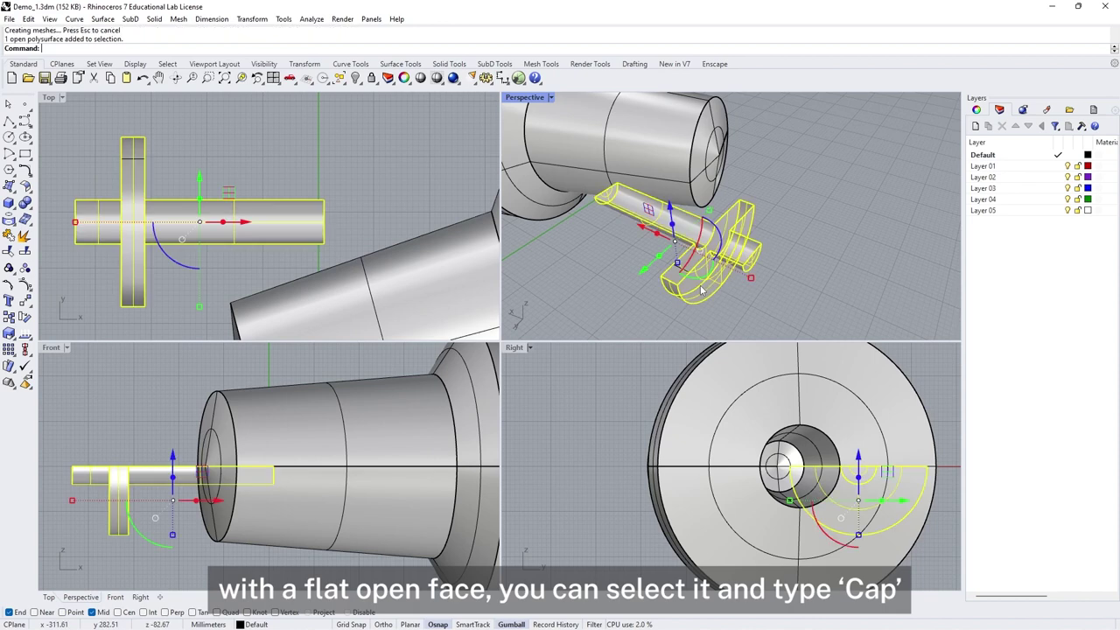
type("Cap")
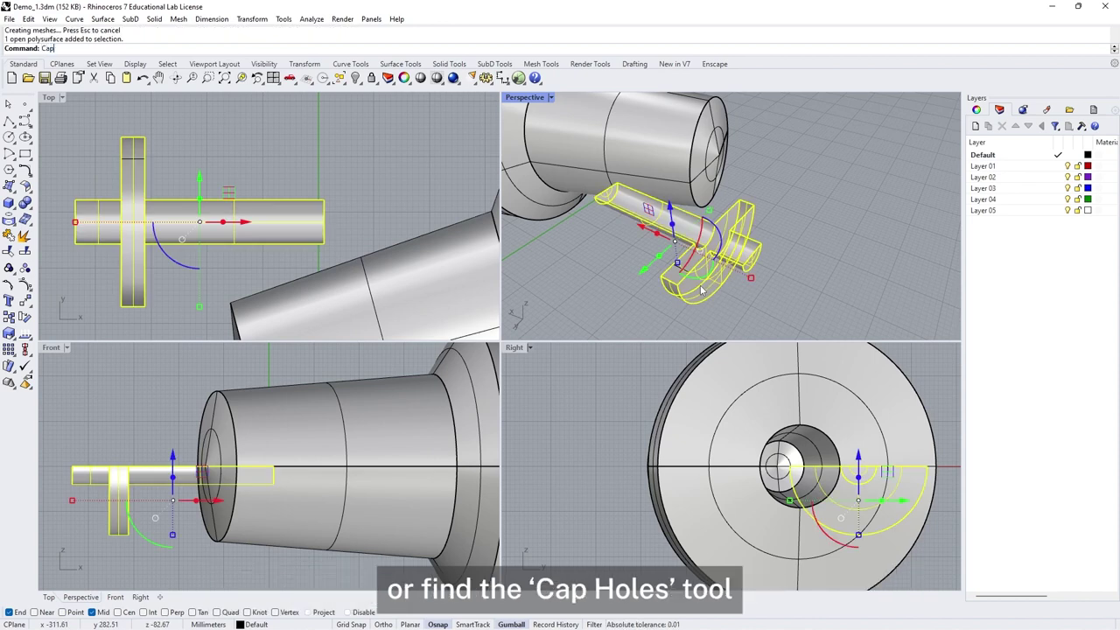
key("Return")
left_click(812, 229)
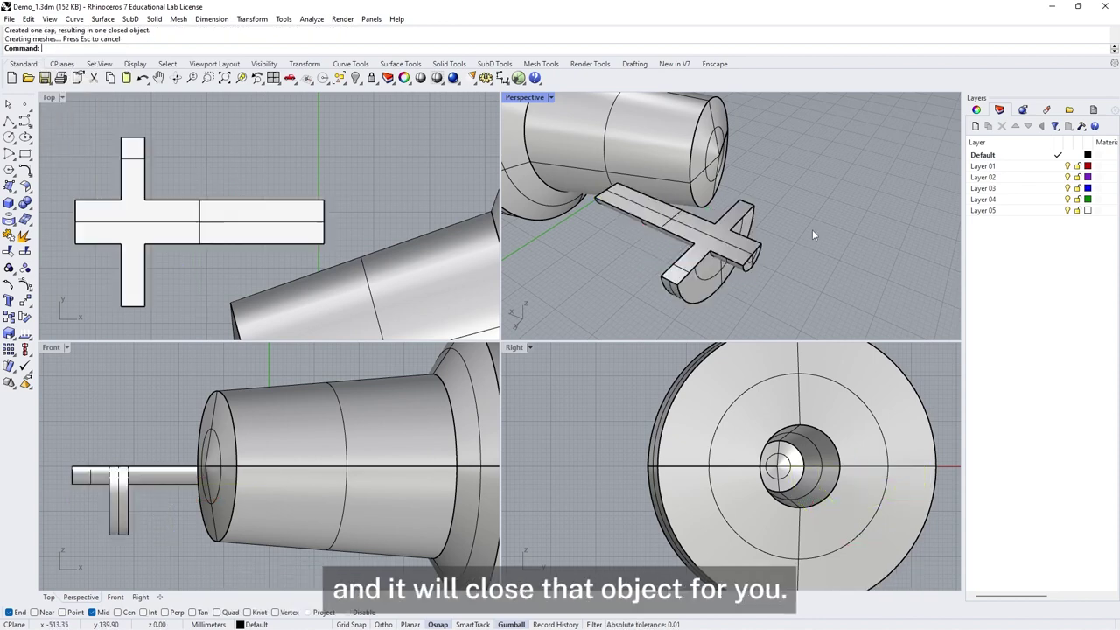
right_click_drag(812, 229, 773, 234)
scroll(836, 197, "down", 3)
right_click_drag(837, 195, 815, 216)
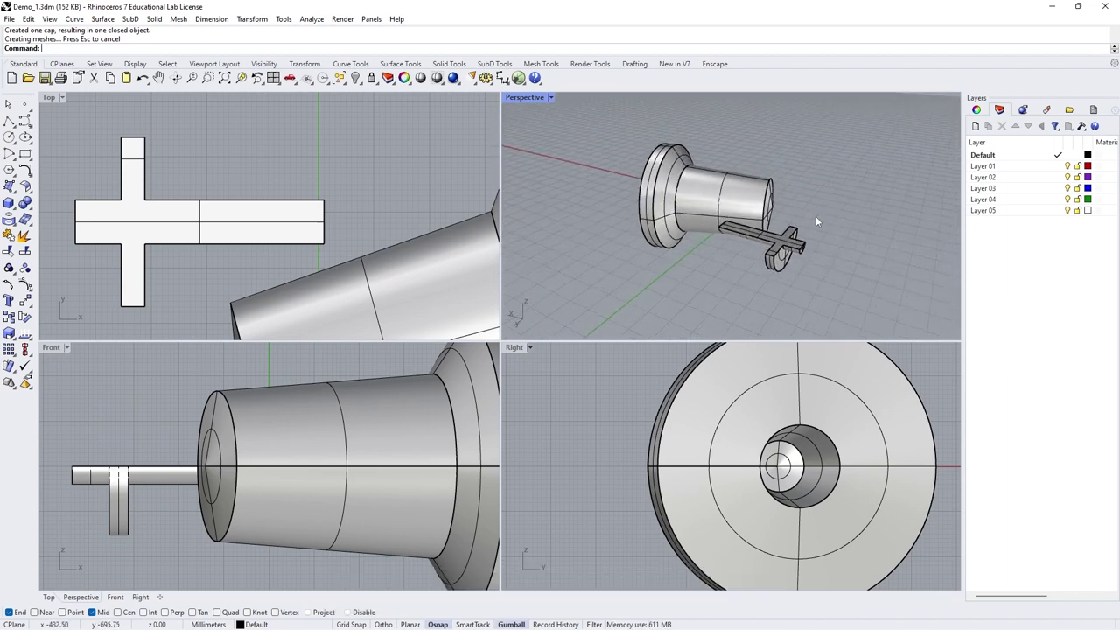
scroll(252, 256, "down", 5)
right_click_drag(696, 226, 565, 255)
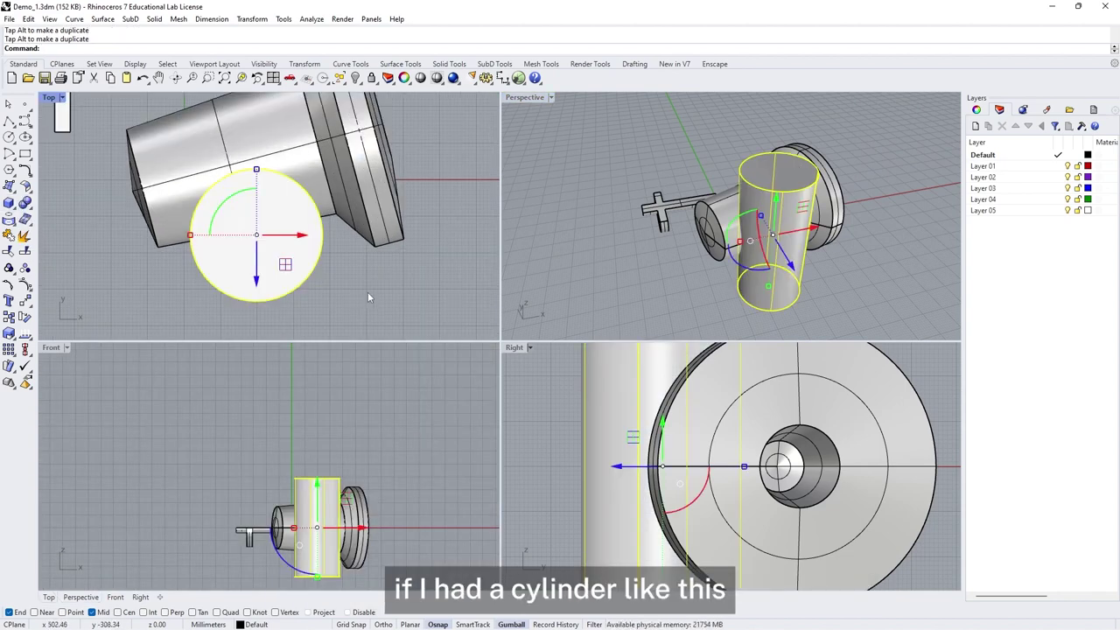
Subtract the large upright cylinder from the fully revolved solid with Boolean Difference, cutting a curved scoop out of its side.
left_click(358, 290)
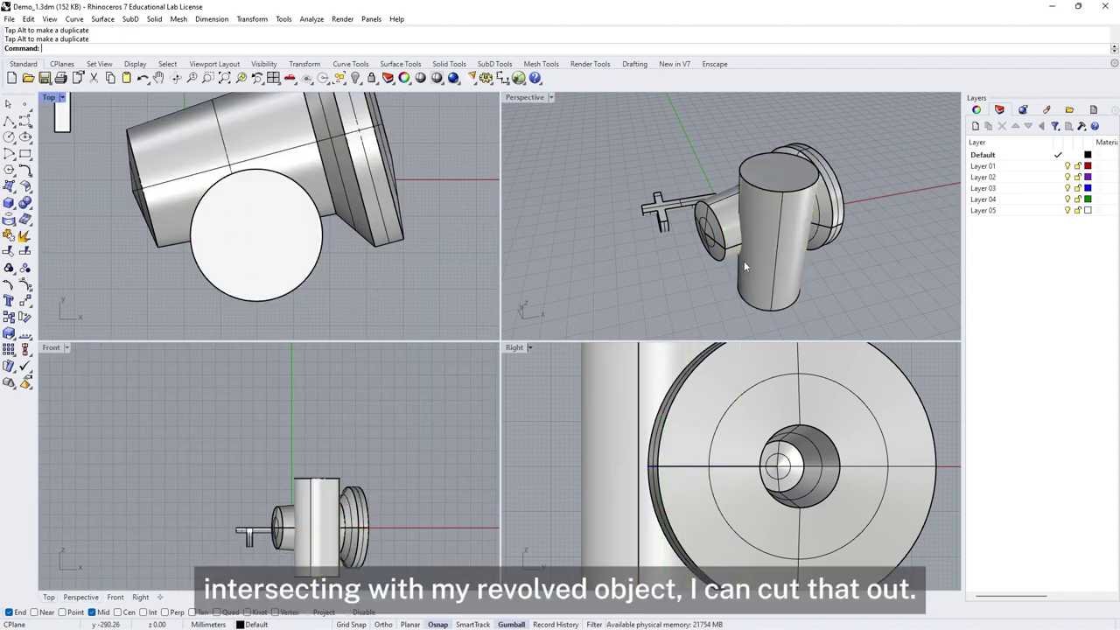
right_click_drag(743, 260, 787, 262)
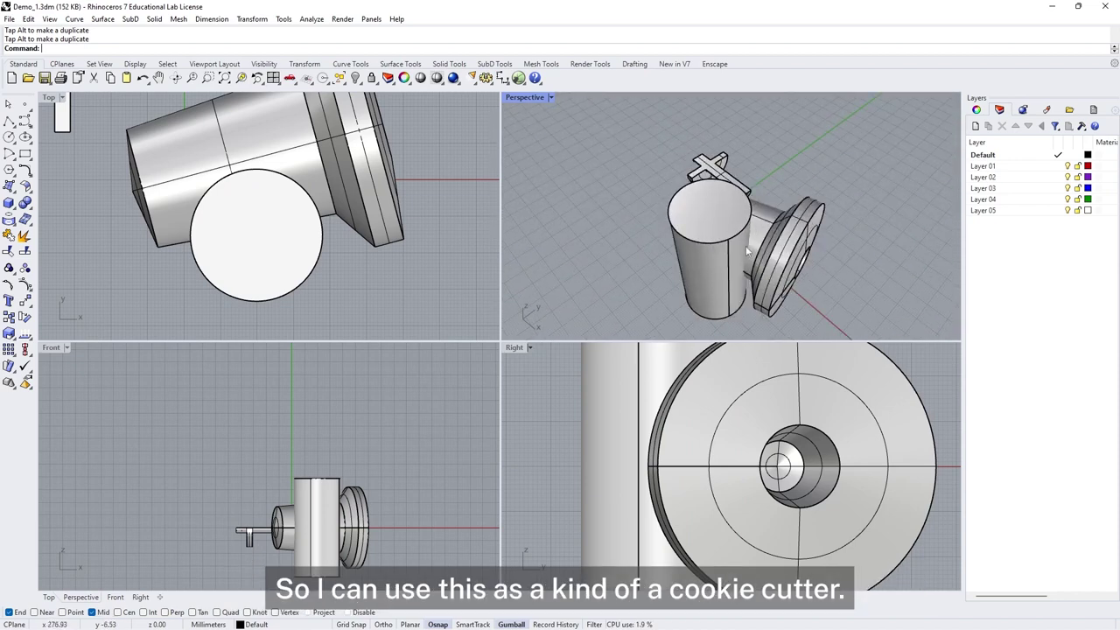
right_click_drag(100, 197, 119, 249)
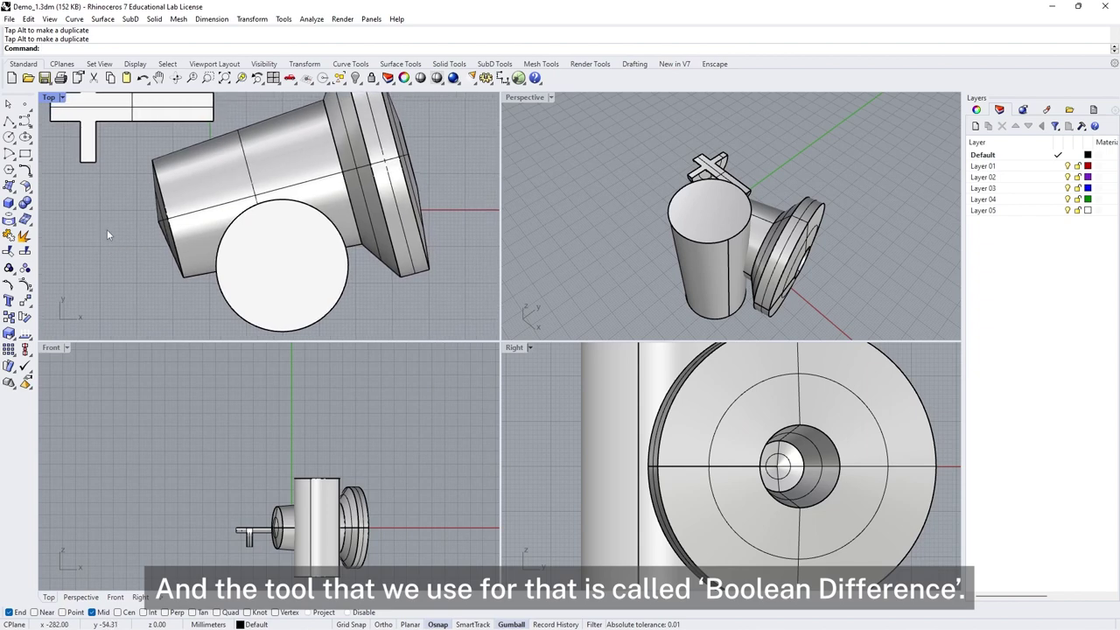
left_click(28, 207)
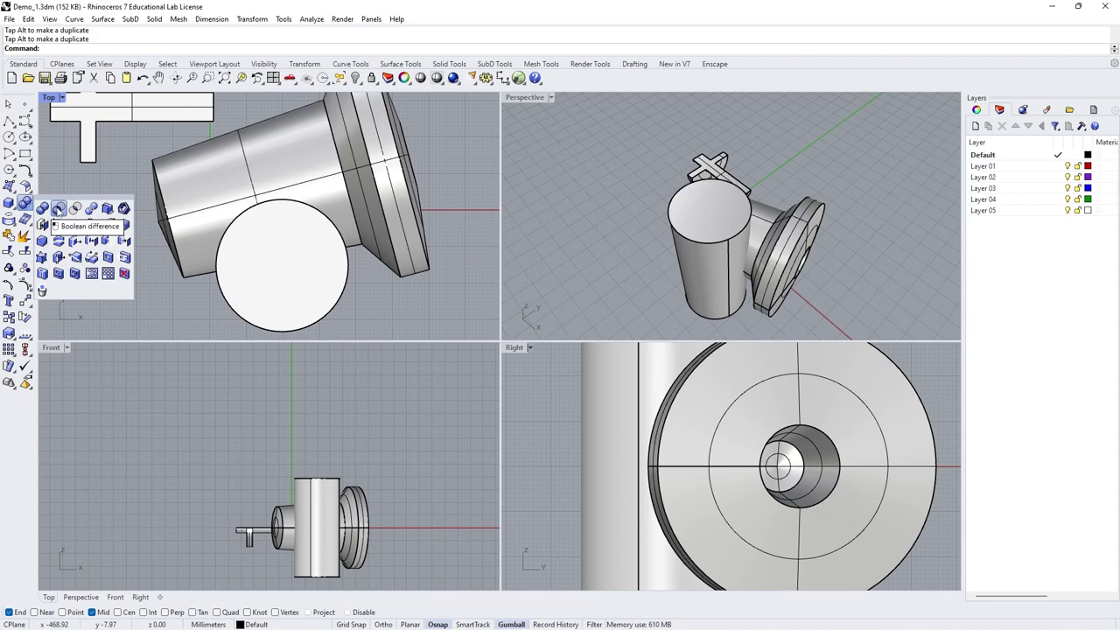
left_click(56, 206)
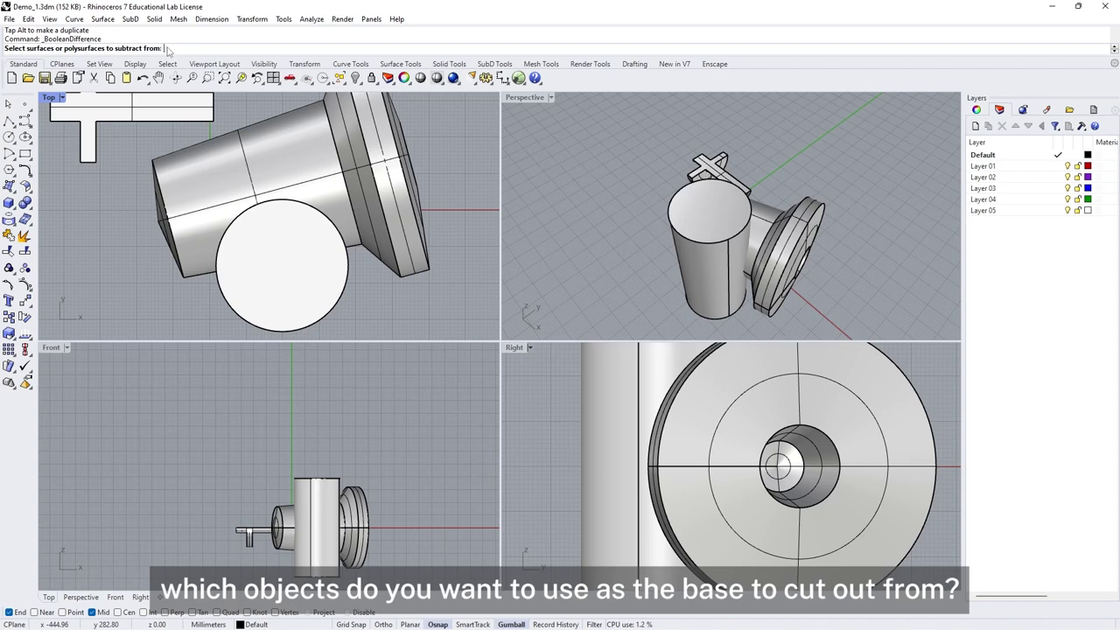
left_click(383, 173)
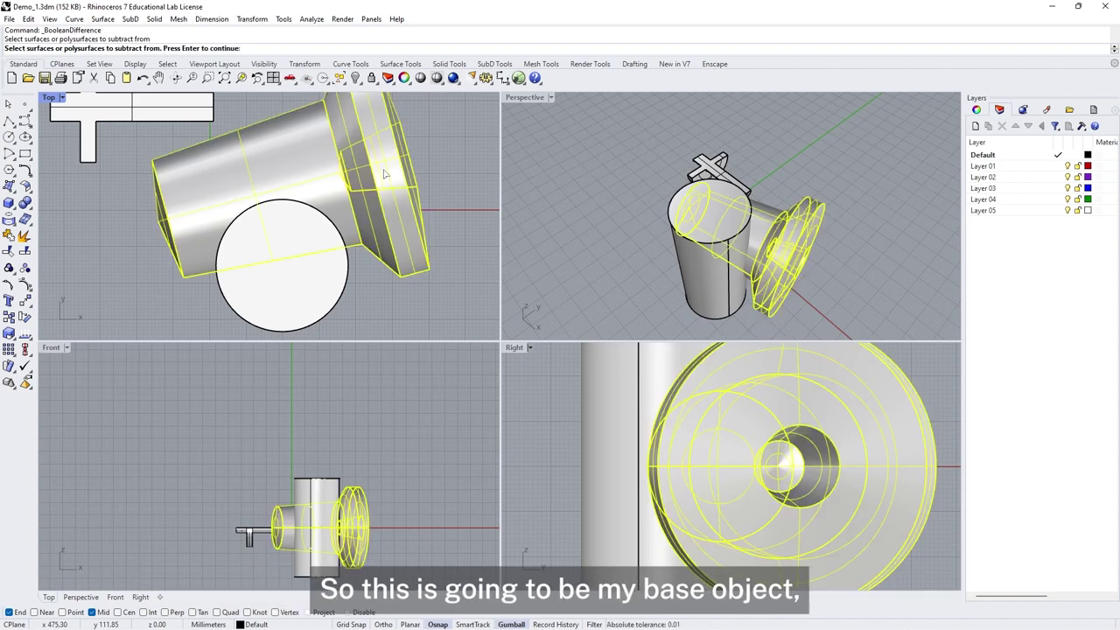
key("Return")
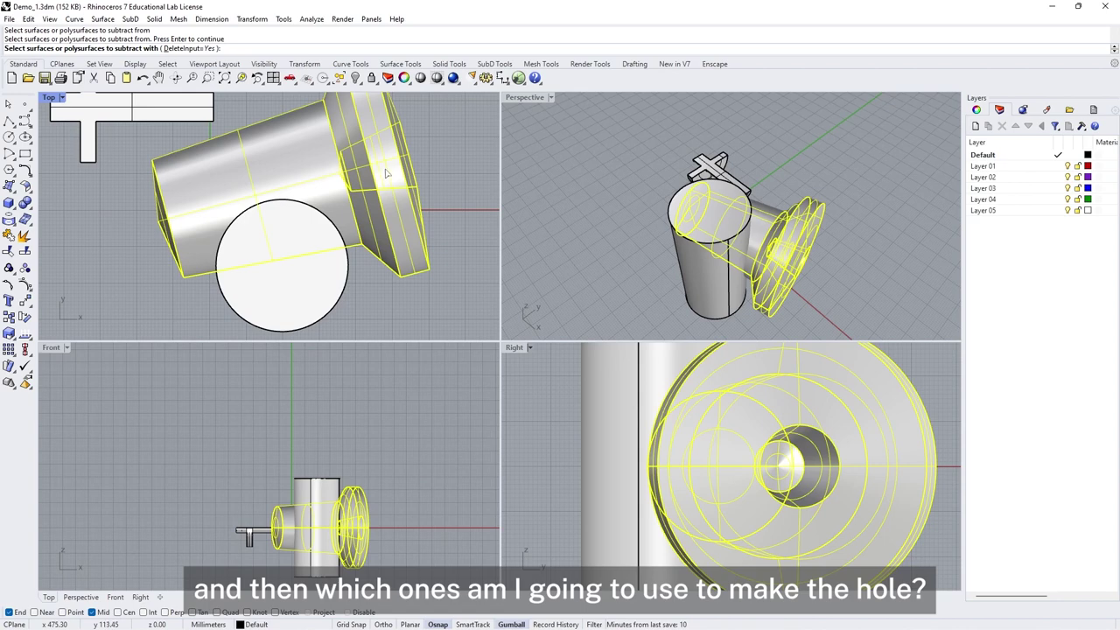
left_click(334, 308)
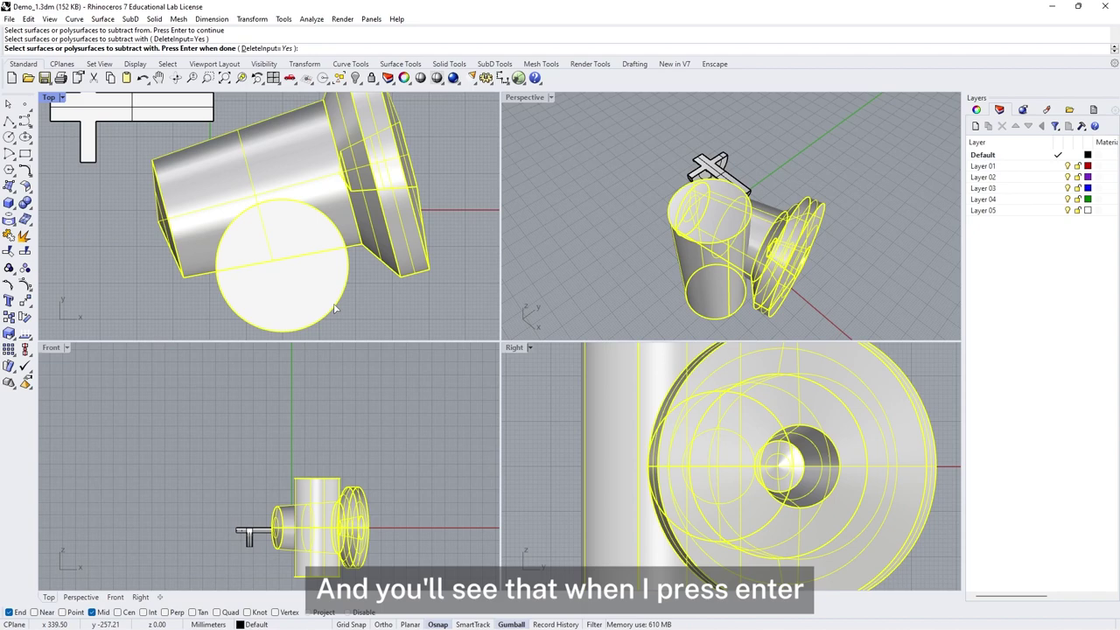
key("Return")
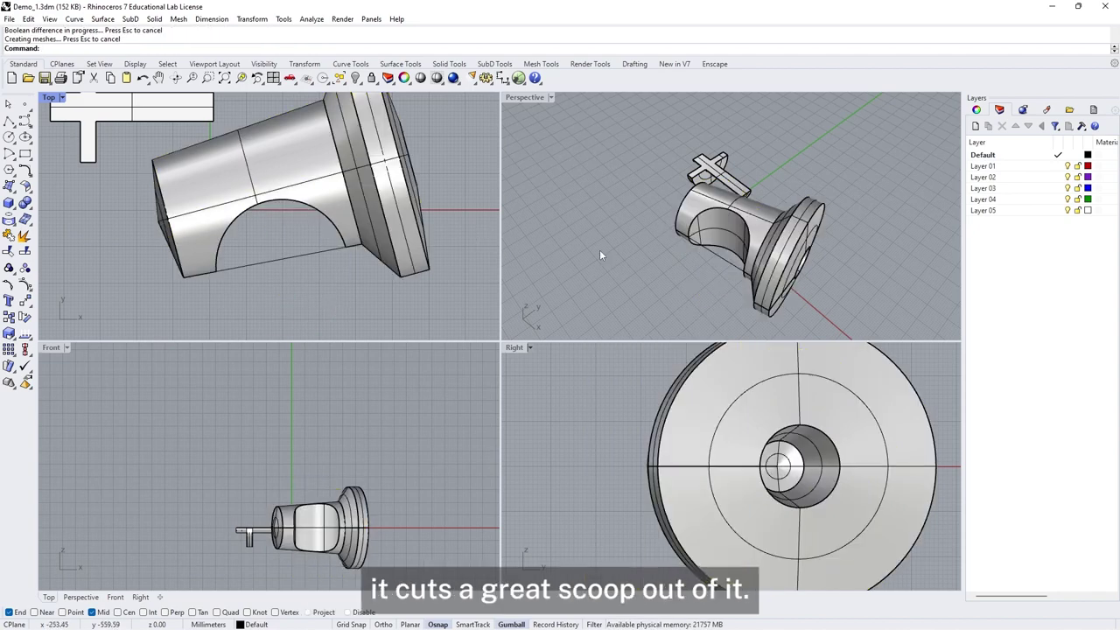
right_click_drag(599, 249, 704, 244)
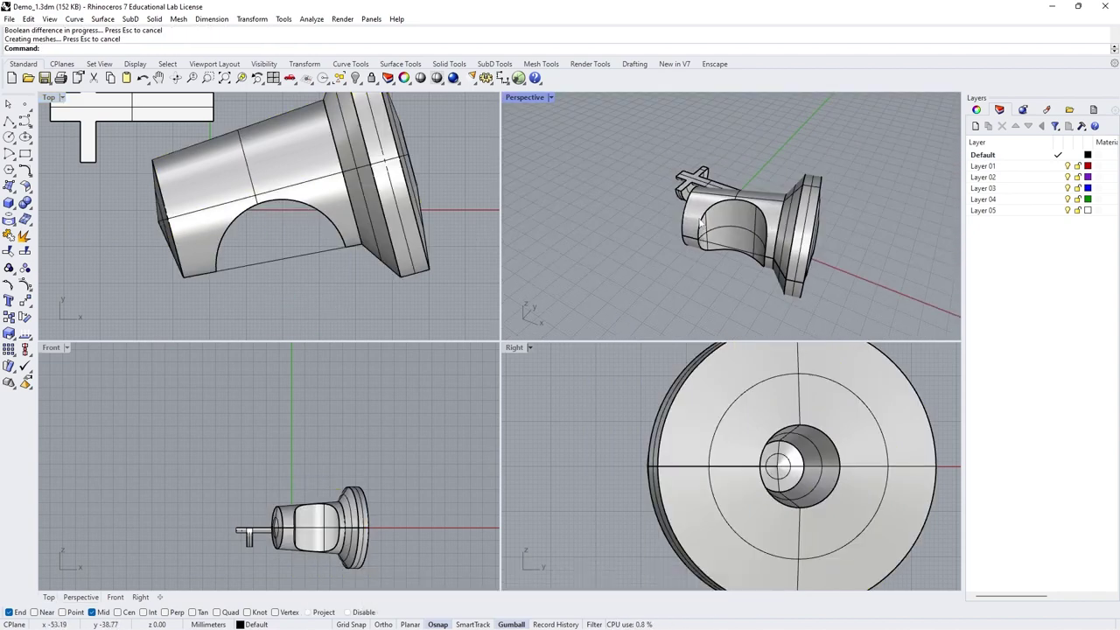
right_click_drag(632, 243, 786, 296)
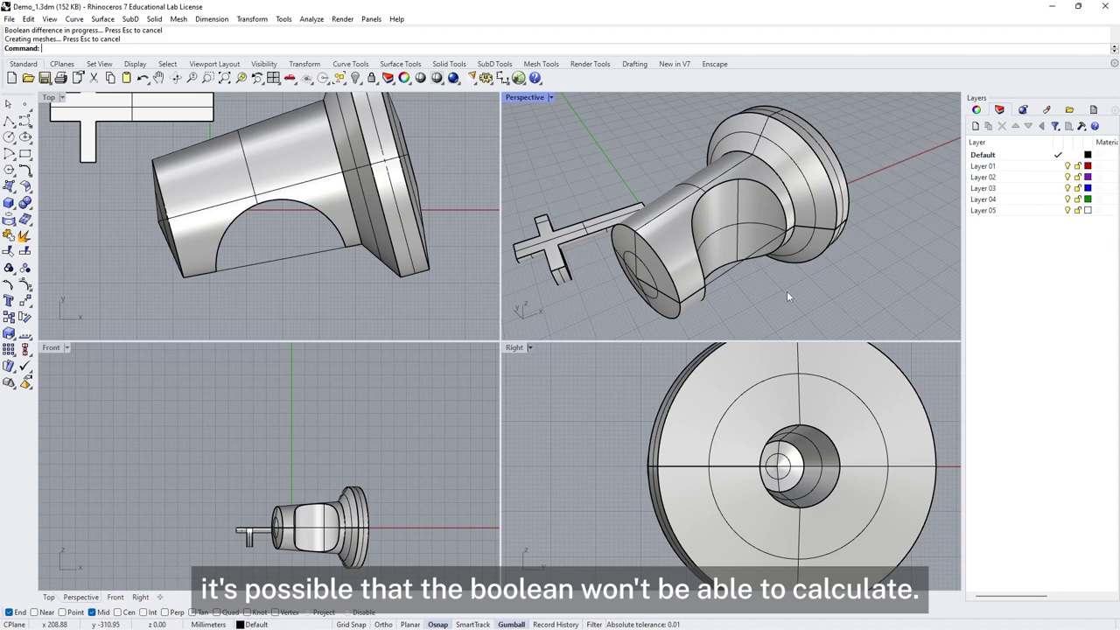
Subtract the thinner cylinder crossing the scooped area from the revolved solid with Boolean Difference, making a crosswise hole through the body.
right_click_drag(786, 297, 115, 254)
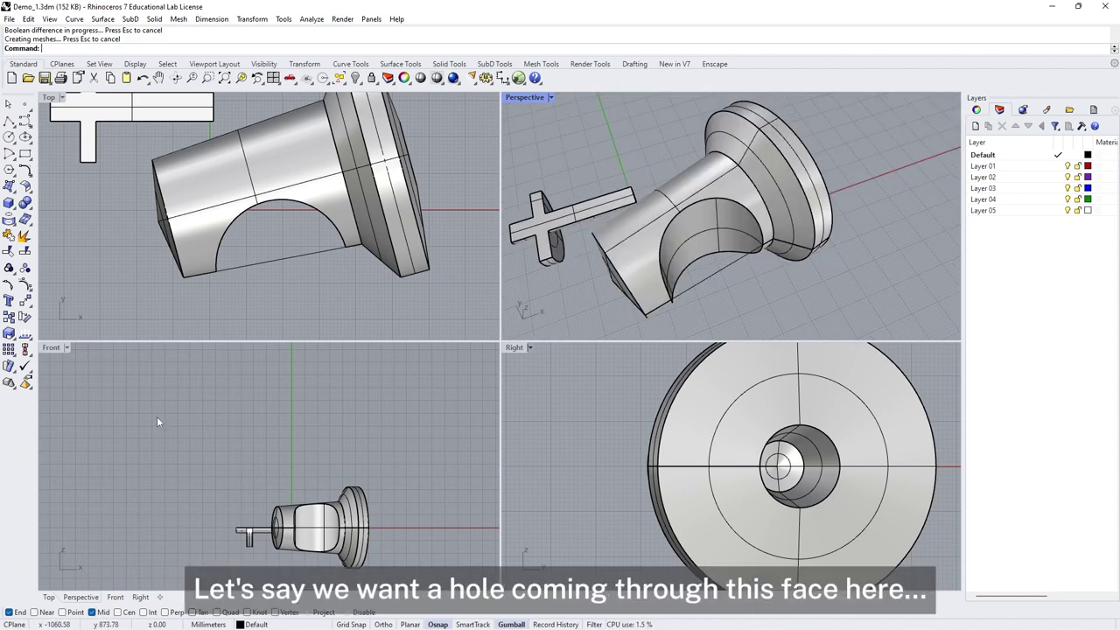
right_click_drag(157, 416, 130, 343)
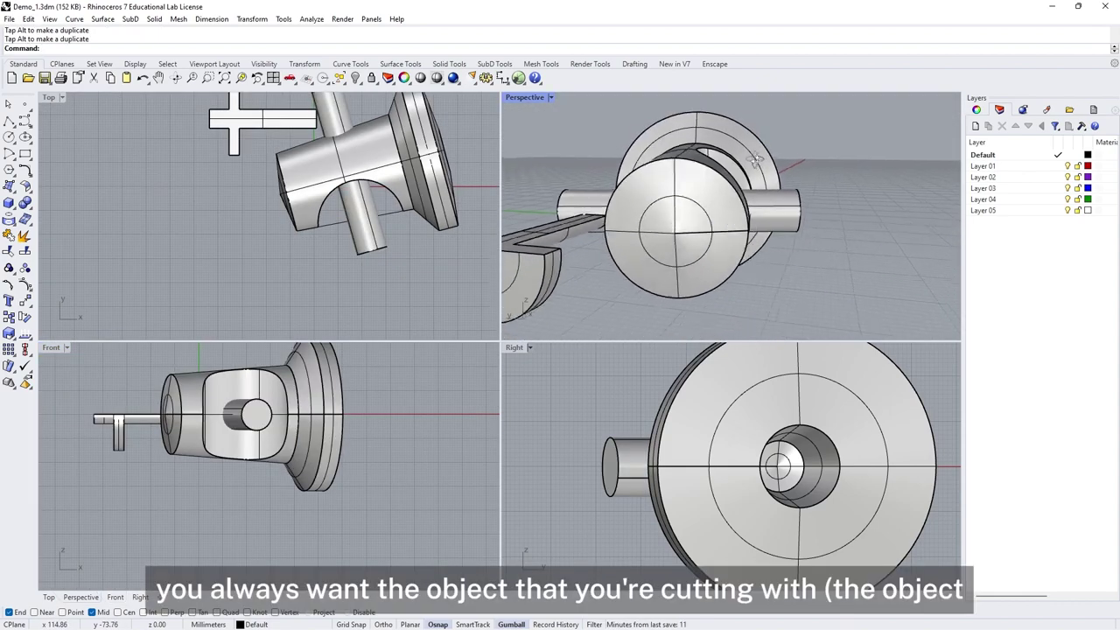
right_click_drag(754, 158, 554, 169)
left_click(673, 236)
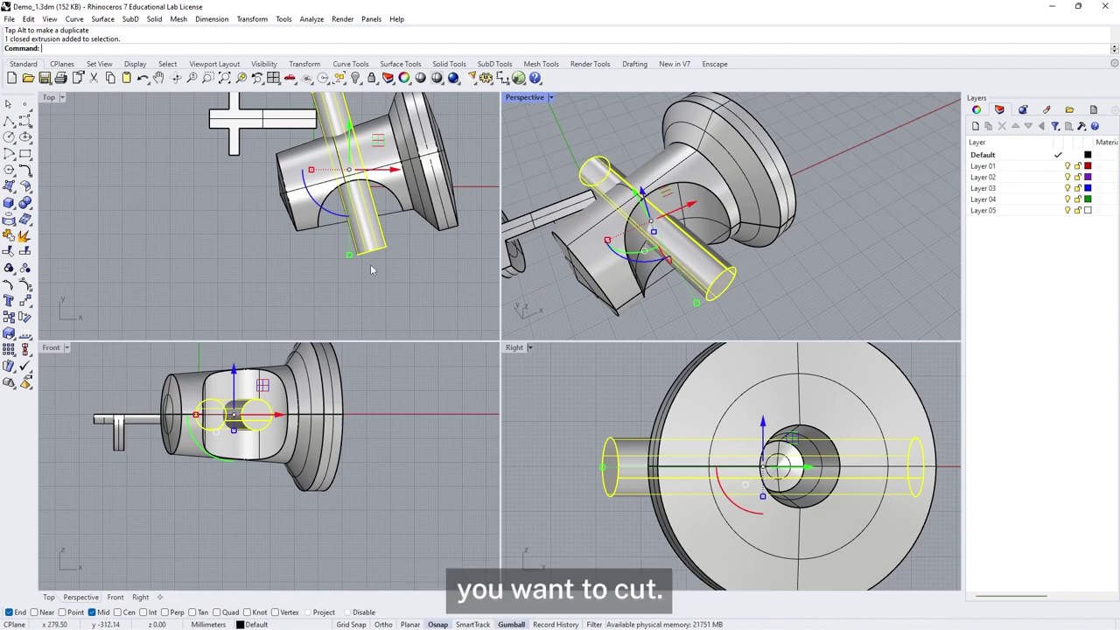
left_click(61, 206)
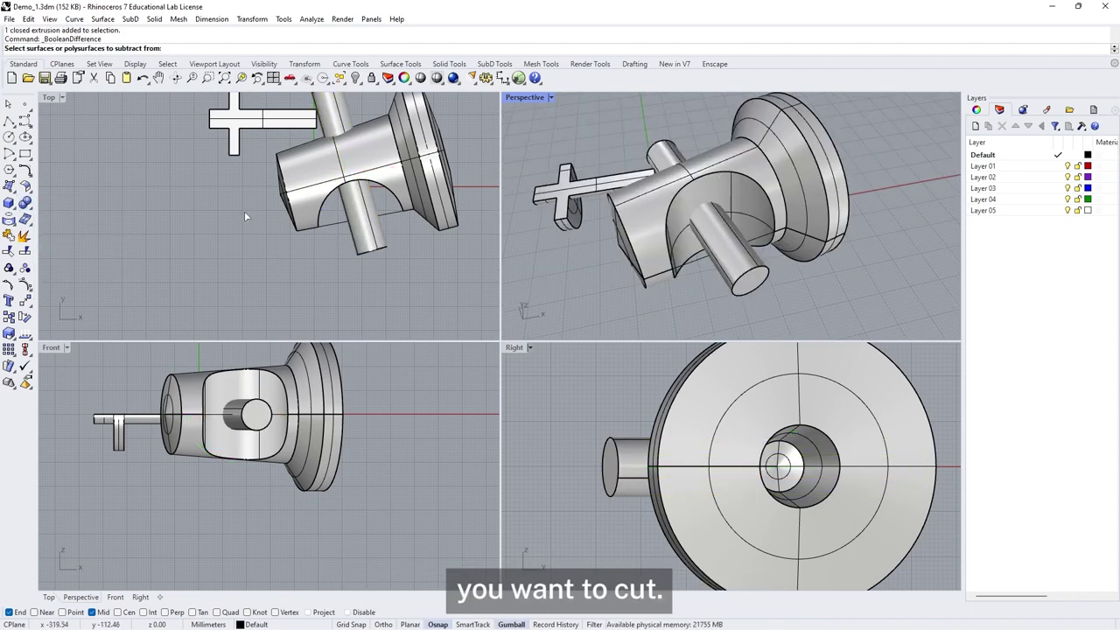
left_click(390, 170)
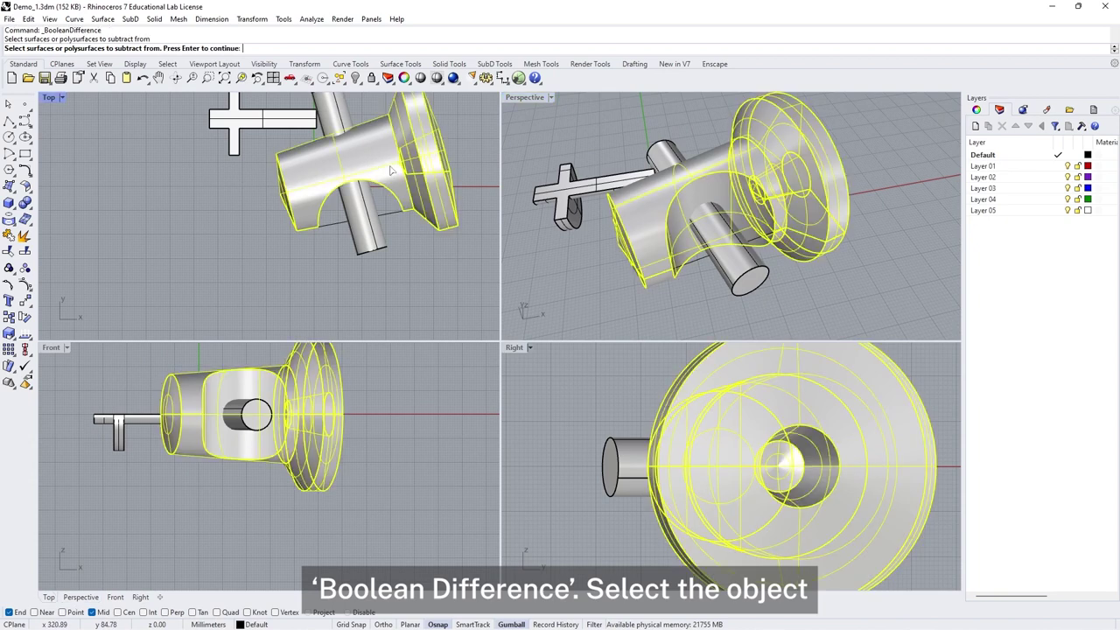
key("Return")
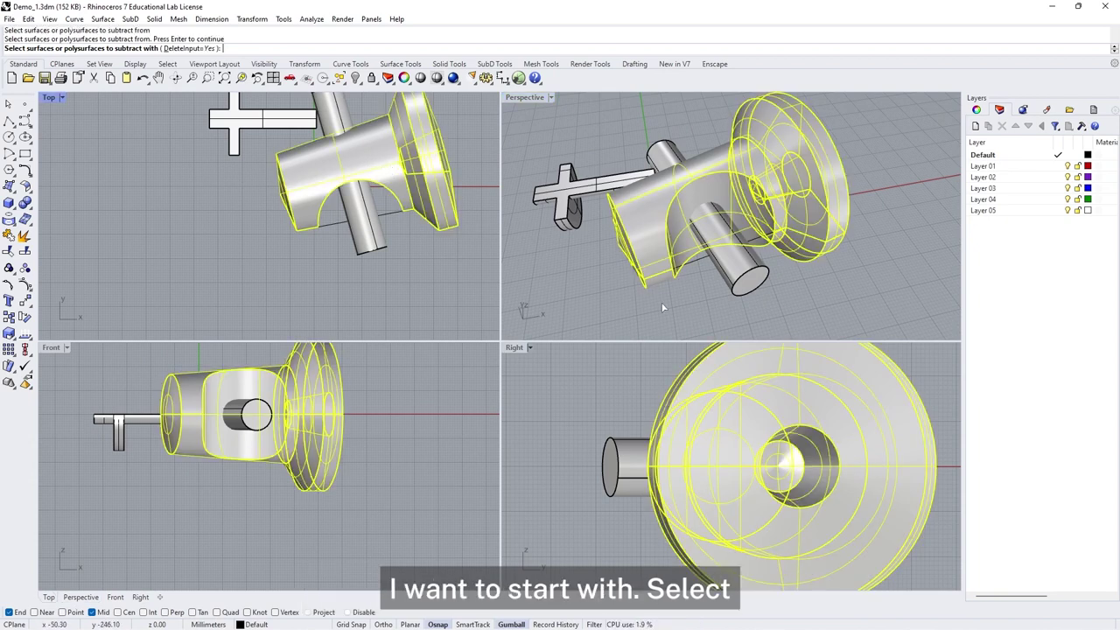
left_click(736, 290)
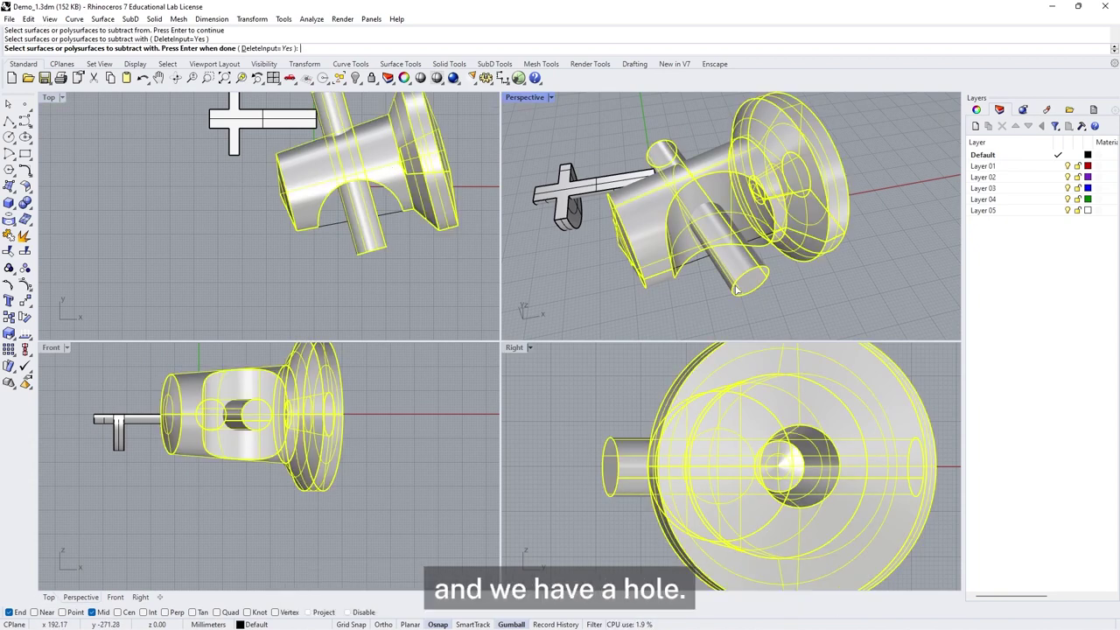
key("Return")
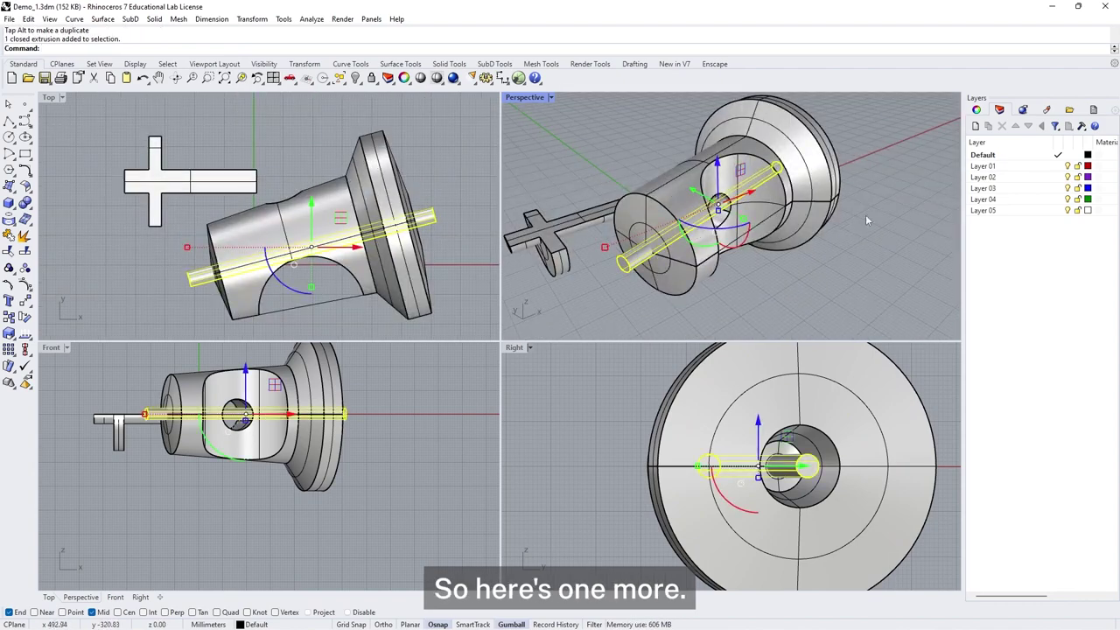
Subtract the thin rod along the revolved solid's long axis with Boolean Difference, making a hole right through its centre.
right_click_drag(865, 214, 767, 215)
left_click(577, 282)
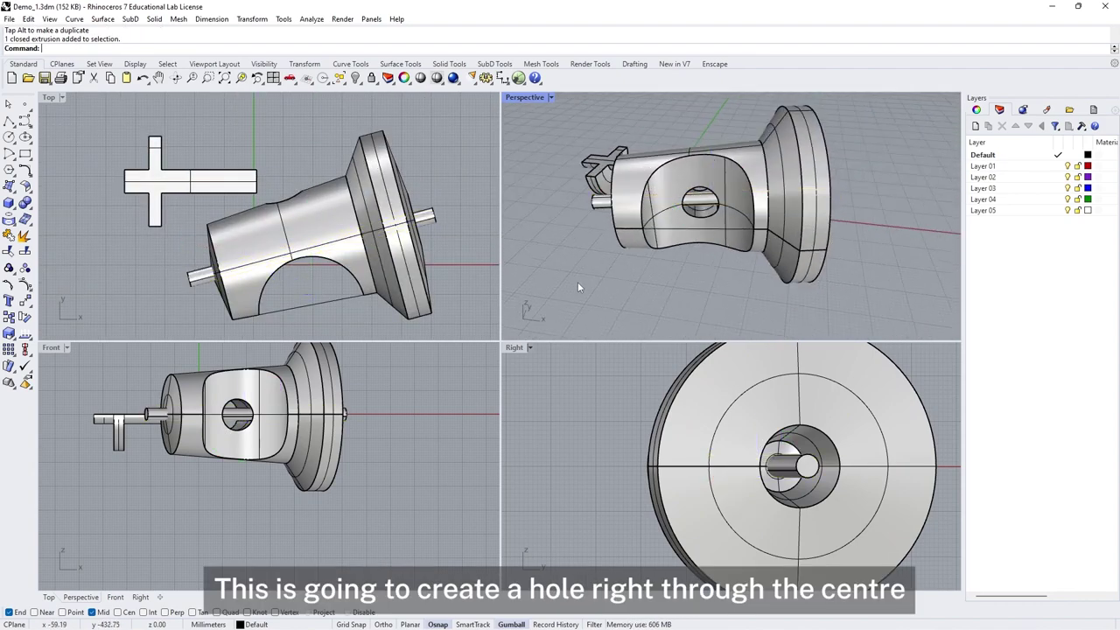
left_click(24, 203)
left_click(58, 212)
left_click(390, 191)
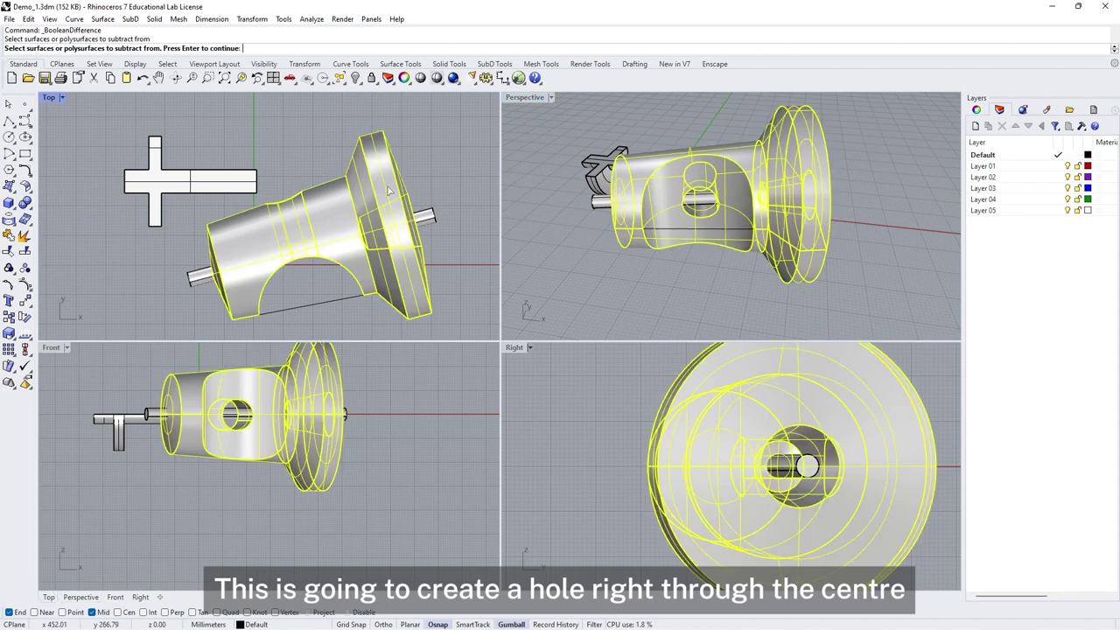
key("Return")
left_click(199, 276)
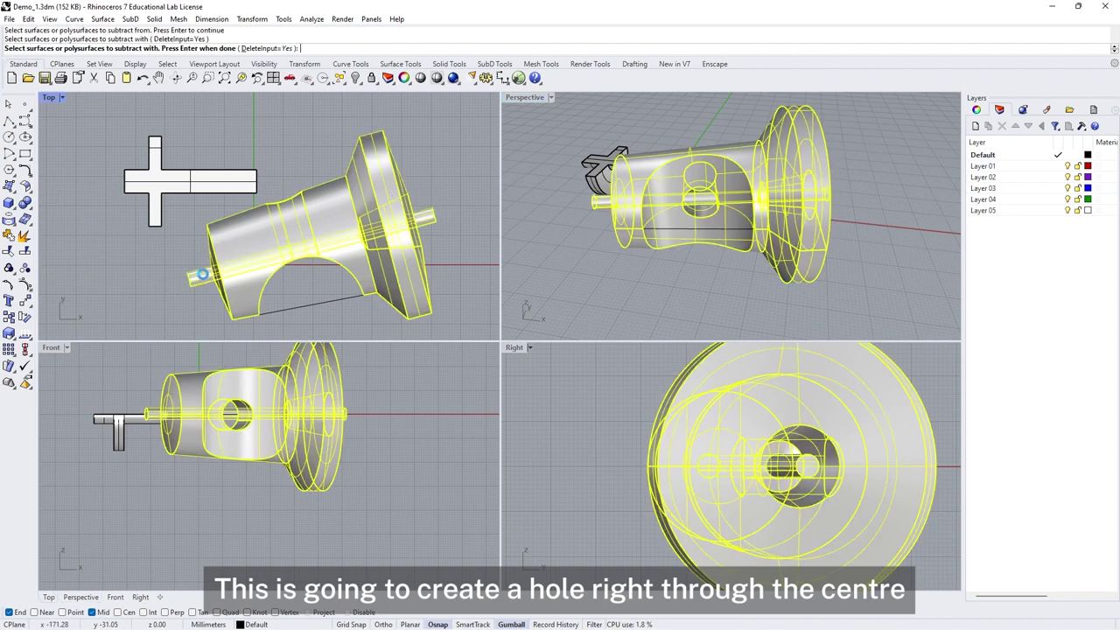
key("Return")
right_click_drag(863, 194, 800, 202)
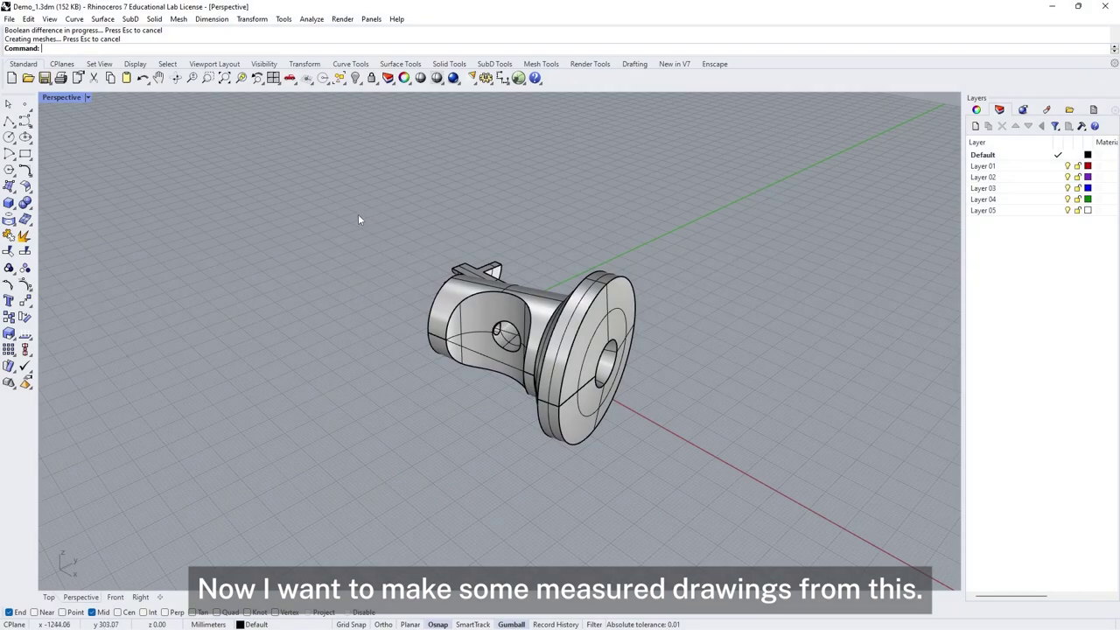
Start the Make2D command in the Perspective view and choose the cross shape and the cut revolved solid as the objects to draw.
right_click_drag(357, 219, 425, 215)
left_click_drag(378, 170, 766, 483)
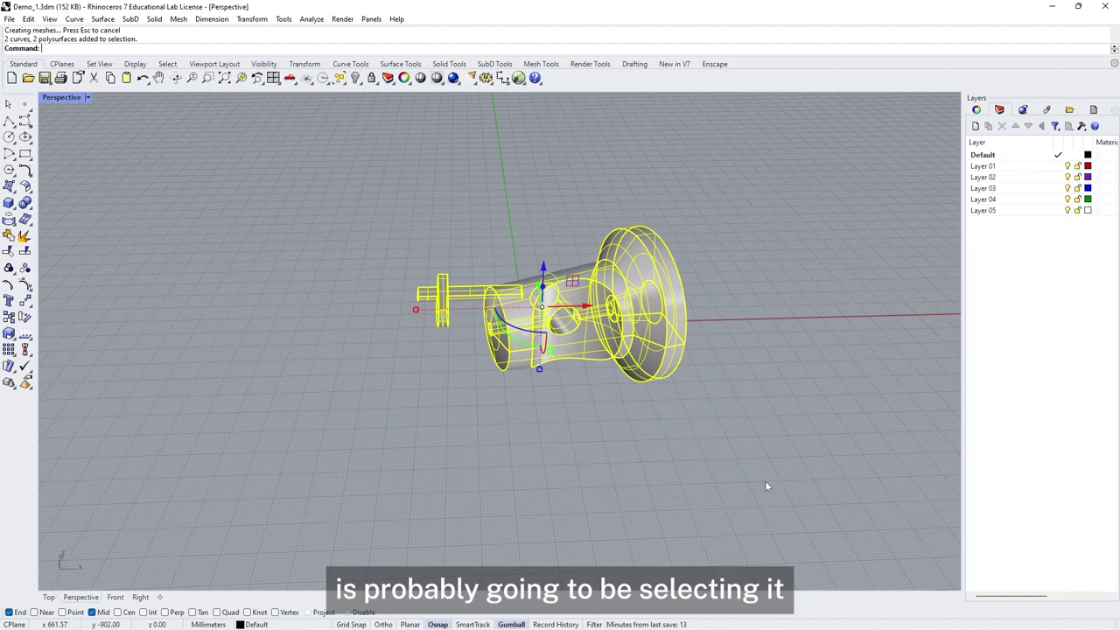
left_click(25, 220)
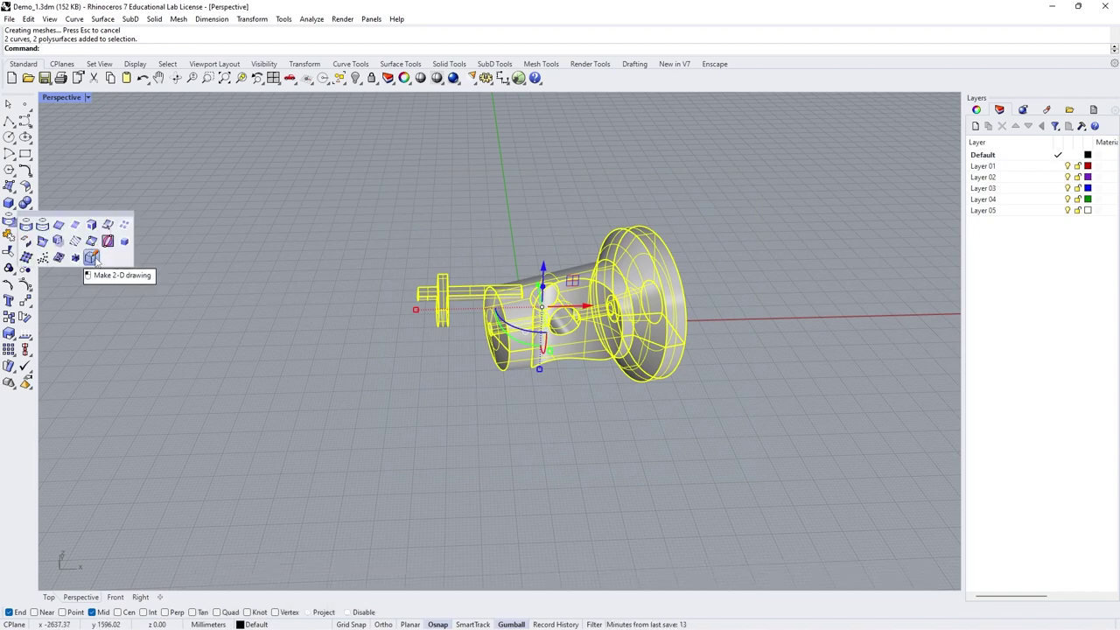
left_click(206, 274)
type("Make2D")
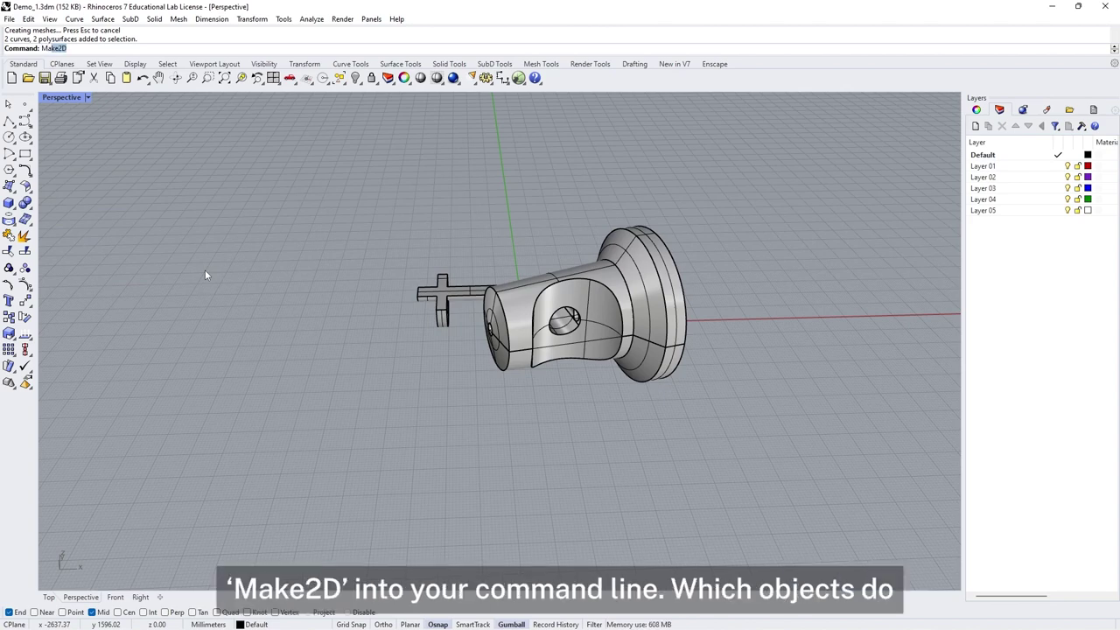
key("Return")
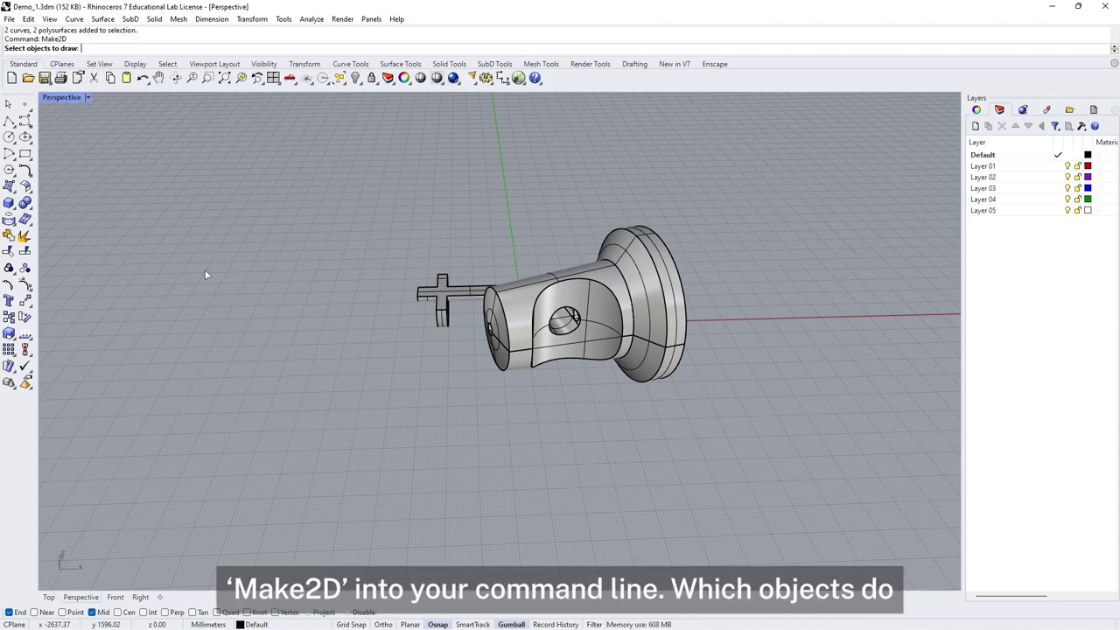
left_click_drag(349, 183, 785, 465)
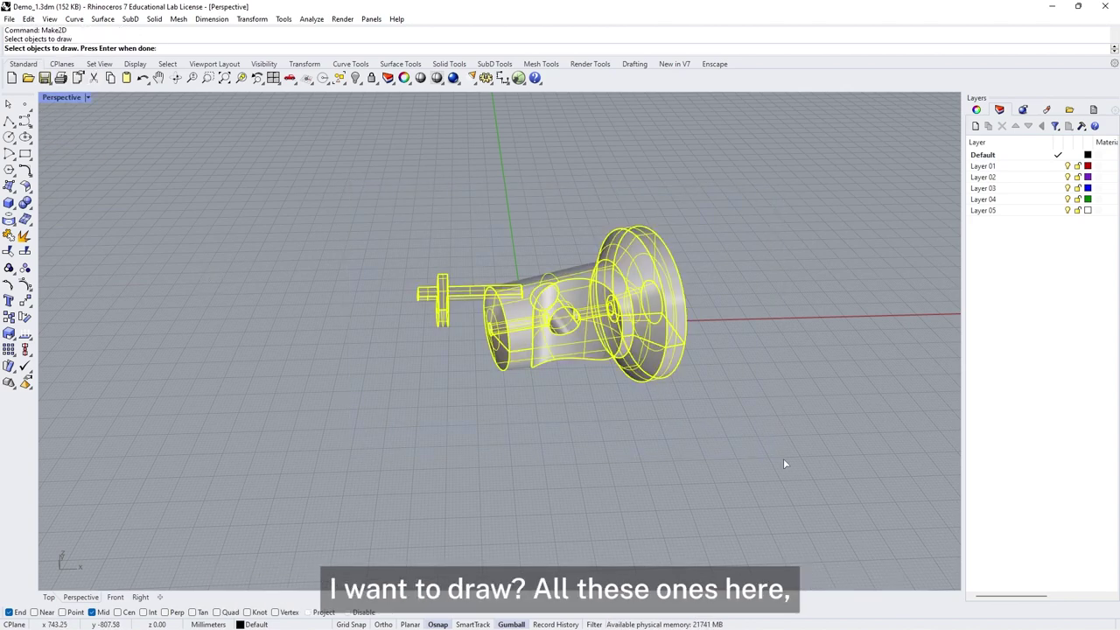
key("Return")
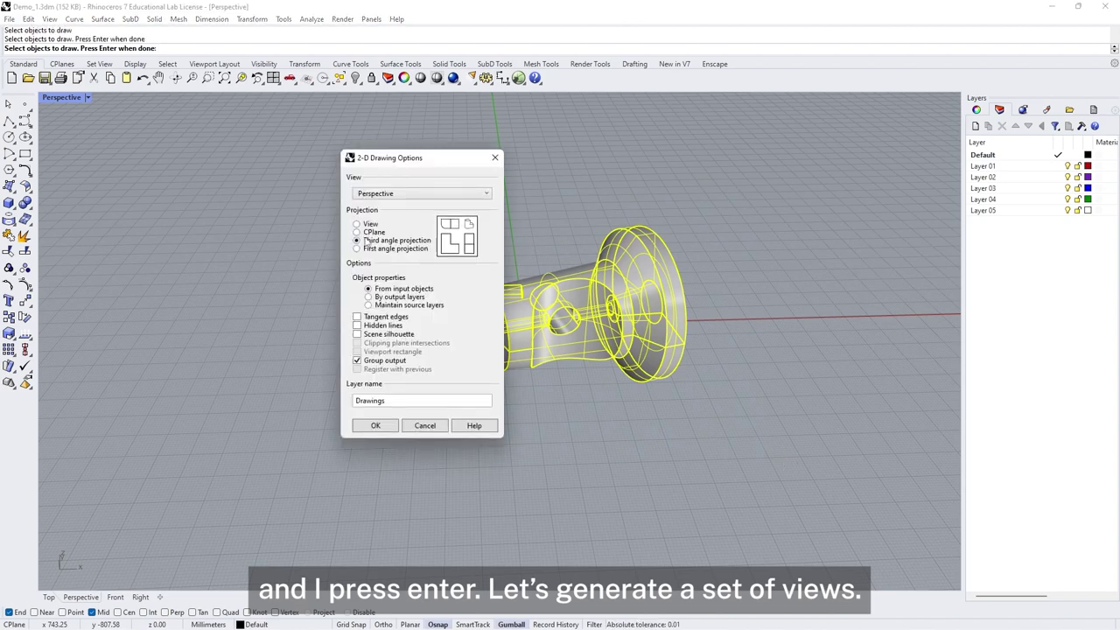
Generate the 2D drawings in third angle projection with tangent edges and hidden lines included, on the Drawings layer.
left_click(363, 223)
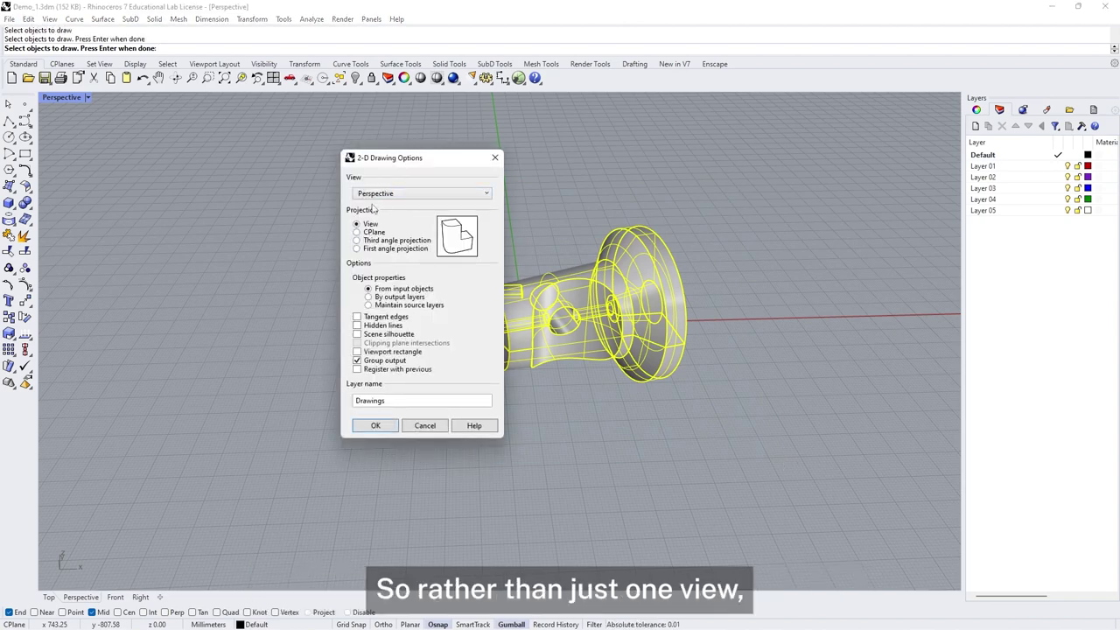
left_click(371, 240)
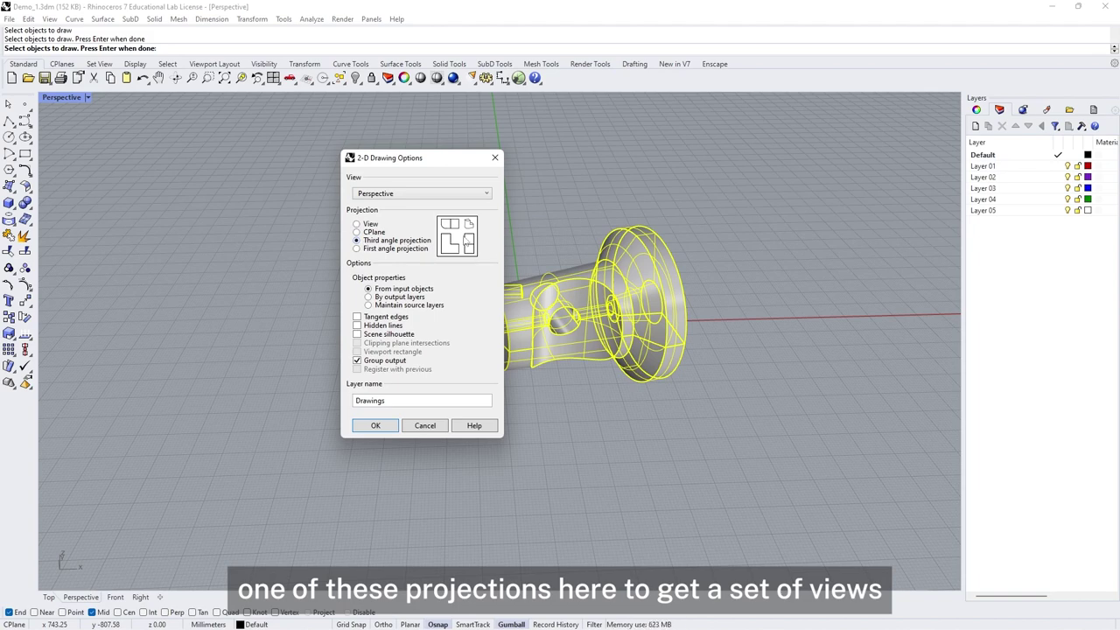
left_click(357, 317)
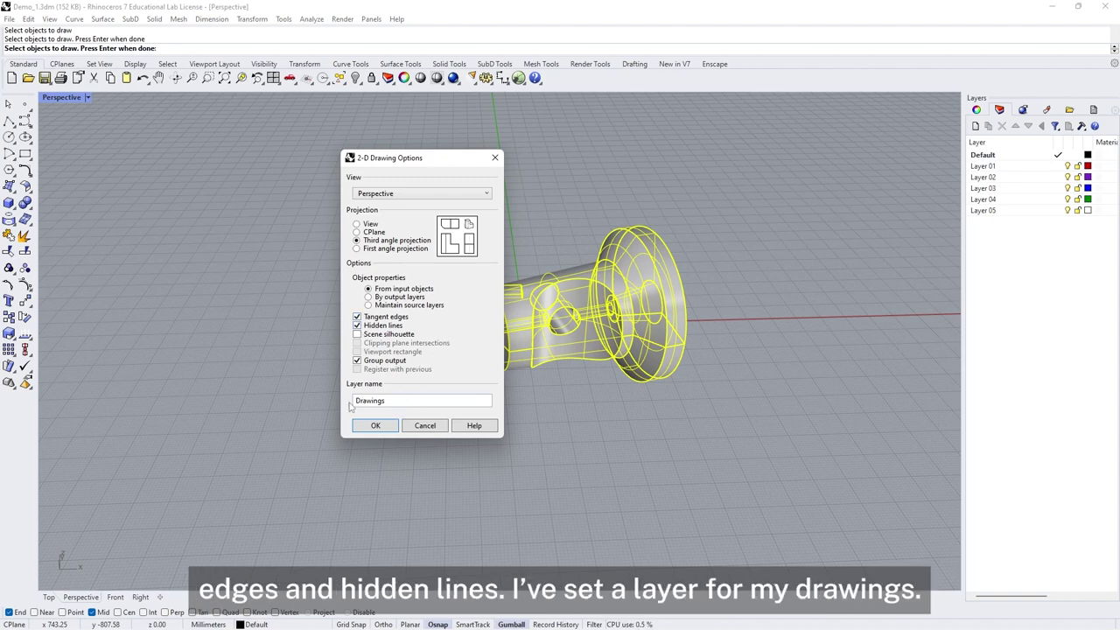
left_click(375, 425)
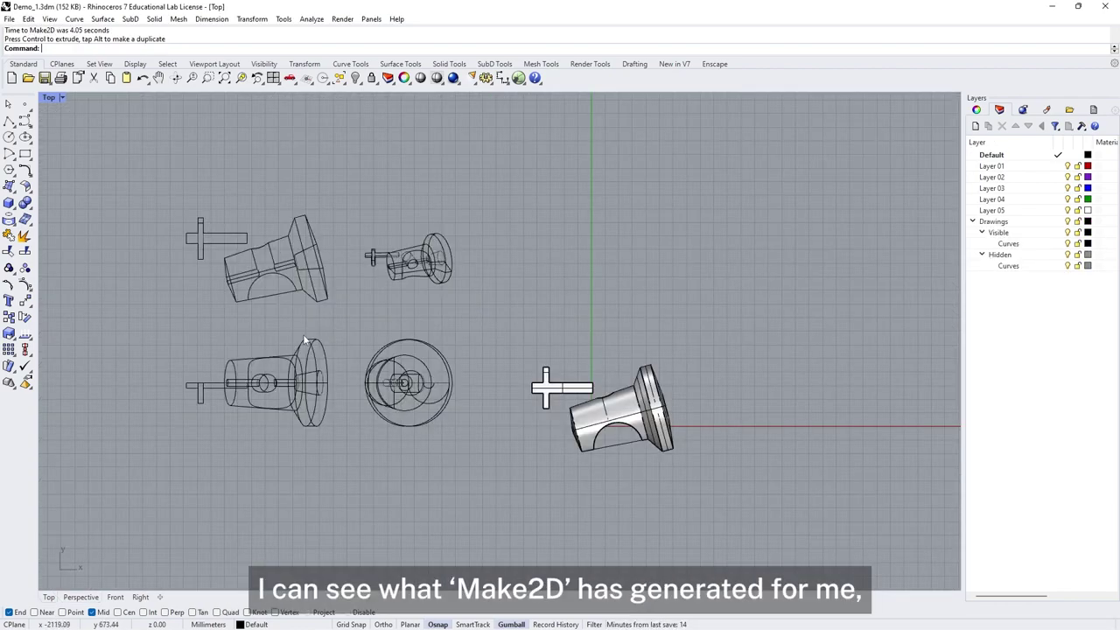
Examine the generated 2D drawings for hidden lines and edges that clutter the views.
scroll(280, 324, "up", 3)
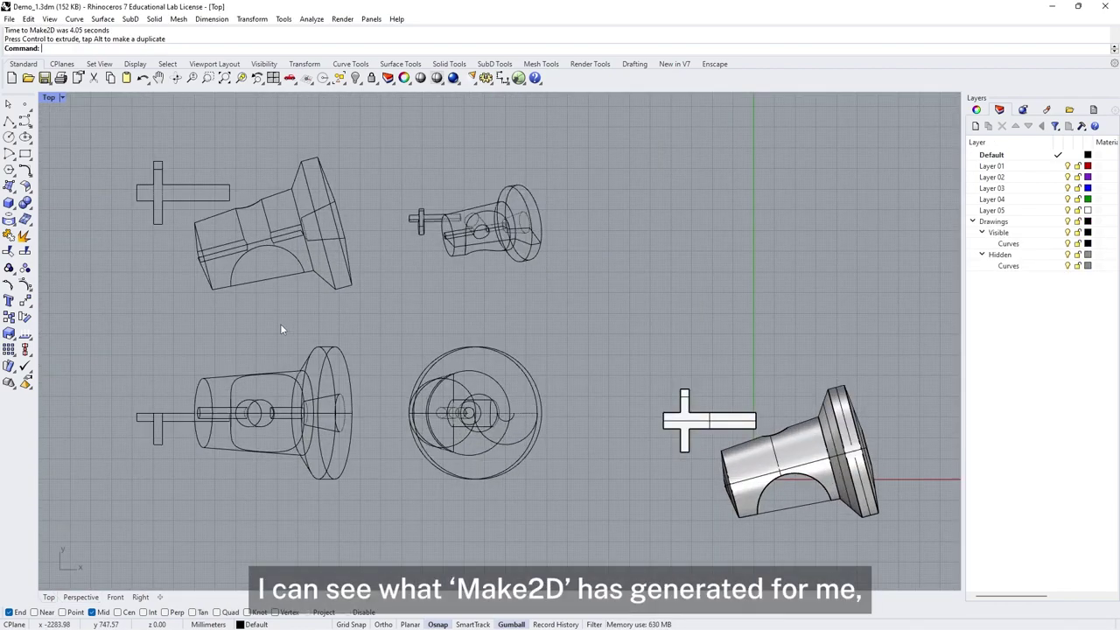
scroll(280, 325, "down", 1)
right_click_drag(280, 325, 223, 317)
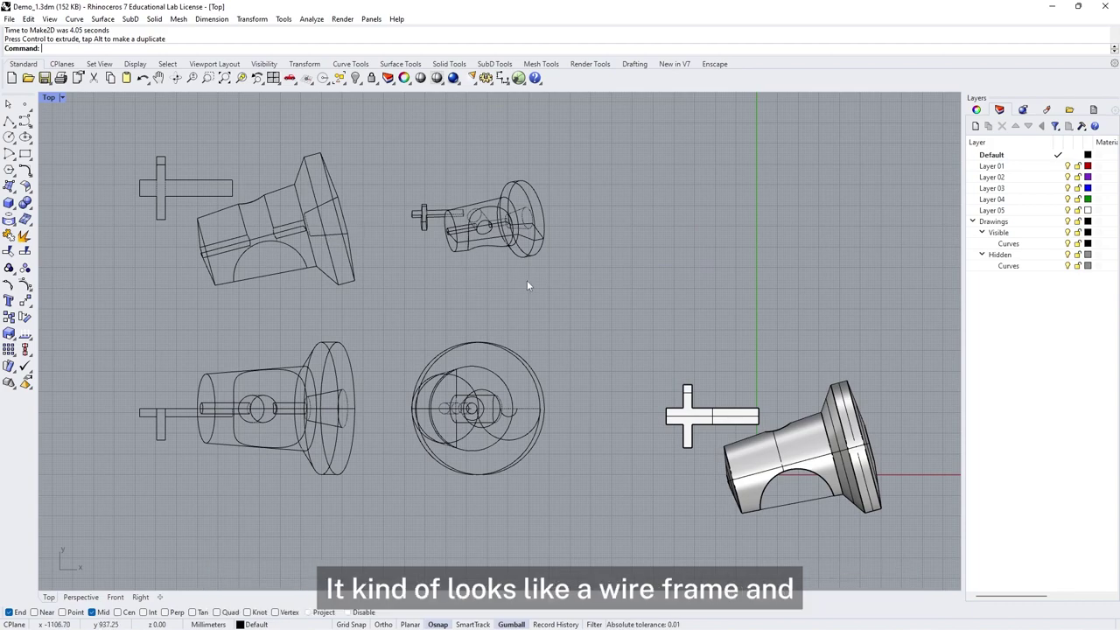
scroll(500, 226, "up", 6)
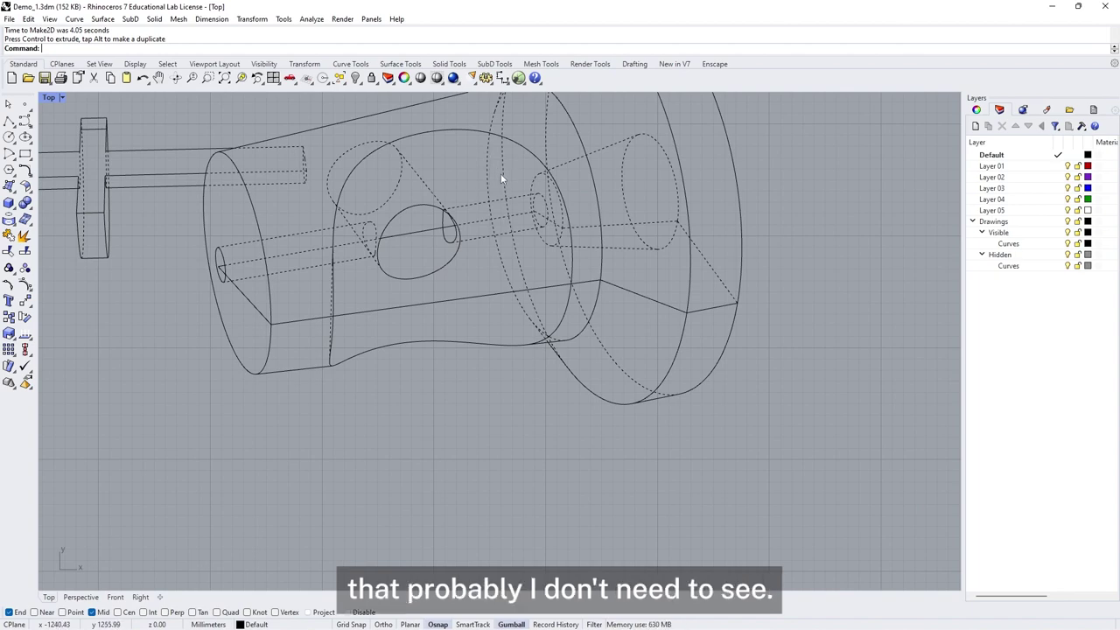
scroll(555, 269, "down", 8)
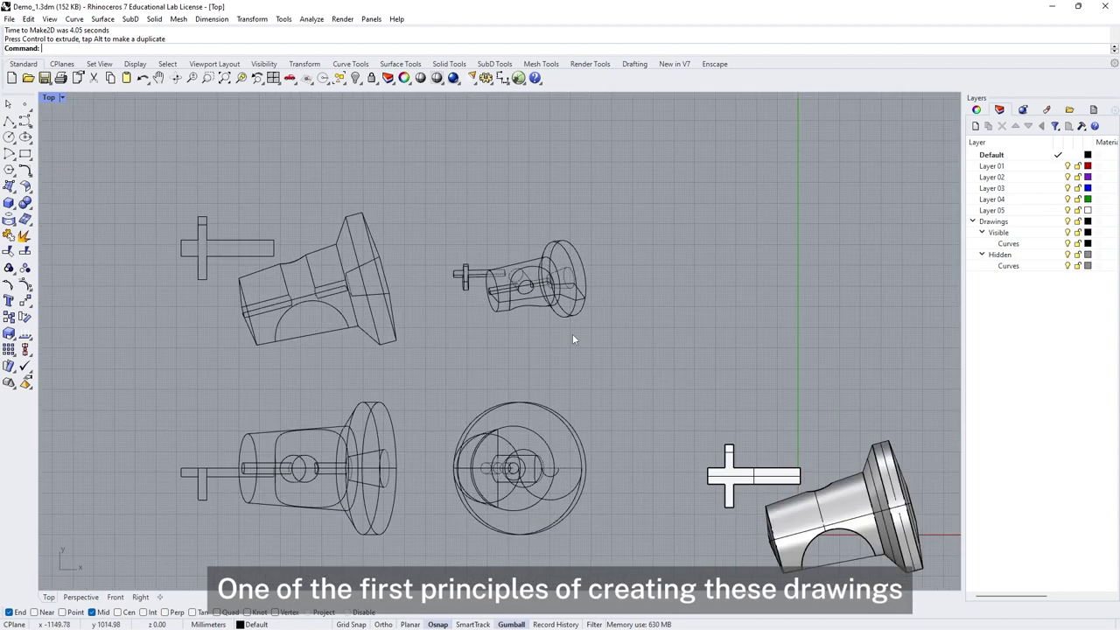
right_click_drag(572, 334, 591, 312)
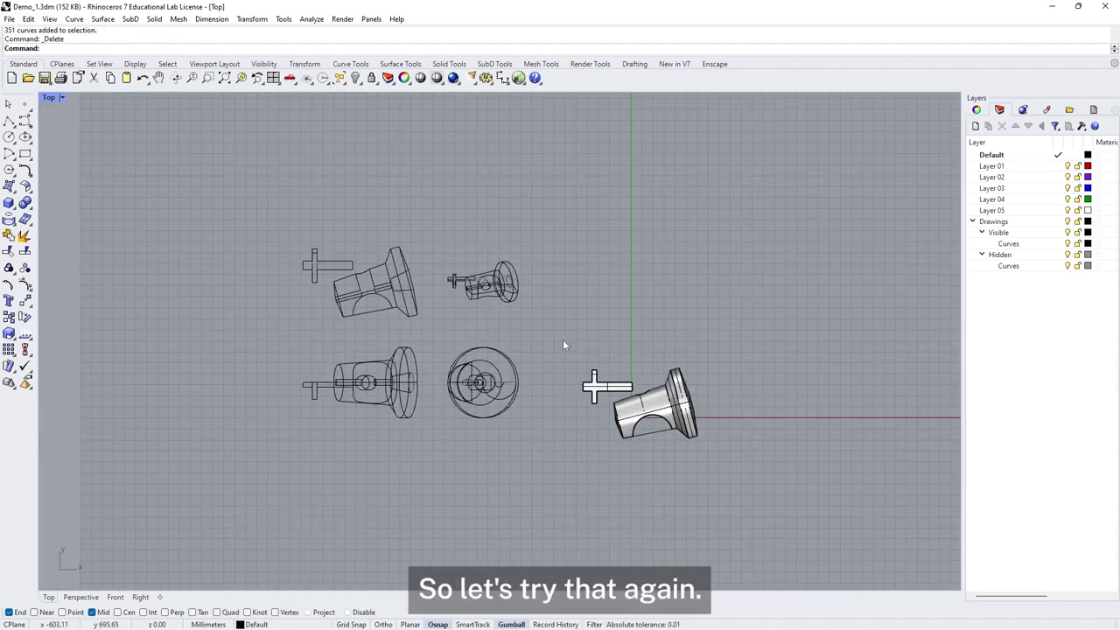
Redraw the cross shape and revolved solid with Make2D in third angle projection, with tangent edges and hidden lines turned off.
left_click_drag(570, 342, 762, 473)
key("Return")
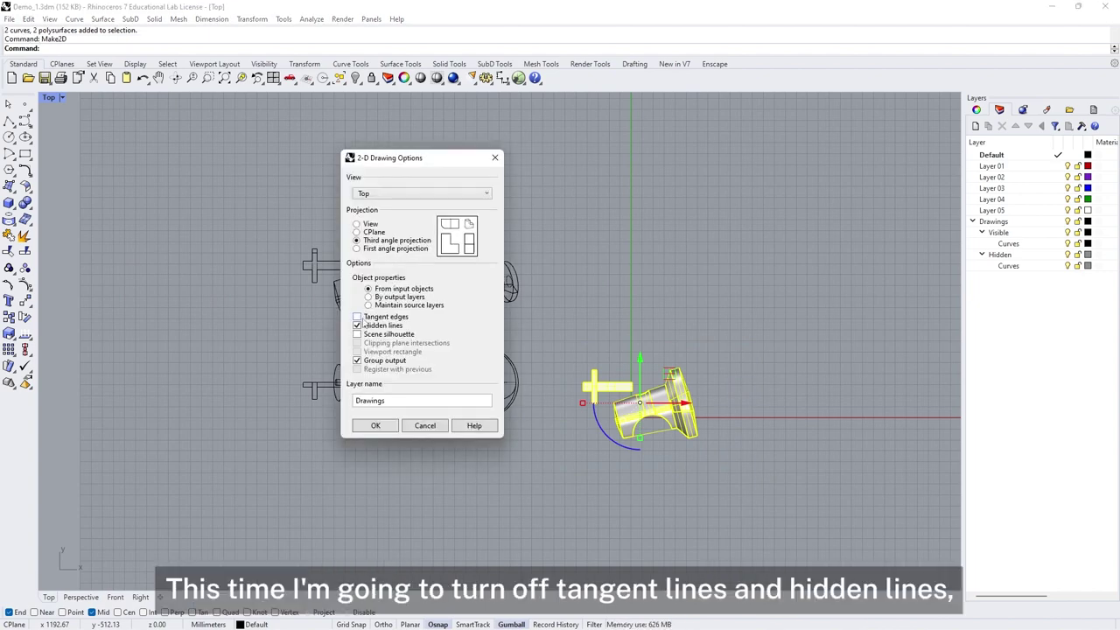
left_click(356, 325)
left_click(396, 426)
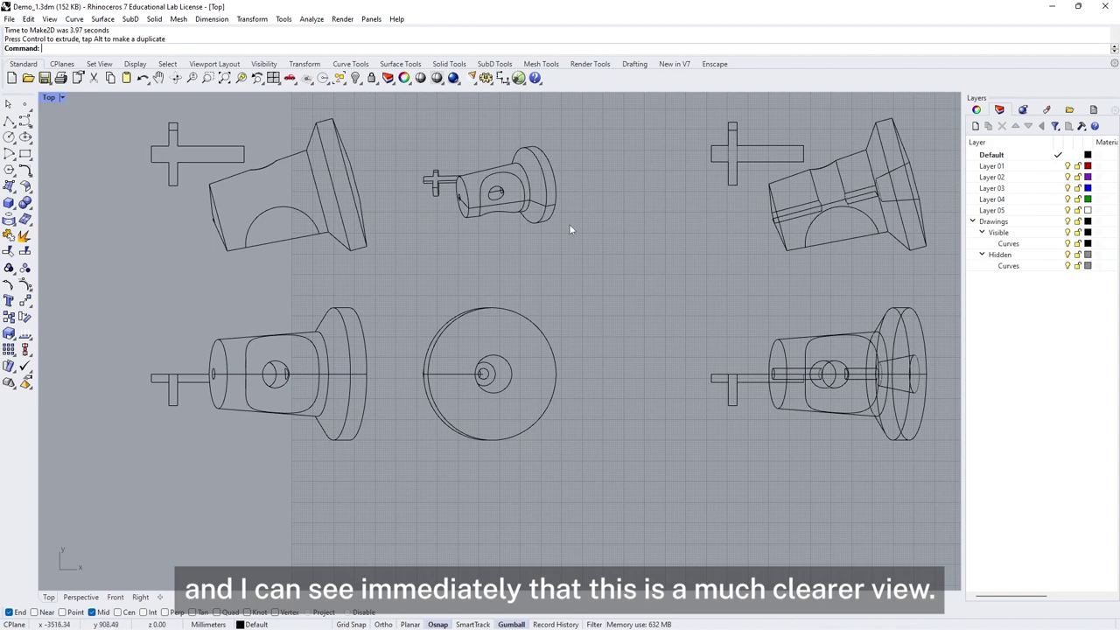
Examine the new set of drawings and pick out the extra line running through the middle of the front view.
key("Left")
key("Up")
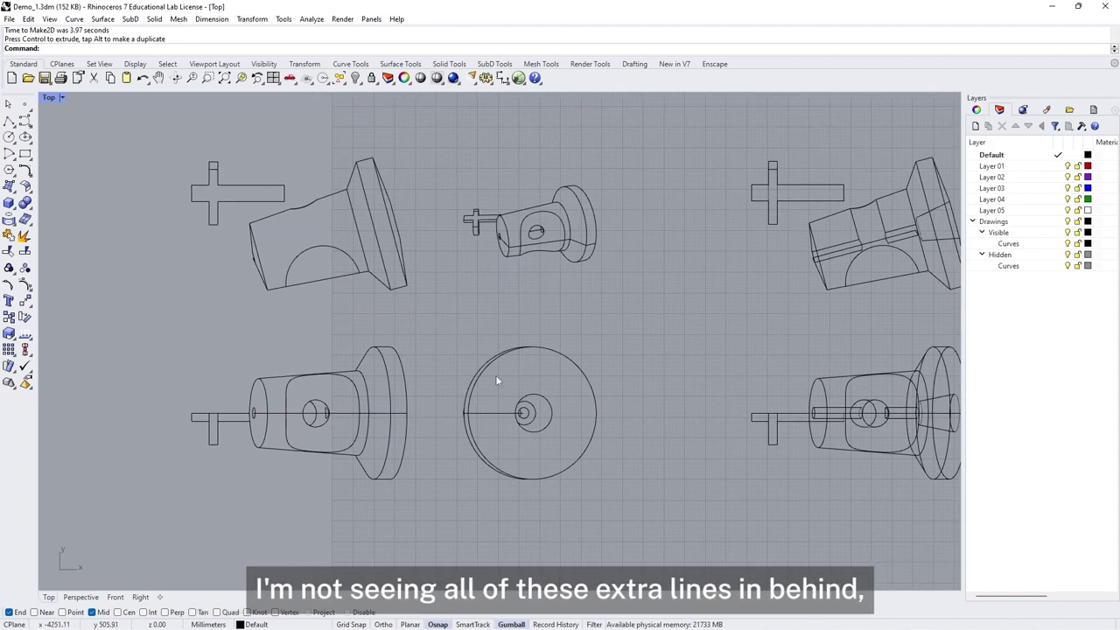
key("Right")
key("Right")
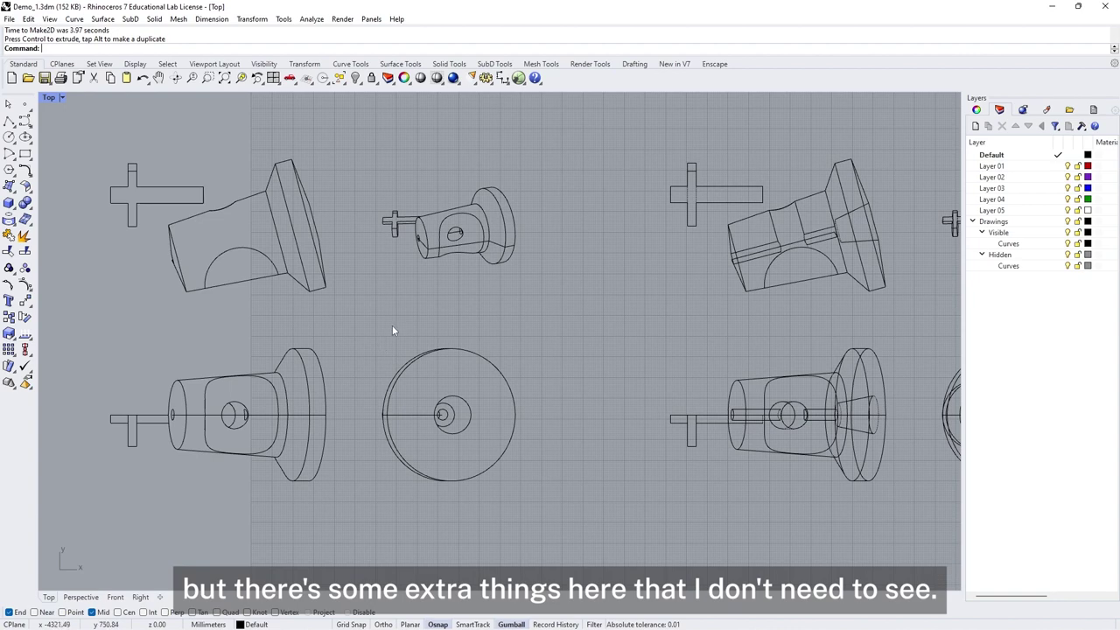
right_click_drag(373, 337, 428, 312)
left_click(451, 397)
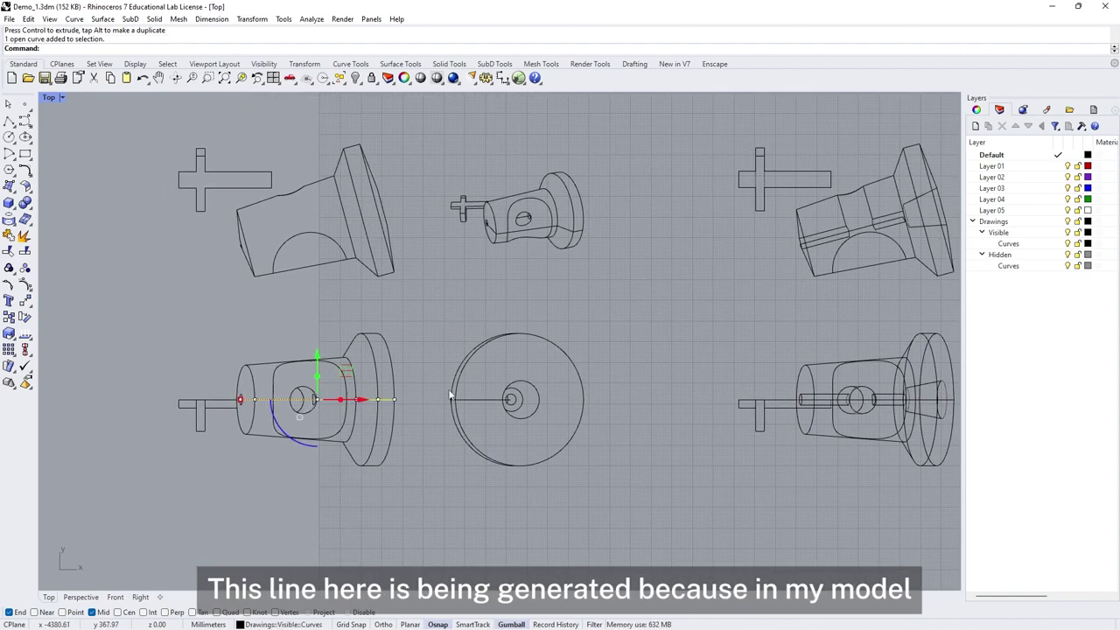
left_click(482, 398)
Identify the source of the unneeded geometry by selecting the original profile curve beneath the revolved solid, and the cross shape.
left_click(717, 383)
mouse_move(718, 383)
right_mouse_down()
mouse_move(813, 445)
mouse_move(445, 391)
right_mouse_up()
left_click(609, 428)
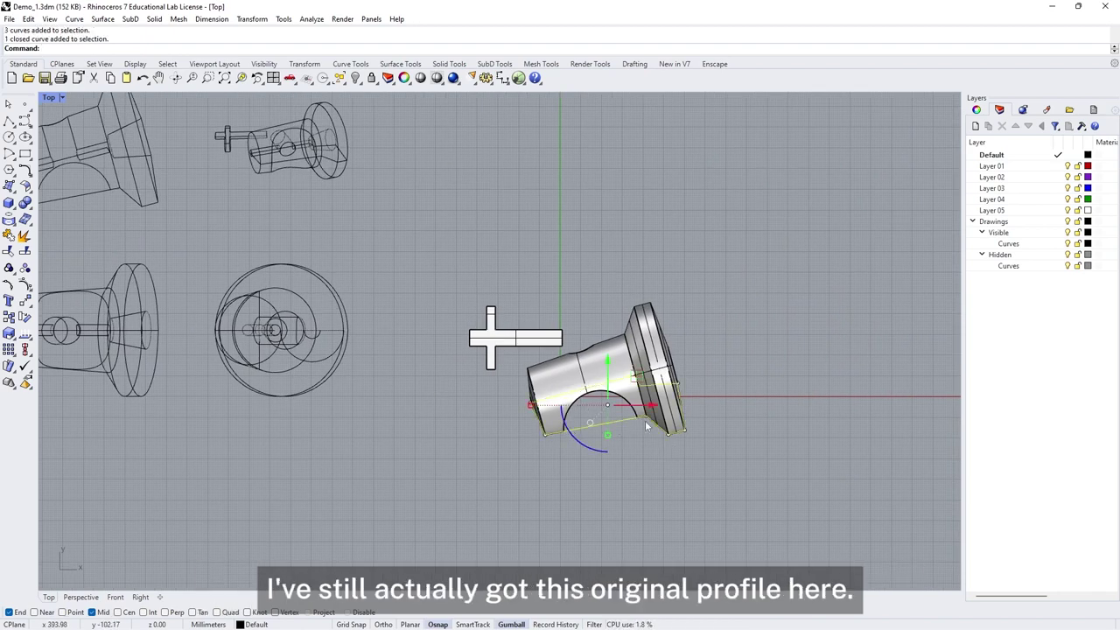
scroll(645, 420, "up", 5)
left_click(344, 453)
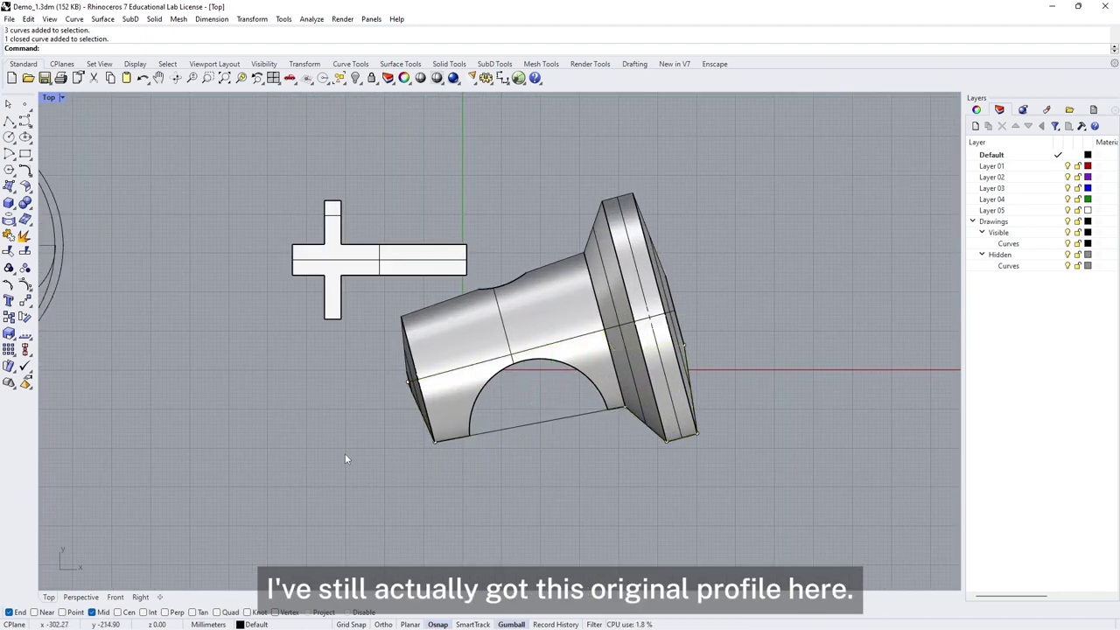
scroll(280, 408, "down", 3)
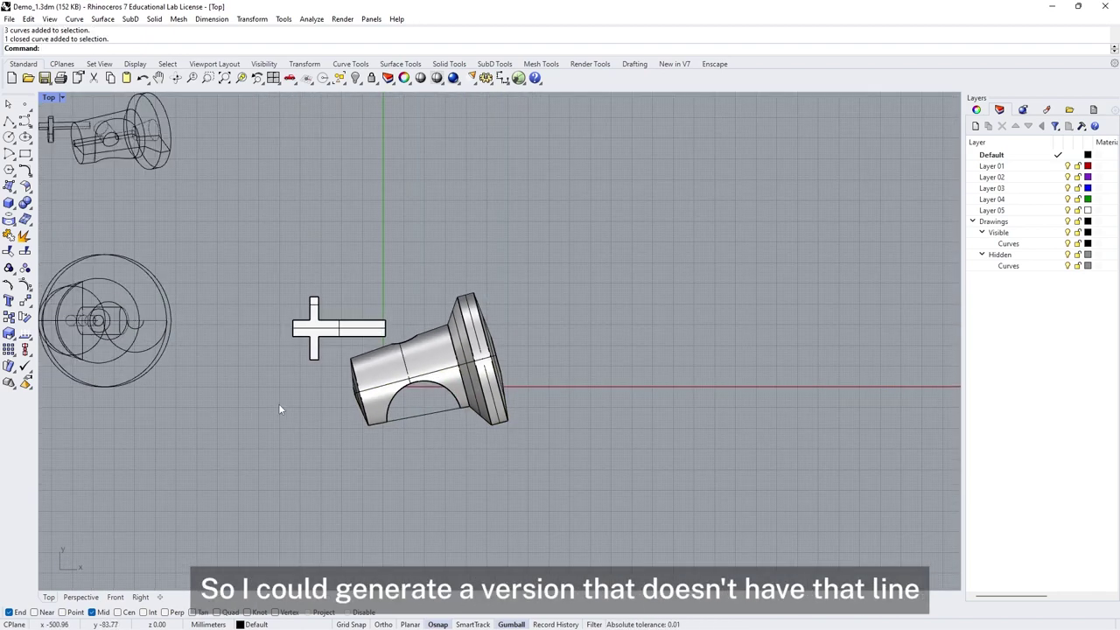
left_click(417, 418)
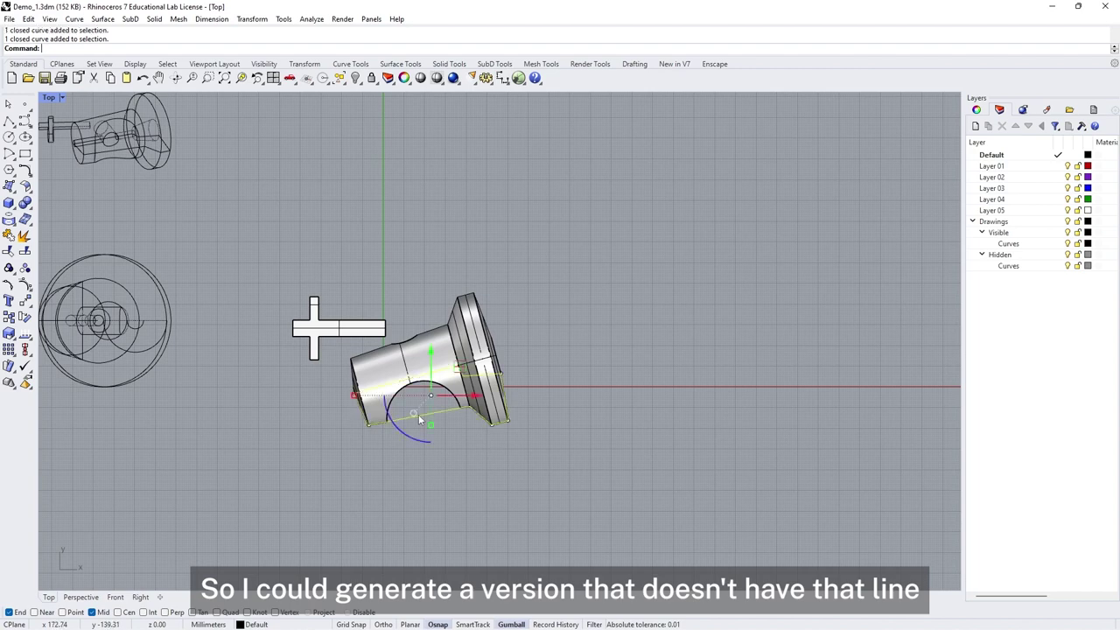
left_click(463, 462)
left_click(345, 332)
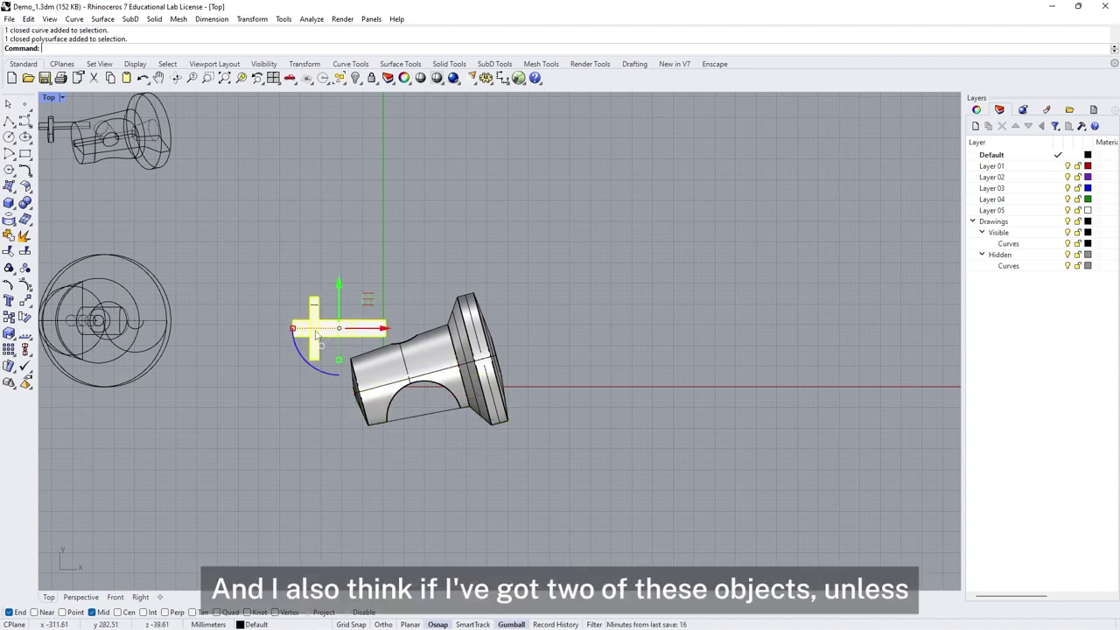
left_click(297, 420)
Run Make2D on the revolved solid alone, leaving out the cross shape and the original profile curves.
right_click_drag(190, 253, 577, 335)
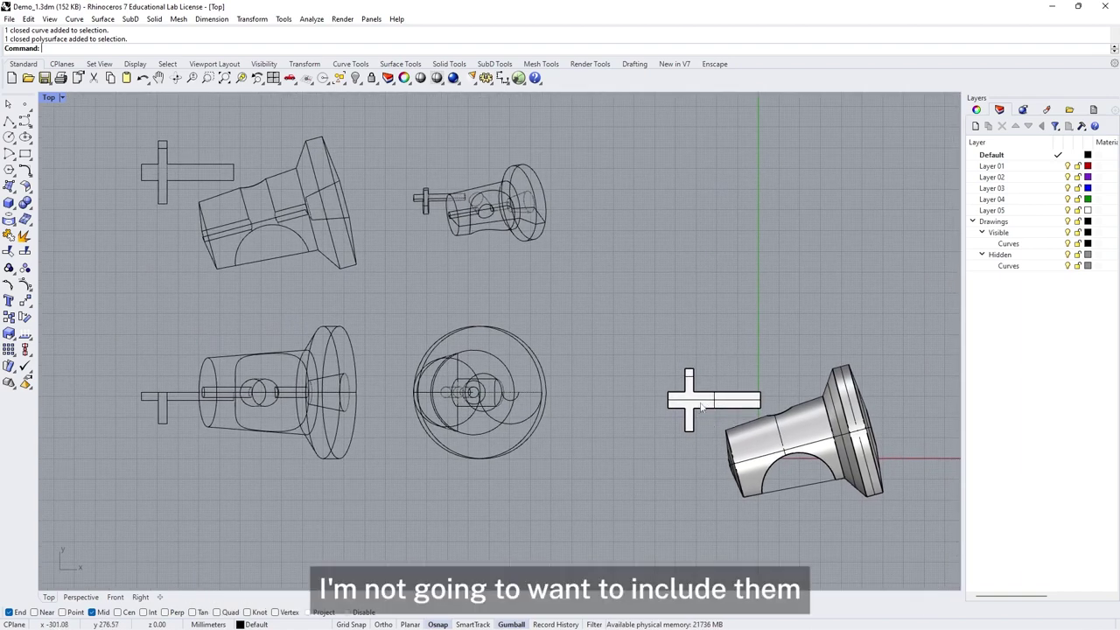
right_click_drag(752, 362, 659, 318)
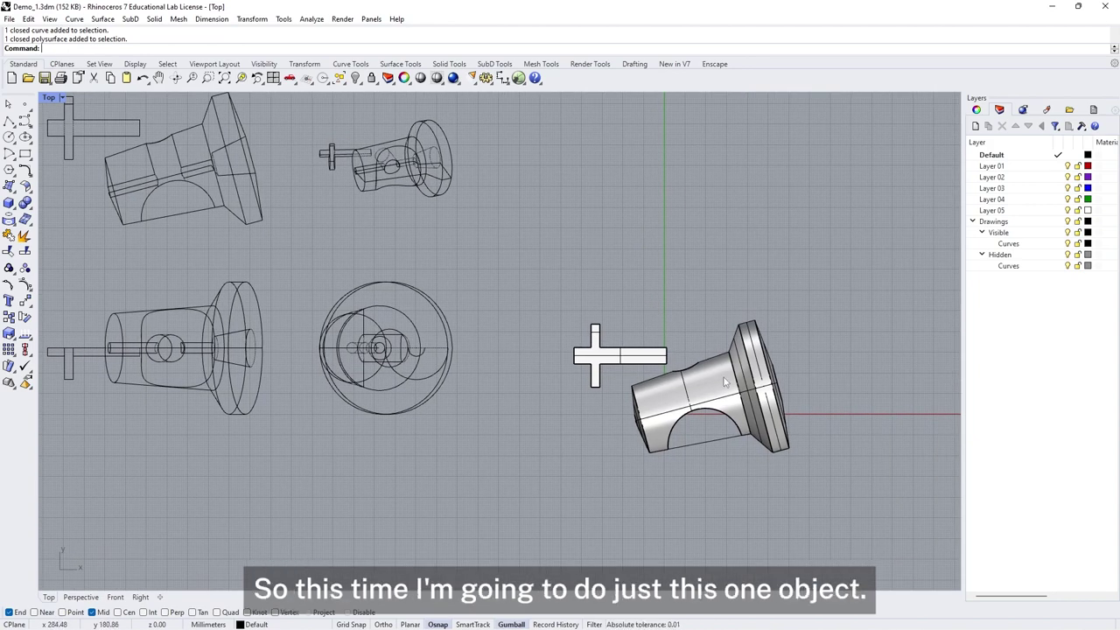
left_click(725, 382)
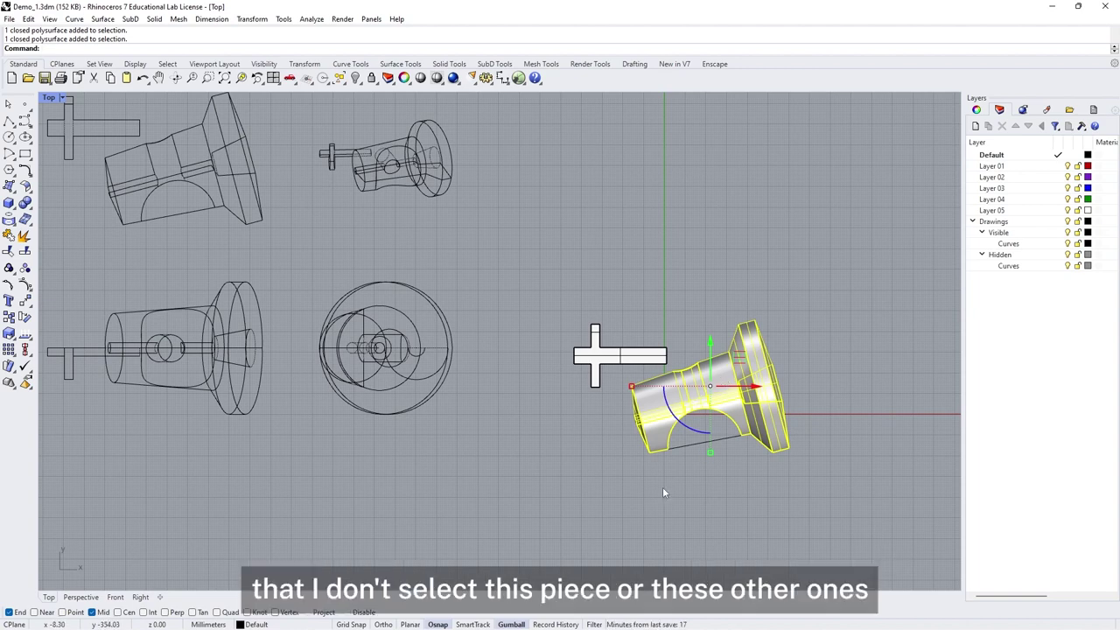
type("Make2D")
key("Return")
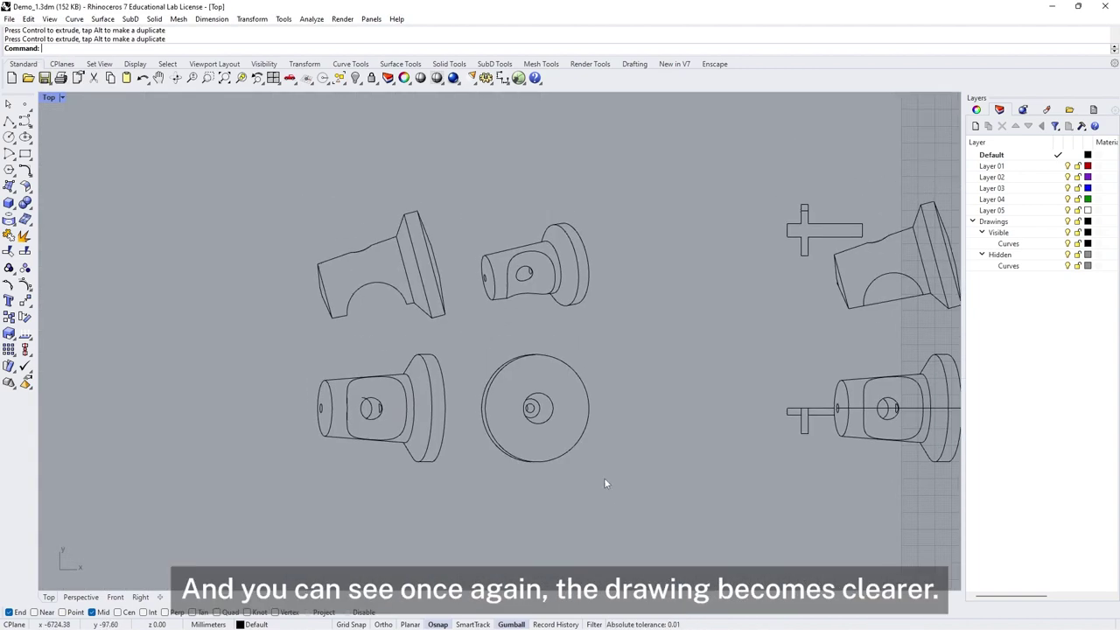
Compare the drawings of the single solid with the previous set that includes the cross shape.
scroll(616, 459, "up", 3)
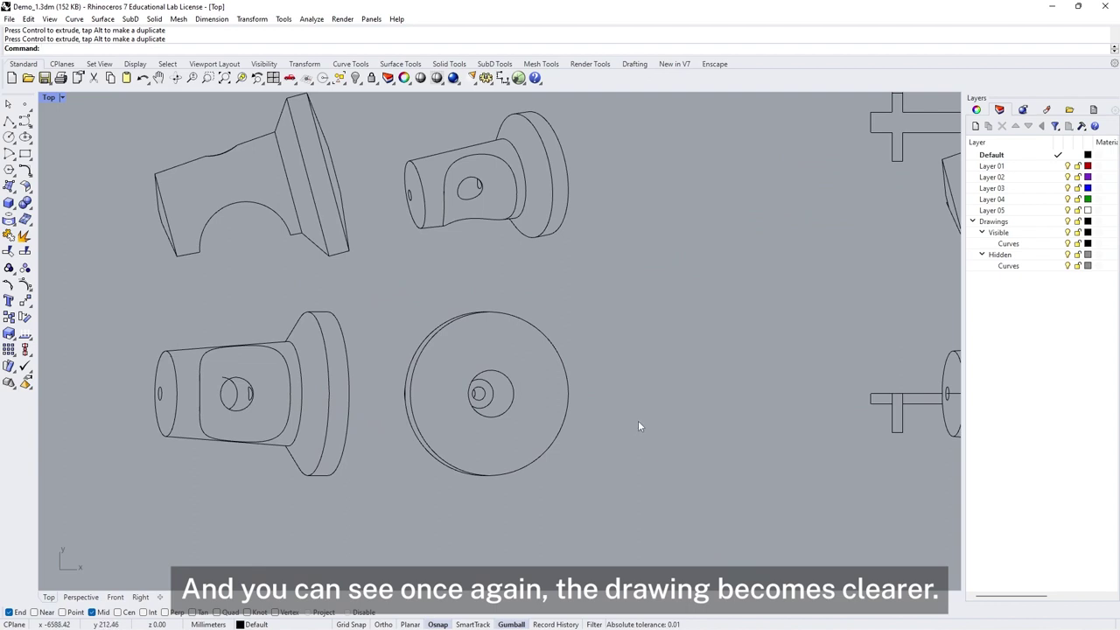
scroll(638, 420, "down", 2)
right_click_drag(677, 442, 530, 443)
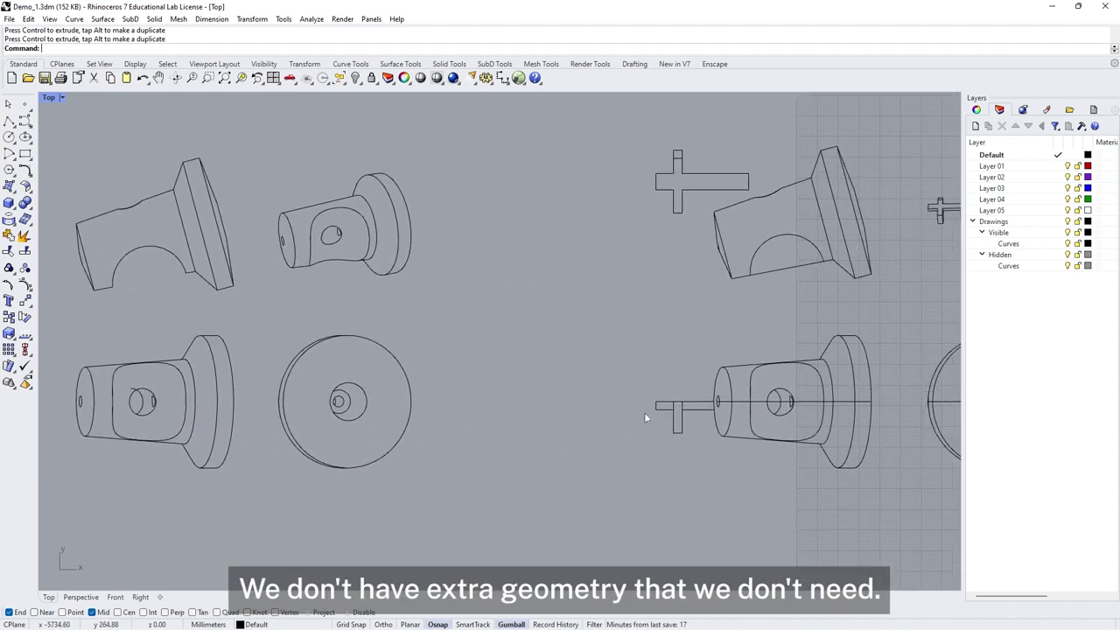
key("Left")
key("Left")
key("Left")
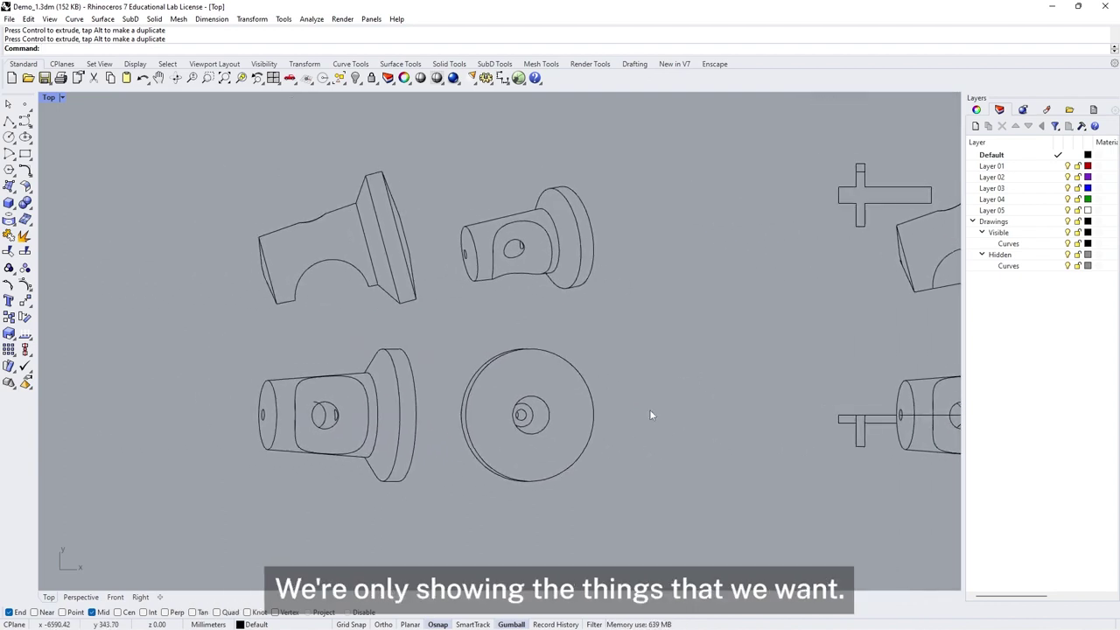
Delete the perspective view from the newest set of drawings, keeping the three orthographic views.
right_click_drag(720, 328, 647, 336)
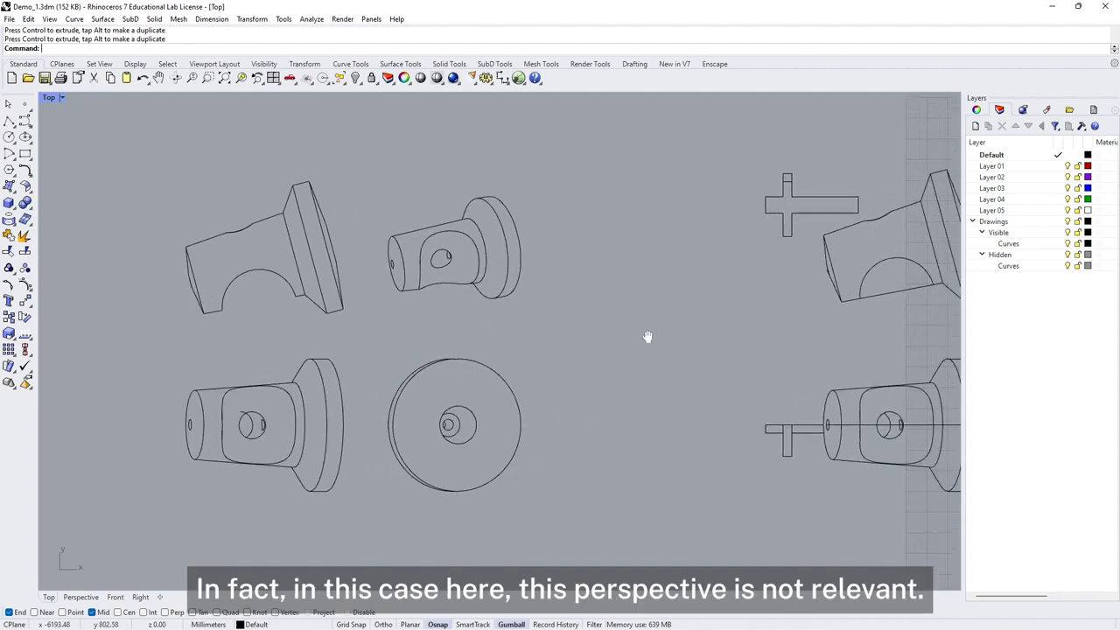
scroll(647, 336, "down", 3)
scroll(564, 321, "up", 3)
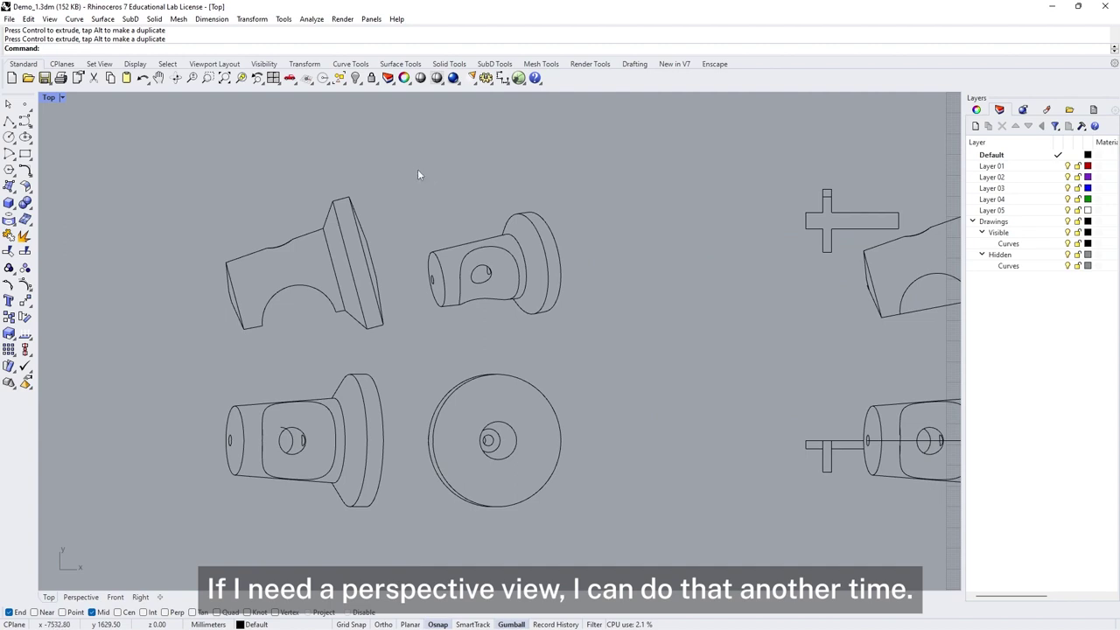
left_click(521, 245)
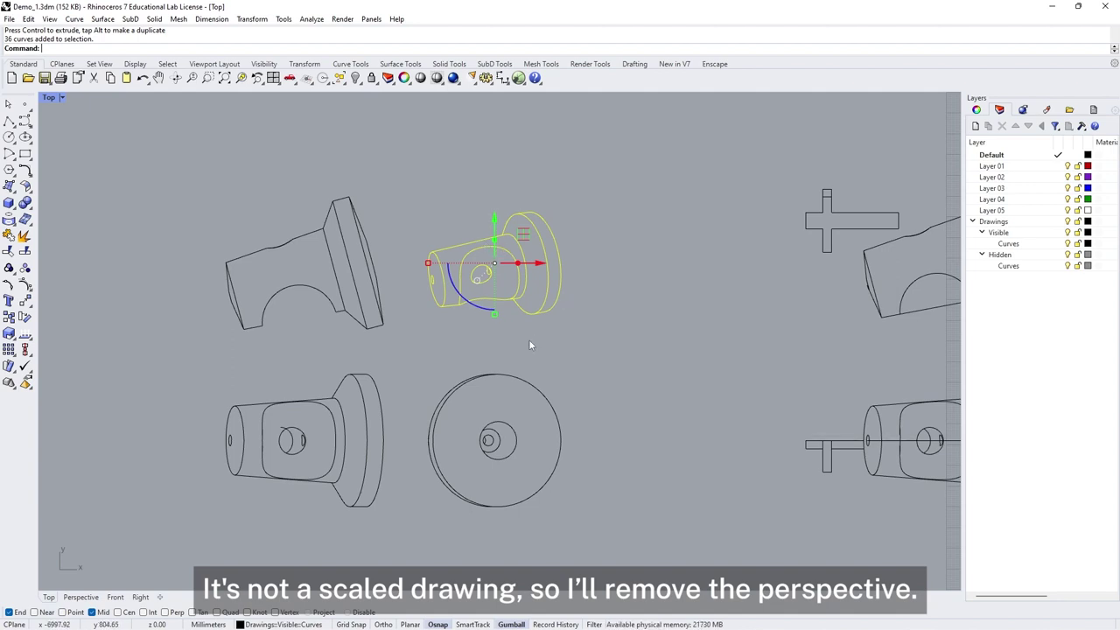
key("Delete")
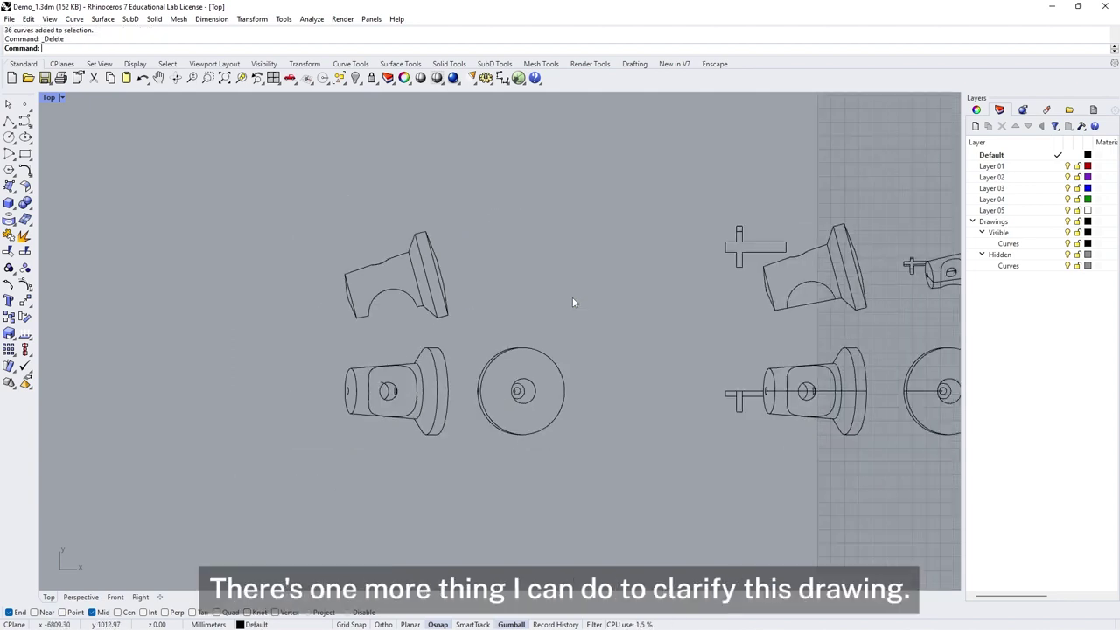
Examine how the revolved solid sits relative to the axes and how its angle affects the generated drawings.
scroll(573, 297, "down", 4)
right_click_drag(610, 322, 341, 336)
right_click_drag(735, 437, 481, 405)
scroll(662, 379, "up", 3)
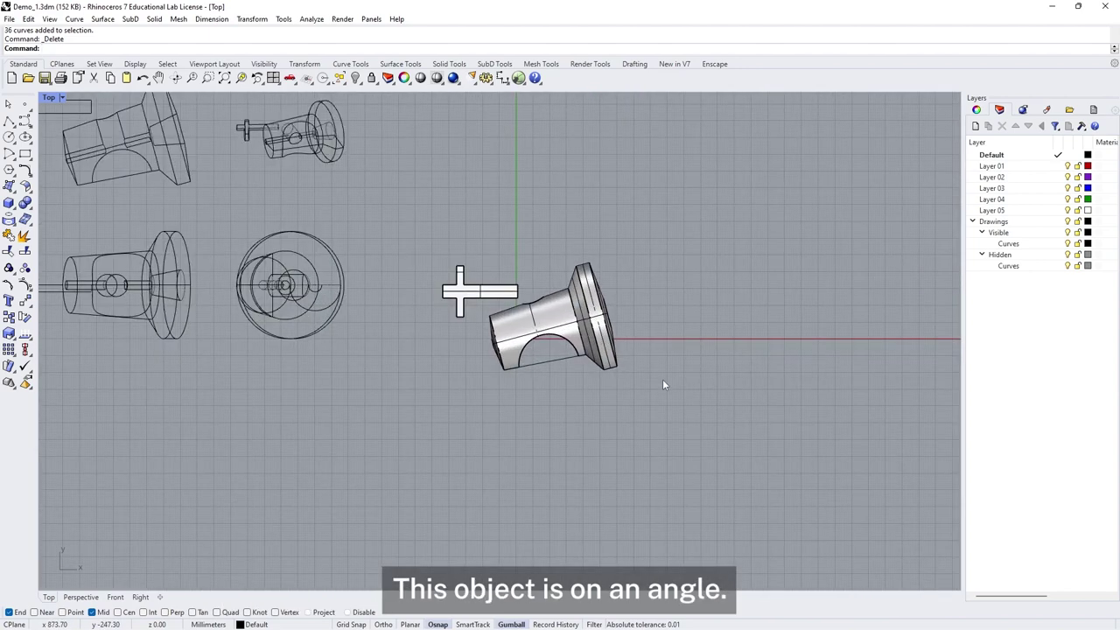
right_click_drag(662, 379, 656, 416)
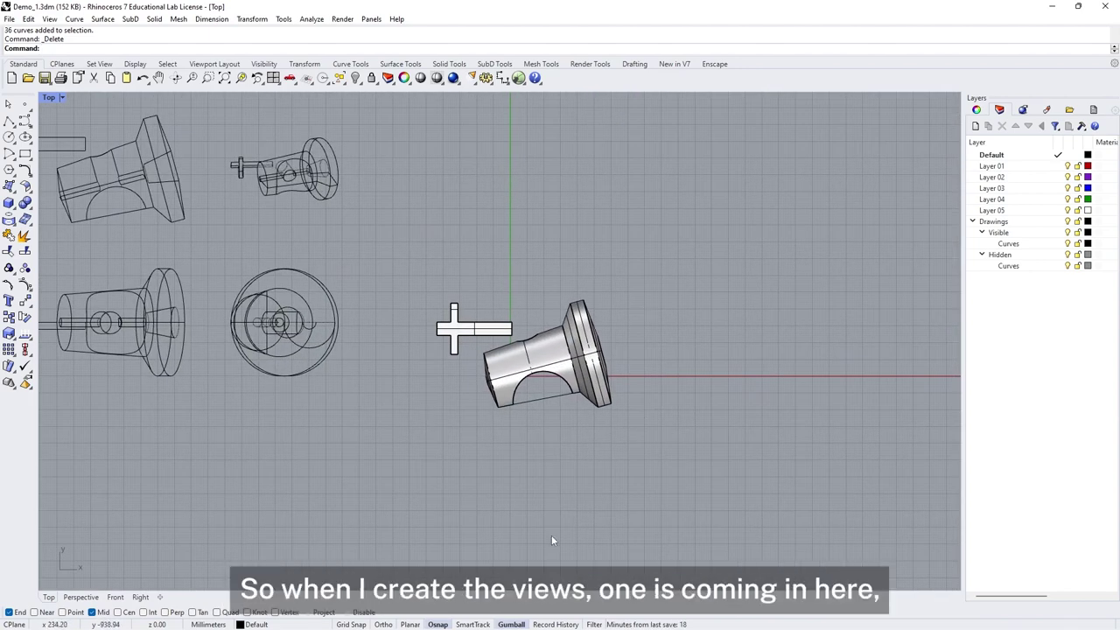
scroll(567, 488, "up", 3)
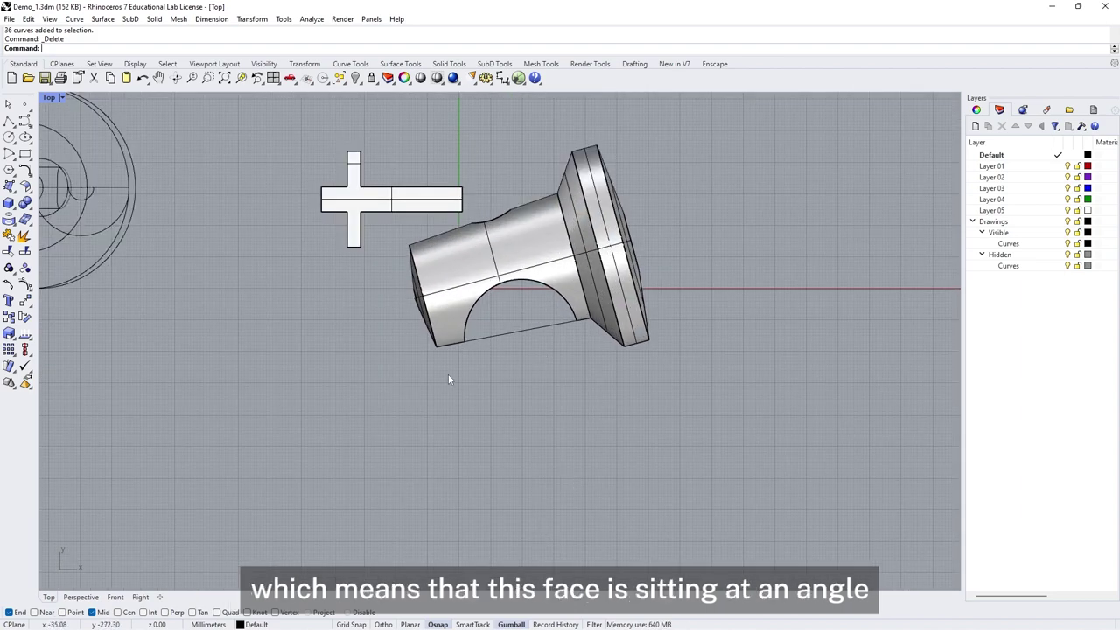
key("Left")
key("Up")
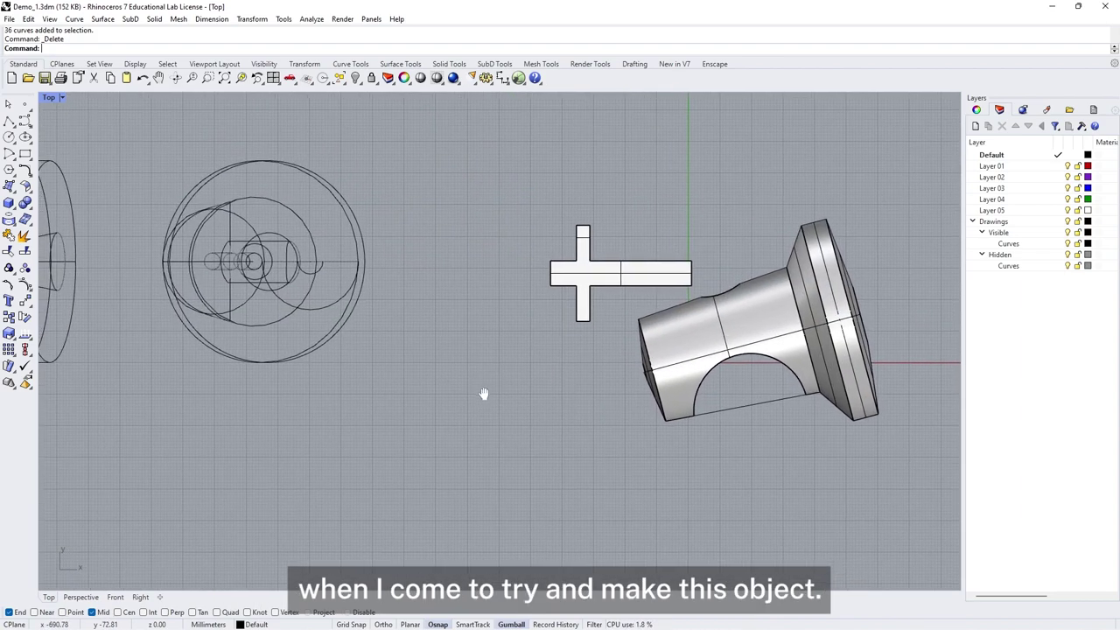
scroll(504, 408, "down", 5)
scroll(637, 429, "up", 3)
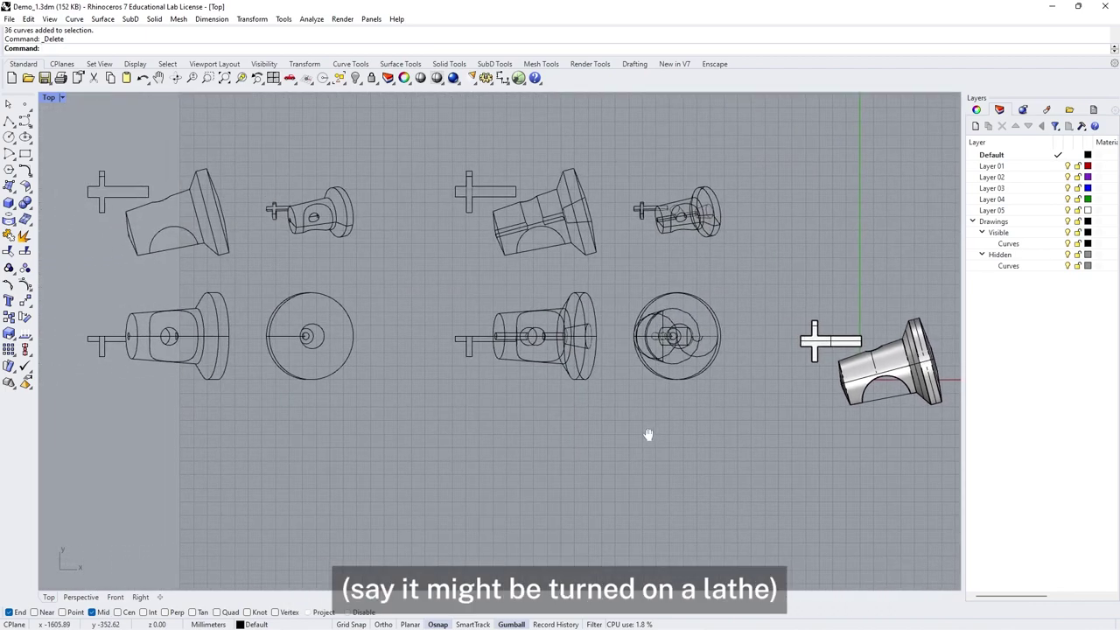
right_click_drag(645, 429, 438, 435)
scroll(565, 449, "up", 3)
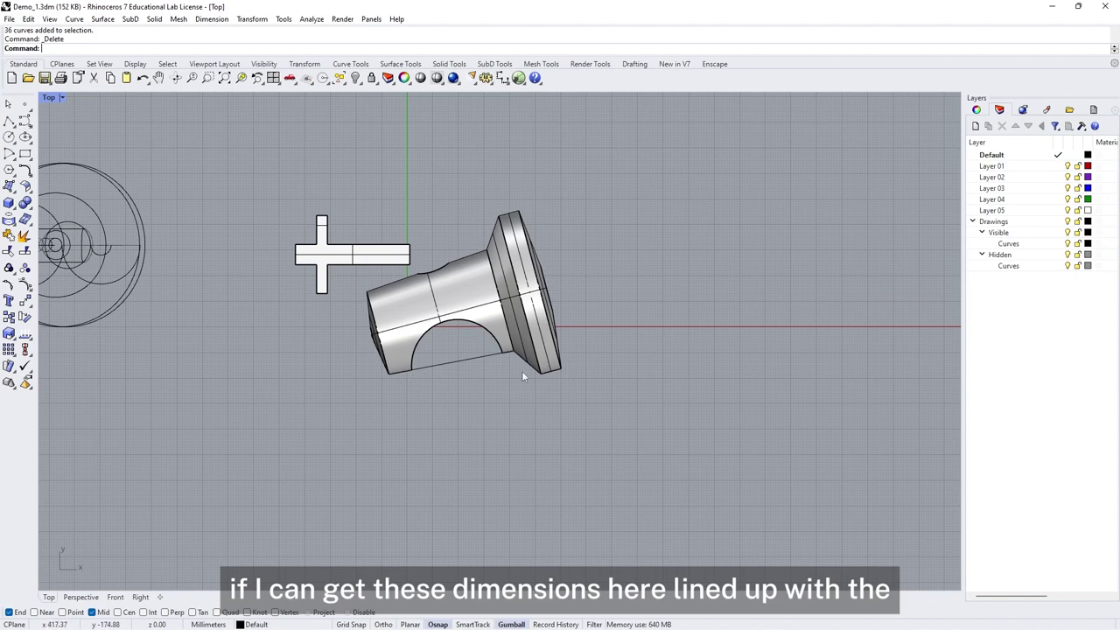
Rotate the revolved solid so its long axis is parallel to the X axis, and check it against its redrawn 2D views.
left_click(487, 306)
left_click_drag(463, 336, 435, 335)
key("ctrl+z")
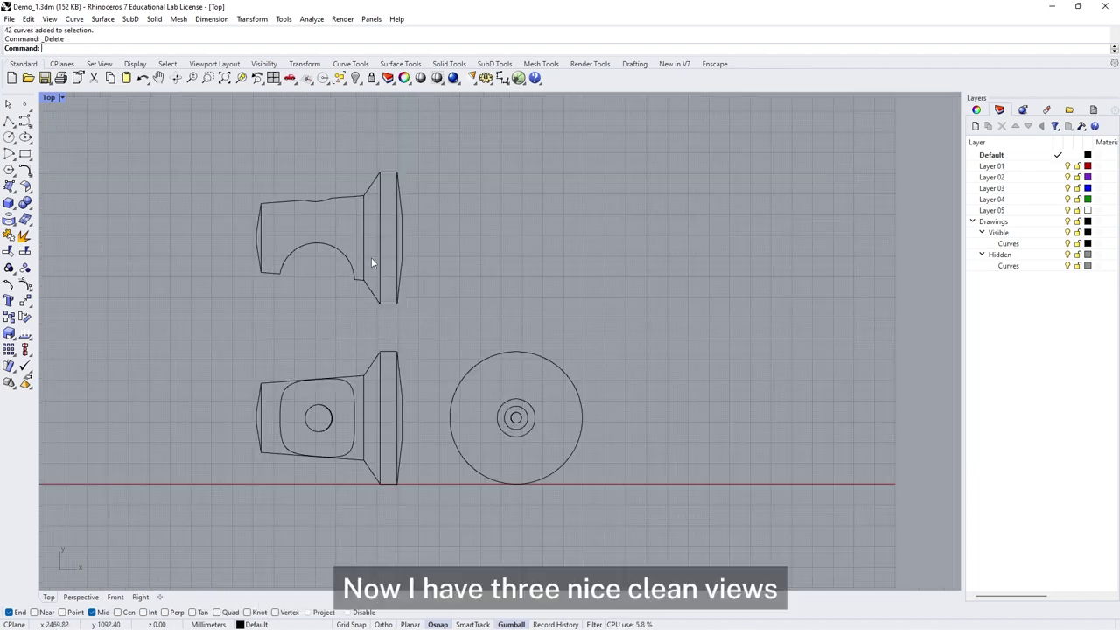
scroll(359, 297, "up", 1)
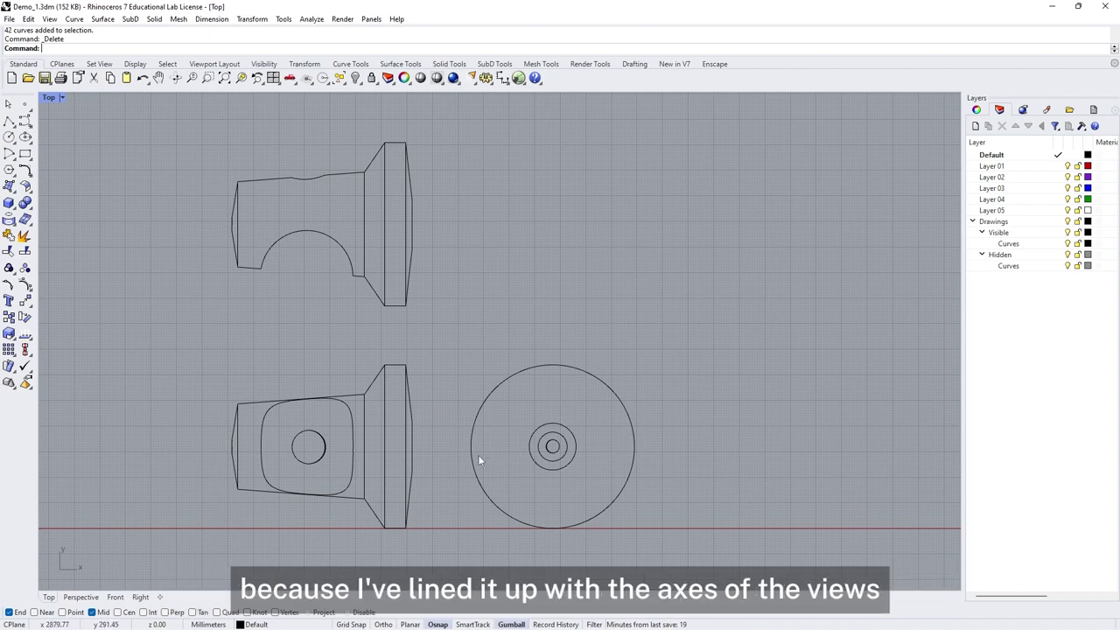
right_click_drag(128, 451, 487, 420)
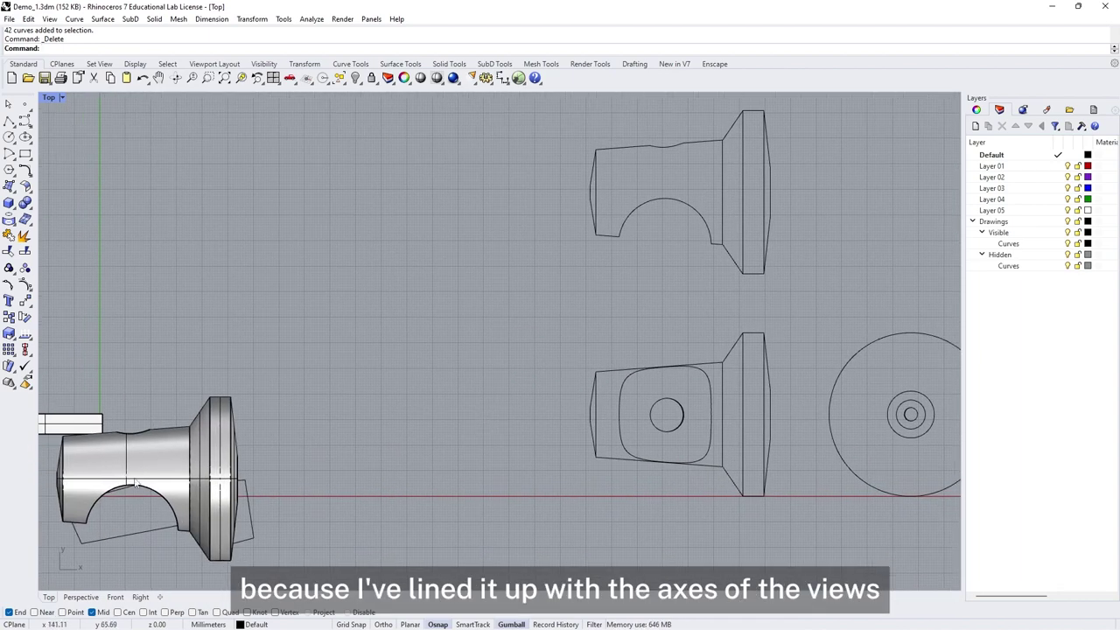
Compare the circular end view in the axis-aligned drawings with the same view in the earlier angled sets.
mouse_move(546, 323)
right_mouse_down()
mouse_move(460, 322)
mouse_move(437, 420)
right_mouse_up()
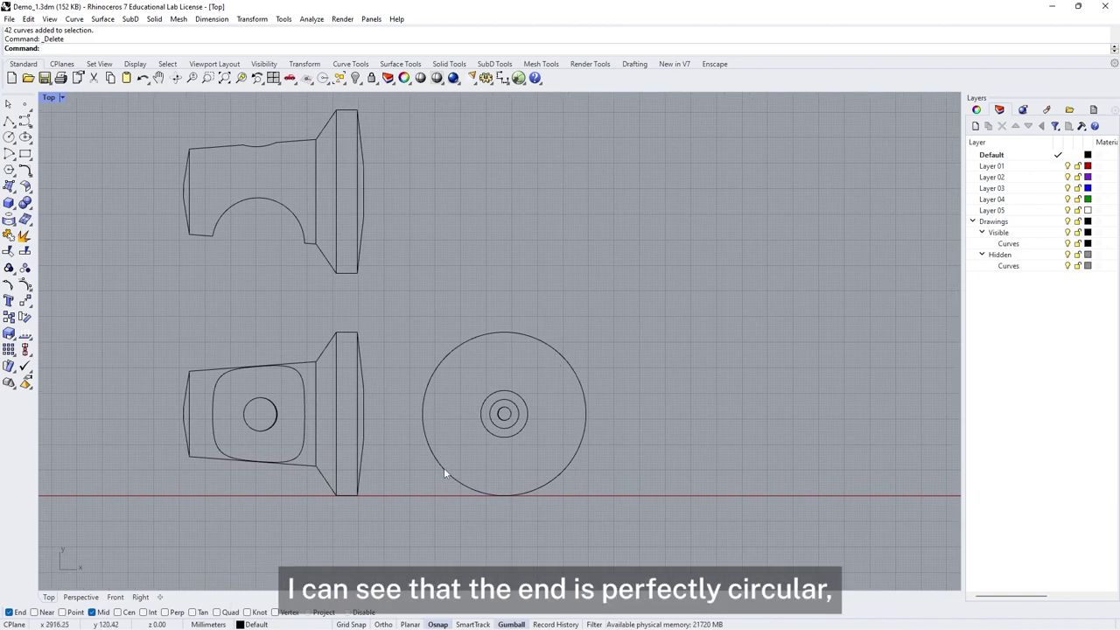
scroll(362, 385, "down", 6)
scroll(362, 407, "up", 4)
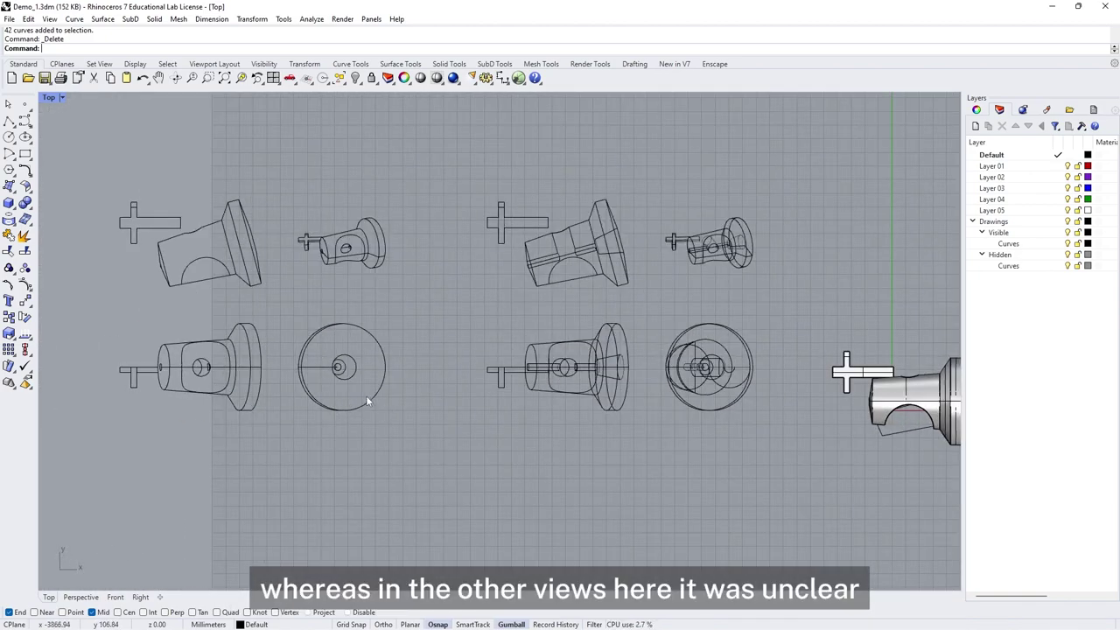
scroll(366, 344, "up", 4)
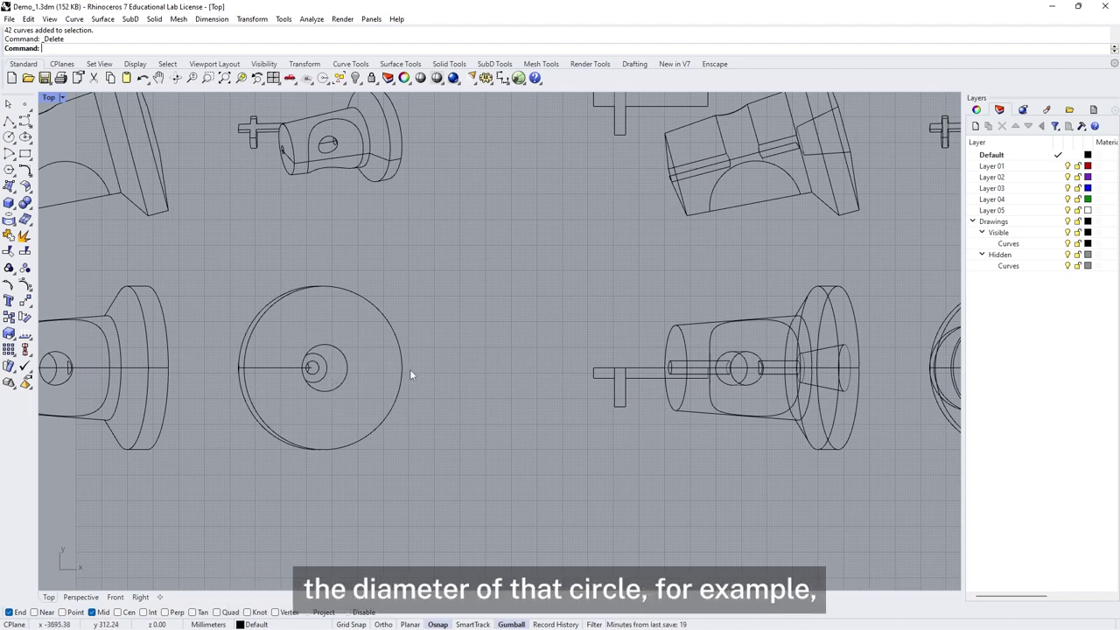
scroll(608, 374, "down", 5)
Examine the fine overlapping lines around the hole's circle in the aligned drawing, checking the duplicated arcs on both edges.
scroll(382, 382, "up", 10)
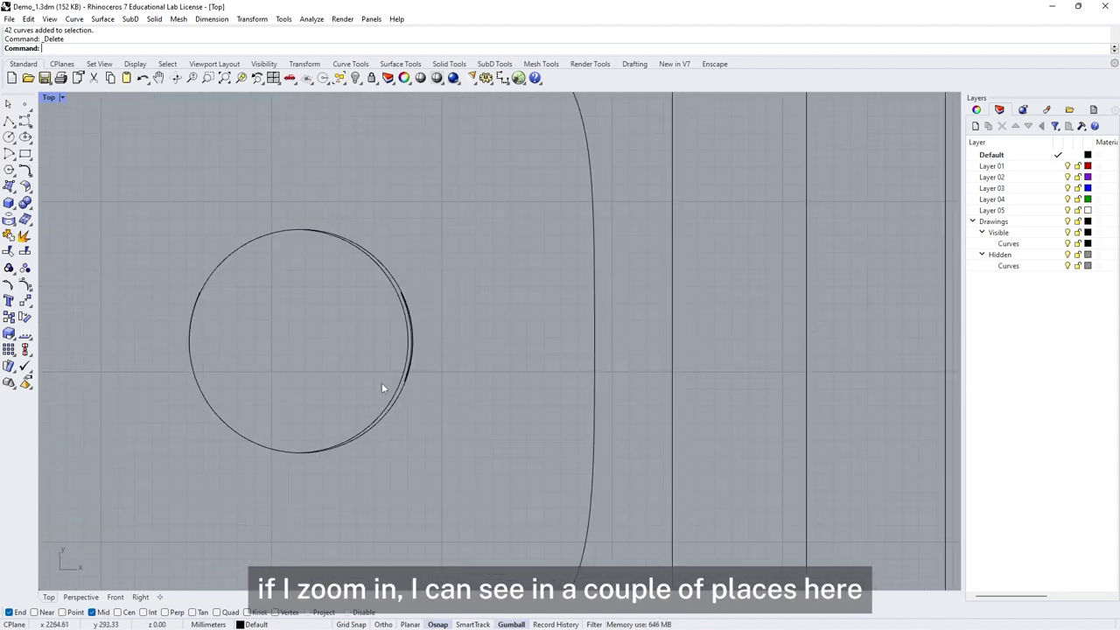
scroll(408, 372, "up", 3)
scroll(417, 337, "down", 3)
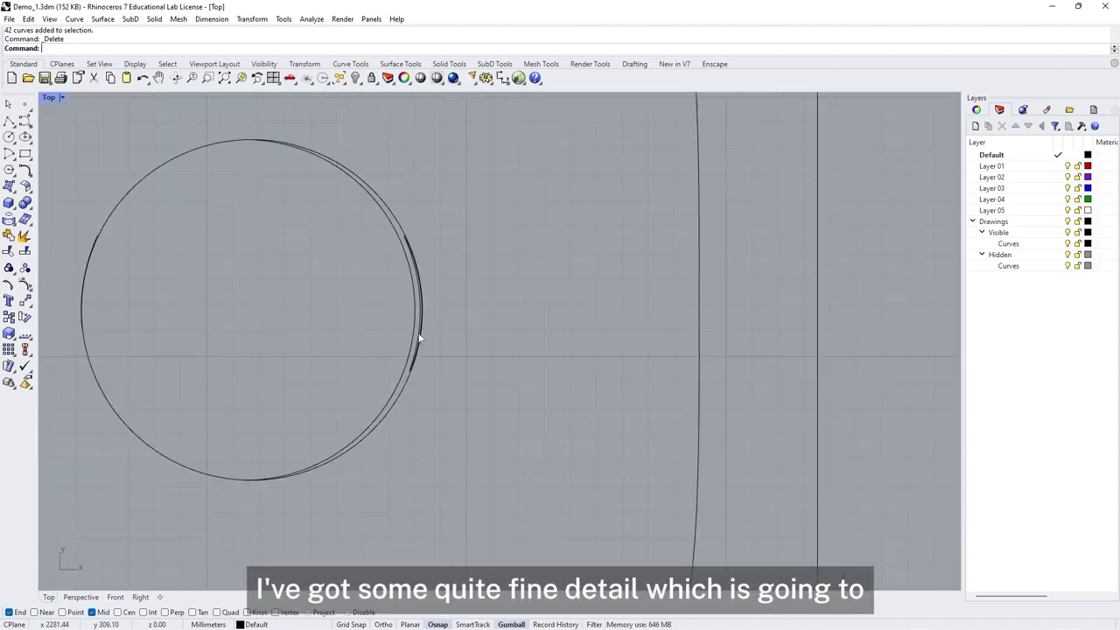
scroll(419, 338, "up", 1)
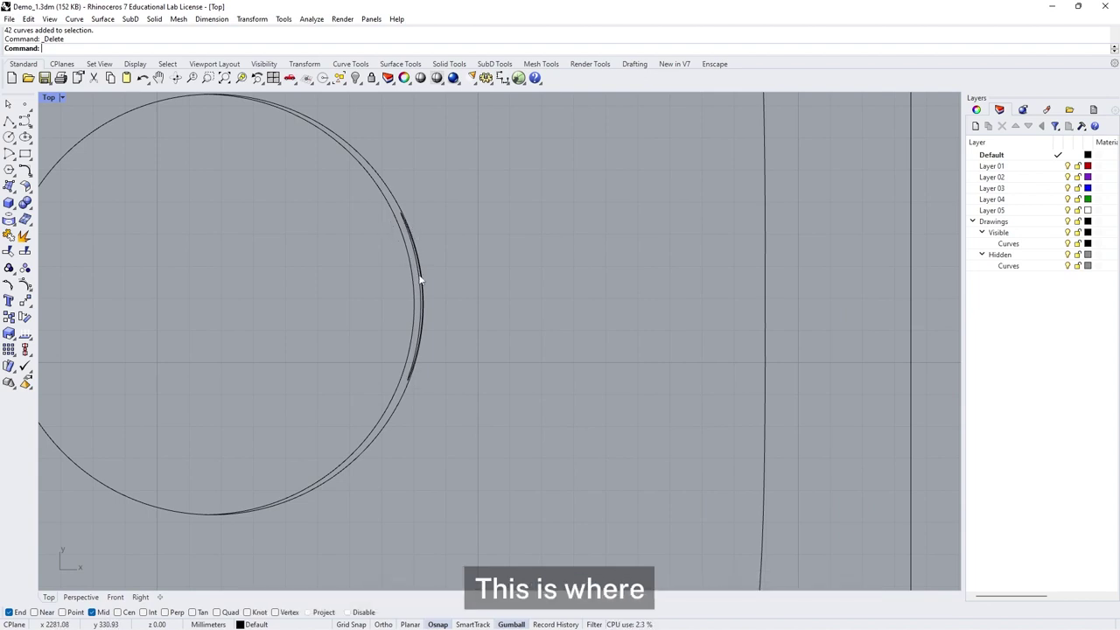
scroll(419, 280, "down", 3)
scroll(520, 309, "up", 1)
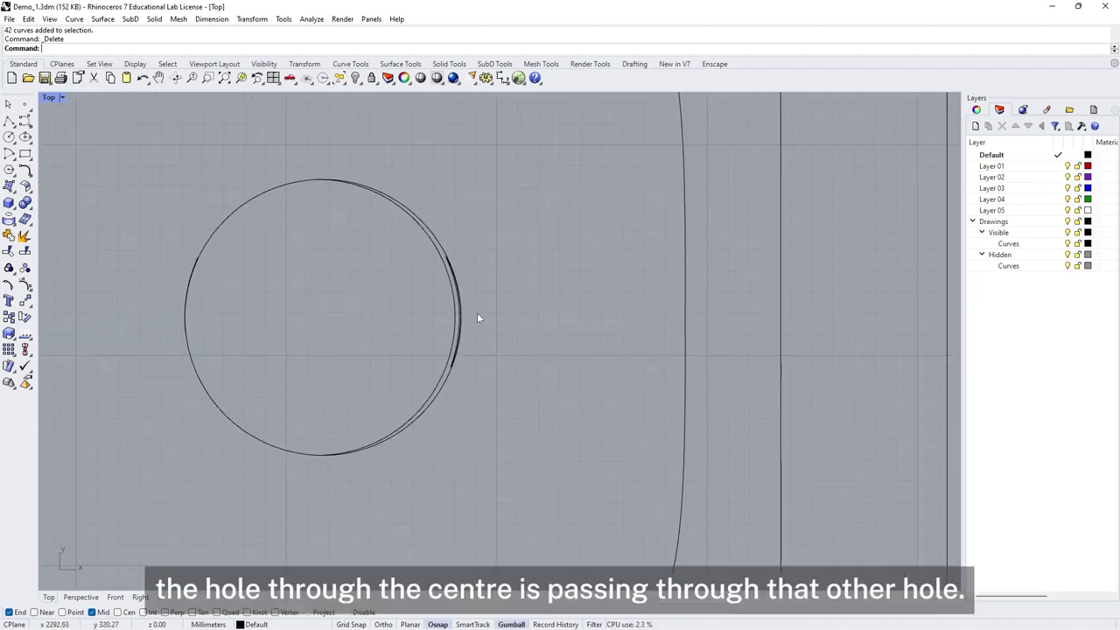
scroll(214, 285, "up", 3)
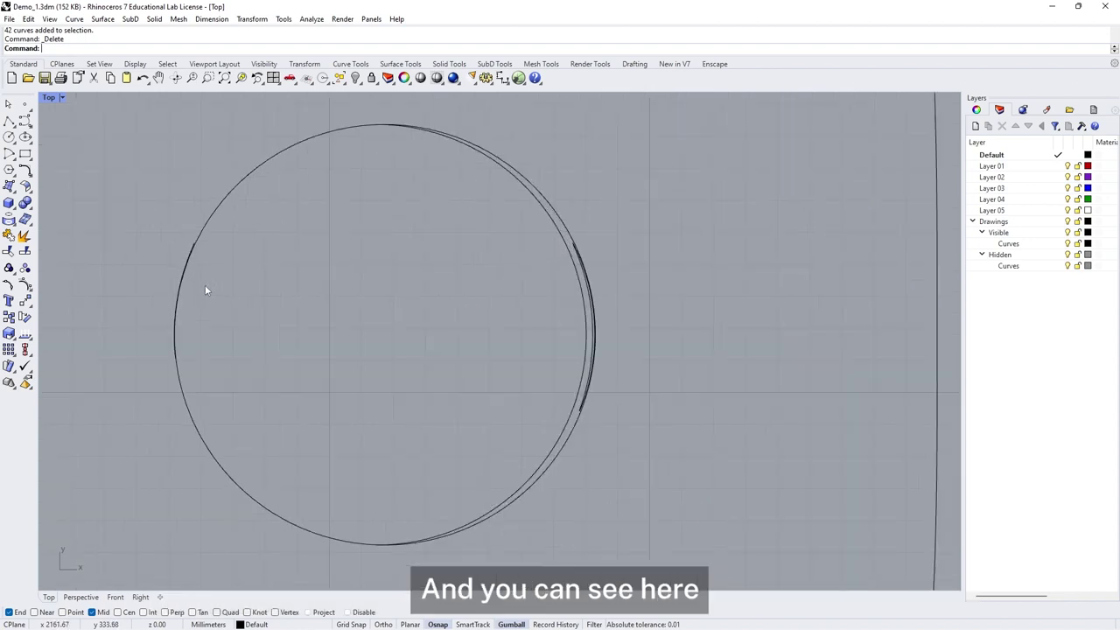
left_click(187, 243)
key("Escape")
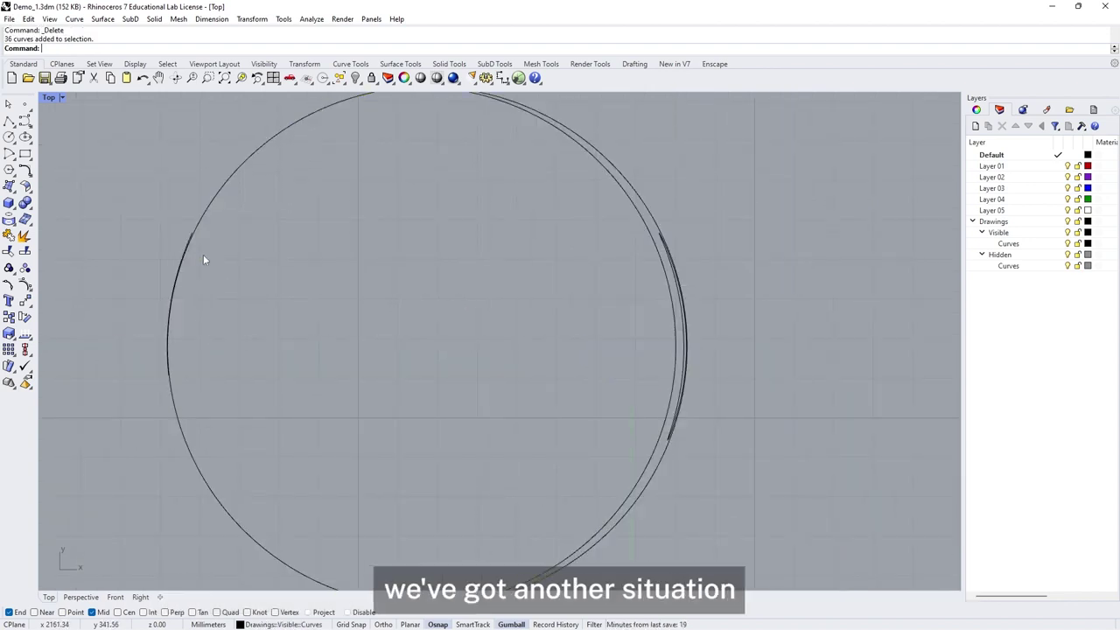
scroll(202, 257, "up", 2)
left_click(179, 227)
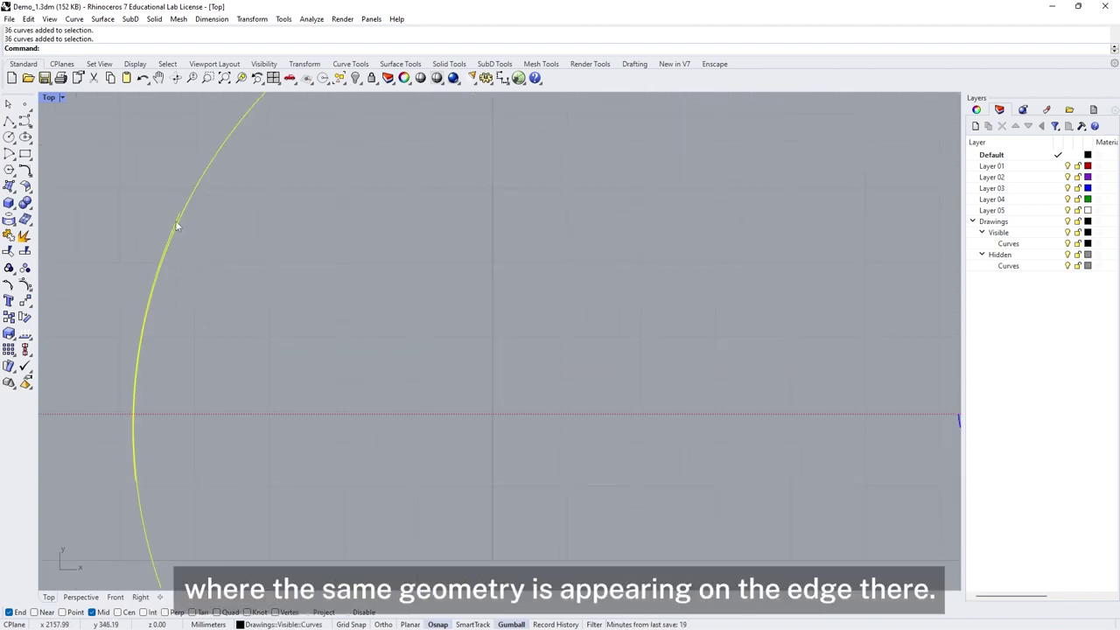
key("Escape")
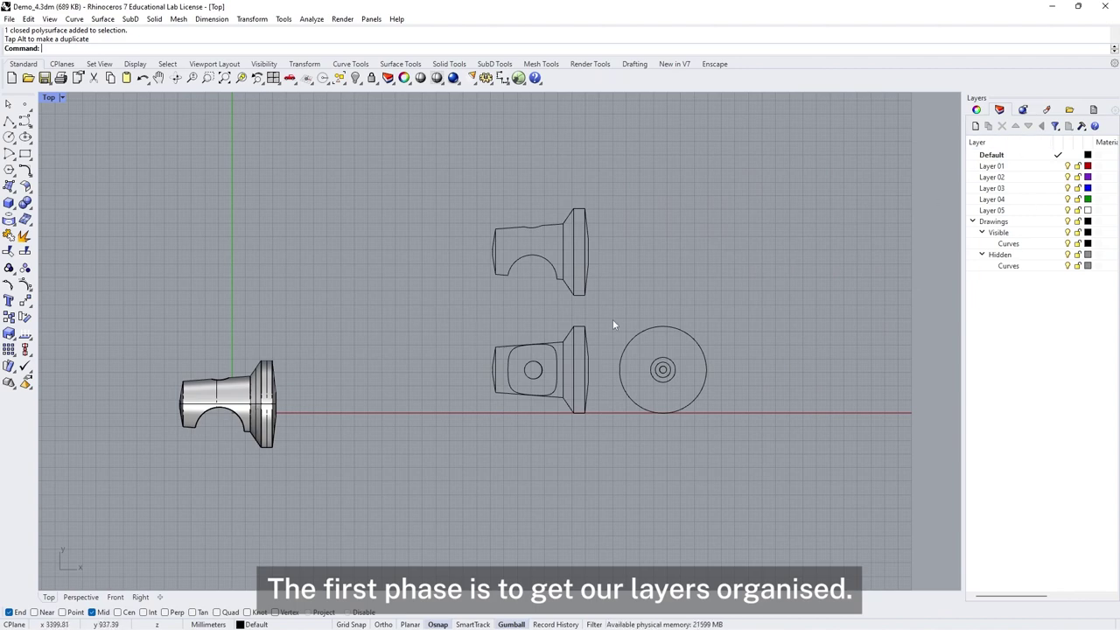
Move the revolved solid from the Default layer to Layer 01.
left_click(276, 404)
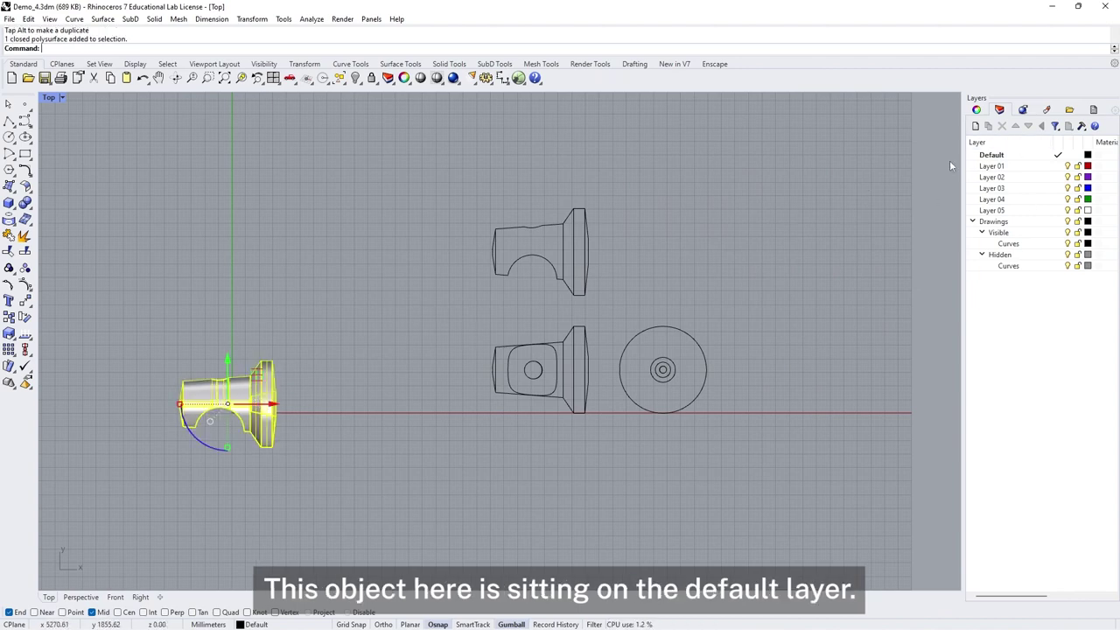
left_click(976, 109)
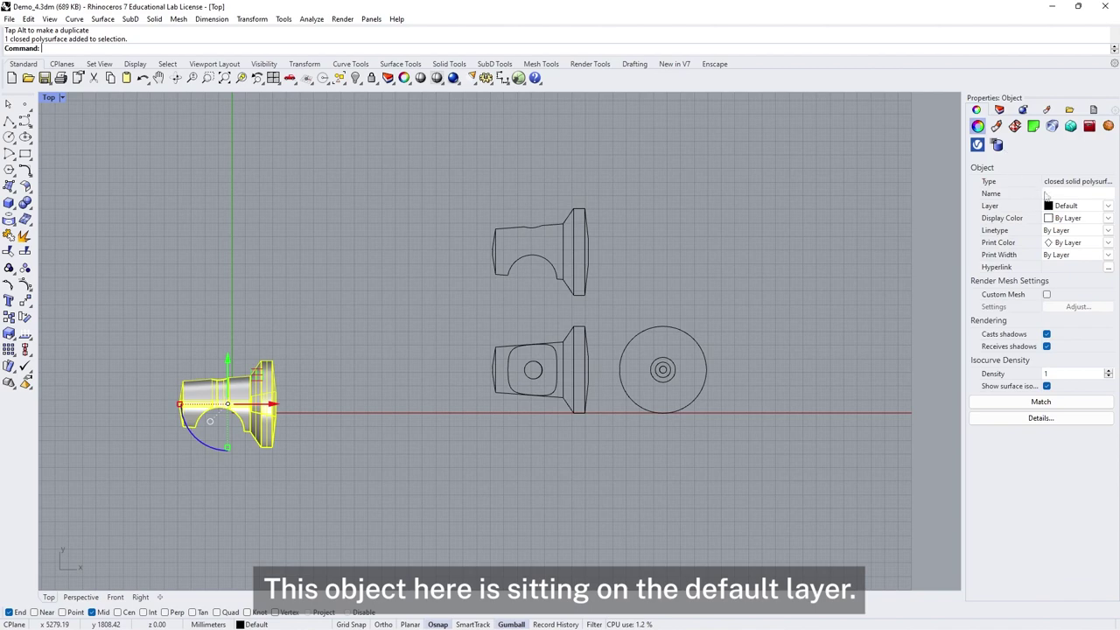
left_click(1106, 206)
left_click(1084, 243)
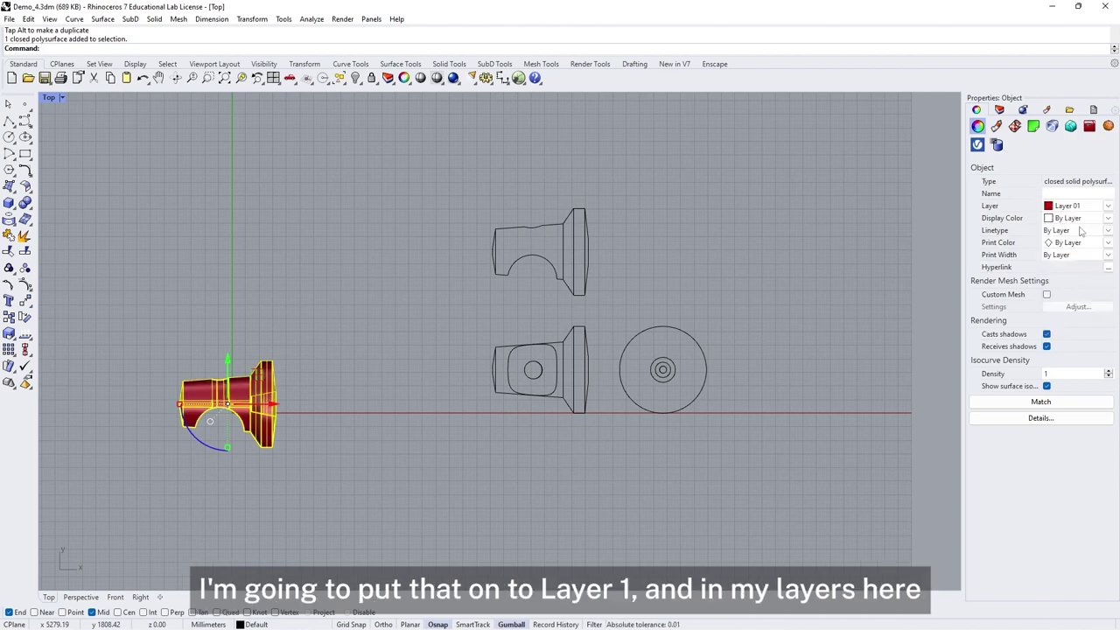
Change Layer 01's colour to black and rename the layer "model".
left_click(999, 110)
left_click(1099, 166)
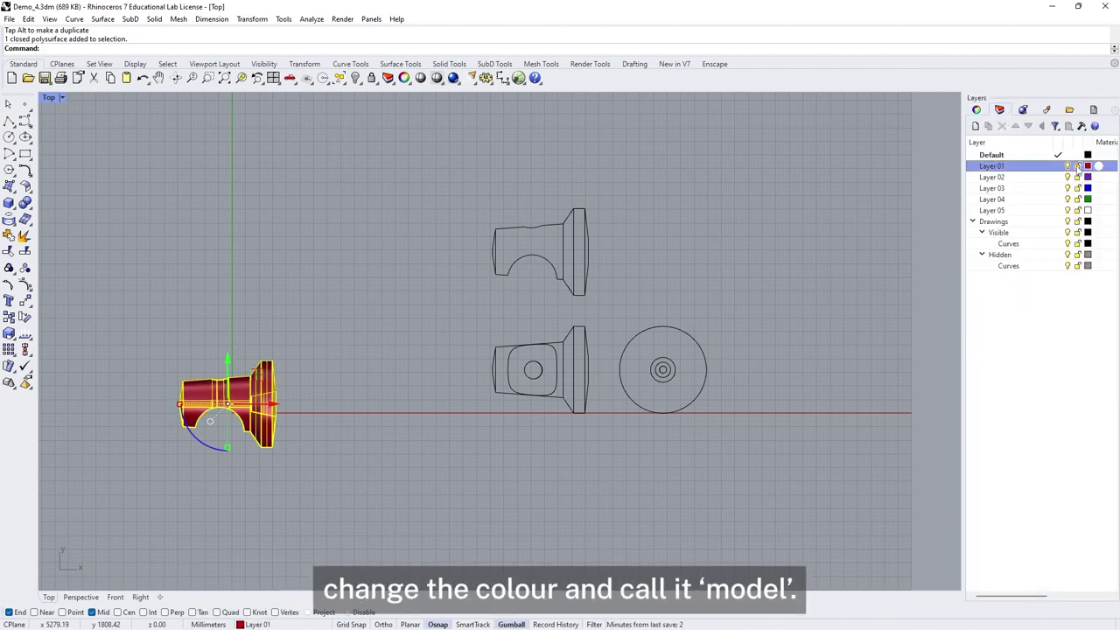
left_click(1087, 167)
left_click(591, 487)
key("F2")
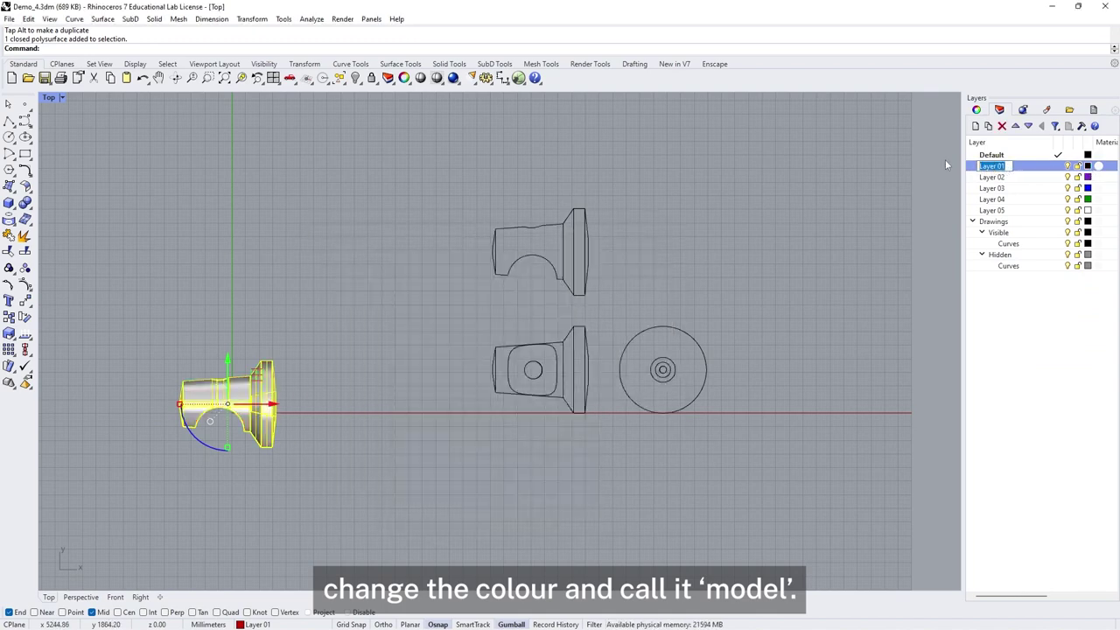
type("model")
key("Return")
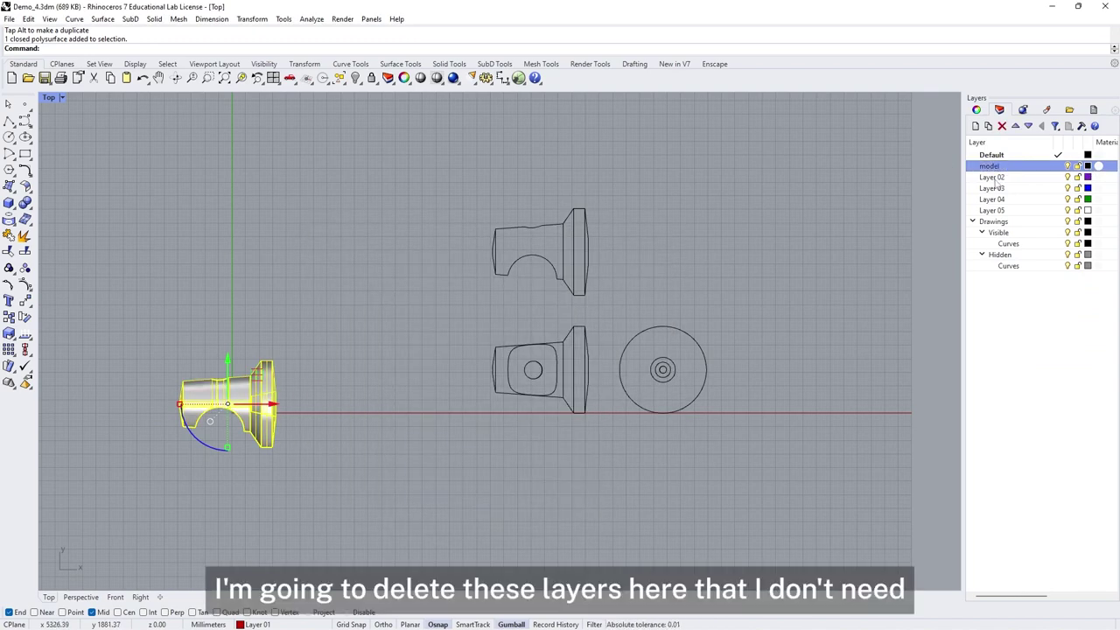
Delete the unneeded layers Layer 02 through Layer 05.
left_click(995, 179)
left_click(996, 211, "shift")
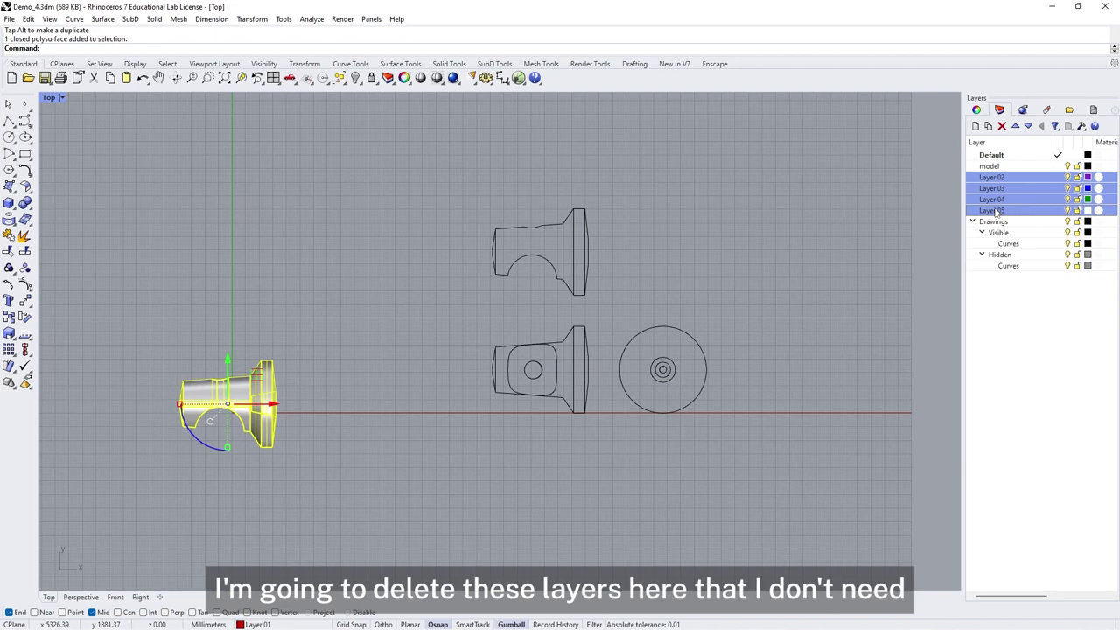
key("Delete")
Create two sublayers named "fine" and "medium" directly under the Drawings layer, both at the same level.
left_click(995, 179)
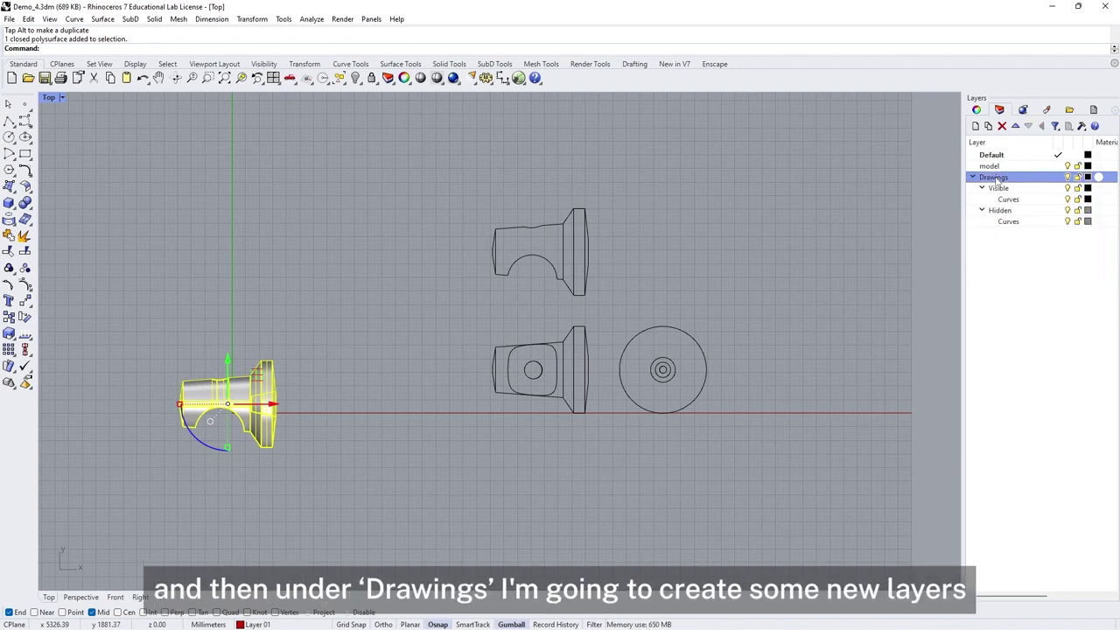
left_click(988, 126)
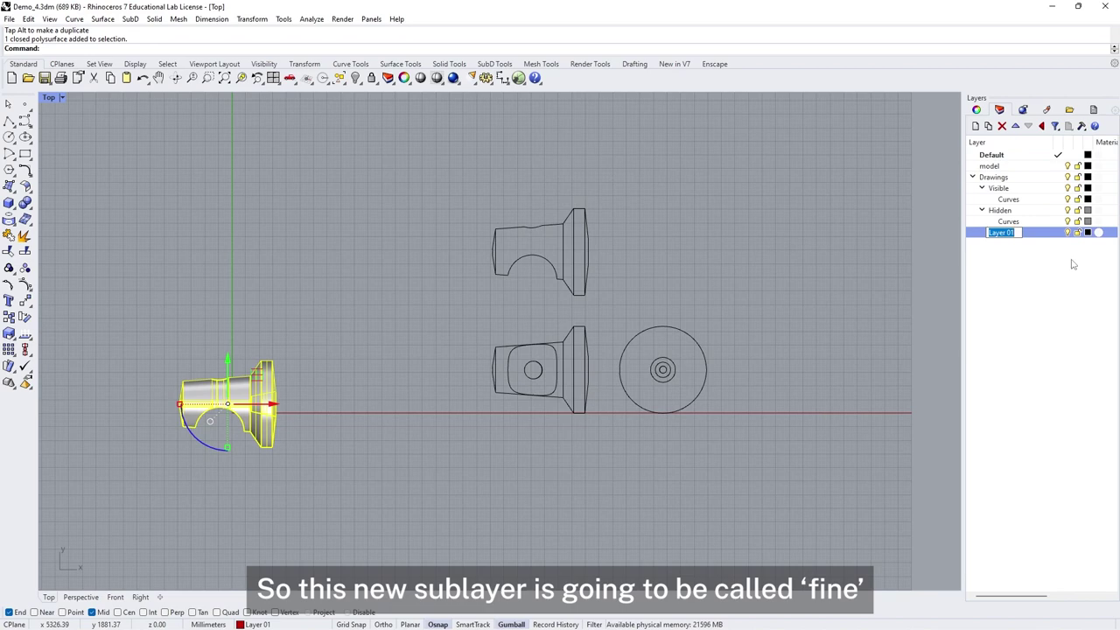
type("fine")
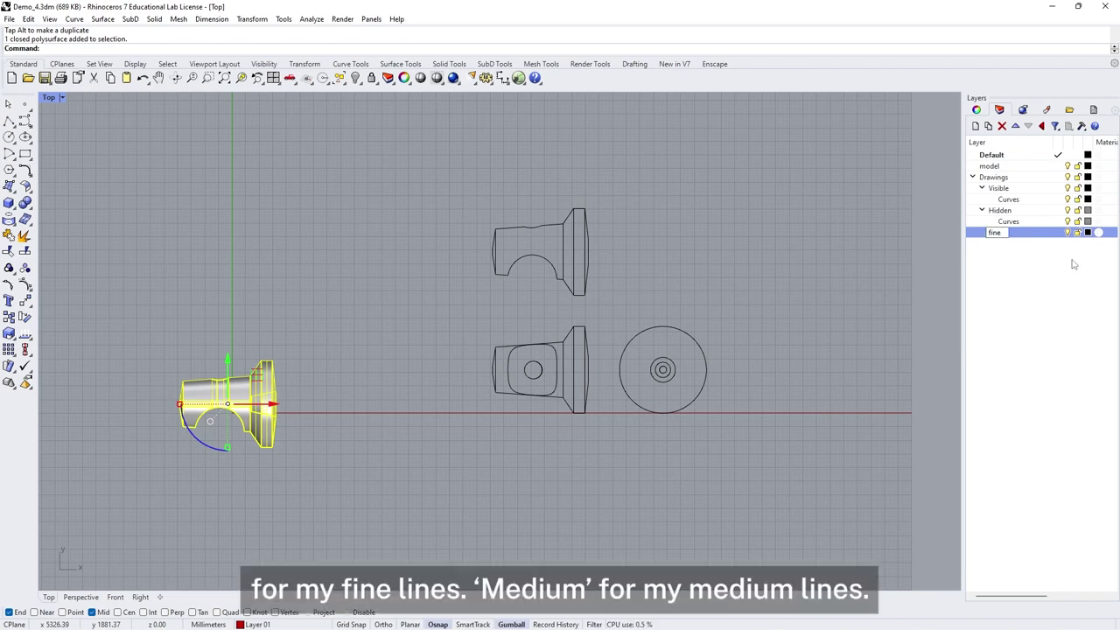
key("Return")
key("ctrl+shift+n")
type("medium")
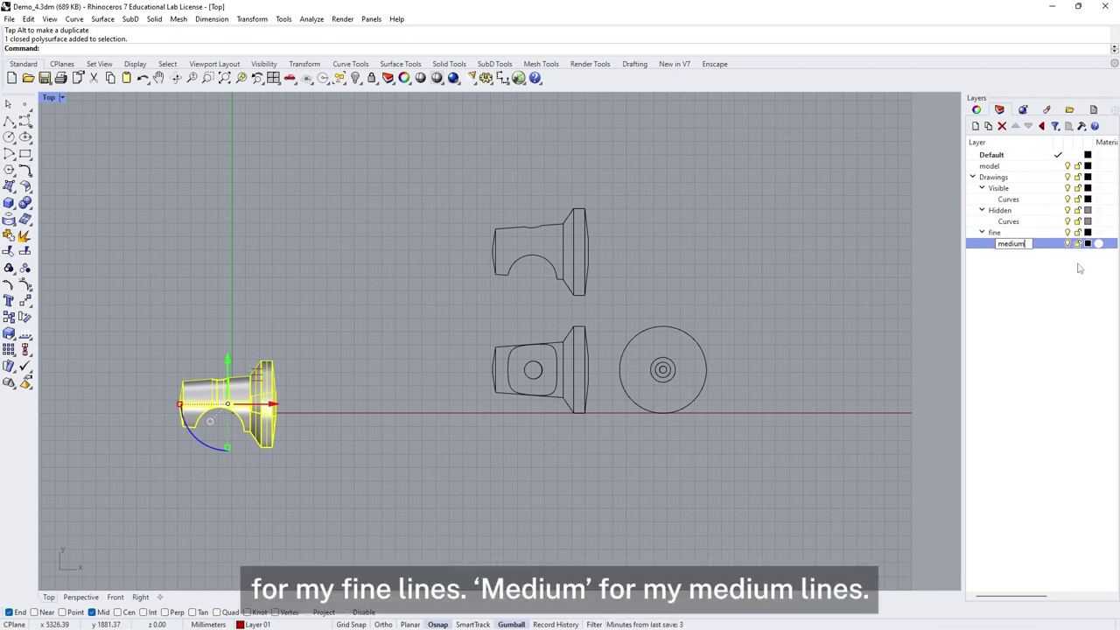
key("Return")
left_click_drag(1010, 244, 1019, 262)
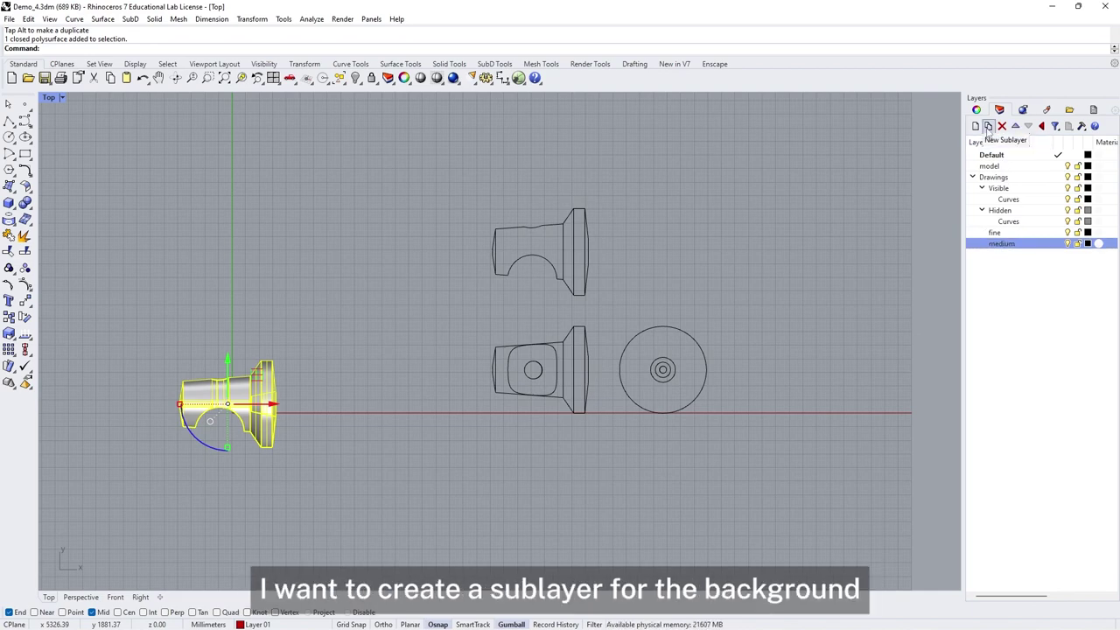
Add two more sublayers named "background" and "annotation" directly under the Drawings layer.
left_click(987, 128)
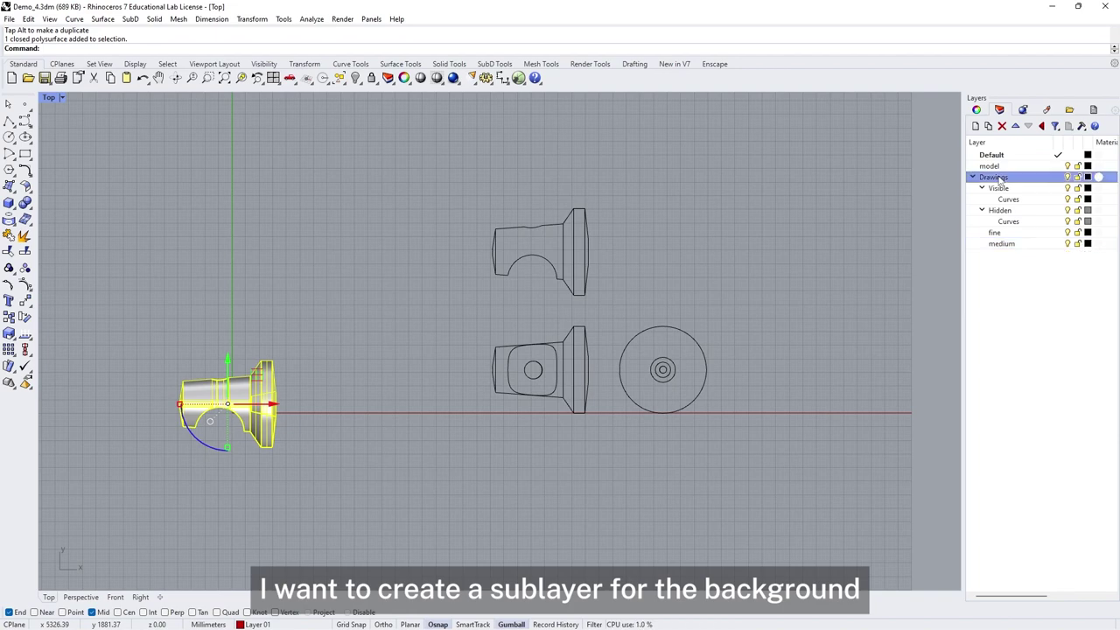
type("background")
key("Return")
key("ctrl+Insert")
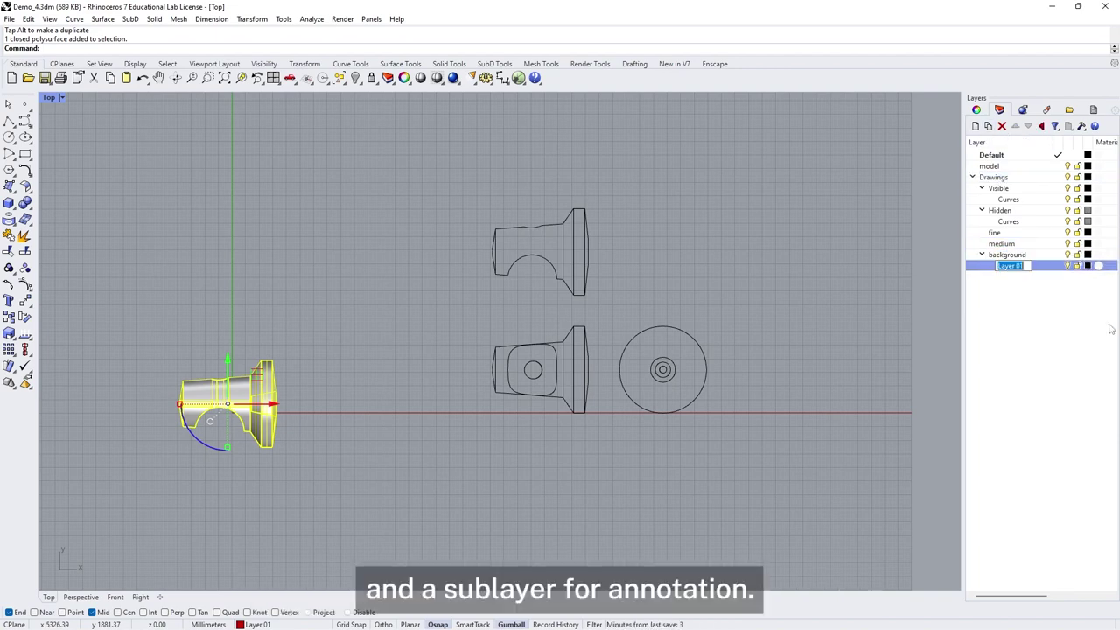
type("annotation")
key("Return")
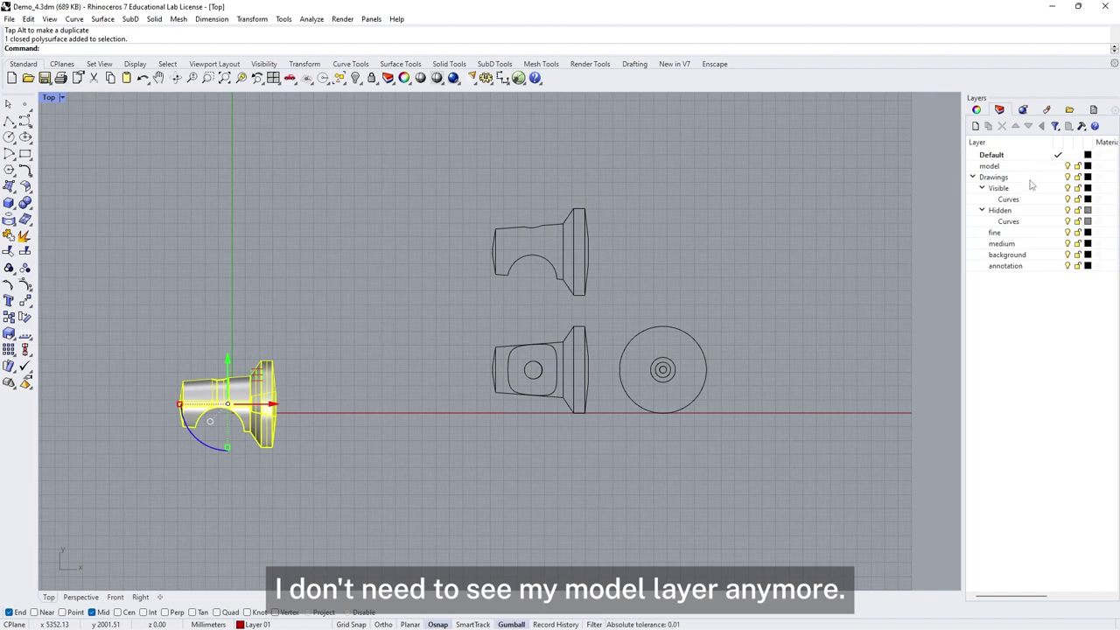
Make the fine layer current, and lock and hide the model layer.
double_click(1039, 234)
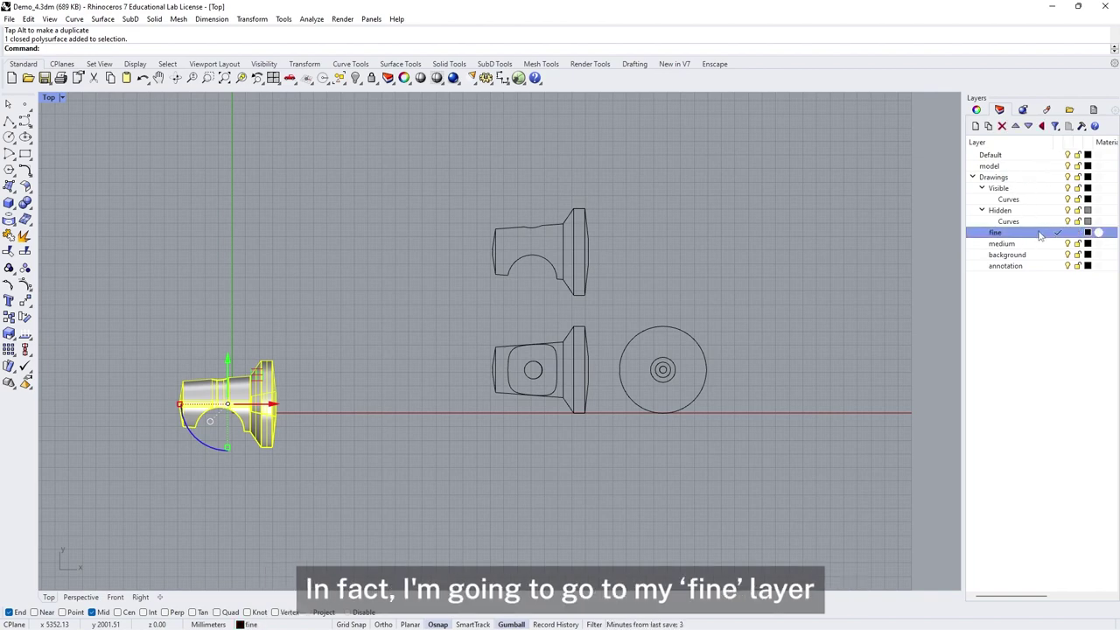
left_click(1075, 166)
left_click(1067, 166)
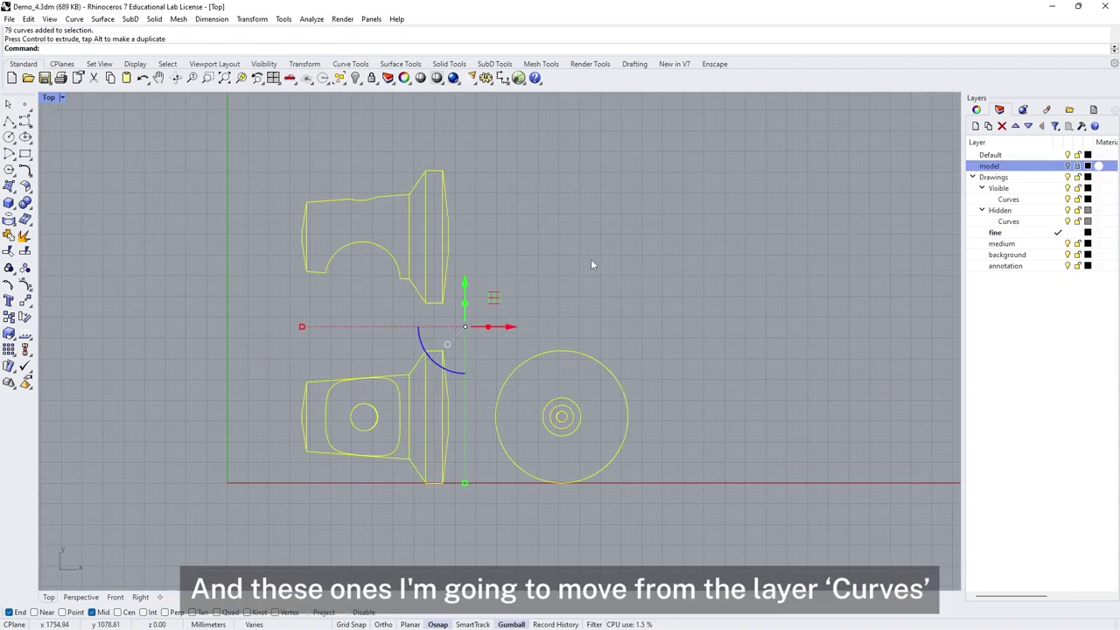
Move all the selected curves of the three drawing views from the Curves layer to the fine layer.
left_click(976, 109)
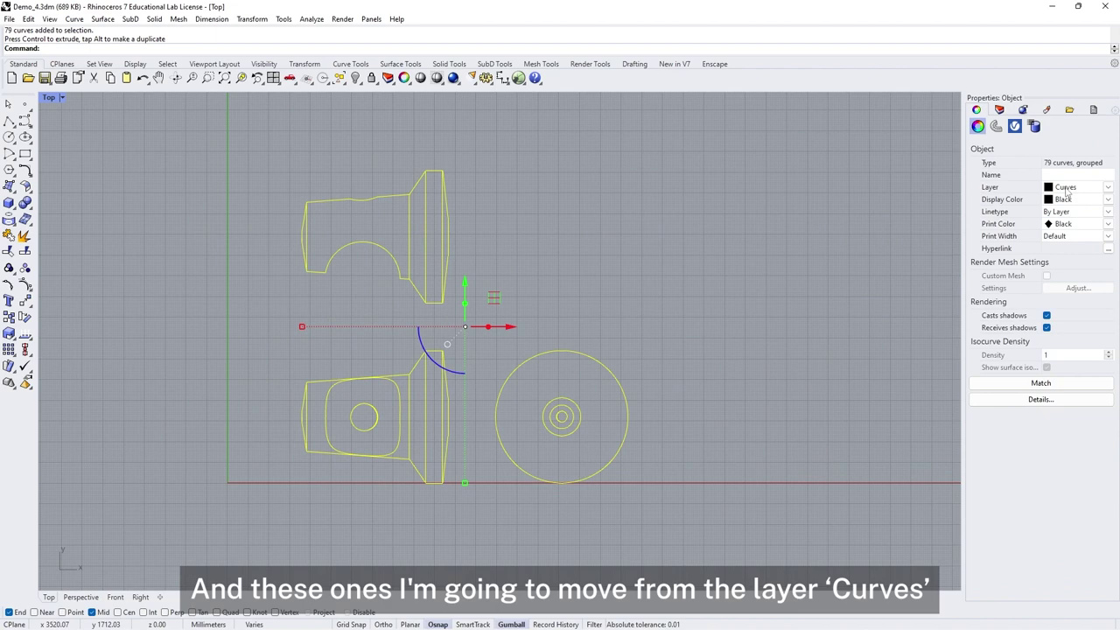
left_click(1108, 187)
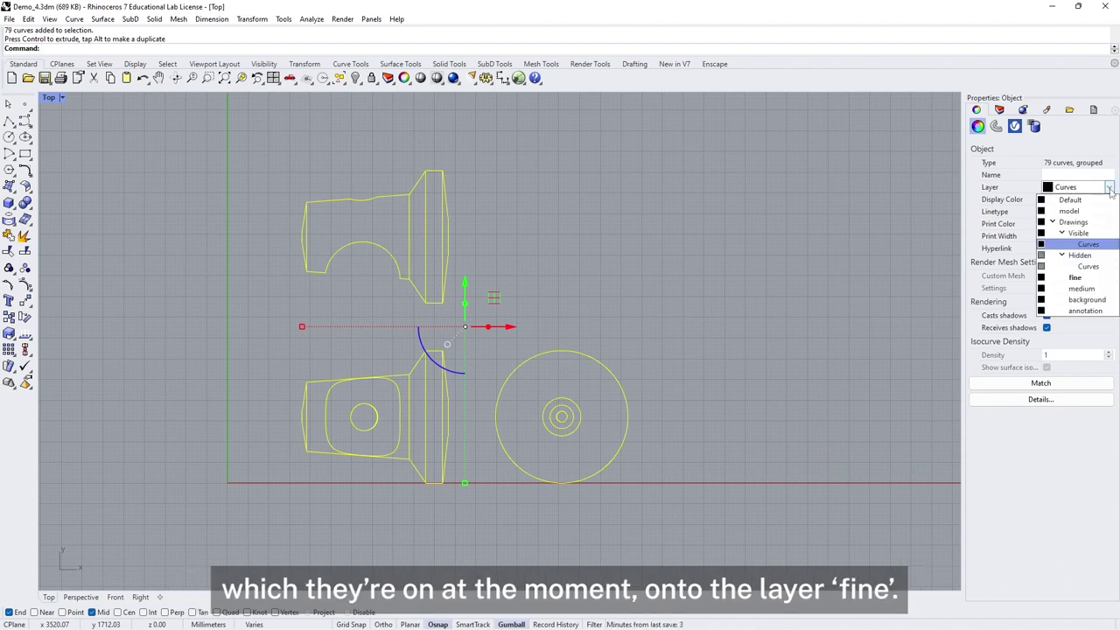
left_click(1074, 277)
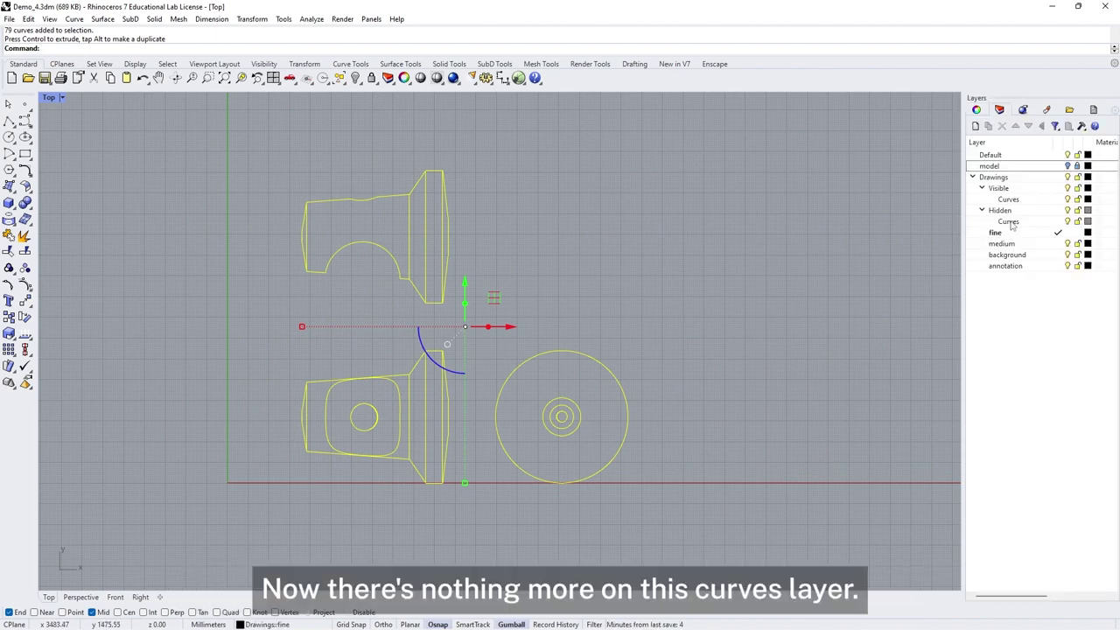
Delete the Visible and Hidden layers under Drawings together with their Curves sublayers.
left_click(1069, 223)
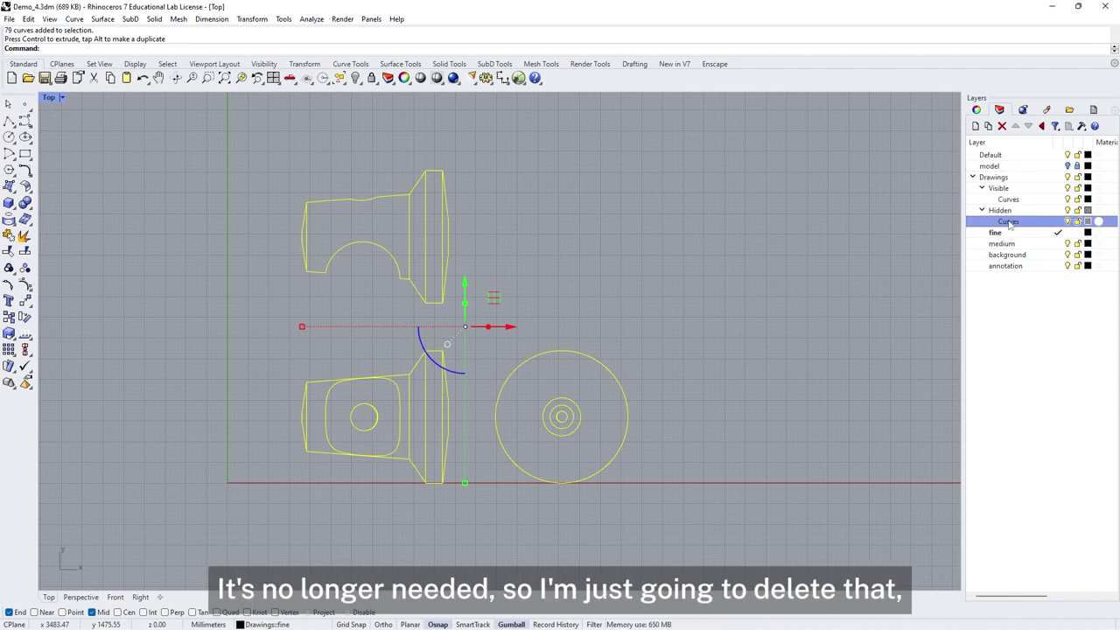
left_click(1072, 200)
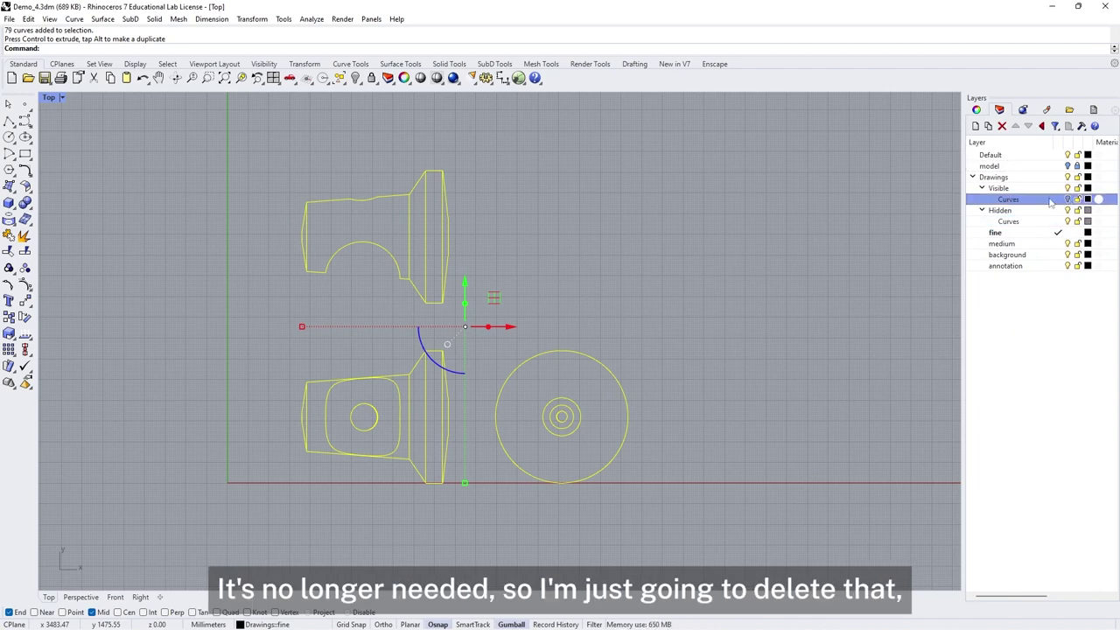
left_click(1006, 189)
left_click(1010, 222, "shift")
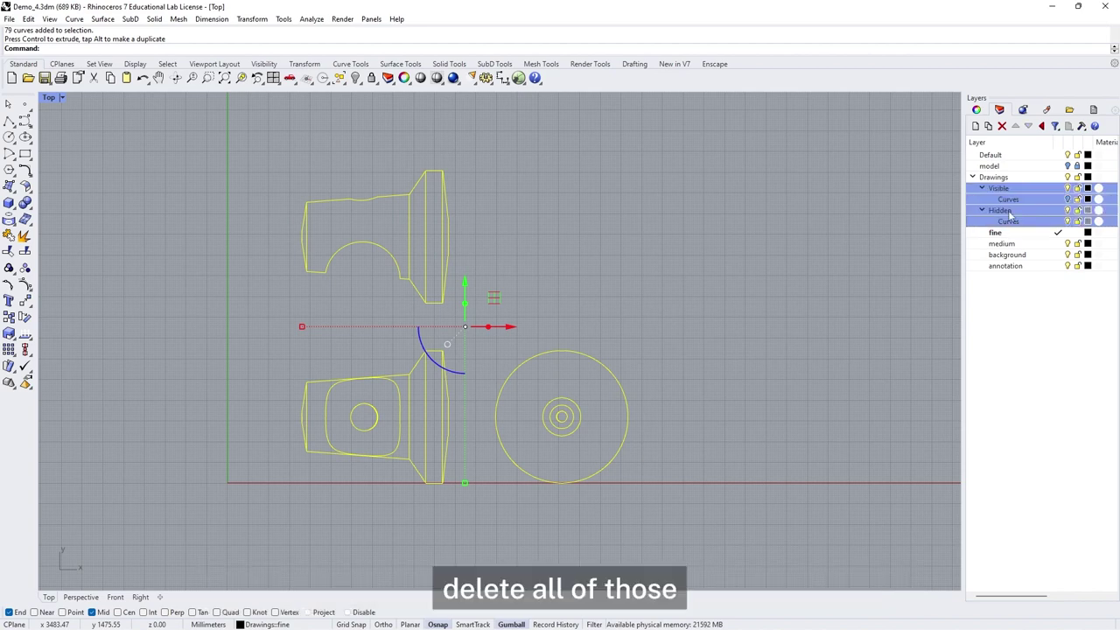
right_click(1011, 210)
left_click(1005, 236)
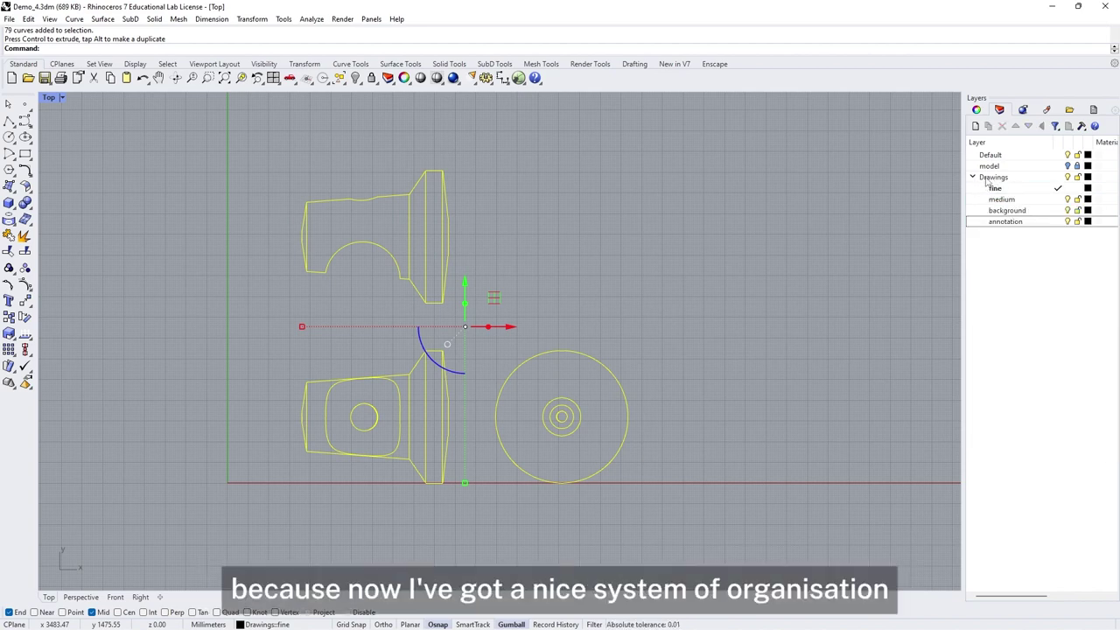
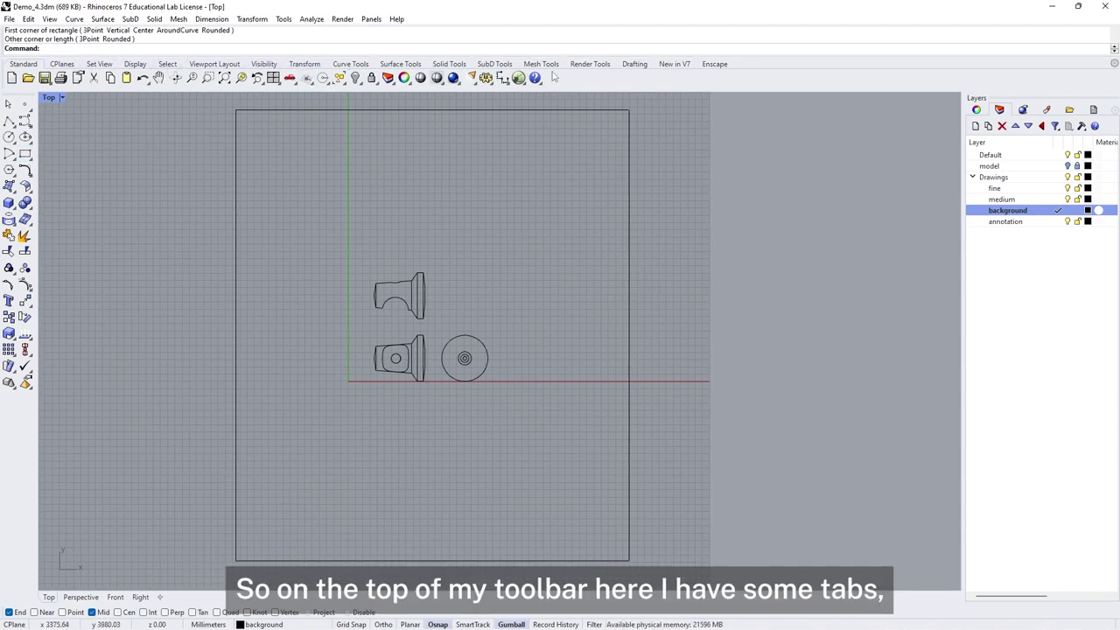
Hatch the large rectangle around the drawings with the Solid pattern.
left_click(642, 67)
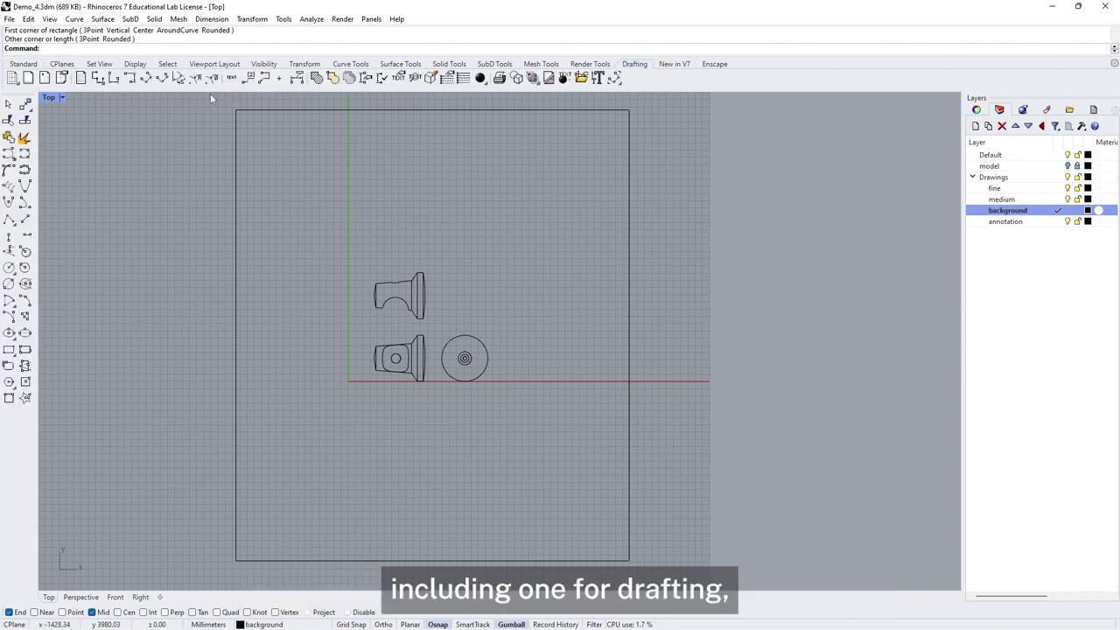
left_click(317, 79)
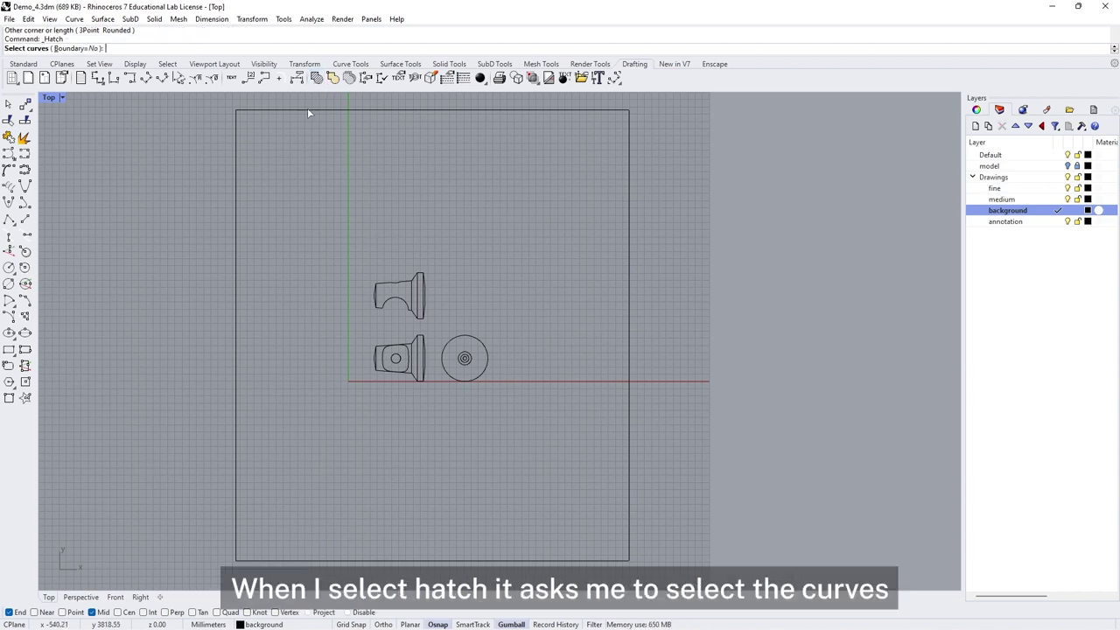
left_click(236, 154)
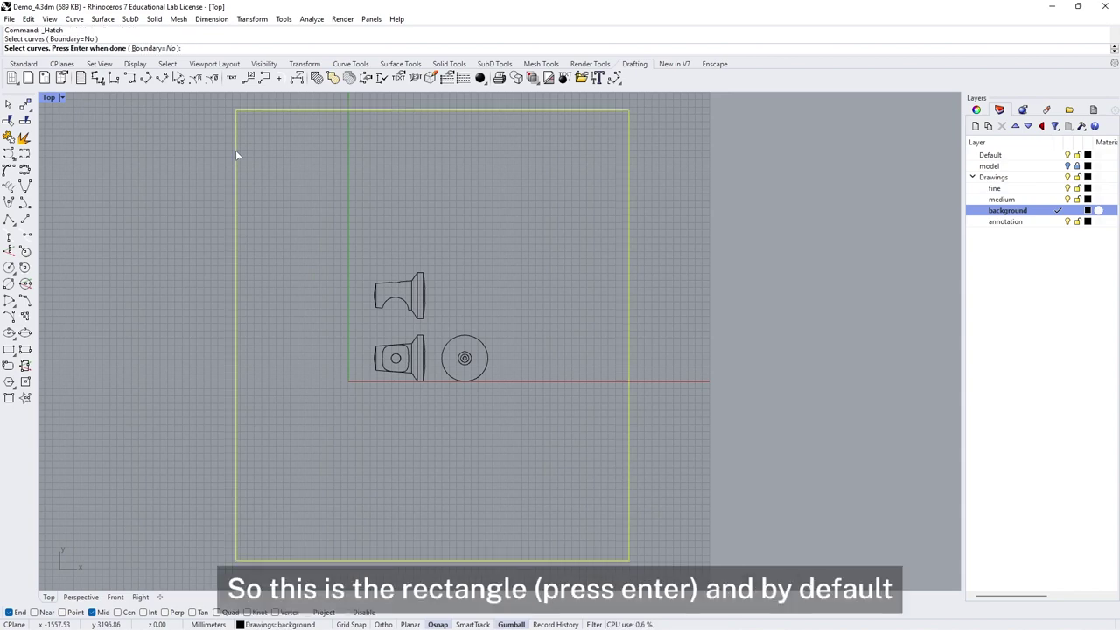
key("Return")
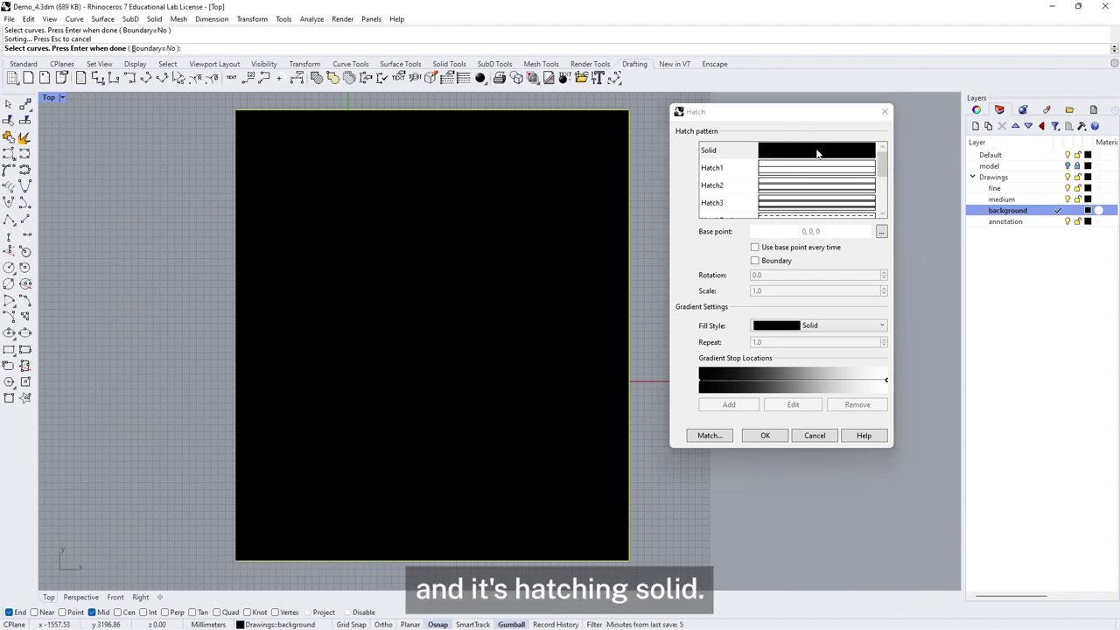
left_click(826, 203)
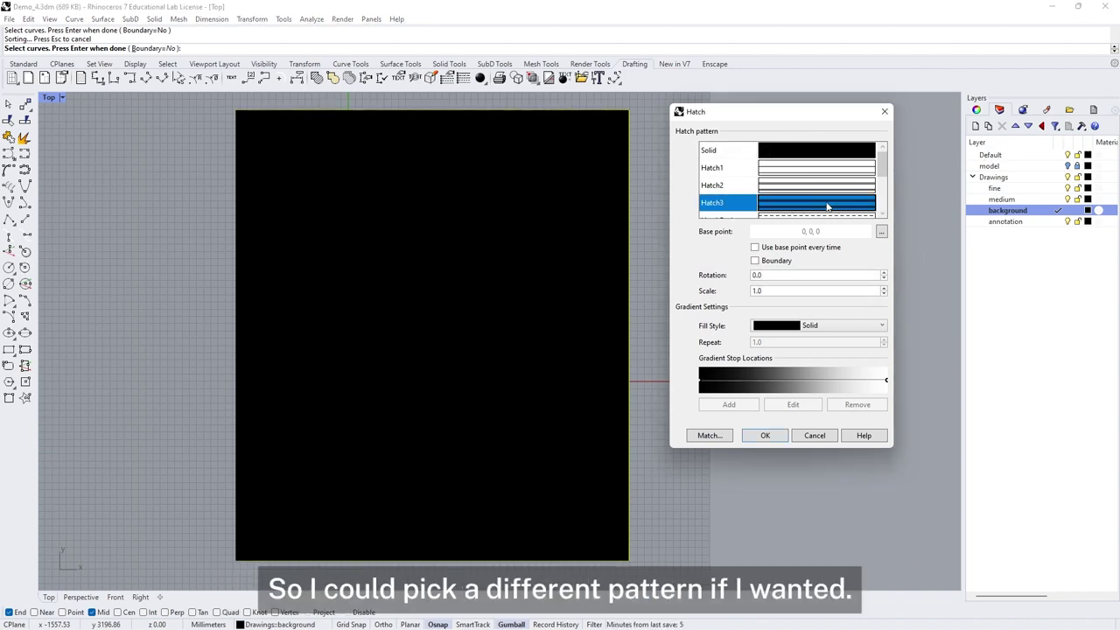
left_click(823, 156)
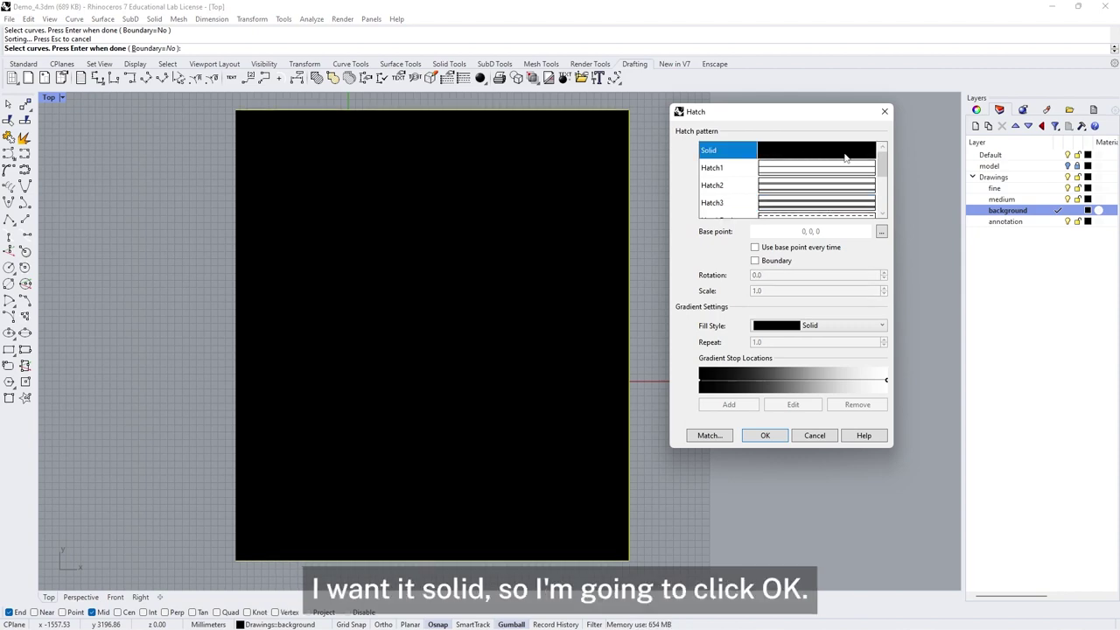
left_click(765, 436)
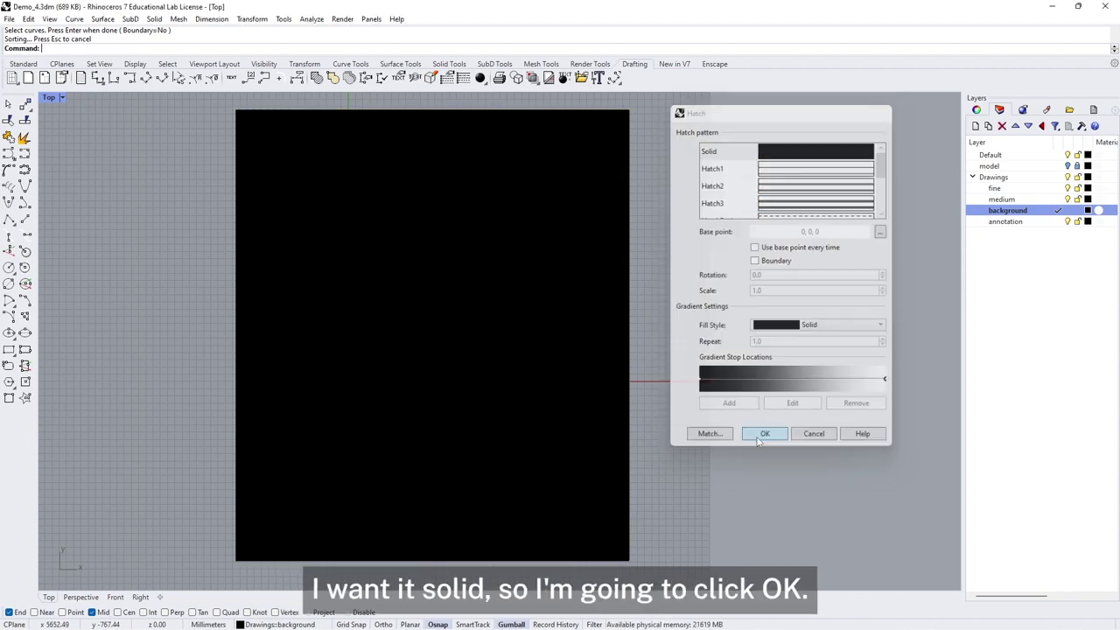
Select the solid hatch, check its object properties, and change the background layer's colour to light blue.
left_click(535, 247)
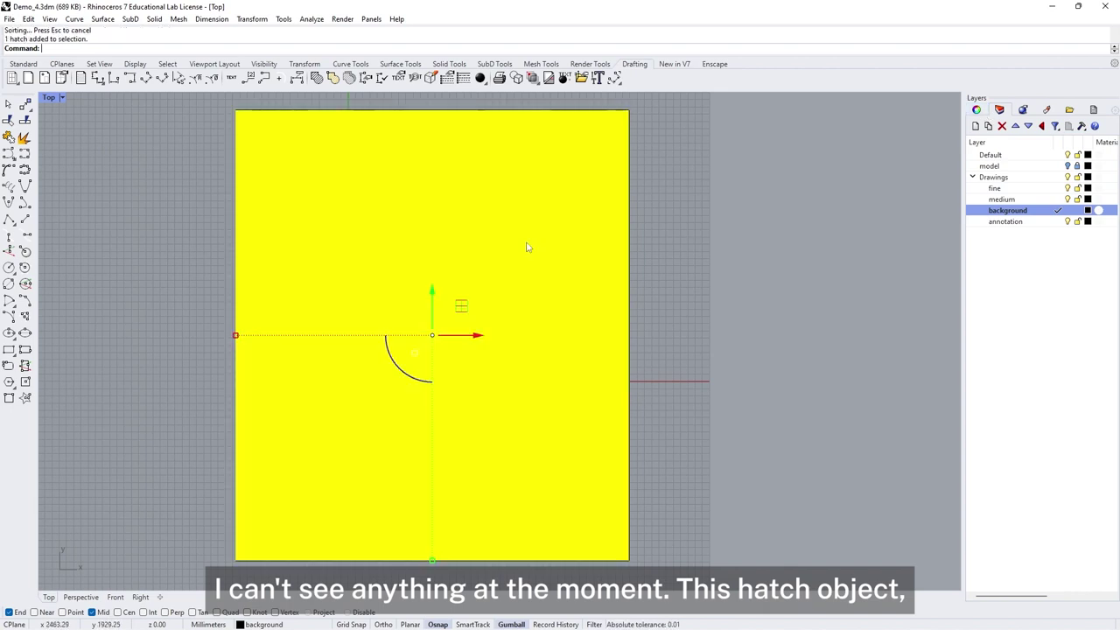
left_click(976, 109)
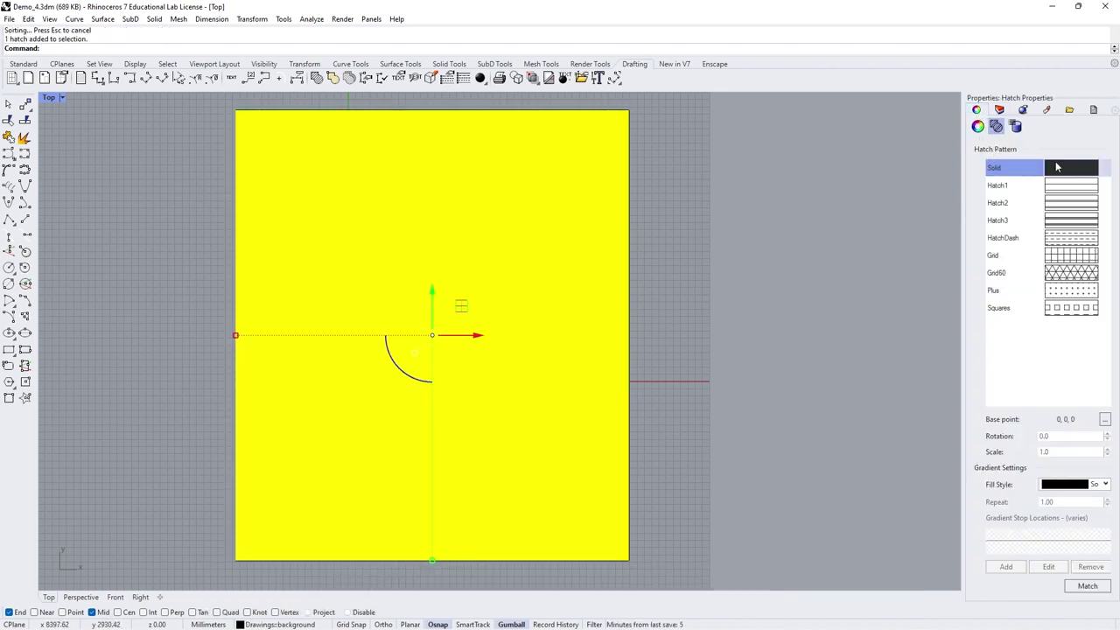
left_click(978, 126)
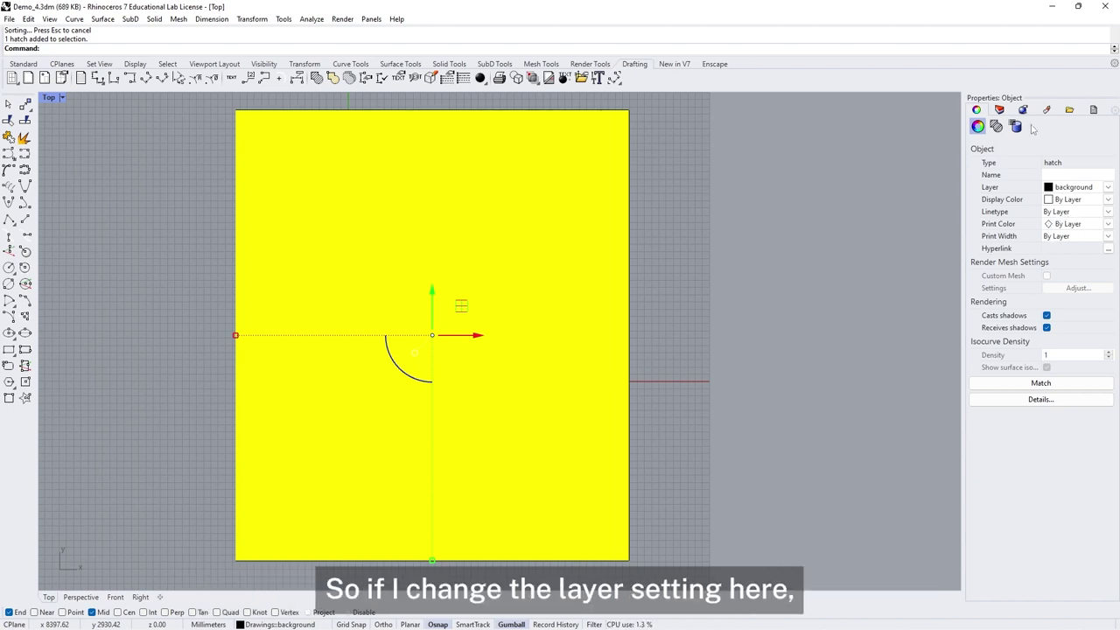
left_click(999, 109)
left_click(1087, 210)
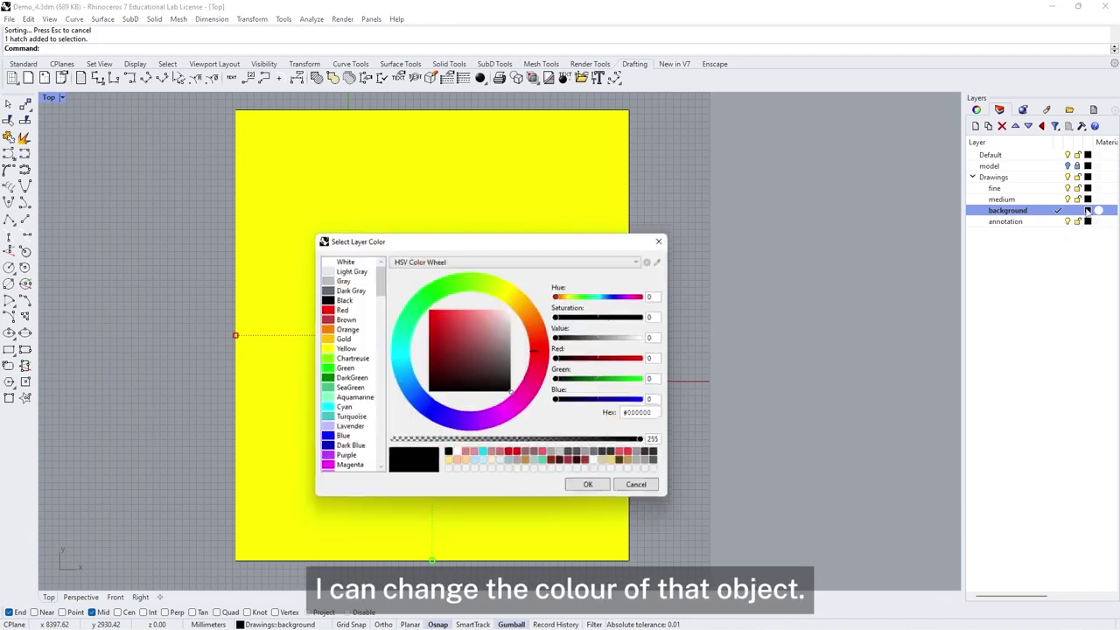
left_click(467, 320)
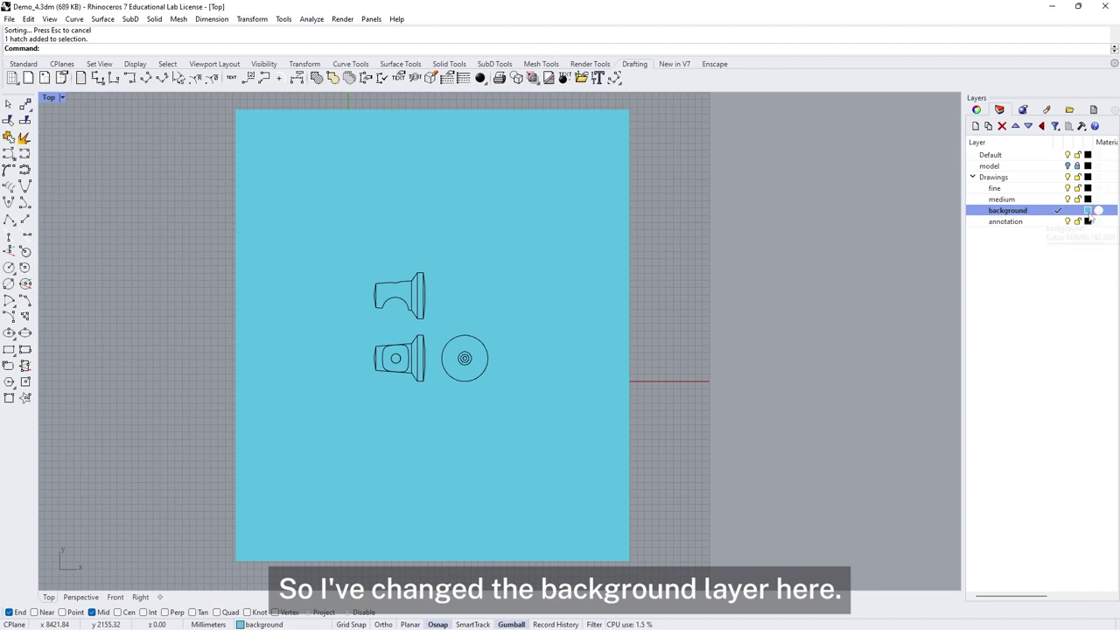
Make the fine layer current and lock the background layer.
double_click(1024, 190)
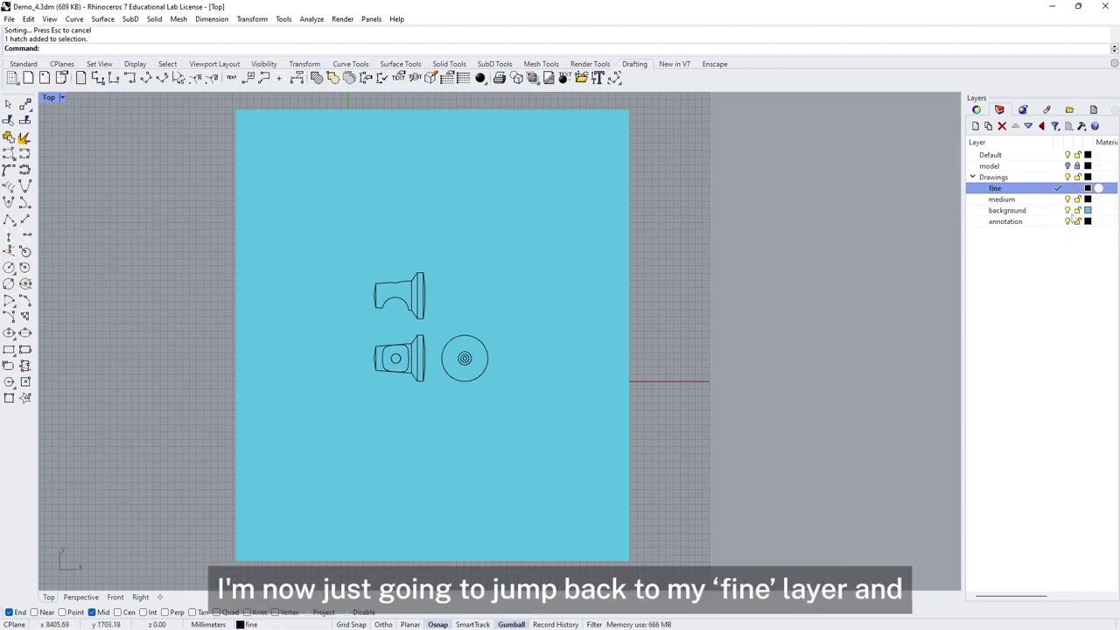
left_click(1077, 210)
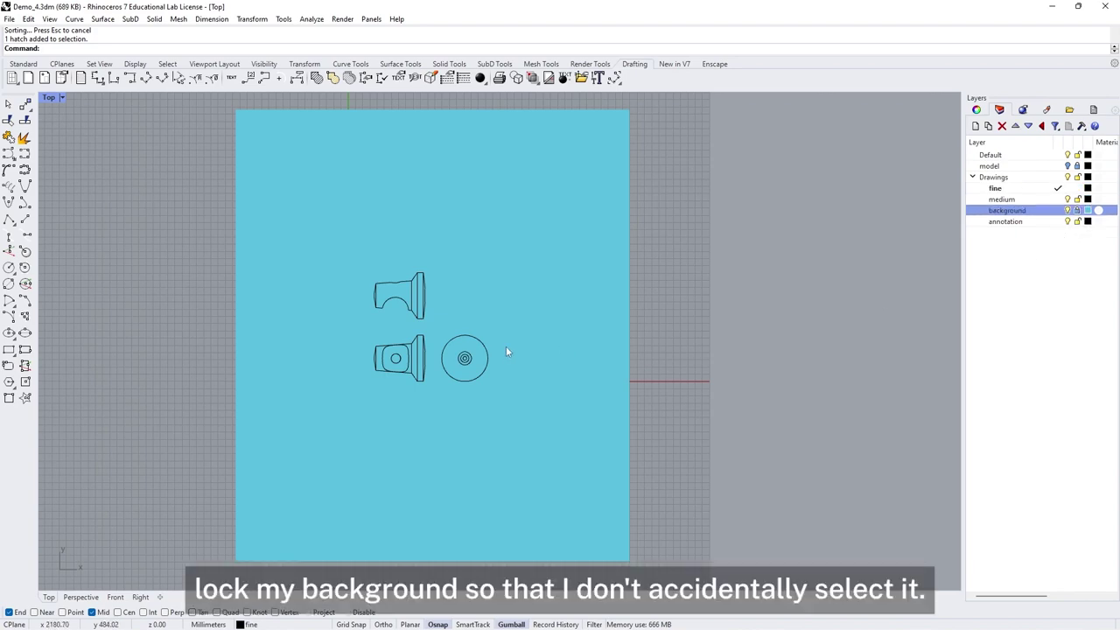
scroll(415, 372, "up", 2)
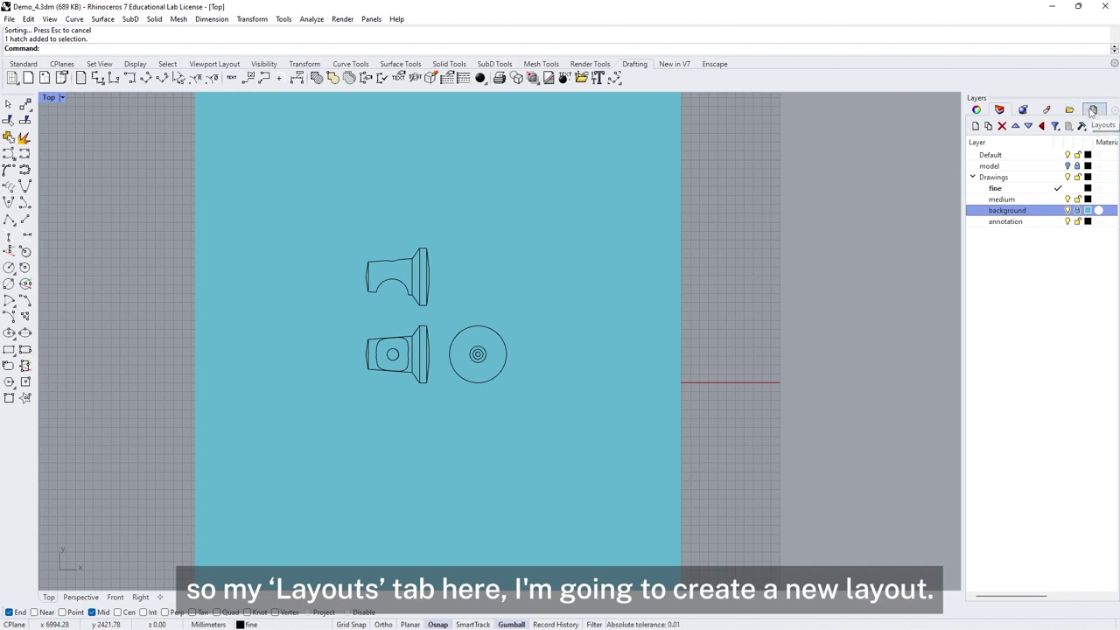
Create a new A3 portrait layout (297 x 420 mm) for the Rhino PDF printer with one initial detail.
left_click(1093, 111)
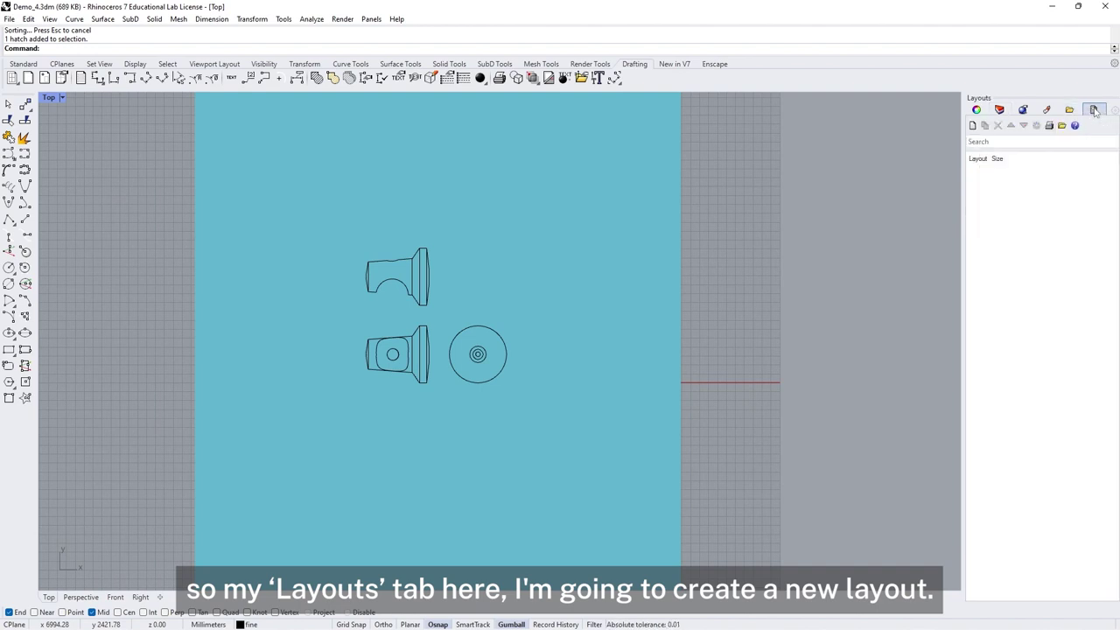
left_click(972, 125)
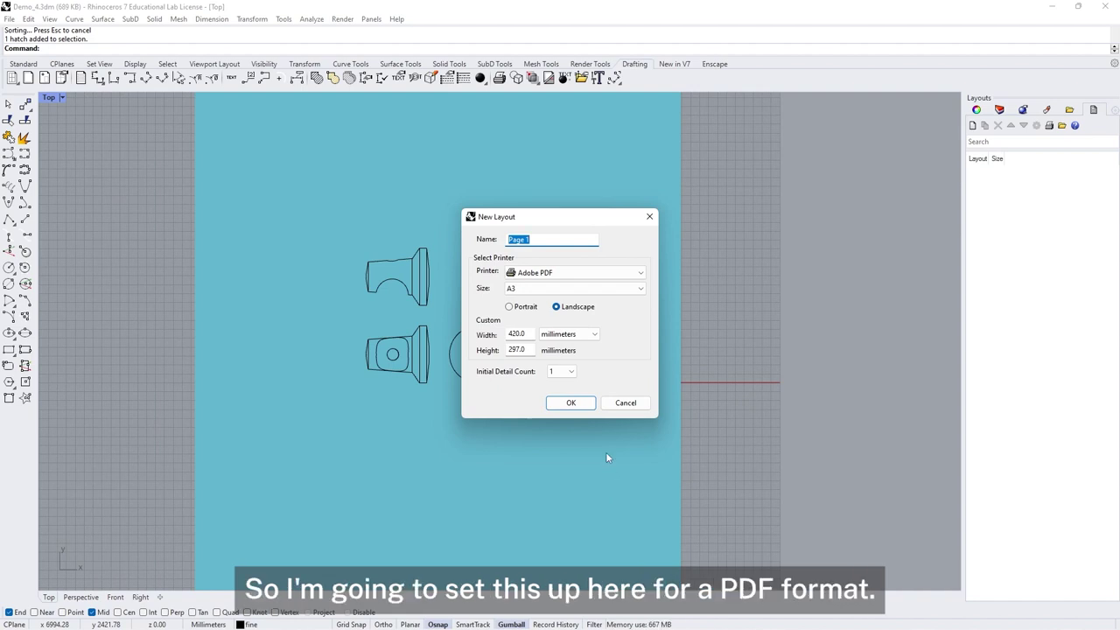
left_click(640, 274)
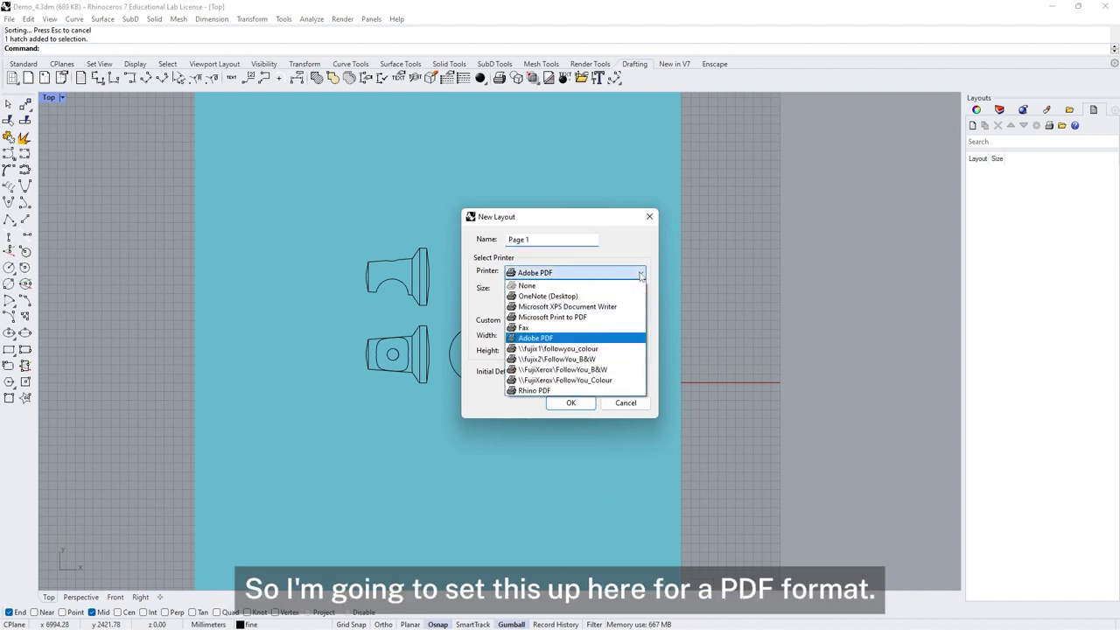
left_click(562, 392)
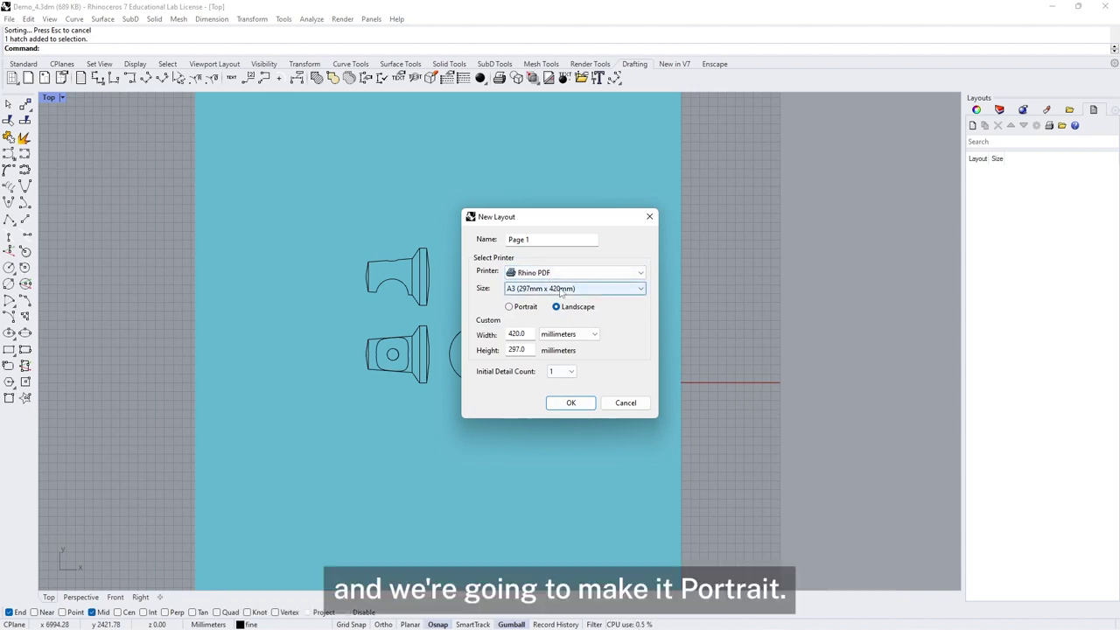
left_click(511, 308)
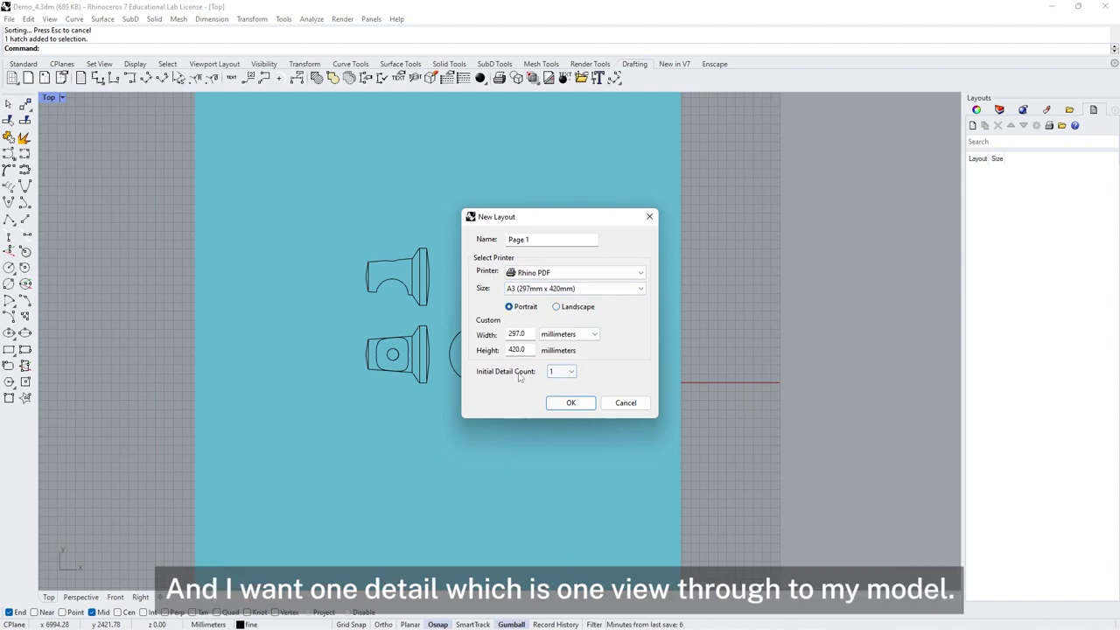
left_click(570, 402)
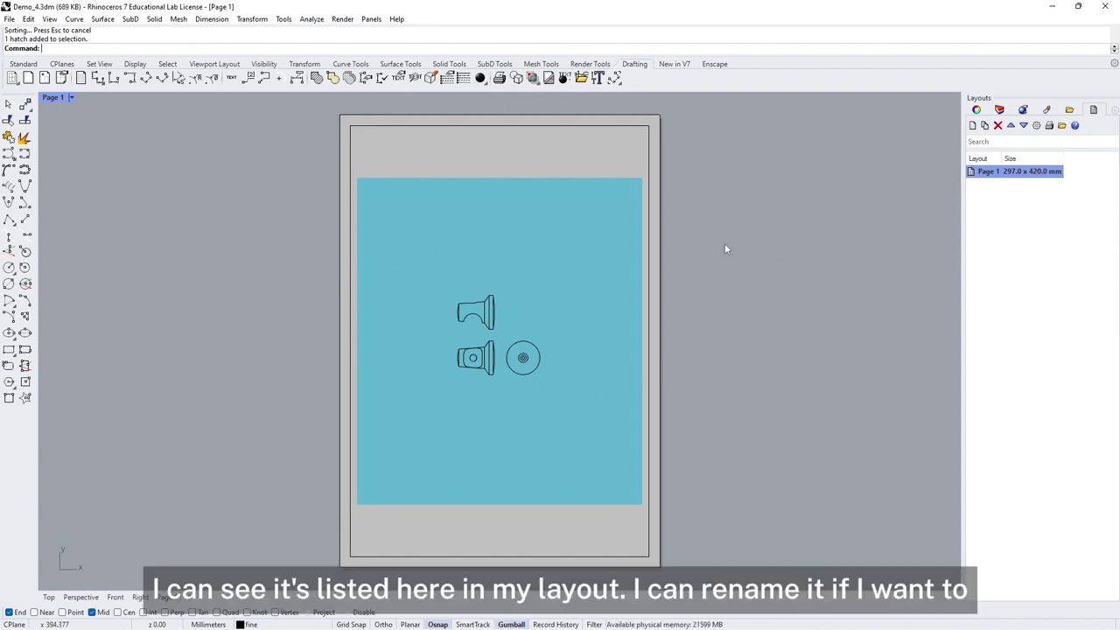
Rename the new layout as "Model Part".
right_click(995, 172)
left_click(1029, 236)
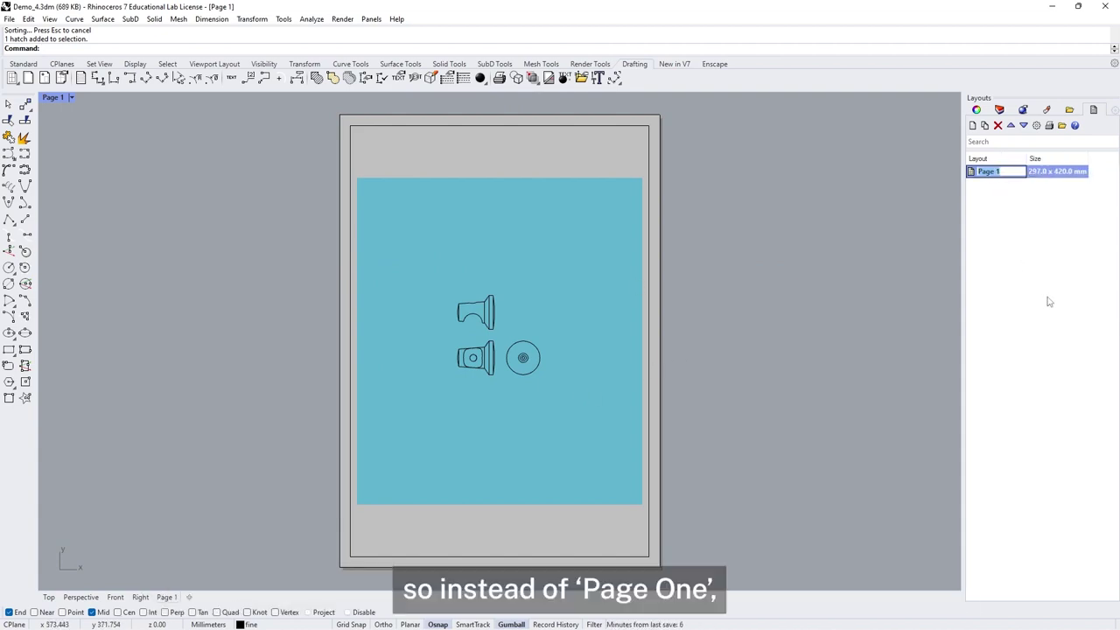
type("Model Part")
key("Return")
Activate the layout's detail view to examine the model at different zoom levels, and return to the page.
left_click(461, 126)
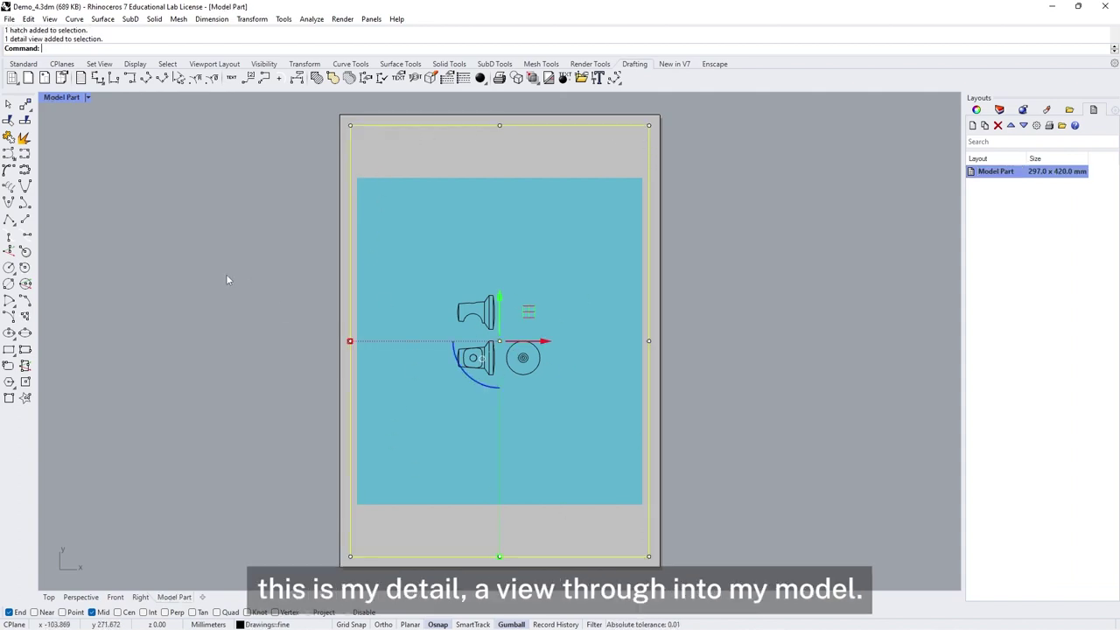
double_click(514, 162)
scroll(497, 350, "up", 3)
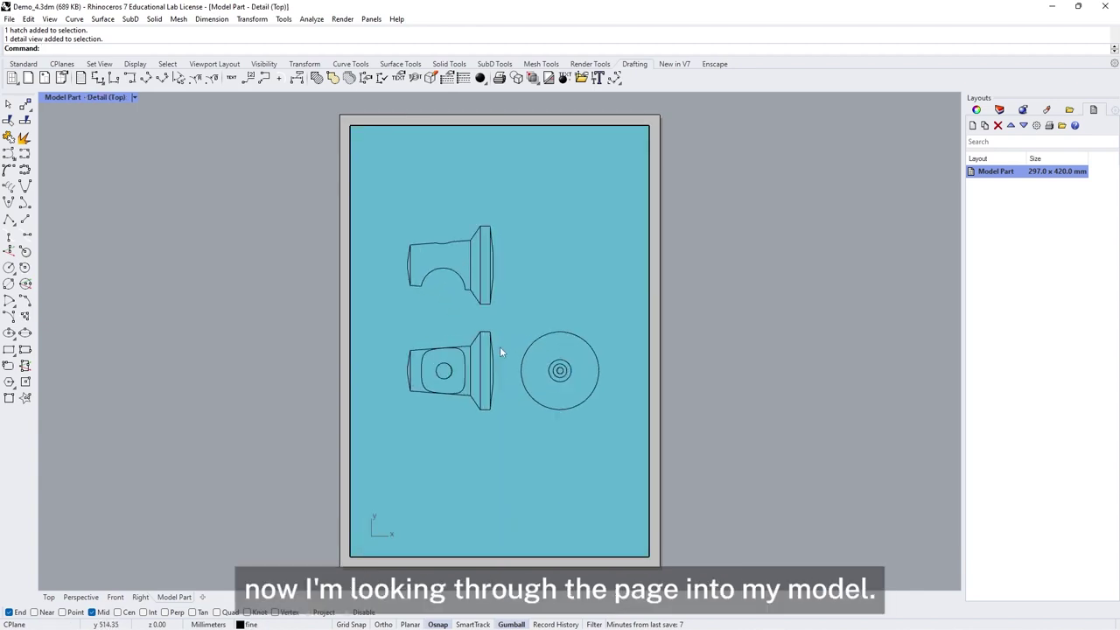
scroll(499, 347, "down", 3)
scroll(530, 363, "down", 1)
scroll(530, 363, "up", 2)
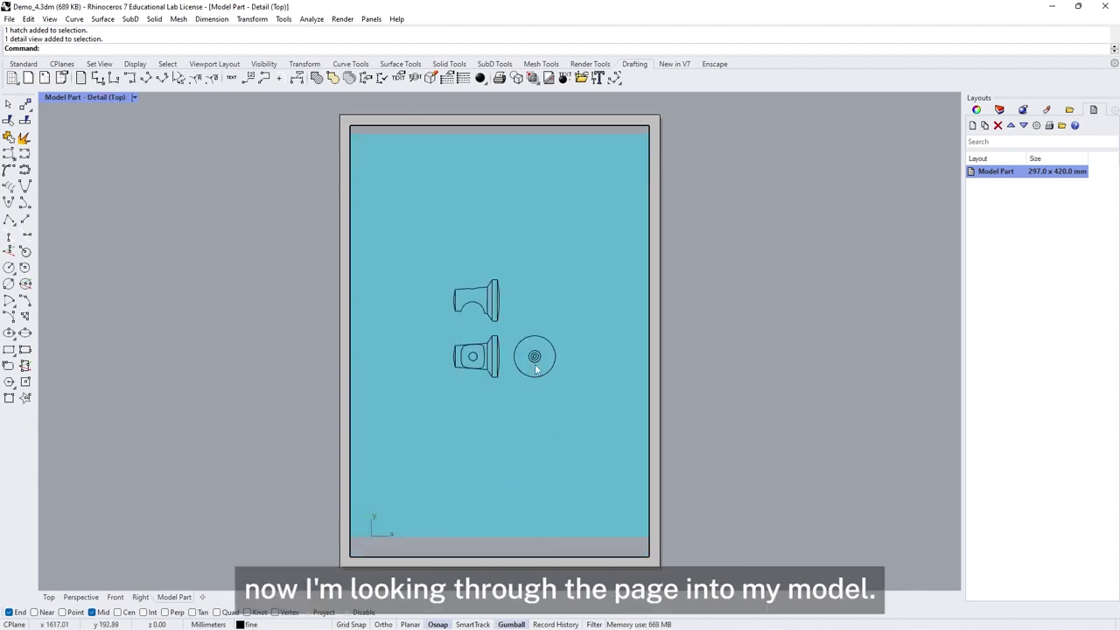
double_click(723, 325)
scroll(714, 308, "down", 1)
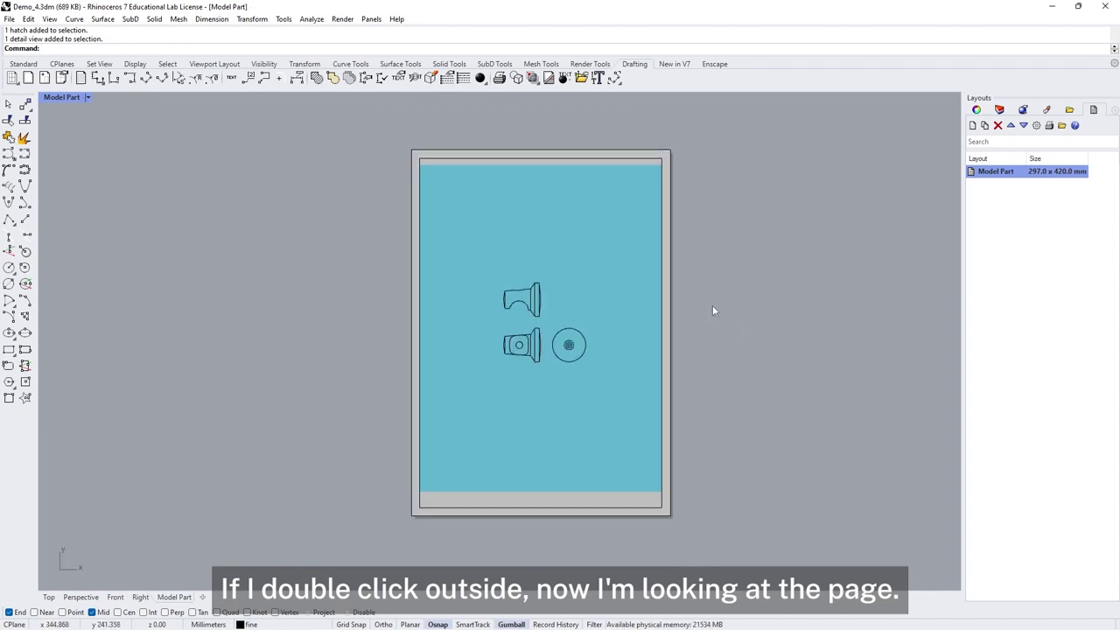
Set the detail view's scale to 1 mm on page to 10 mm in model, and lock the detail.
left_click(662, 298)
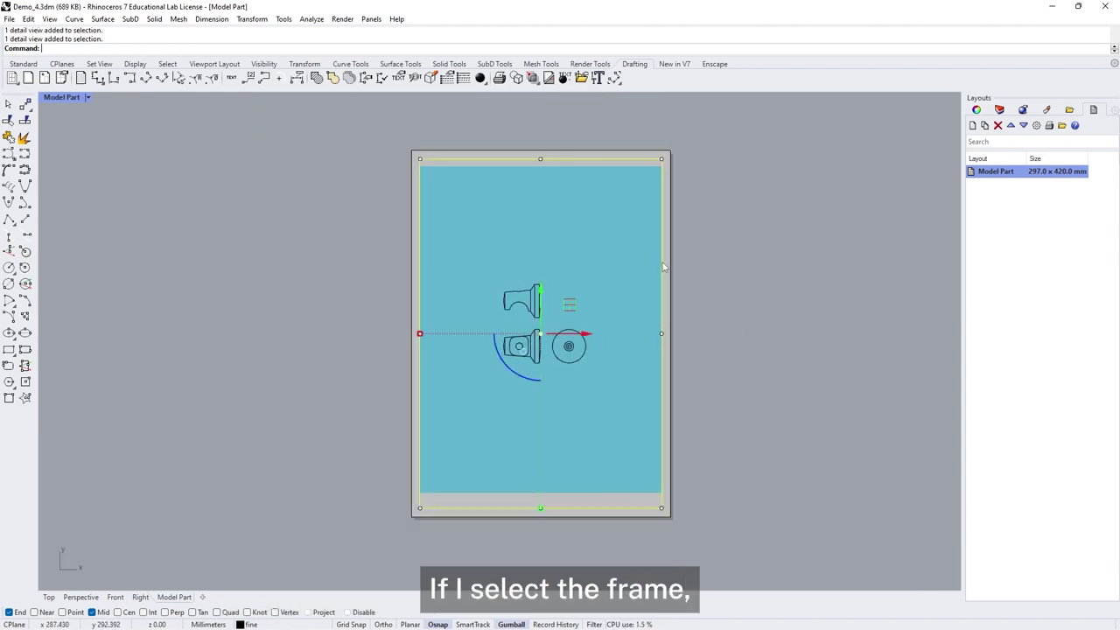
left_click(977, 110)
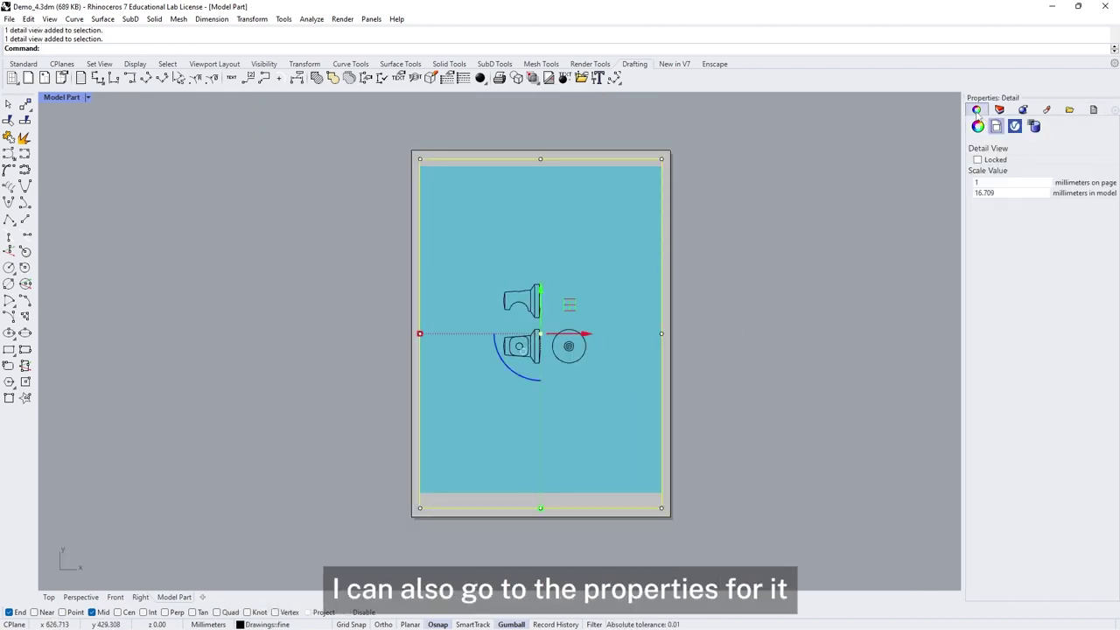
double_click(1014, 194)
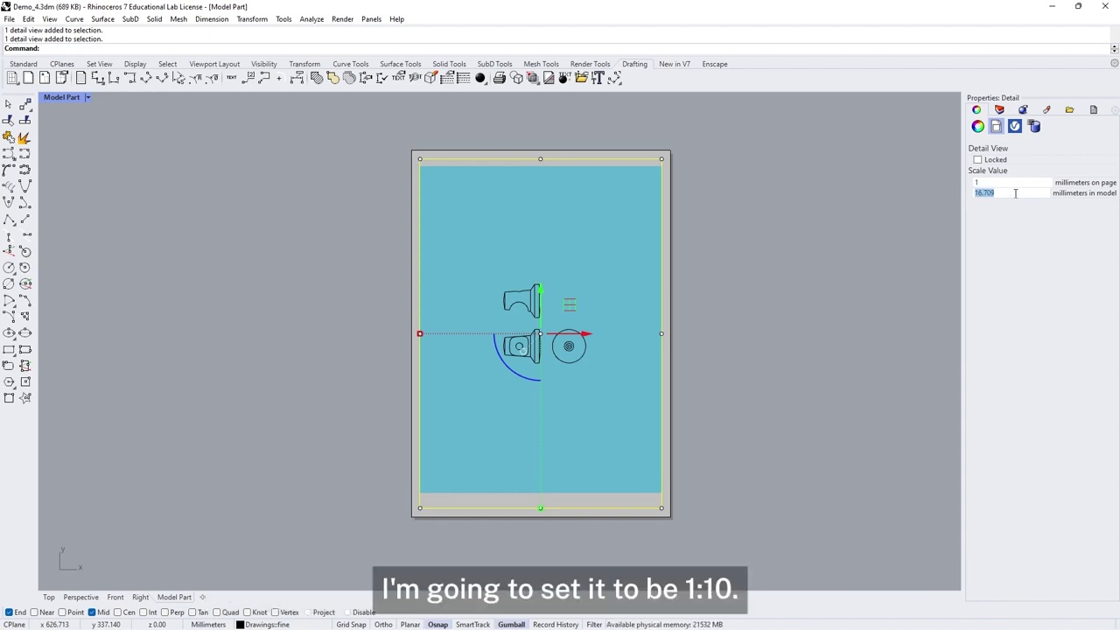
key("Return")
left_click(977, 160)
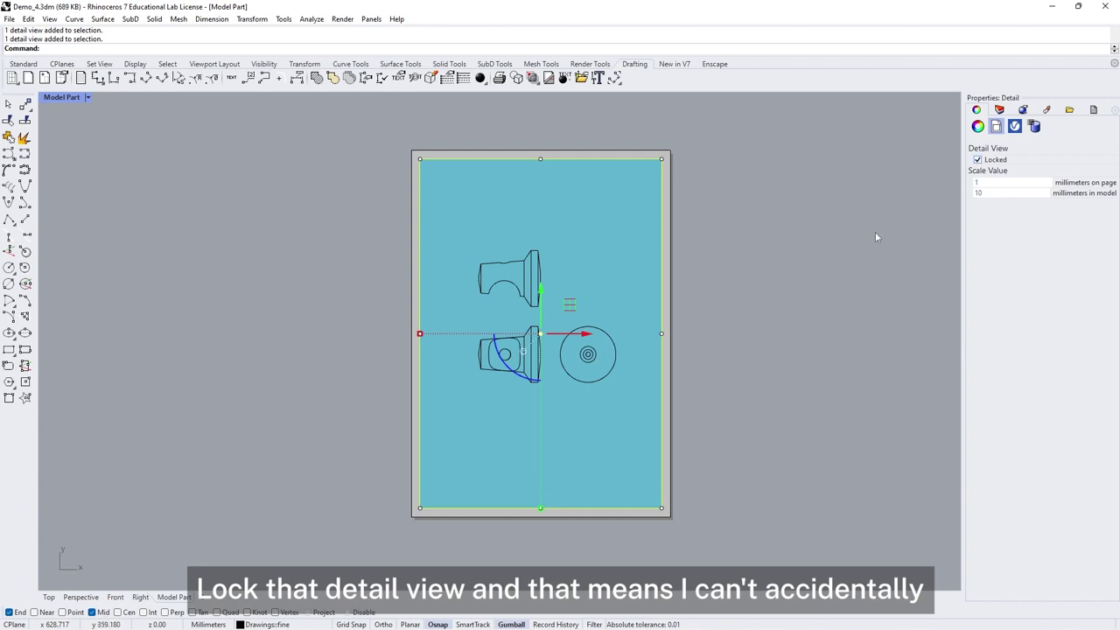
Check inside the locked detail view whether zooming affects its scale, and return to the page.
double_click(613, 249)
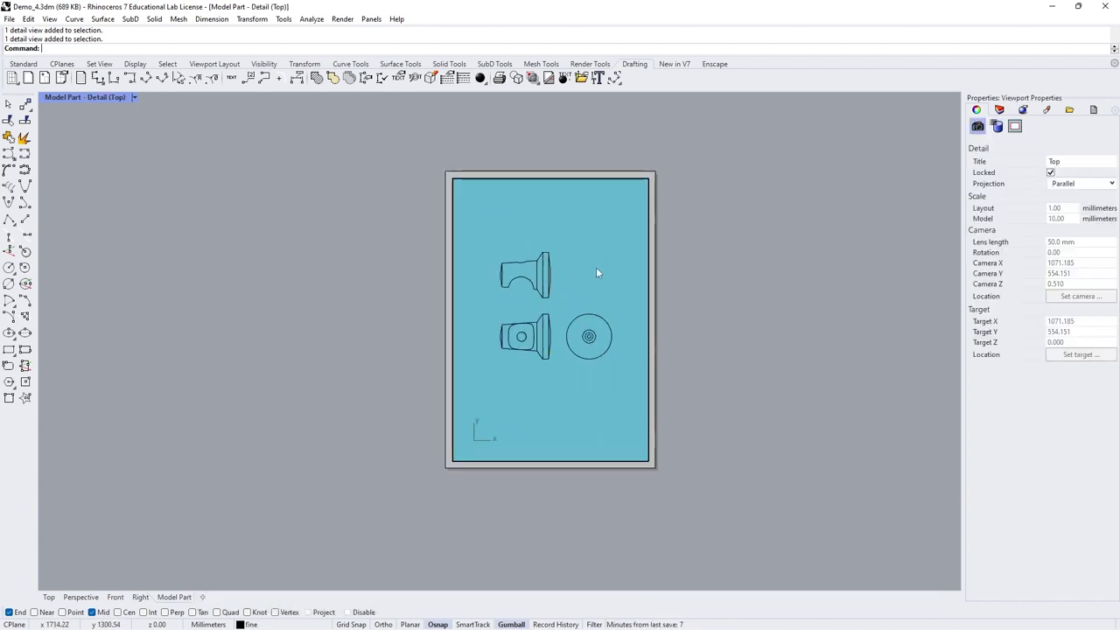
scroll(596, 273, "up", 2)
scroll(595, 273, "down", 2)
scroll(596, 273, "up", 2)
scroll(590, 276, "down", 1)
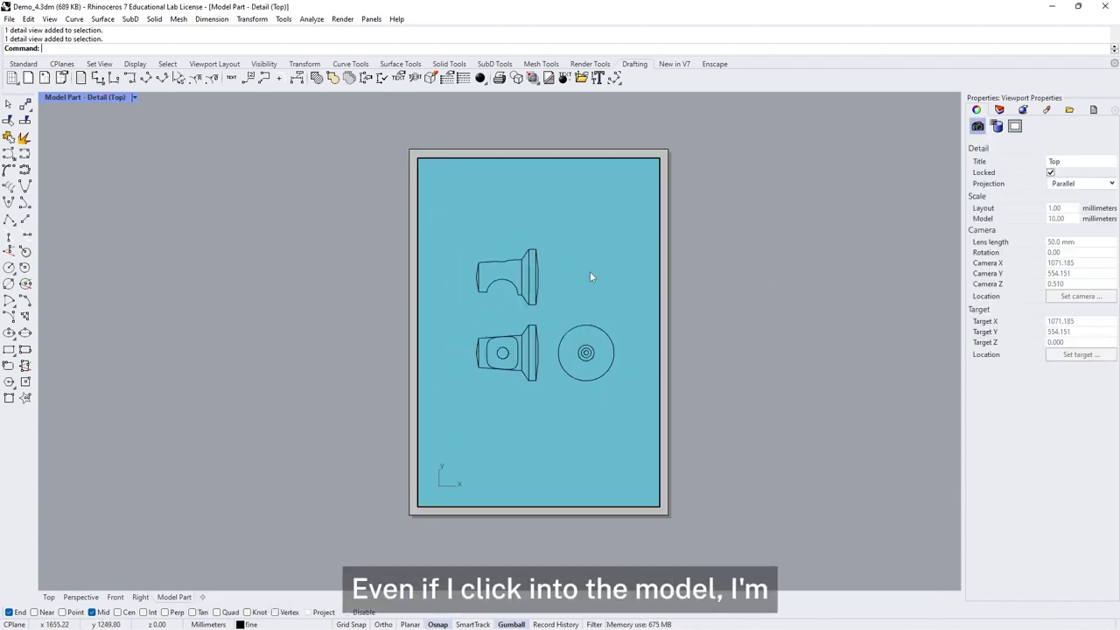
double_click(703, 247)
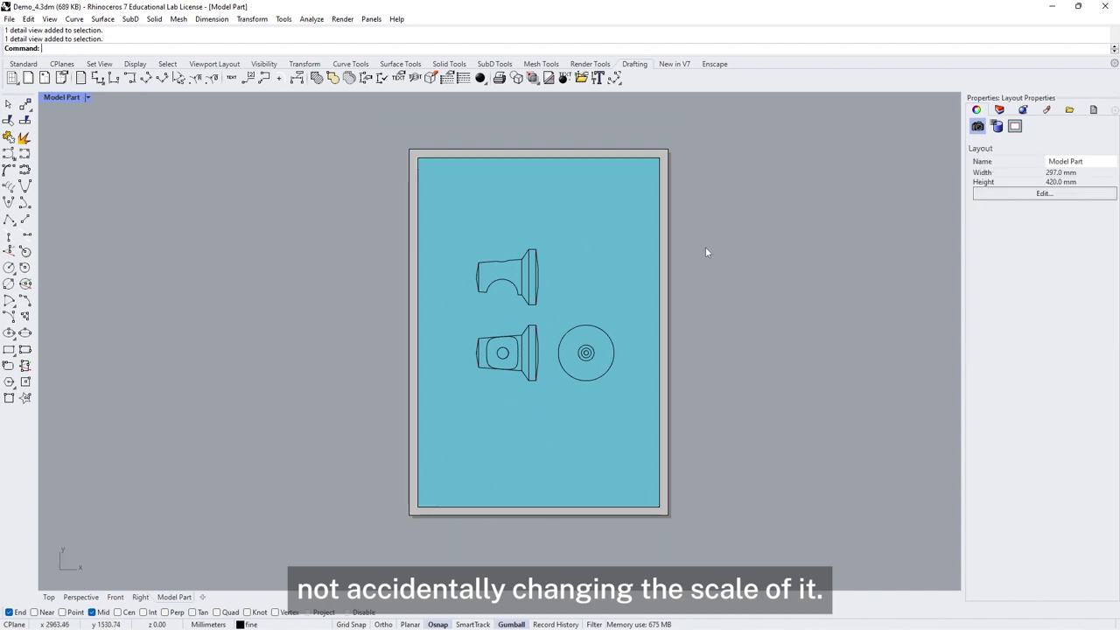
Stretch the detail view's frame from its upper-left and lower-right corners so that it fills the whole page.
left_click(590, 157)
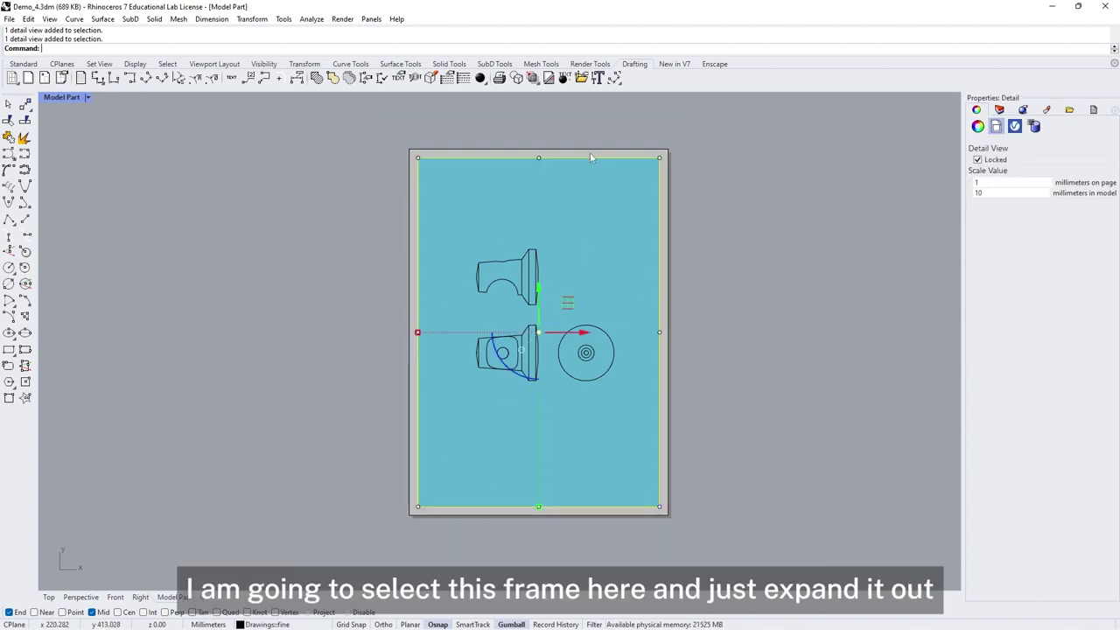
left_click(418, 158)
left_click_drag(418, 159, 409, 149)
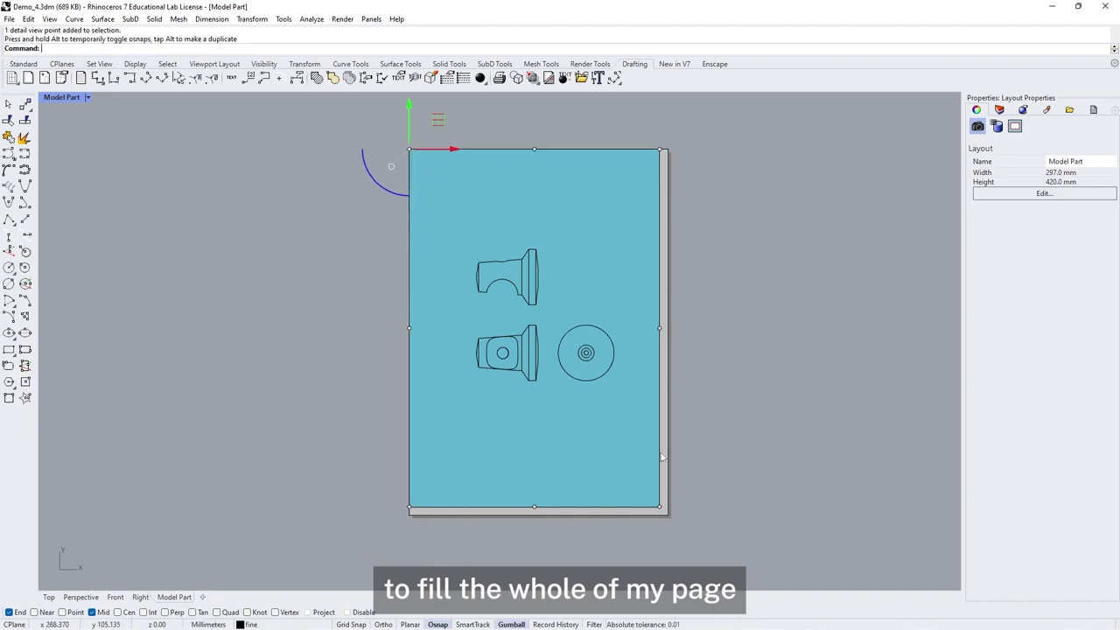
left_click(661, 509)
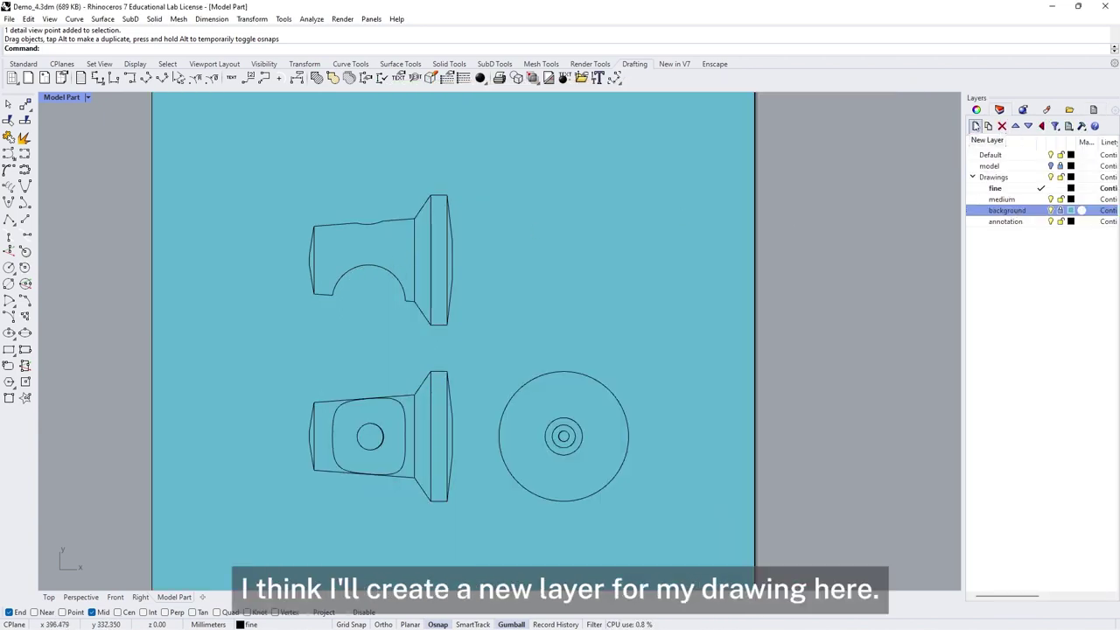
Add a sublayer named "white-out" under Drawings, make it the current layer, and set its colour to white.
left_click(994, 178)
left_click(989, 126)
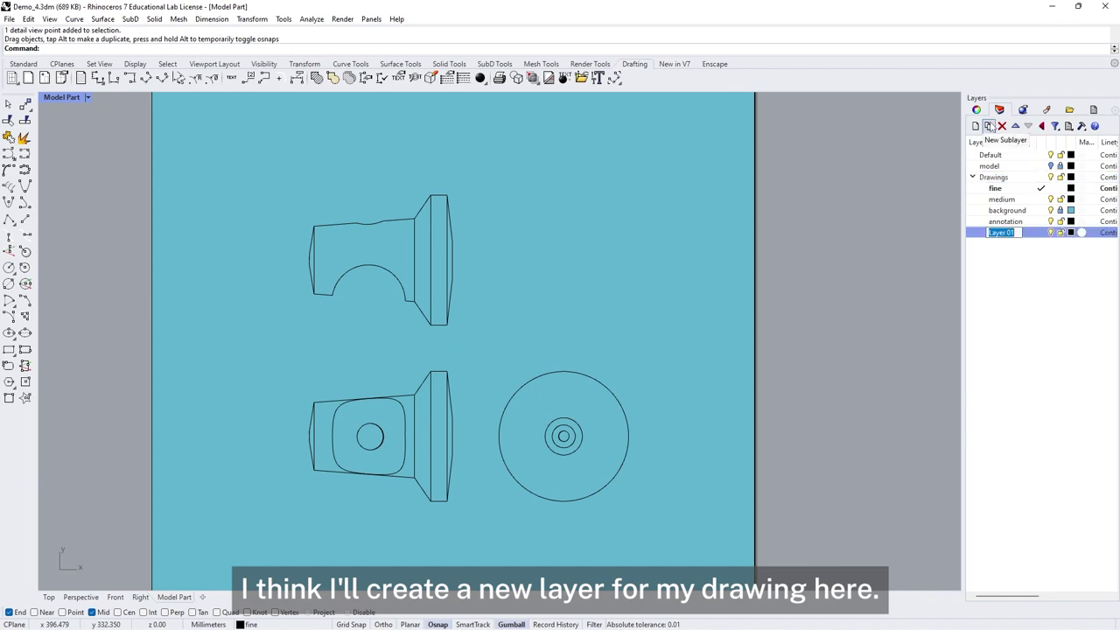
type("white-out")
left_click(1040, 232)
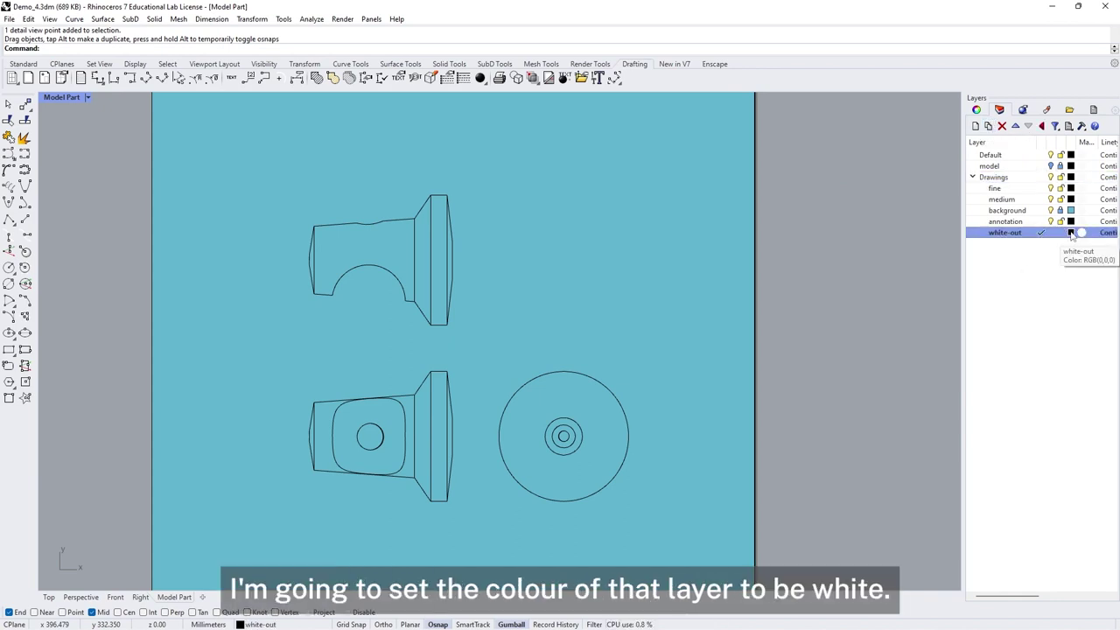
left_click(1070, 232)
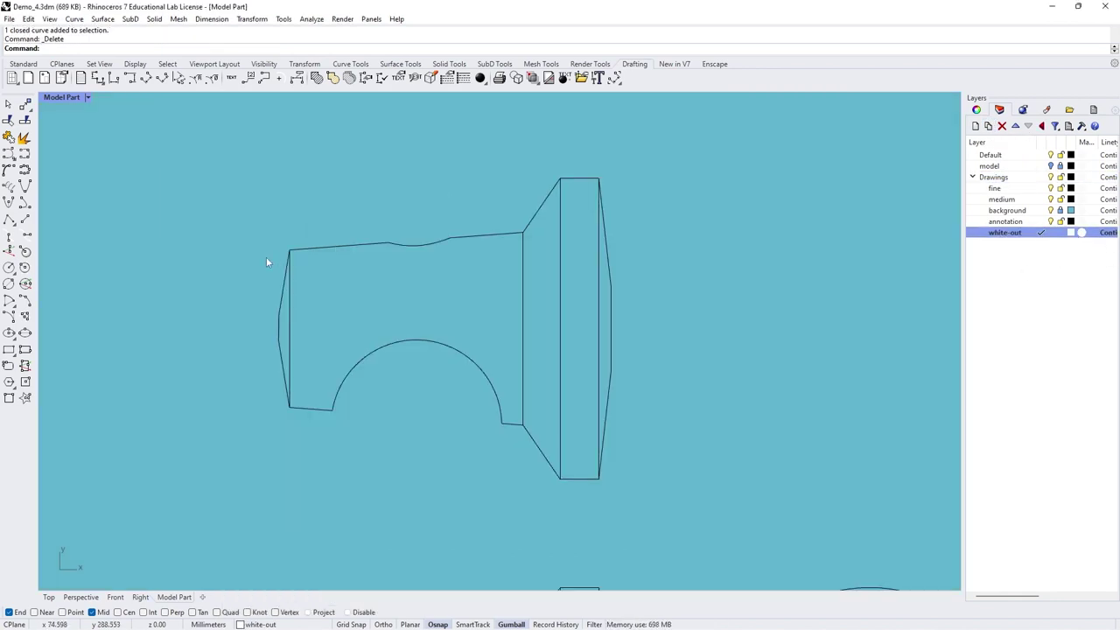
With midpoint snapping off, trace a polyline around the upper drawing's narrow end, from the shallow top dip to the start of the large arc.
scroll(302, 254, "up", 4)
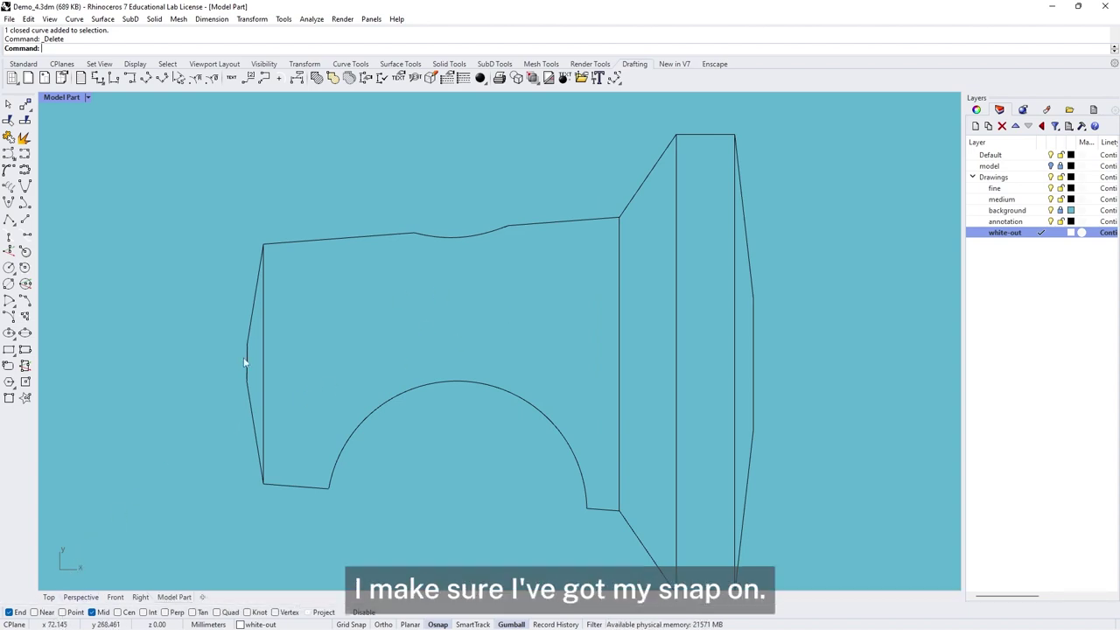
left_click(93, 612)
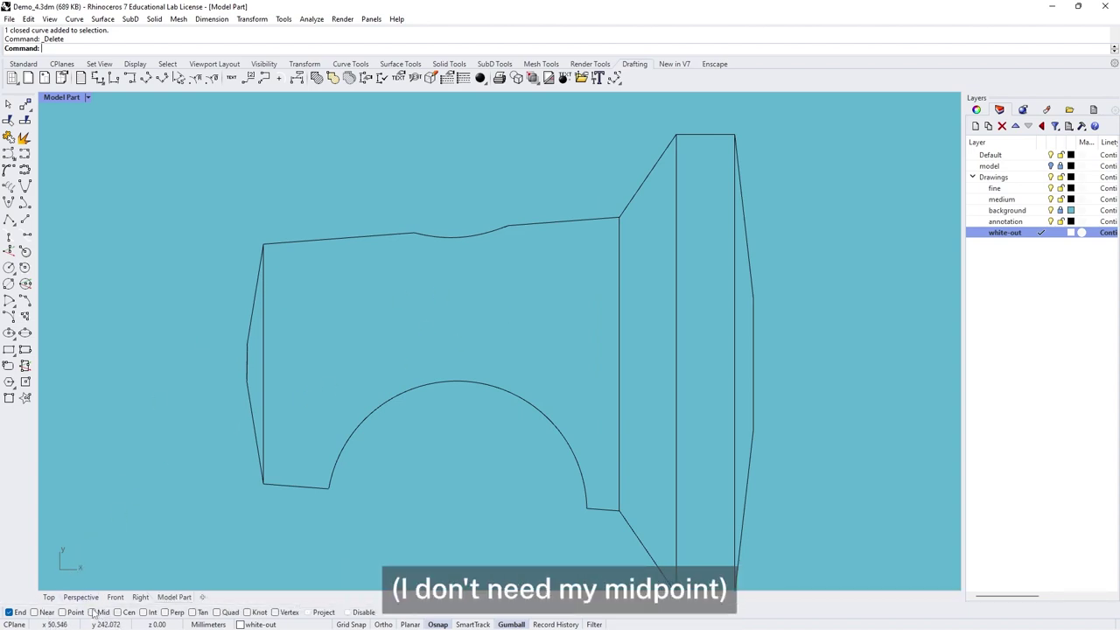
left_click(9, 219)
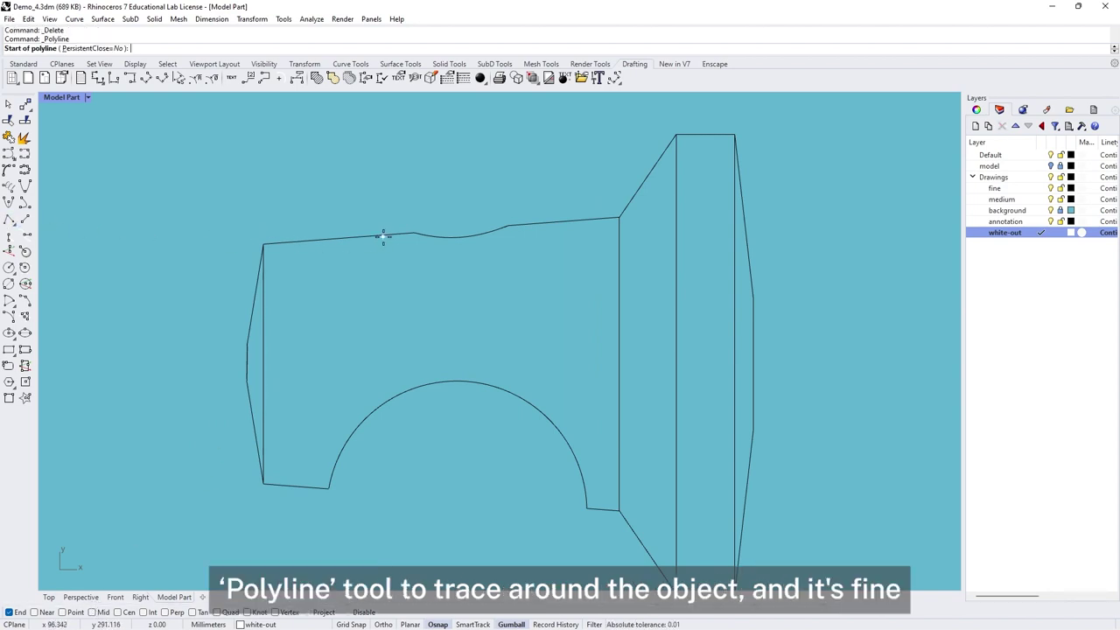
left_click(413, 233)
left_click(262, 244)
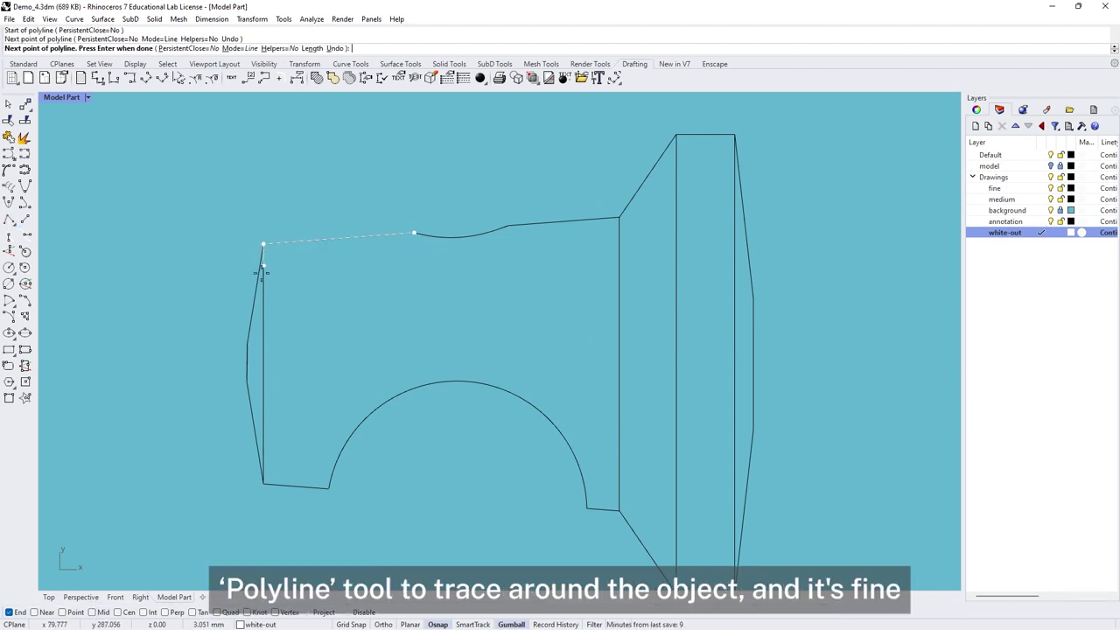
left_click(246, 344)
left_click(247, 380)
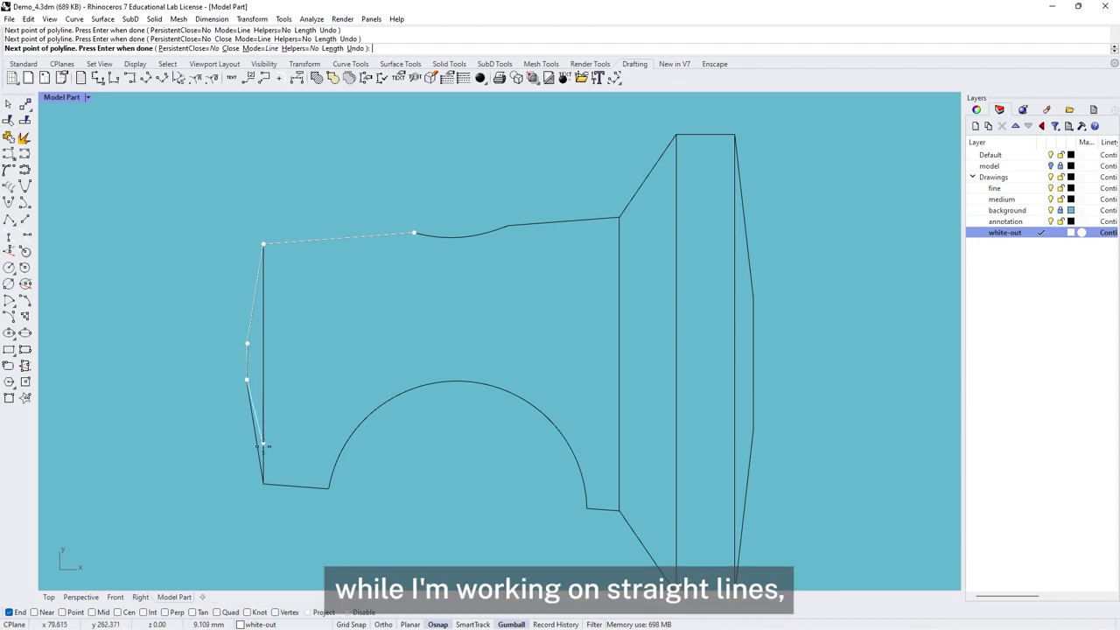
left_click(263, 482)
left_click(329, 487)
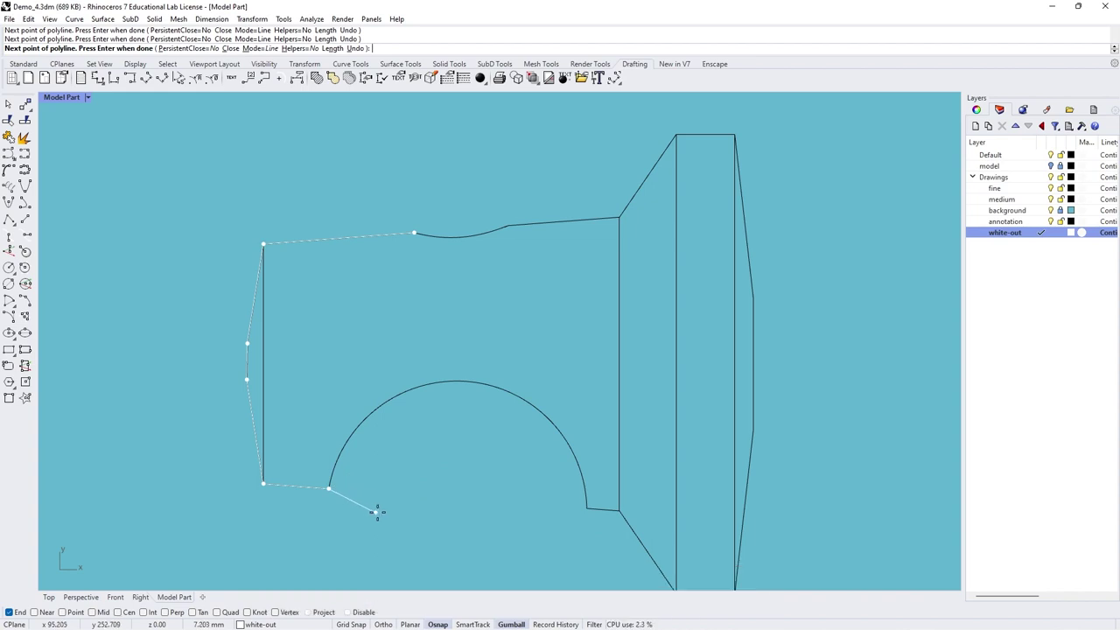
key("Return")
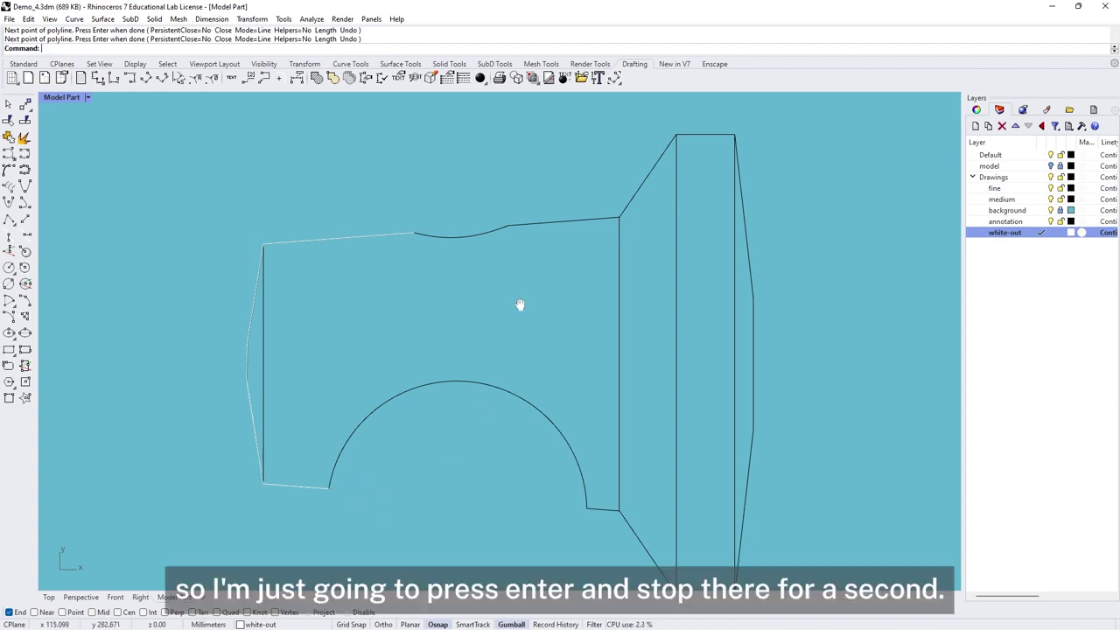
Trace a second polyline along the upper drawing's straight edges, from the dip's other end up and across the flange.
right_click_drag(520, 303, 455, 292)
key("Return")
left_click(447, 221)
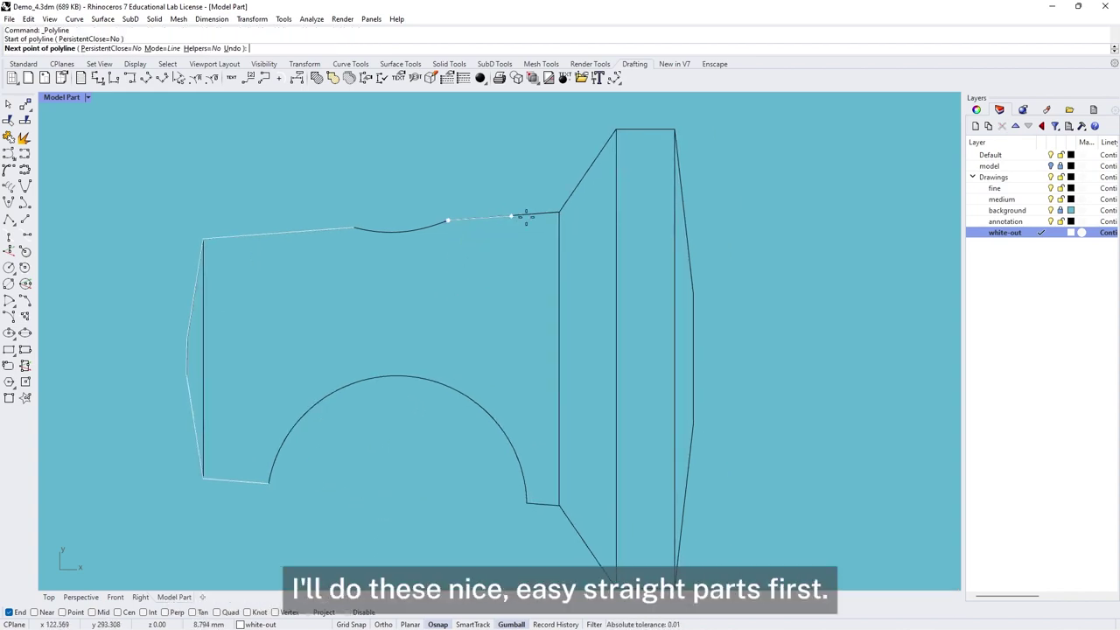
left_click(559, 212)
left_click(615, 130)
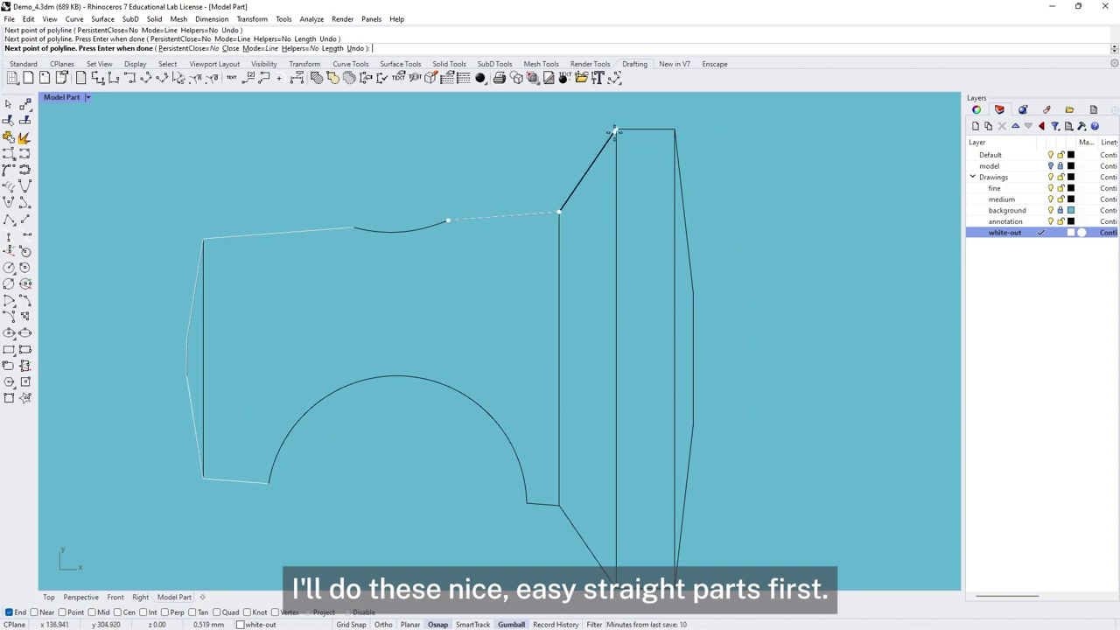
left_click(675, 130)
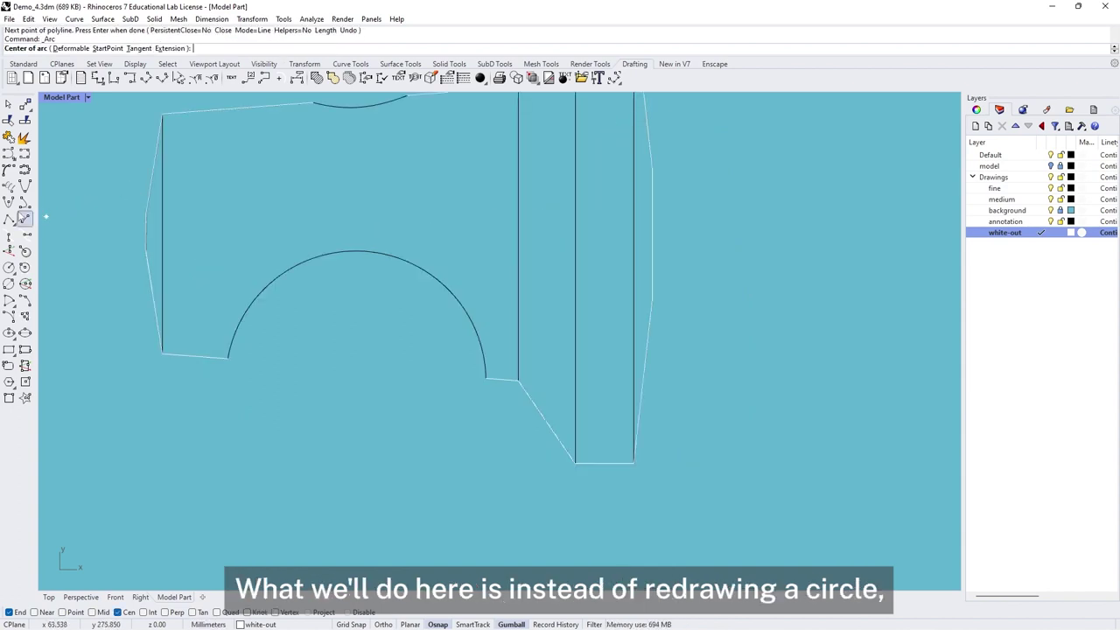
Trace the upper drawing's large arc with a polyline of short segments from its lower-left end, using Near snapping instead of Center.
left_click(8, 218)
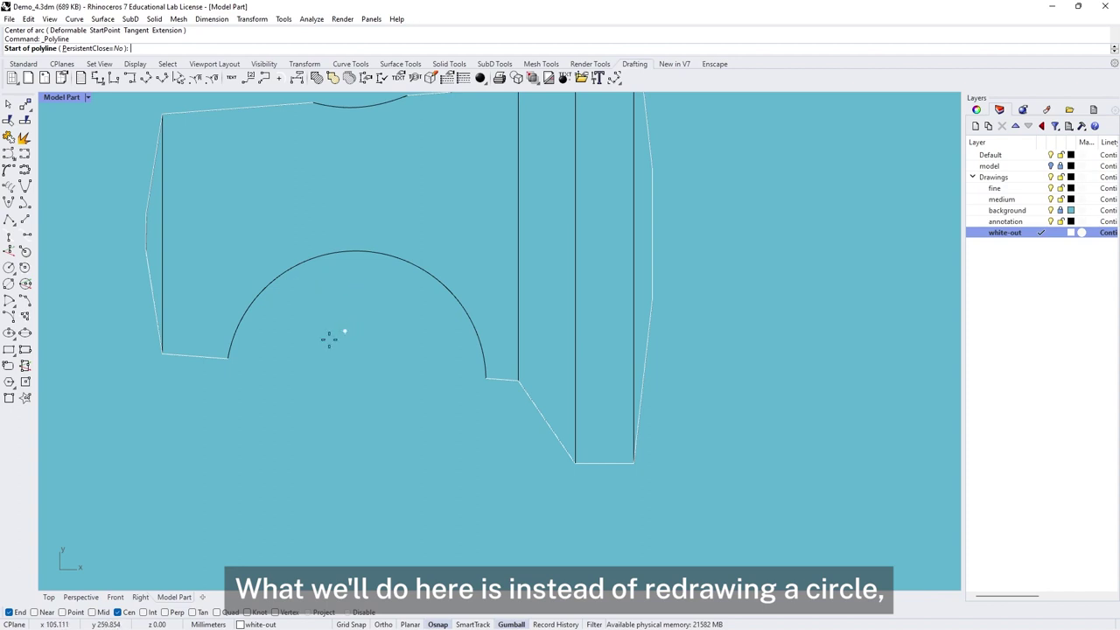
right_click_drag(274, 205, 314, 270)
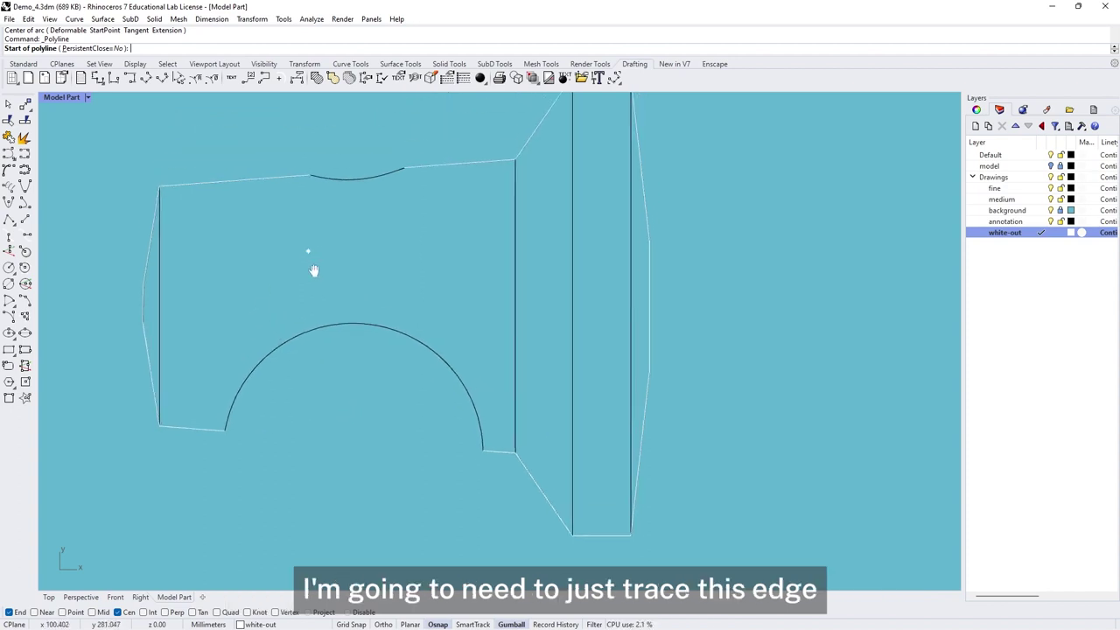
scroll(224, 443, "up", 8)
left_click(221, 443)
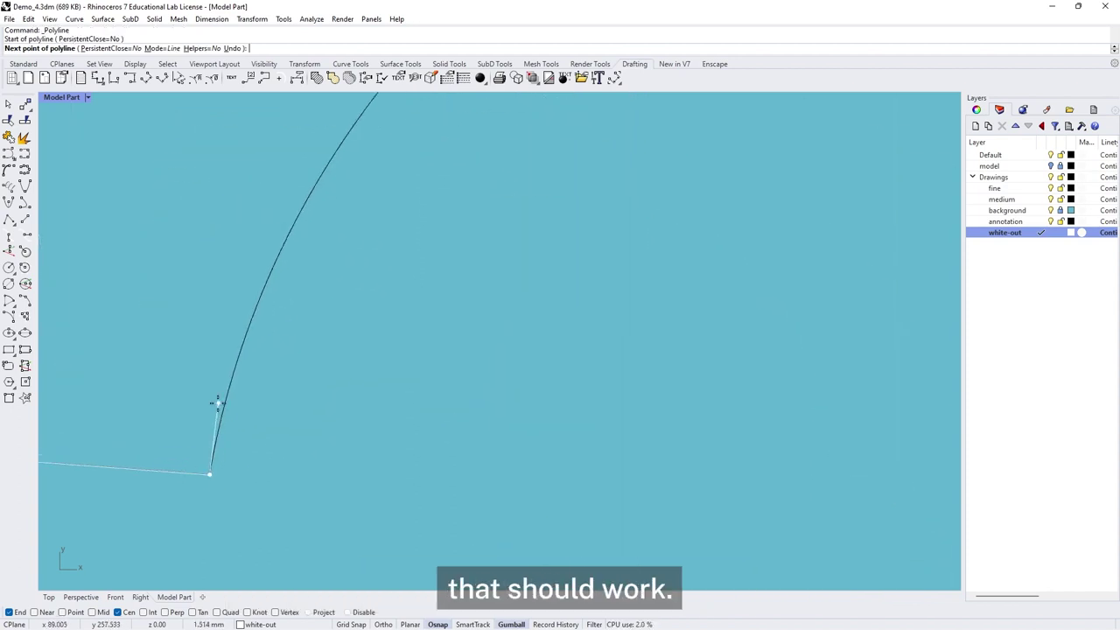
left_click(117, 611)
left_click(37, 612)
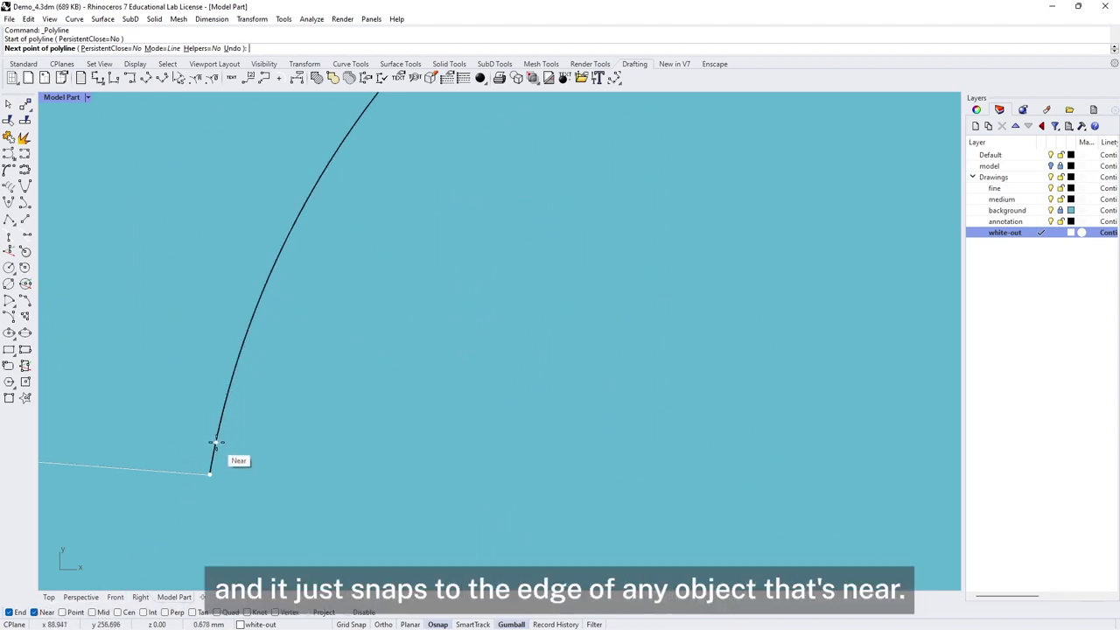
left_click(218, 427)
left_click(233, 373)
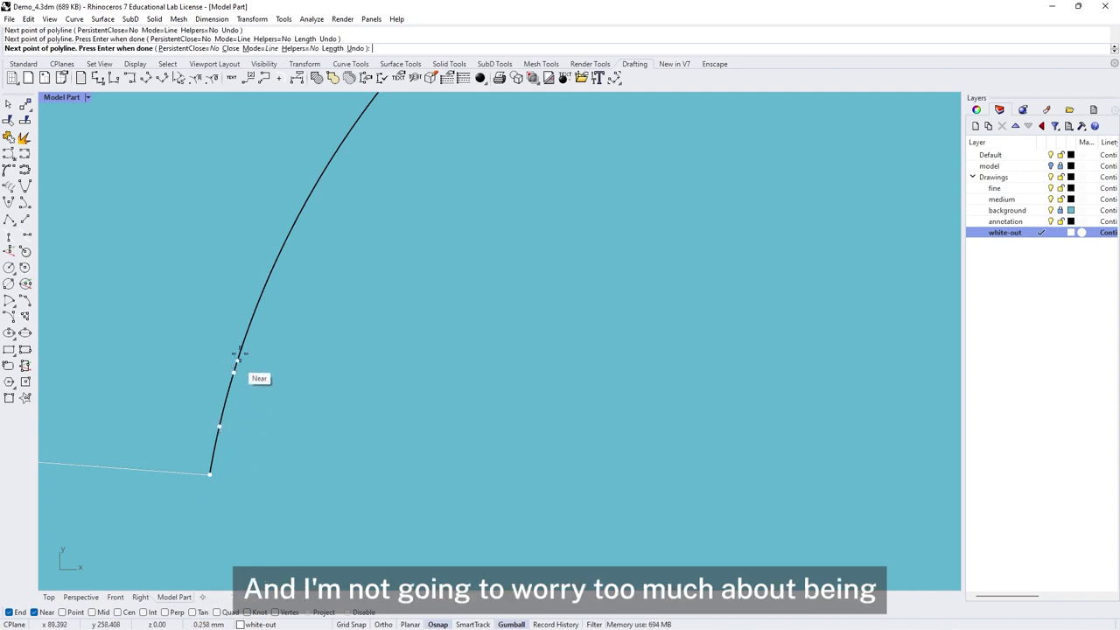
left_click(251, 324)
left_click(277, 268)
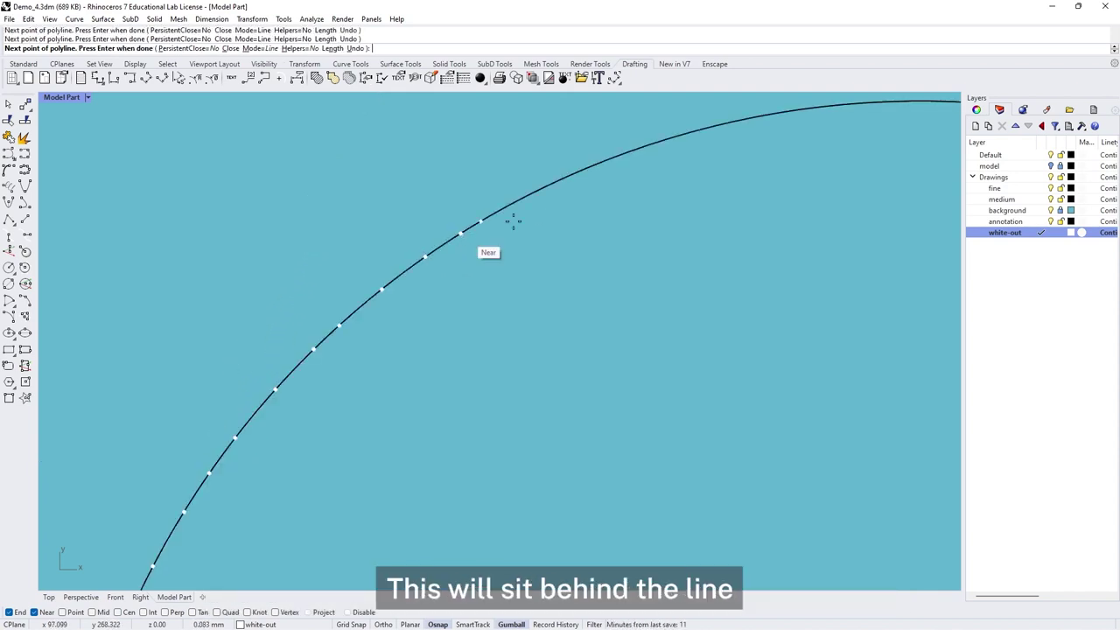
Complete the polyline tracing the large arc, snapping points along it and ending exactly on the arc's lower endpoint.
right_click_drag(513, 219, 417, 339)
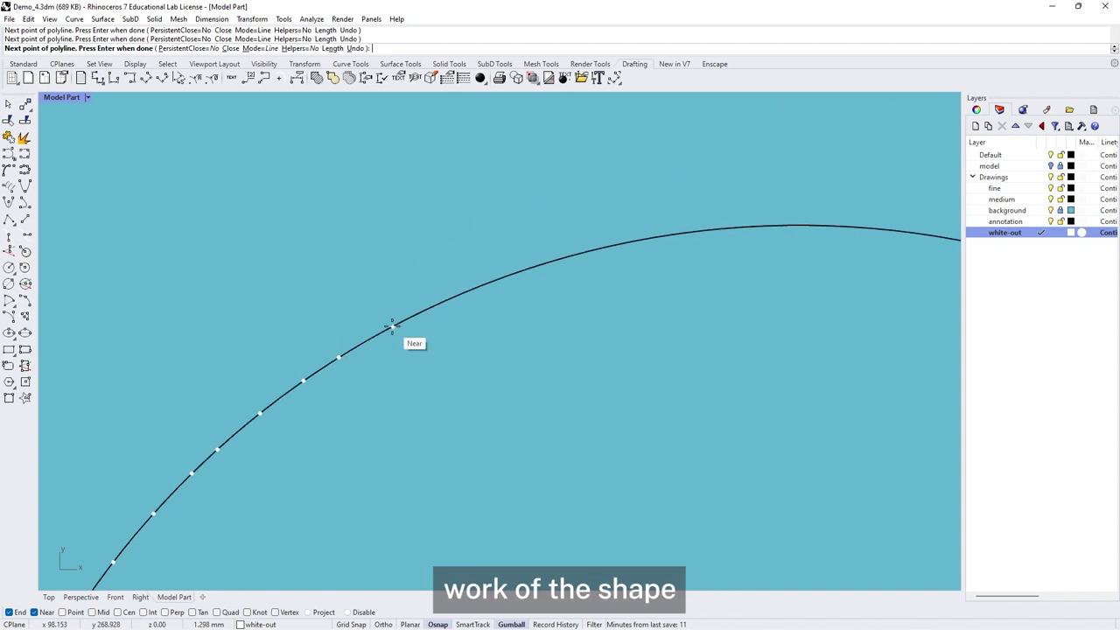
left_click(412, 341)
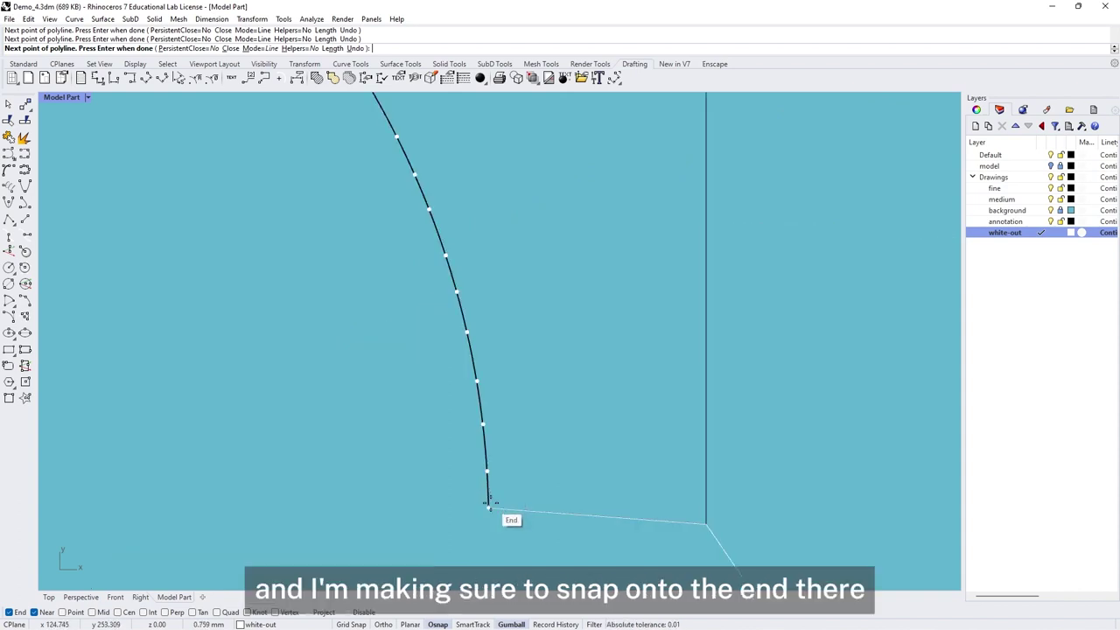
left_click(491, 507)
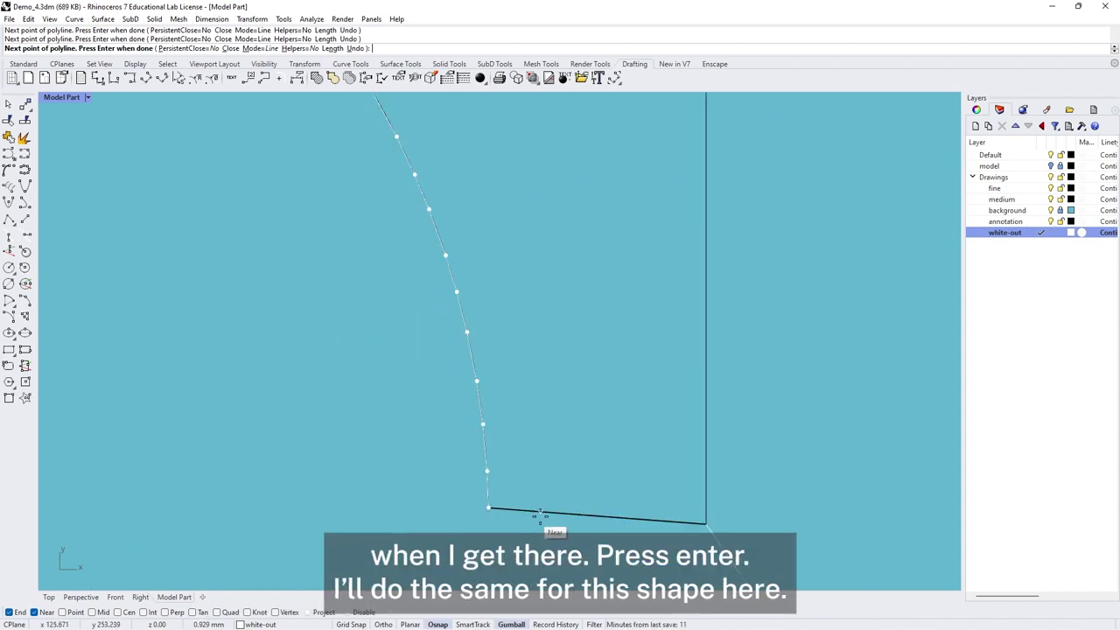
key("Return")
Select all the outline curves traced around the upper view and join them.
right_click_drag(539, 515, 387, 277)
scroll(387, 277, "up", 5)
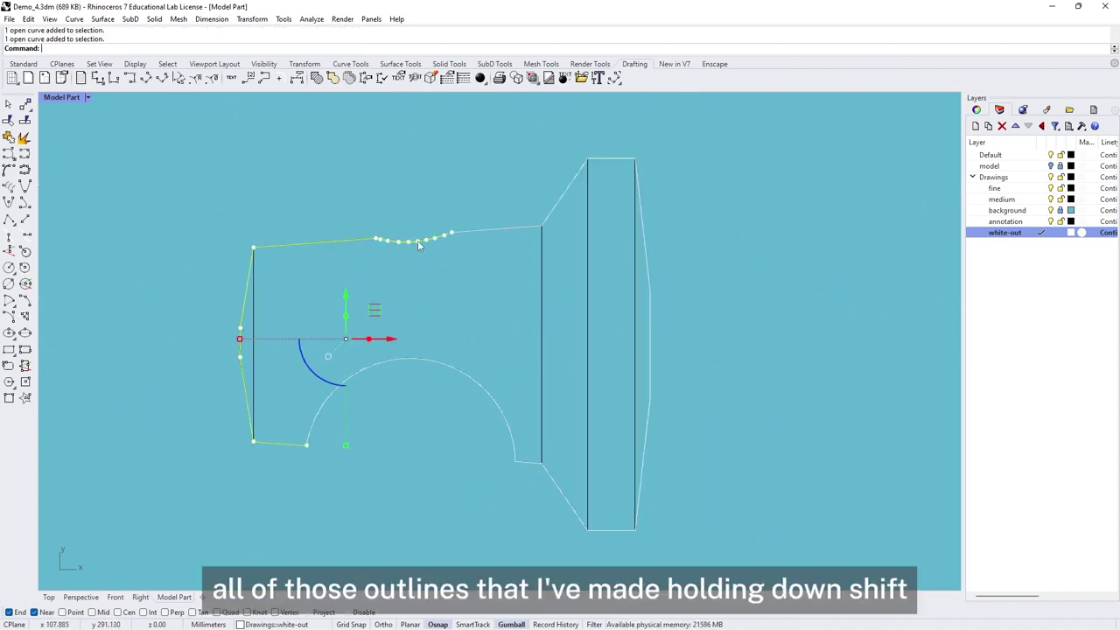
left_click(503, 229, "shift")
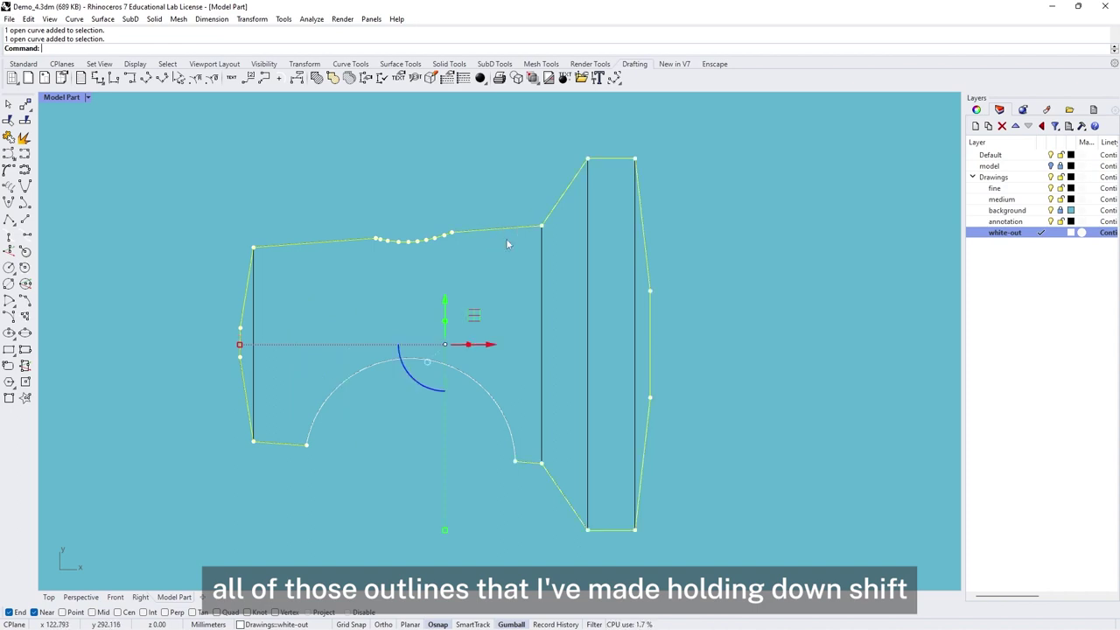
left_click(497, 408, "shift")
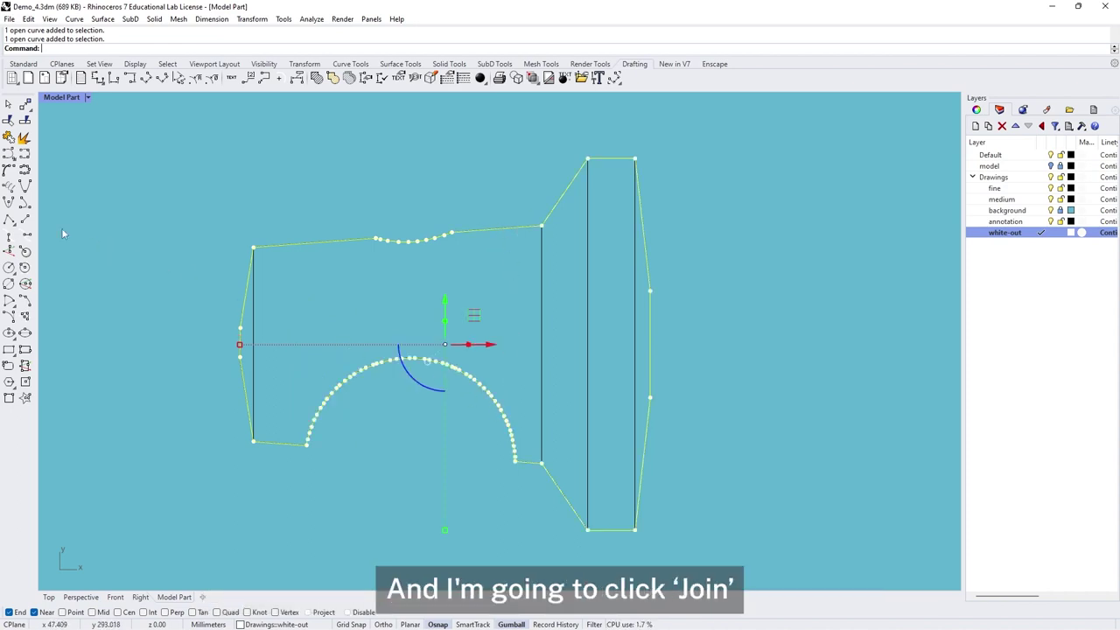
left_click(25, 118)
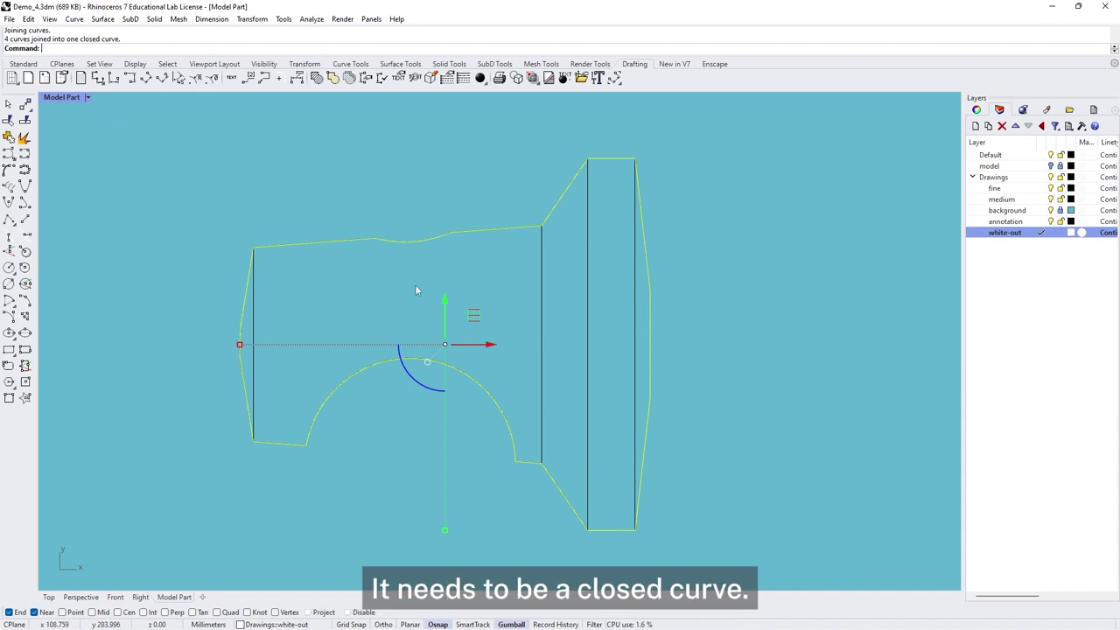
Inspect the joined outline for gaps and locate the Close Open Curves tool.
scroll(551, 236, "up", 12)
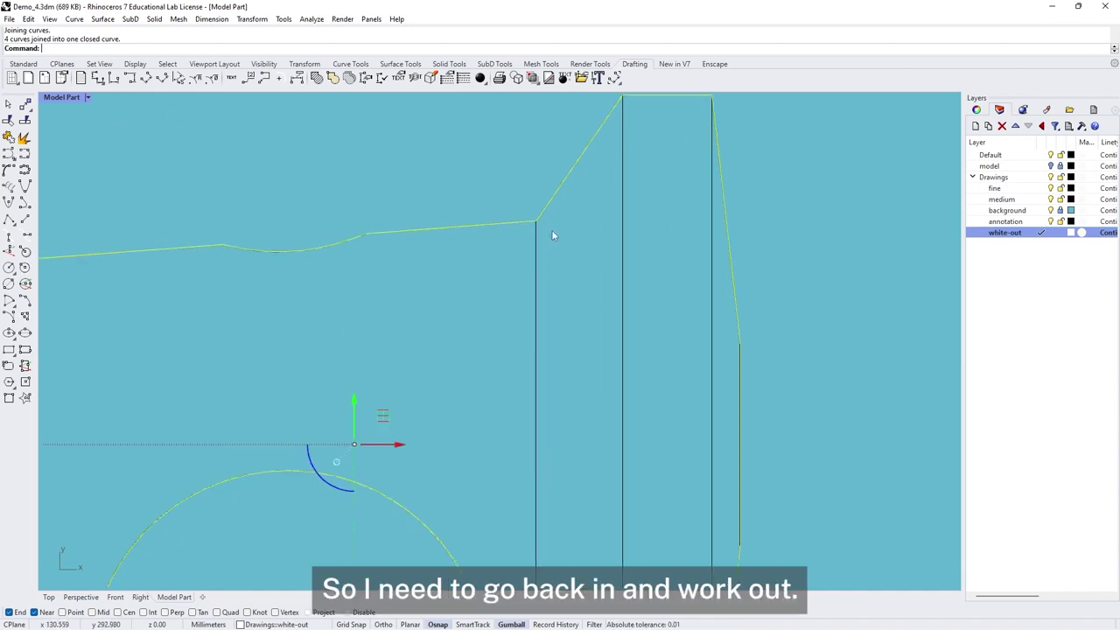
scroll(367, 253, "down", 6)
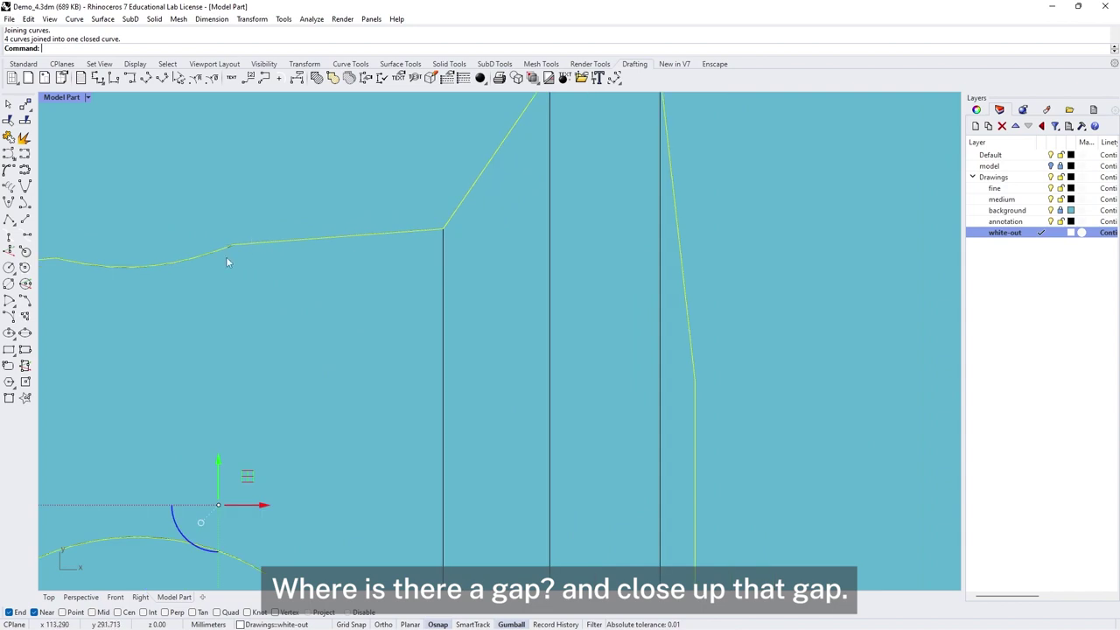
scroll(318, 319, "down", 3)
right_click_drag(317, 320, 492, 266)
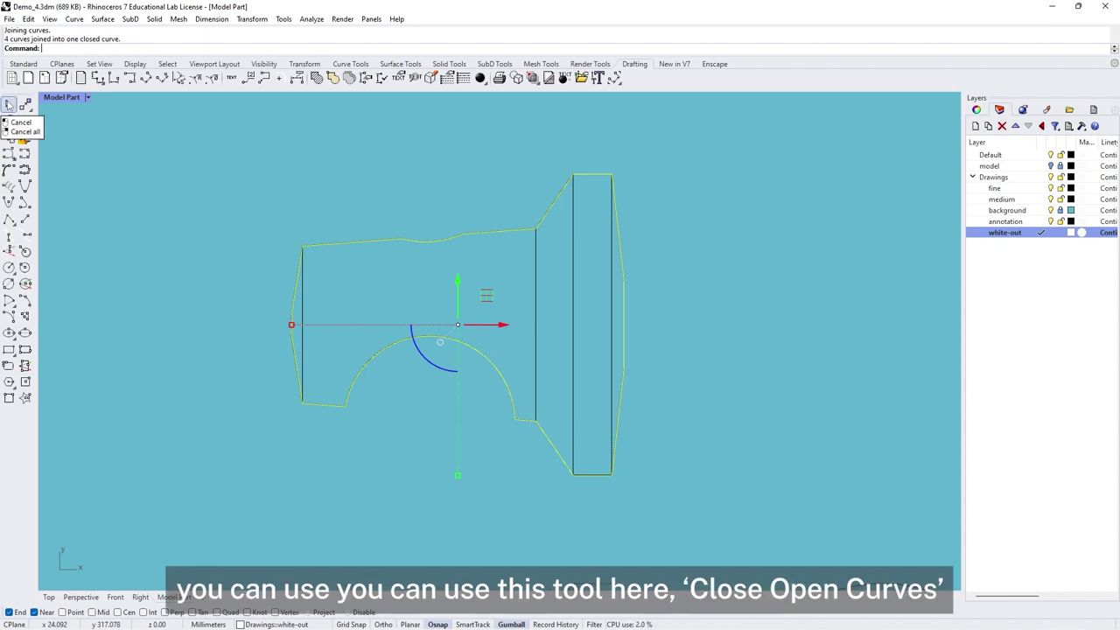
left_click(23, 64)
left_click(25, 169)
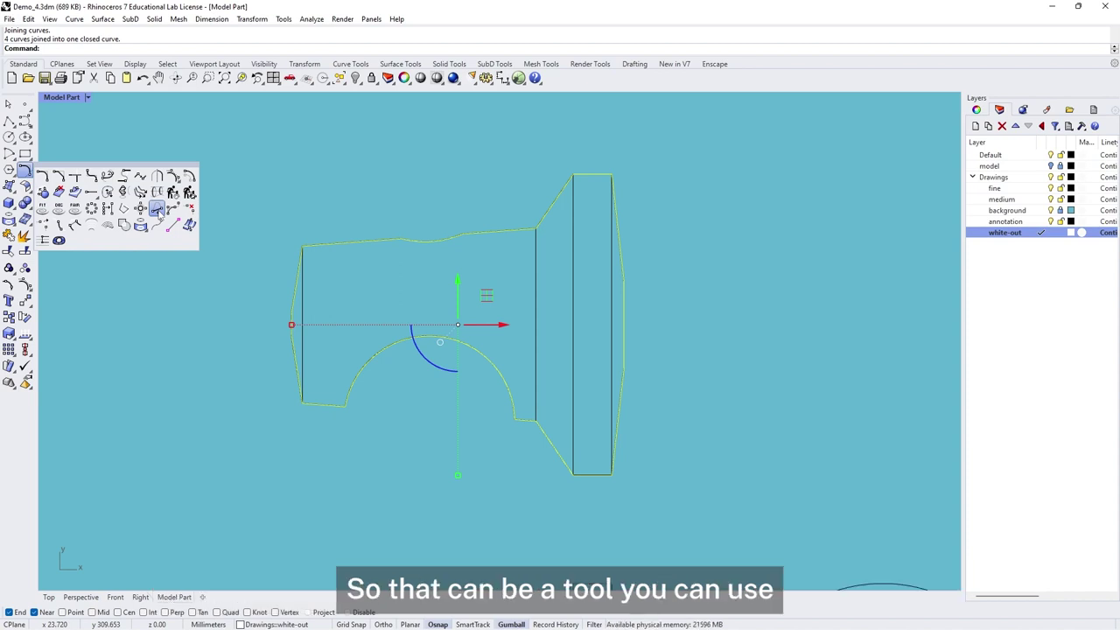
left_click(335, 182)
Fill the joined outline of the upper view with a hatch on the white-out layer.
left_click(447, 239)
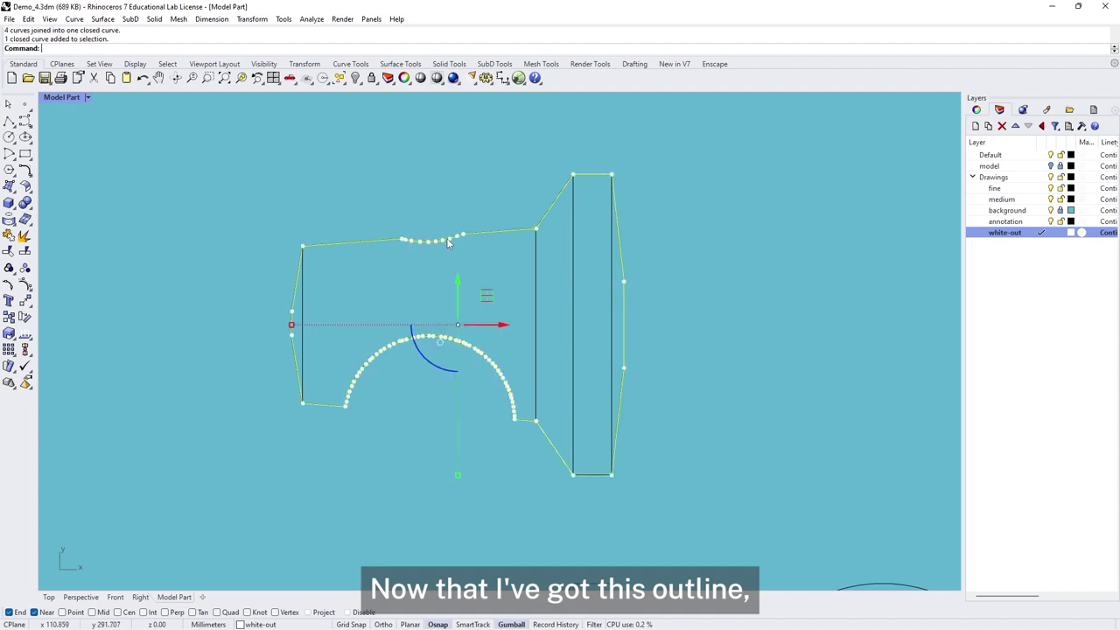
left_click(635, 65)
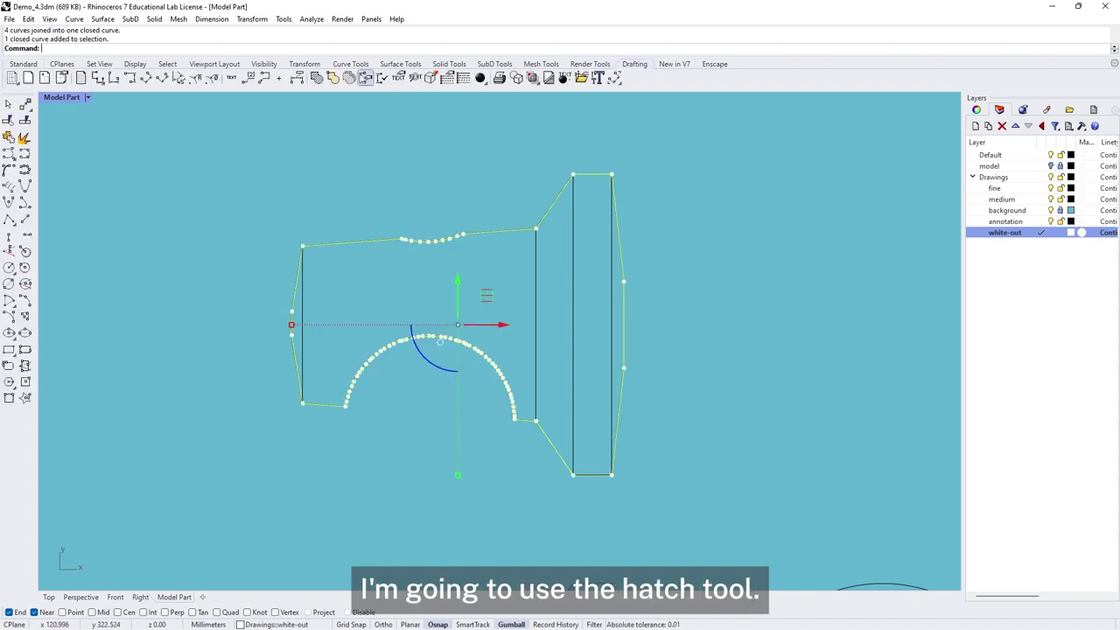
left_click(317, 78)
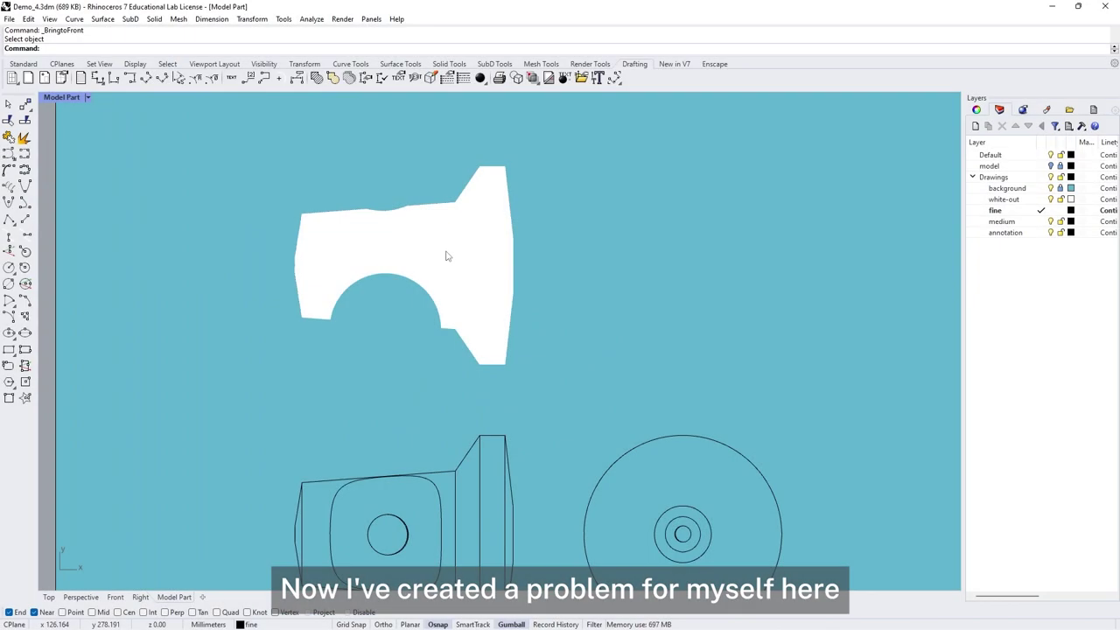
Try to send the white hatch behind the upper view's linework.
left_click(390, 248)
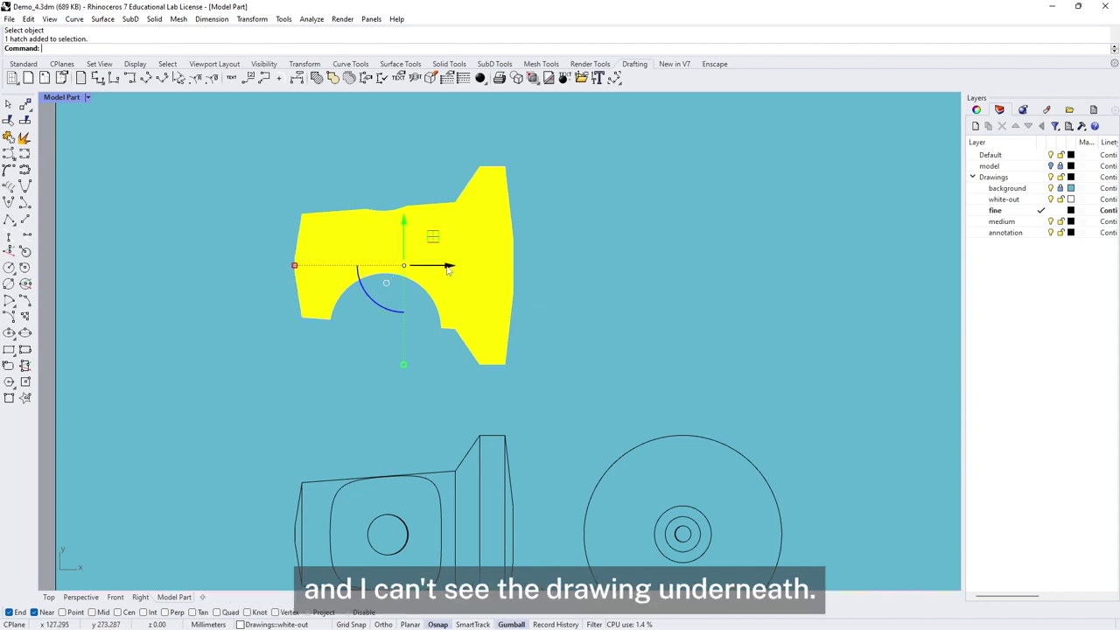
left_click(535, 79)
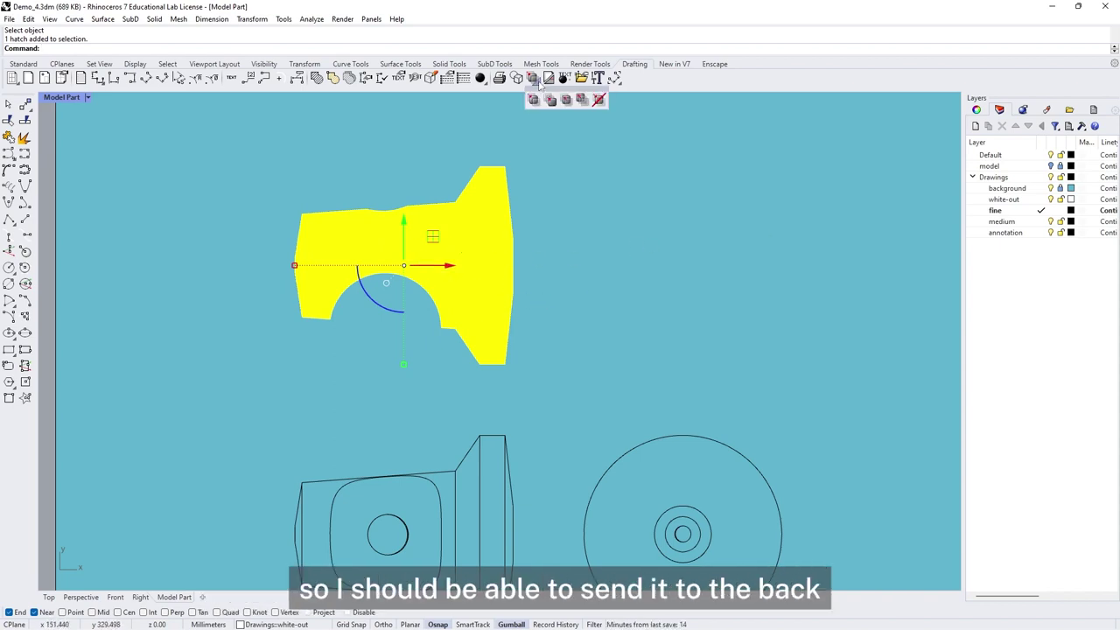
left_click(582, 99)
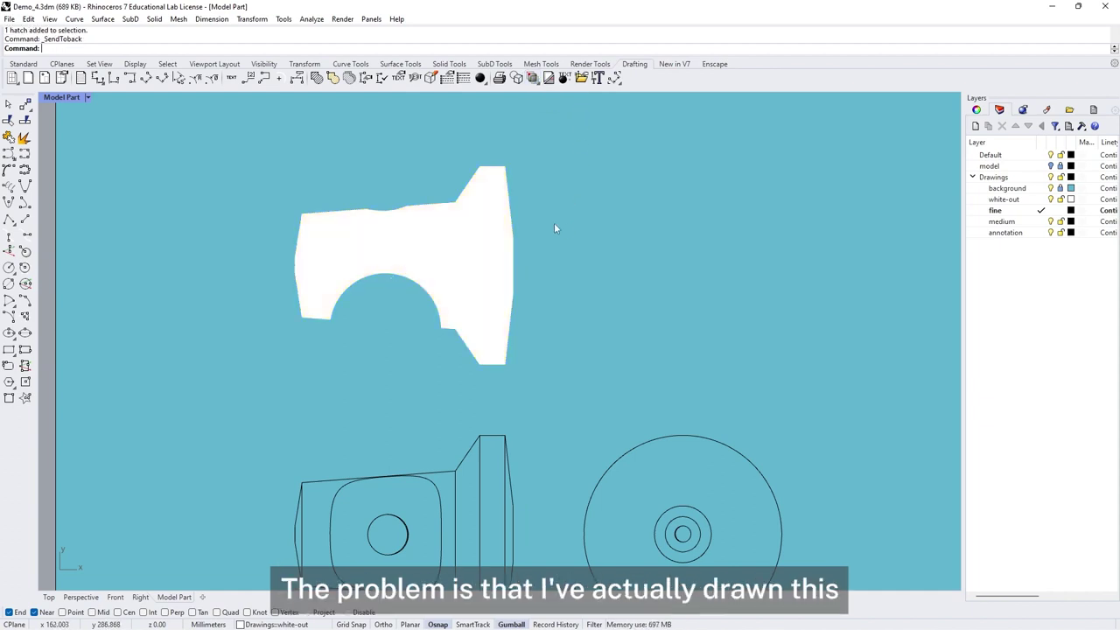
Check whether the hatch sits in page space by entering and leaving the Top detail, and view the layout list.
scroll(493, 236, "down", 4)
left_click(493, 236)
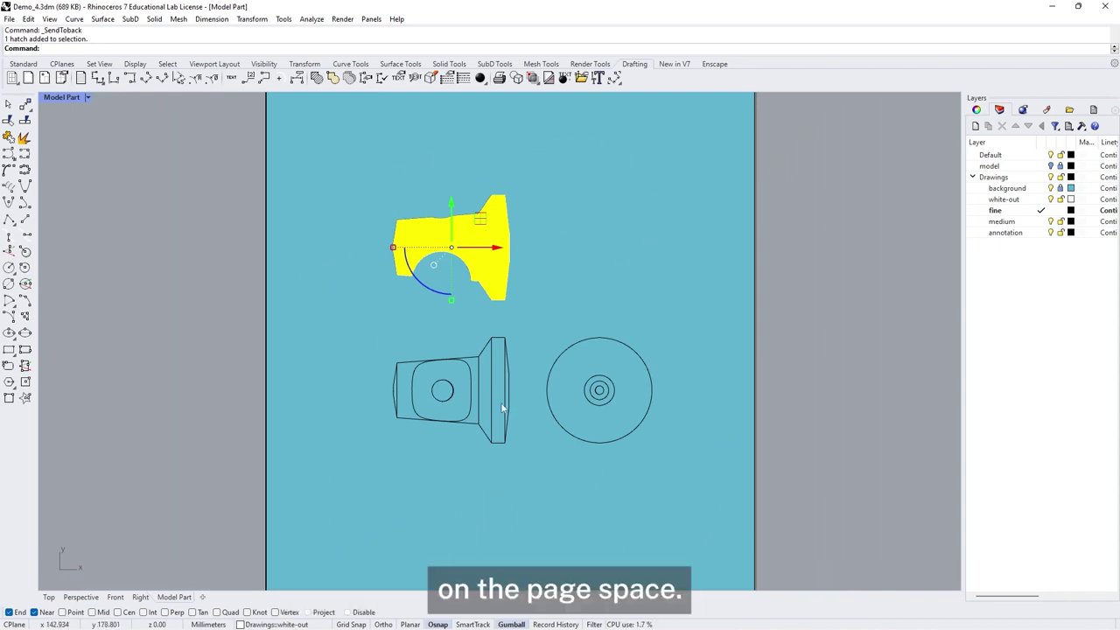
double_click(620, 254)
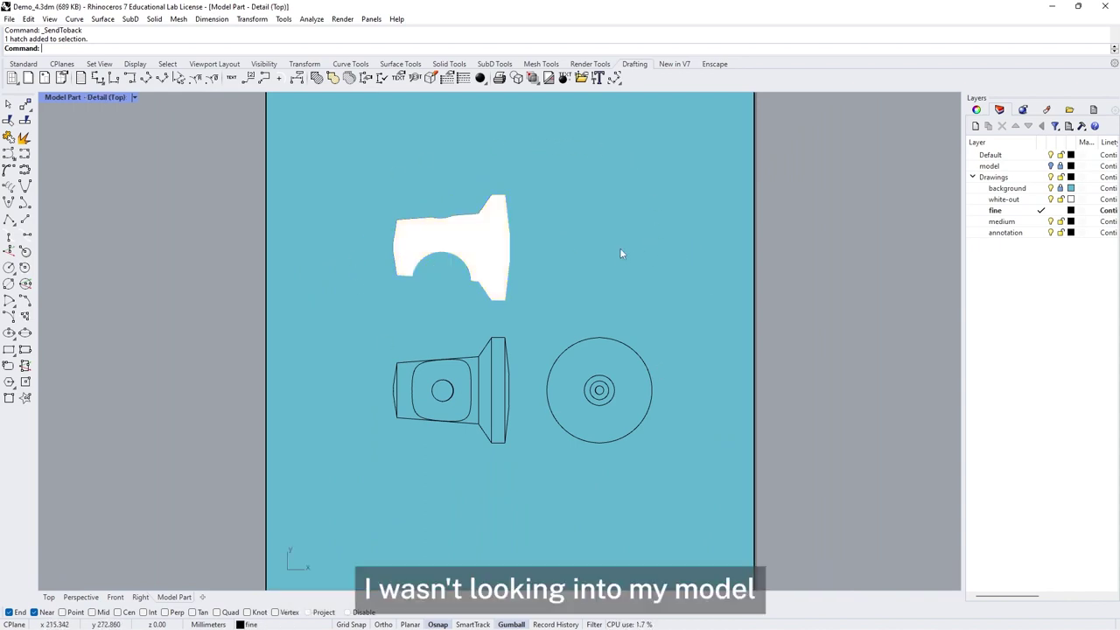
double_click(838, 231)
scroll(759, 222, "down", 1)
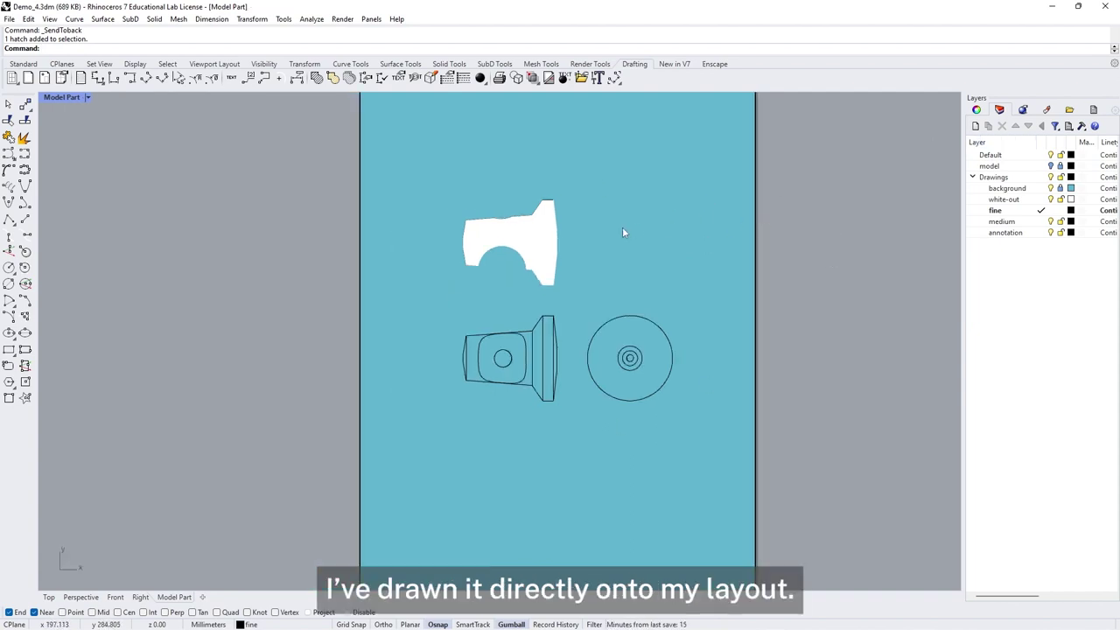
left_click(1092, 109)
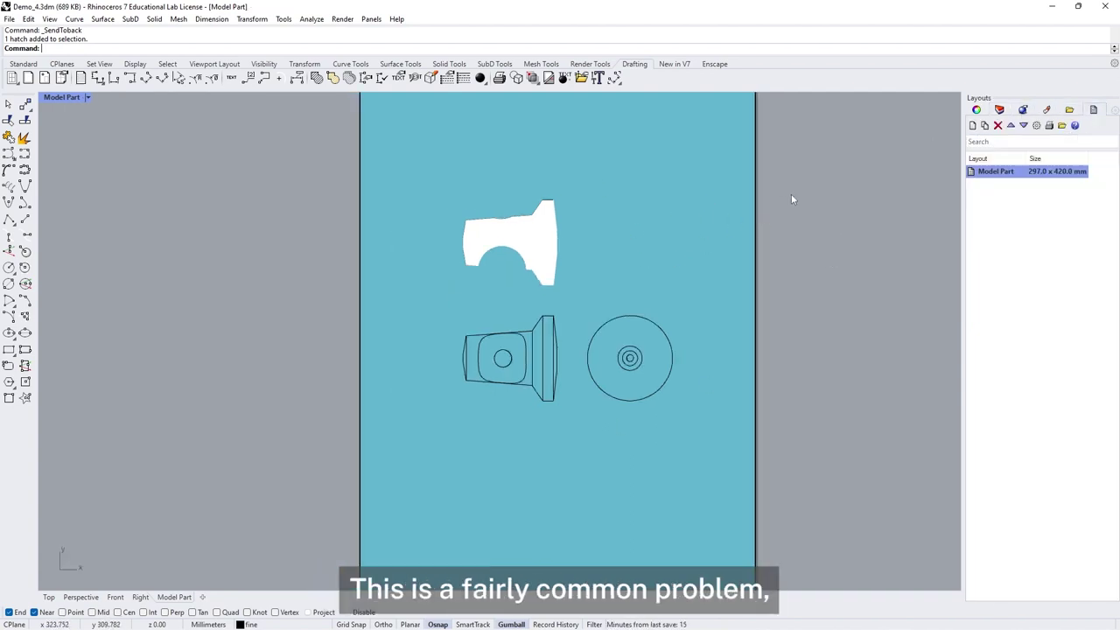
Move the white hatch from the layout page into the Top detail's model space with ChangeSpace.
scroll(741, 268, "up", 4)
left_click(388, 324)
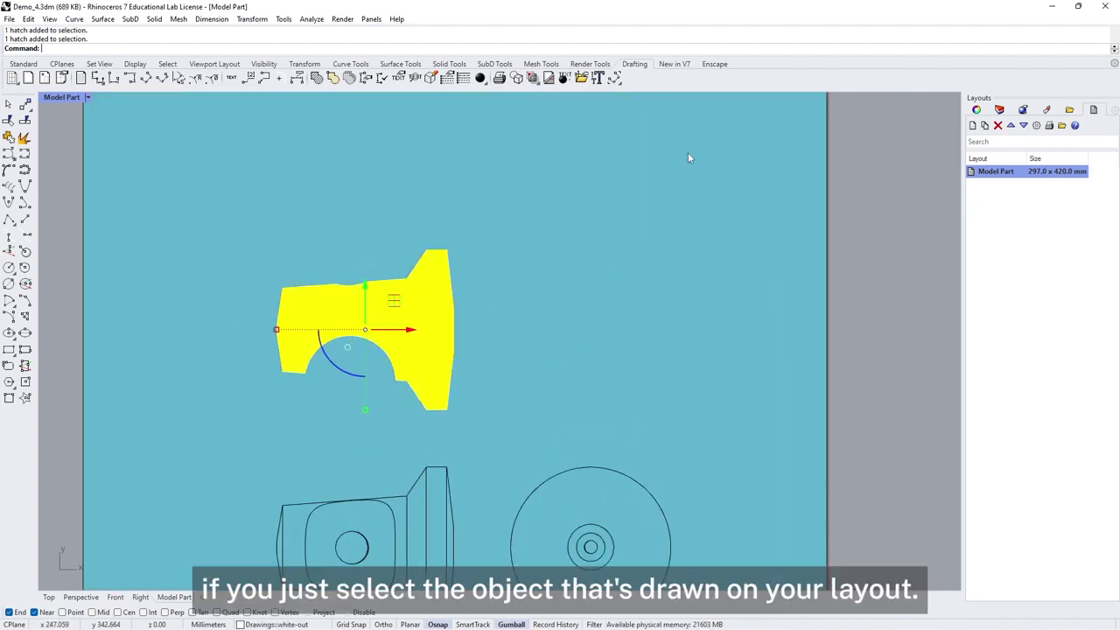
left_click(553, 83)
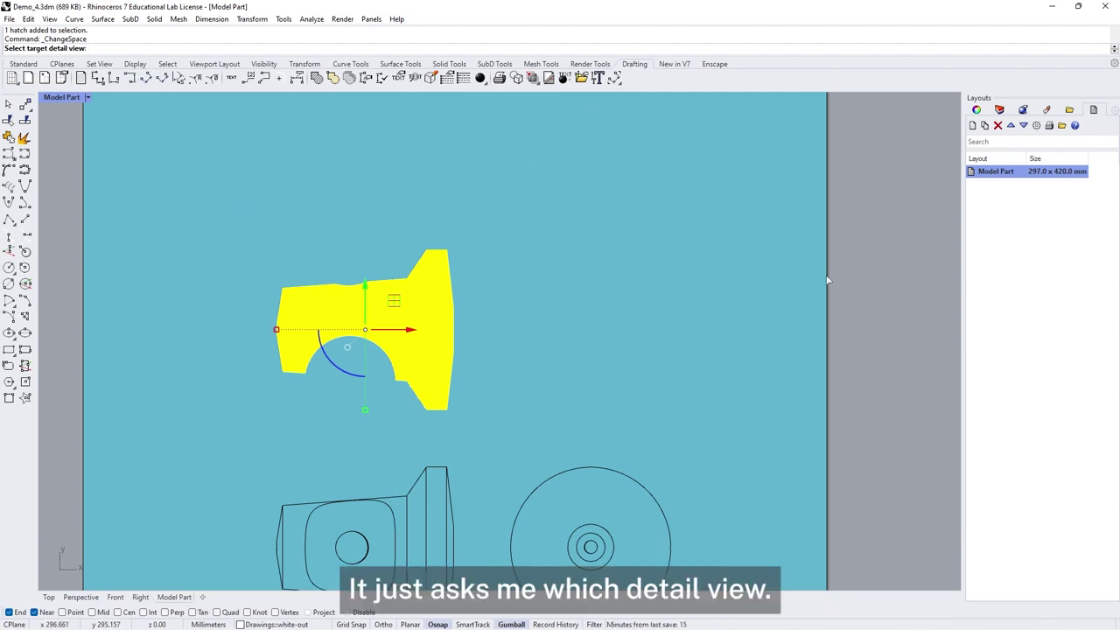
left_click(494, 340)
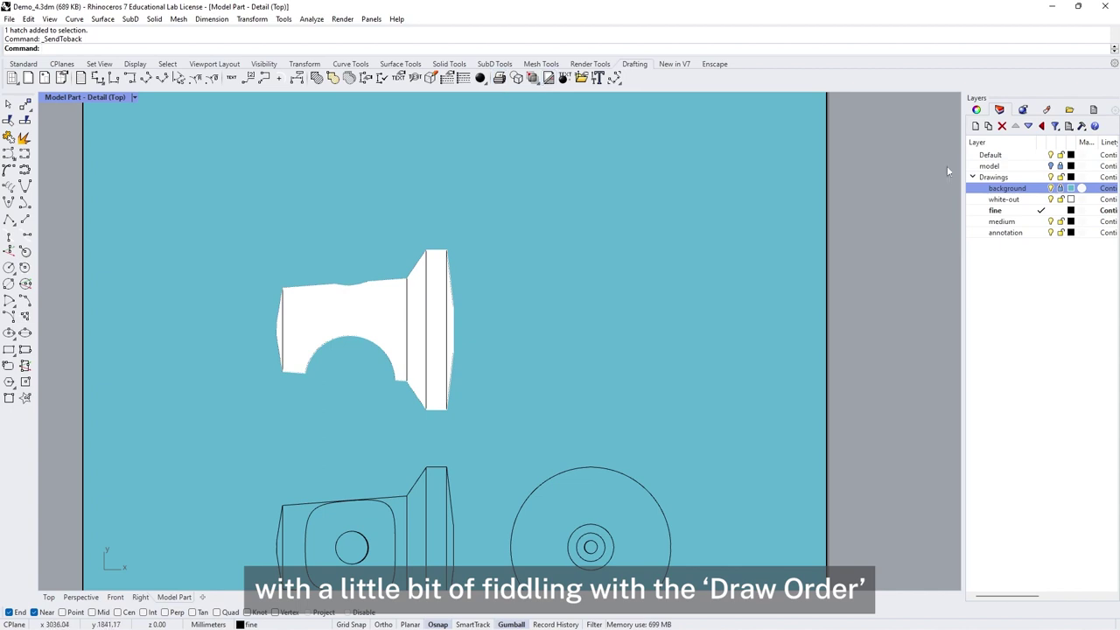
Select the white closed outline curve around the hatch.
scroll(369, 280, "up", 5)
left_click(369, 280)
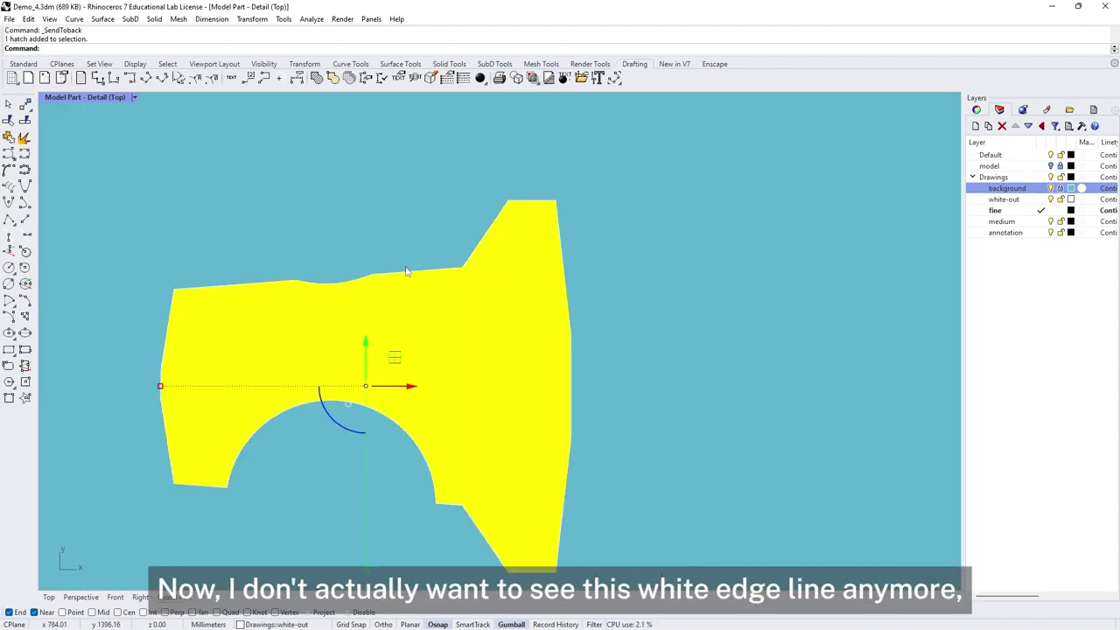
left_click(406, 276)
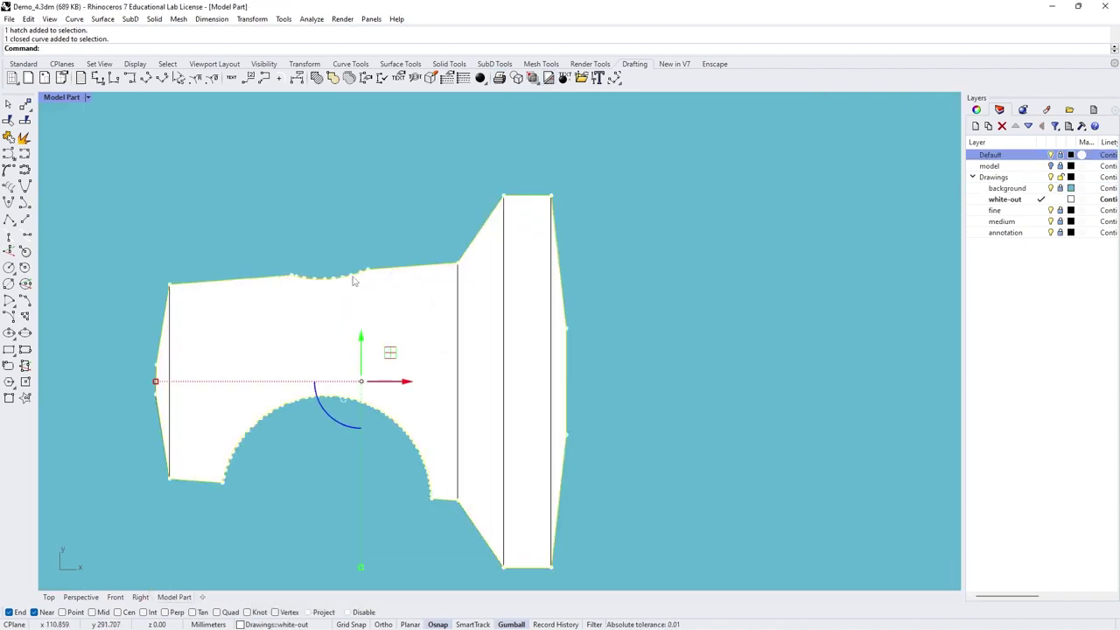
Create a layer named hidden, nested under Drawings, and turn it off.
left_click(977, 126)
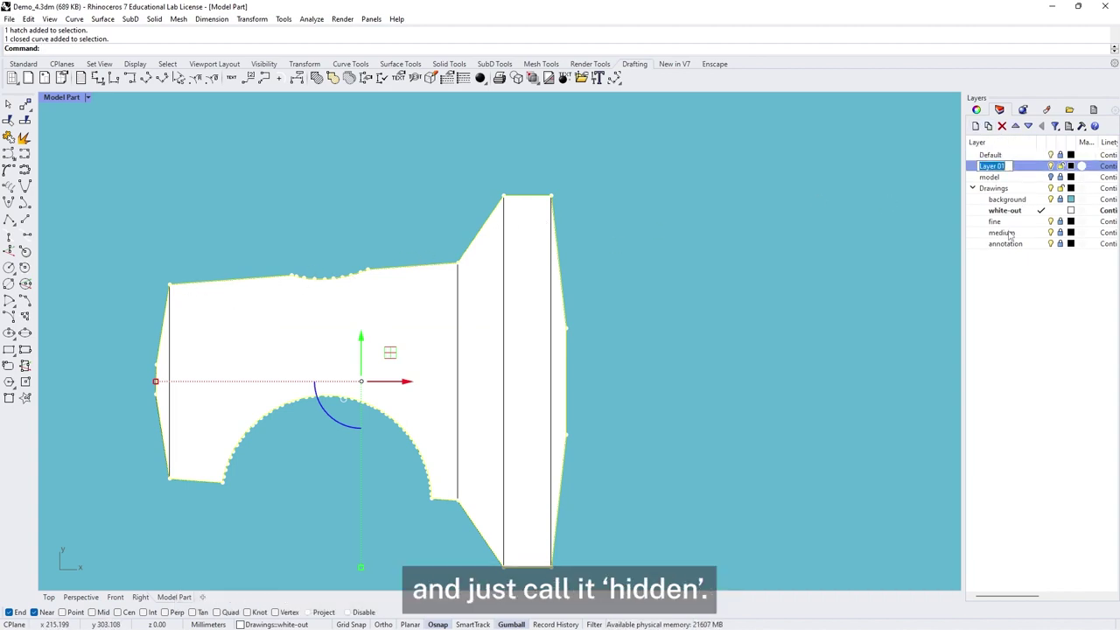
type("hidden")
key("Return")
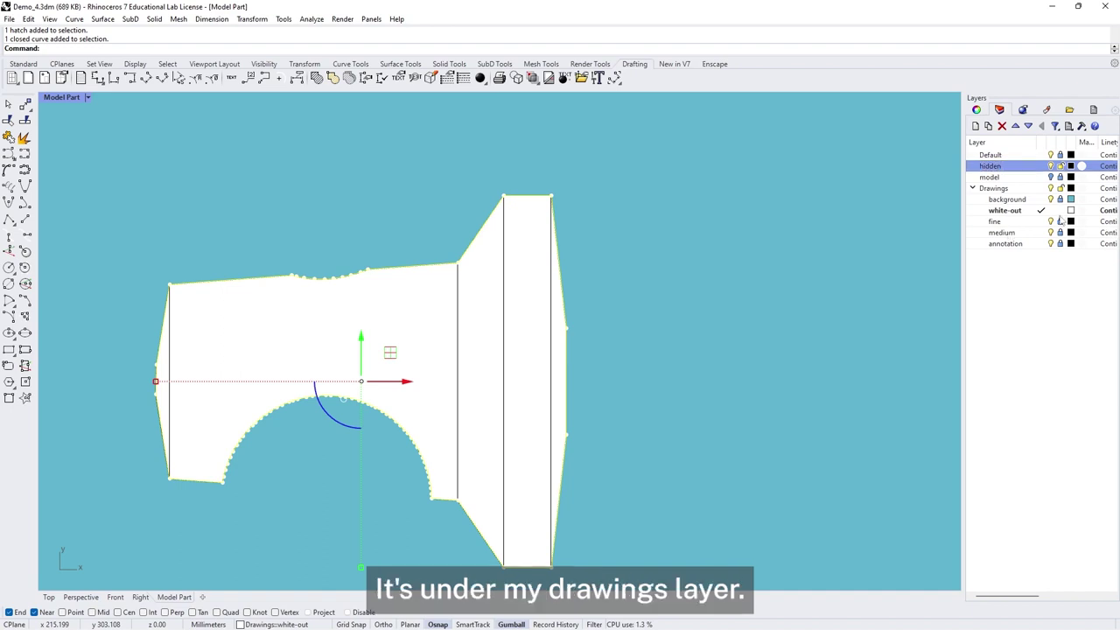
left_click_drag(1004, 166, 1016, 189)
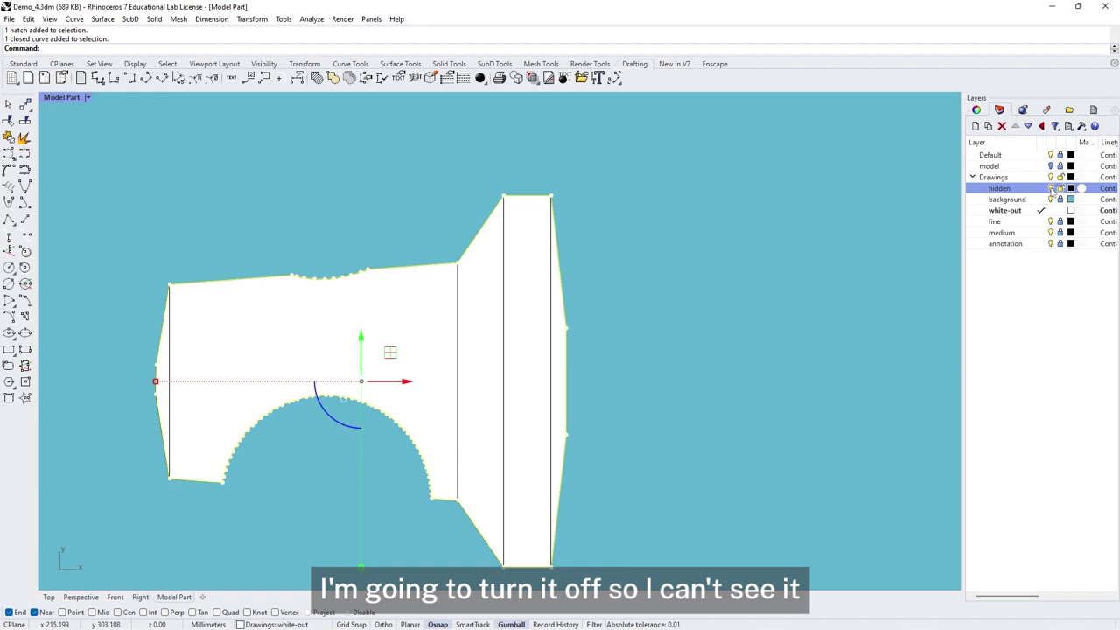
Assign the selected outline curve to the hidden layer.
left_click(976, 110)
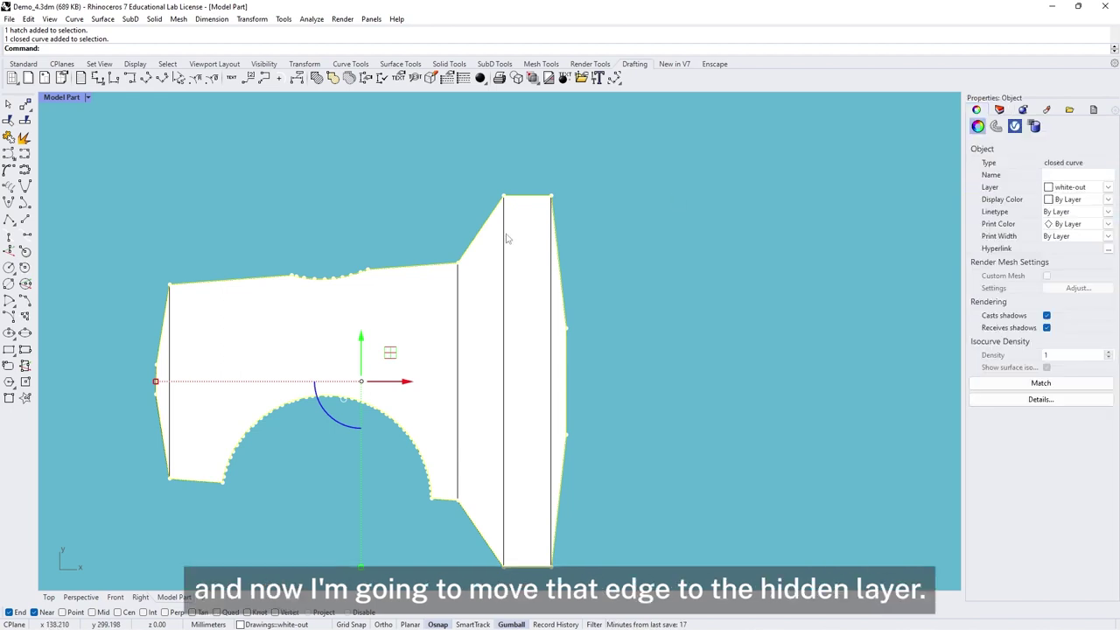
left_click(1107, 187)
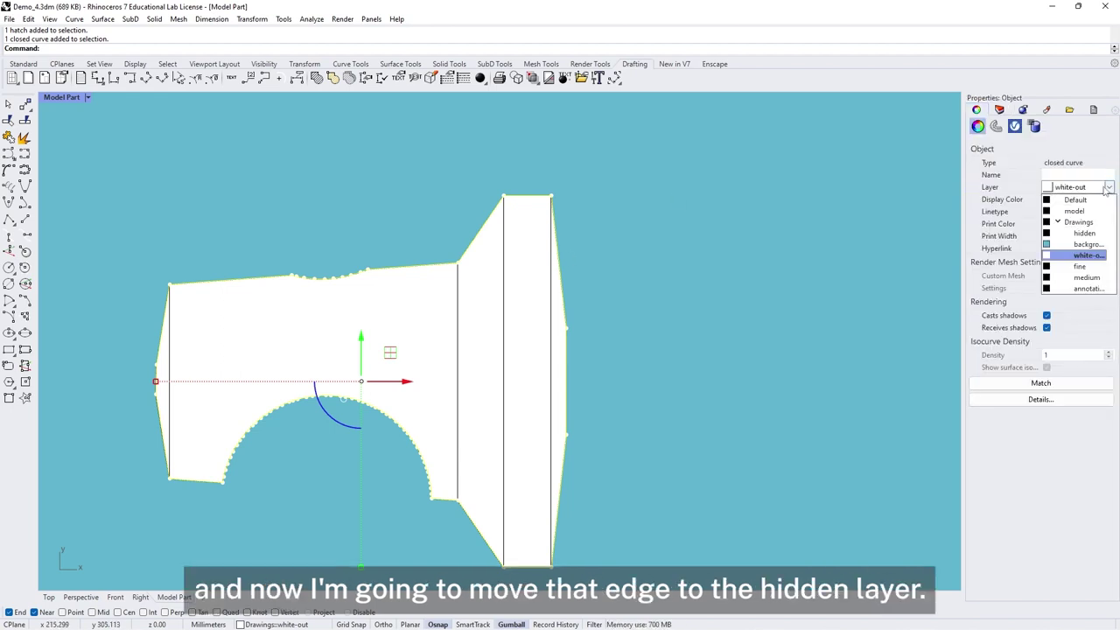
left_click(1083, 232)
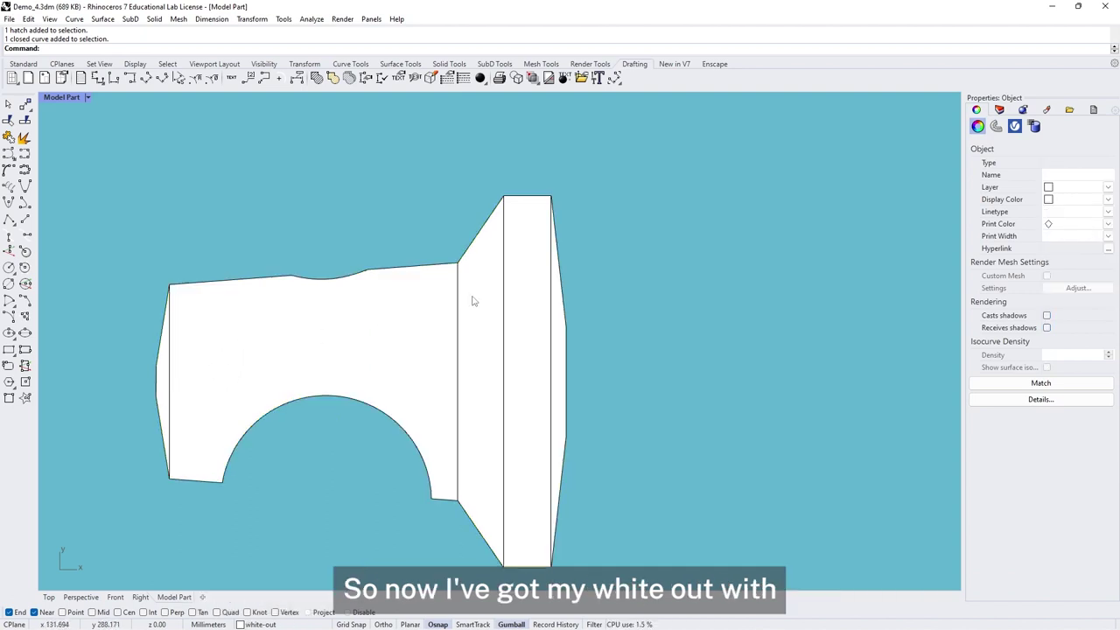
Draw a circle tracing the round hole in the side view that also shows the rounded-square outline.
scroll(367, 286, "down", 2)
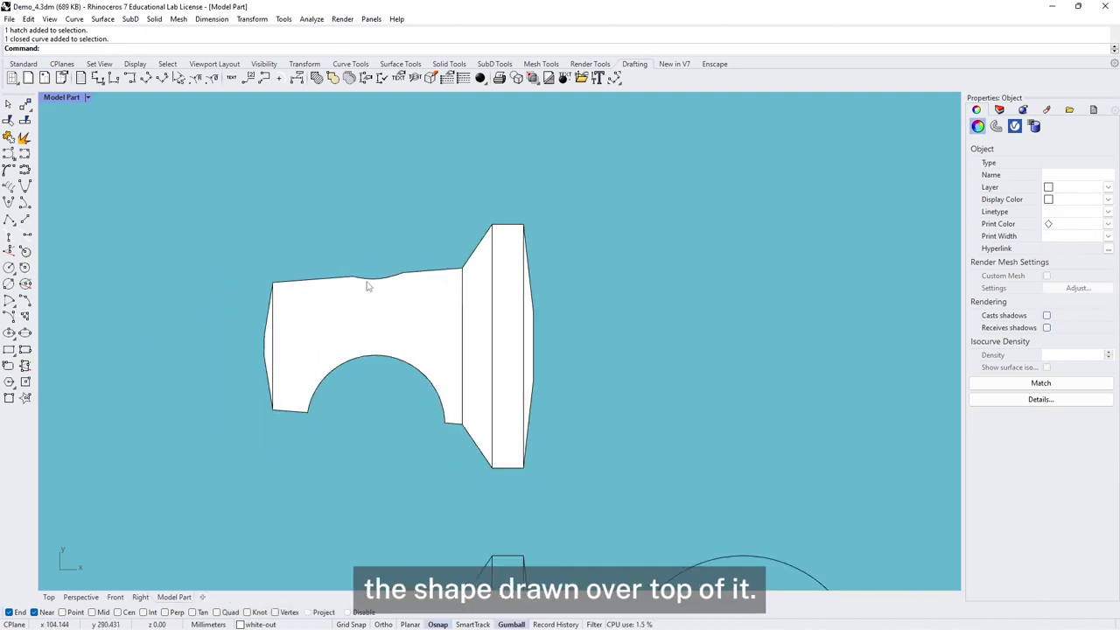
scroll(524, 306, "down", 1)
right_click_drag(604, 379, 574, 300)
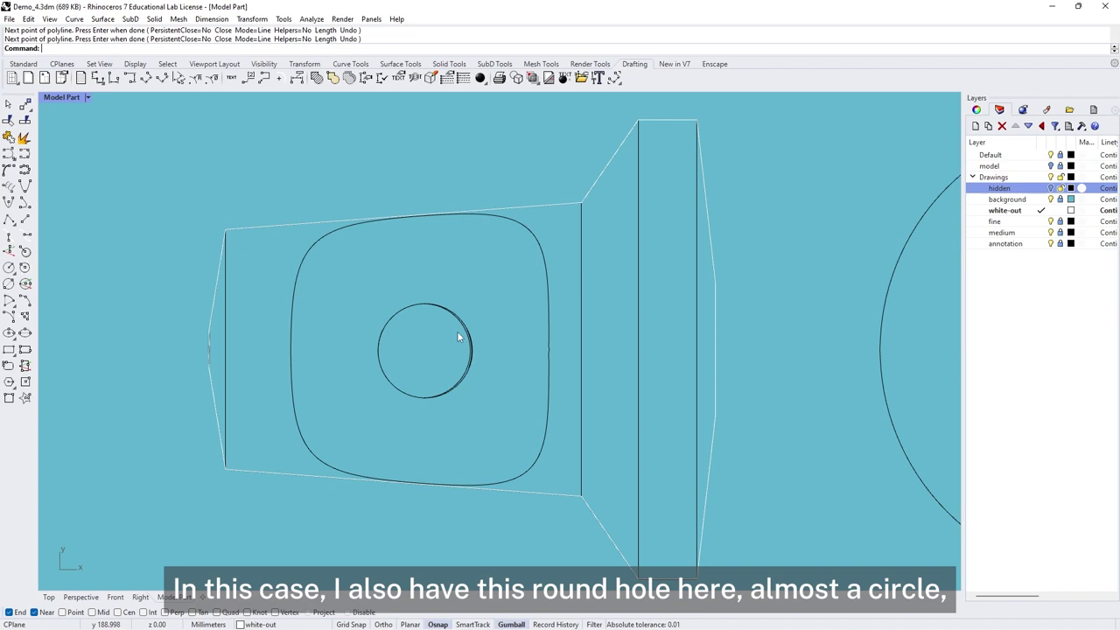
scroll(446, 350, "up", 5)
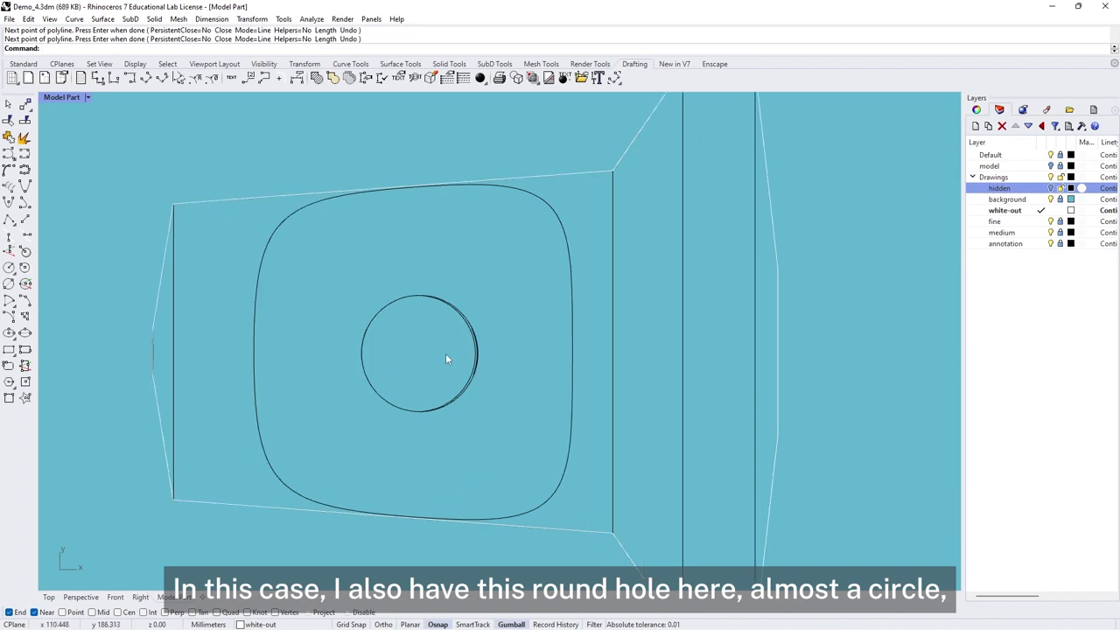
type("c")
key("Return")
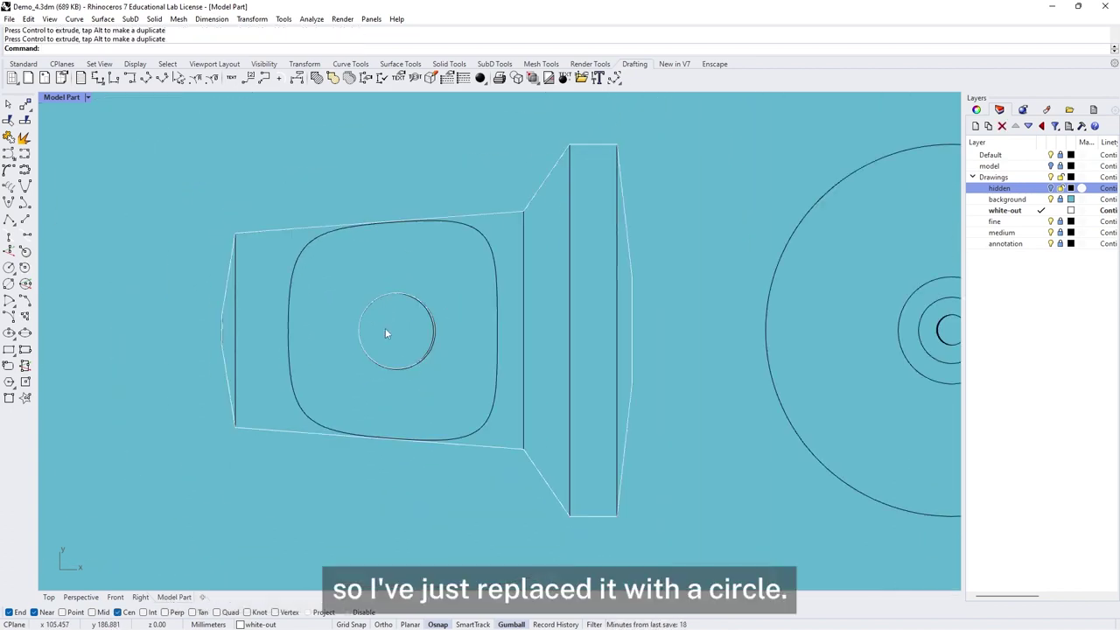
Fill the area between that view's white outer outline and the hole circle with a Solid hatch.
left_click(499, 215)
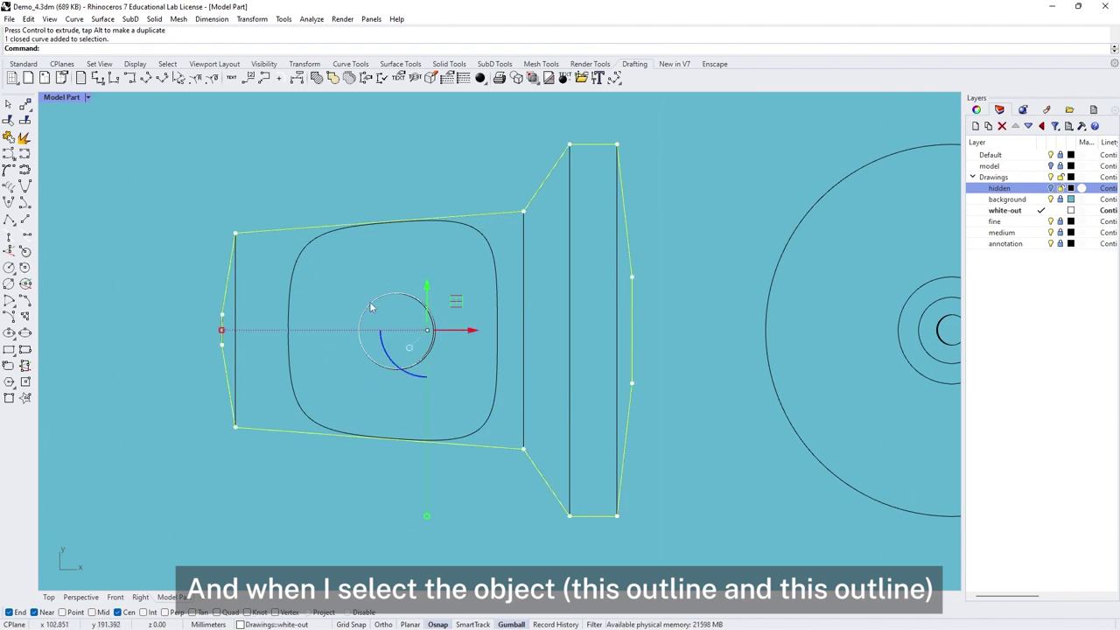
left_click(370, 307, "shift")
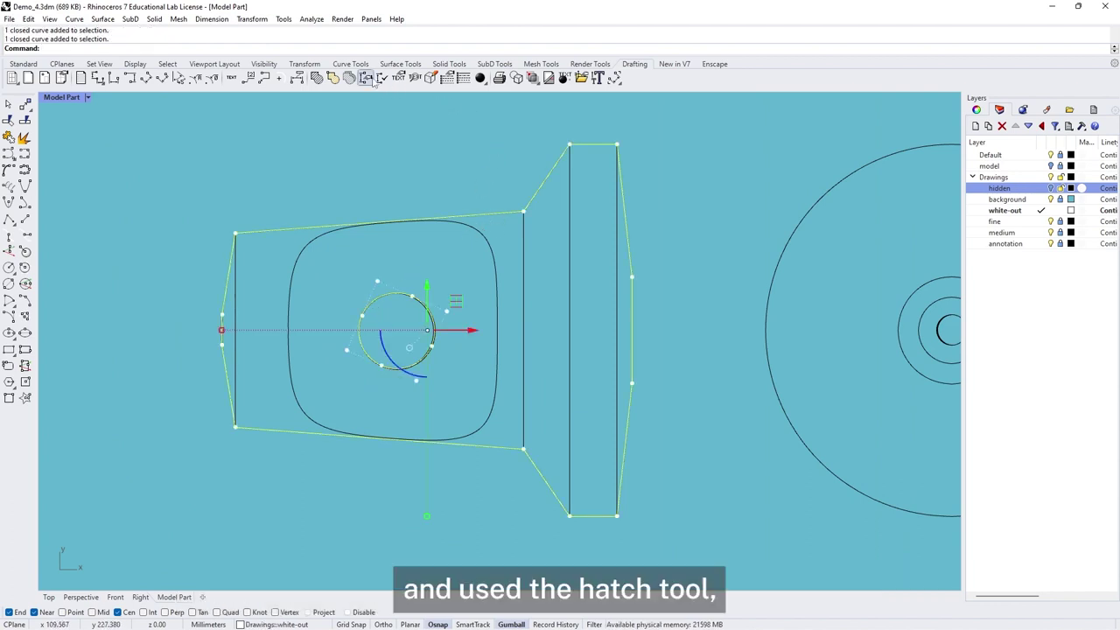
left_click(316, 78)
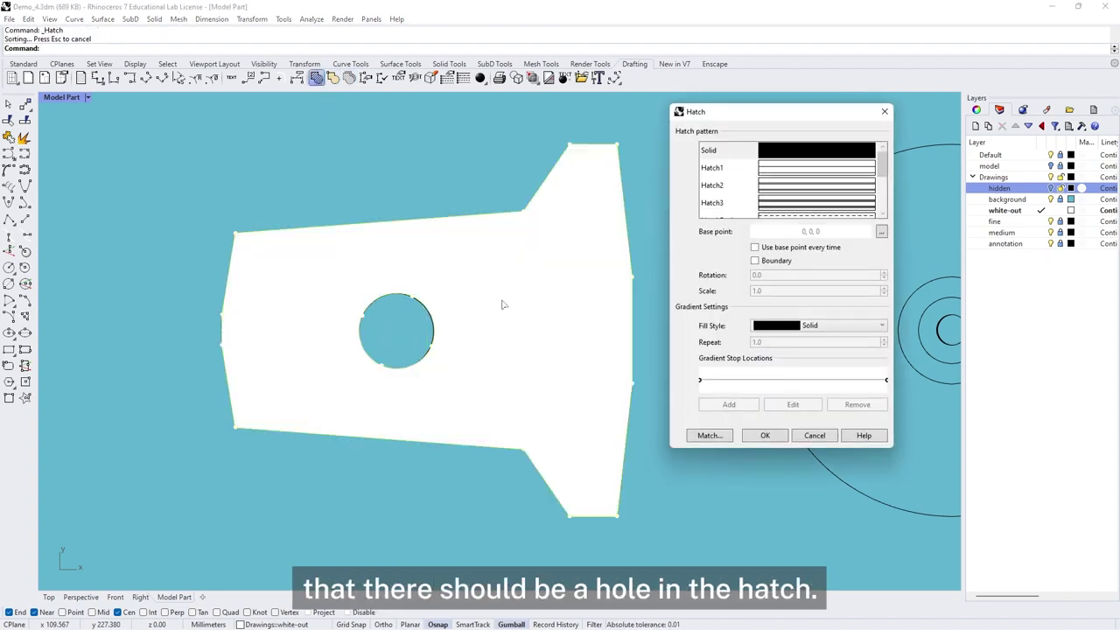
key("Return")
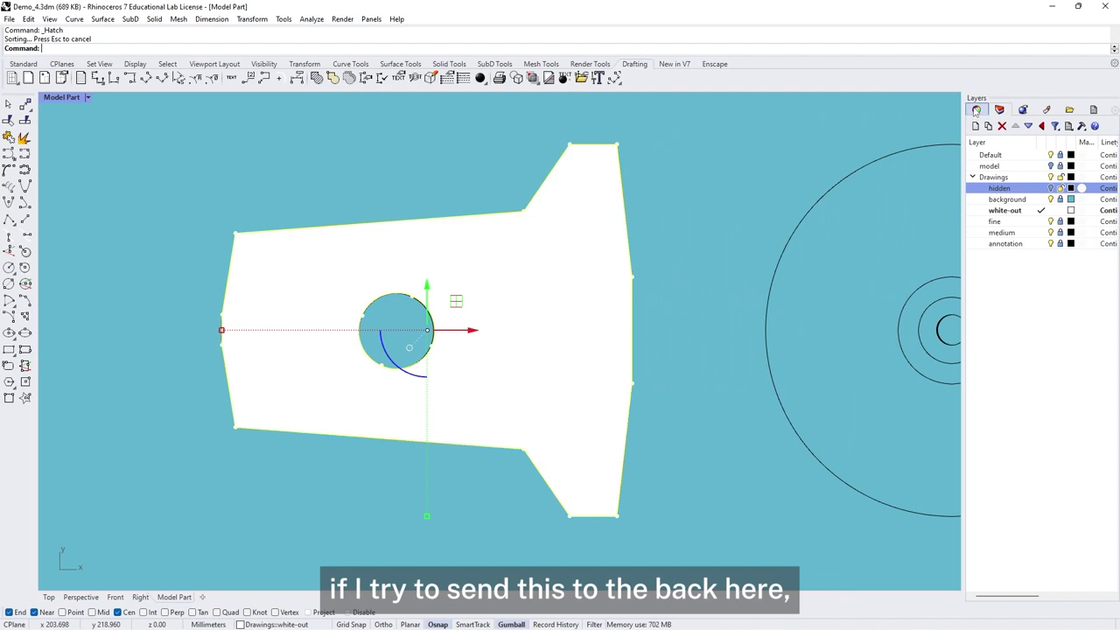
Move the holed hatch from the layout page into the Top detail's model space and send it behind the drawing lines.
left_click(532, 78)
left_click(584, 108)
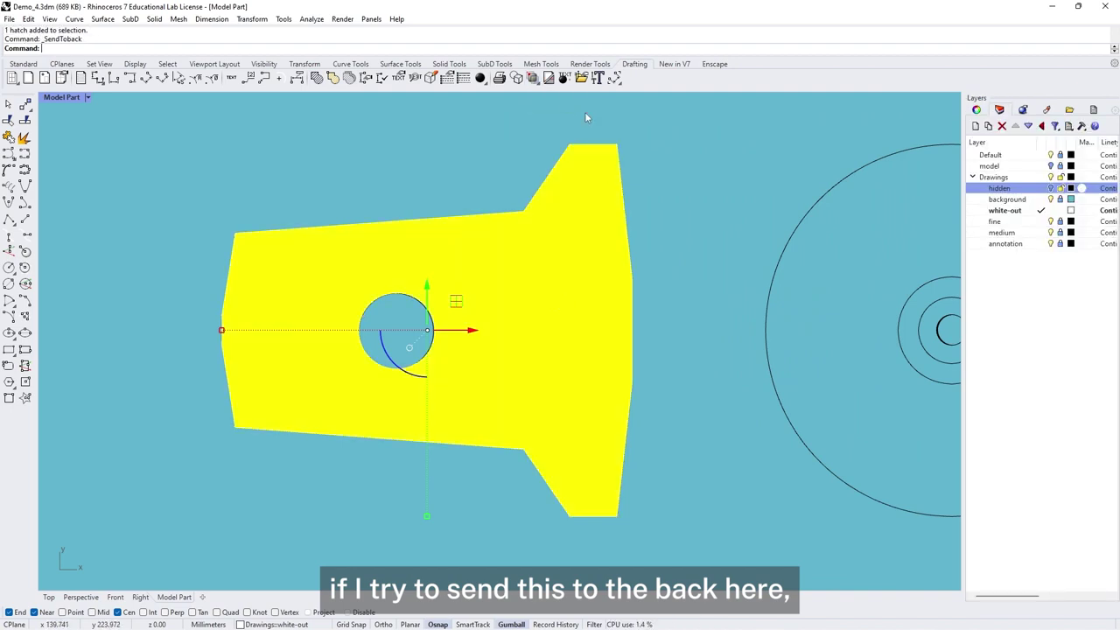
scroll(642, 243, "down", 10)
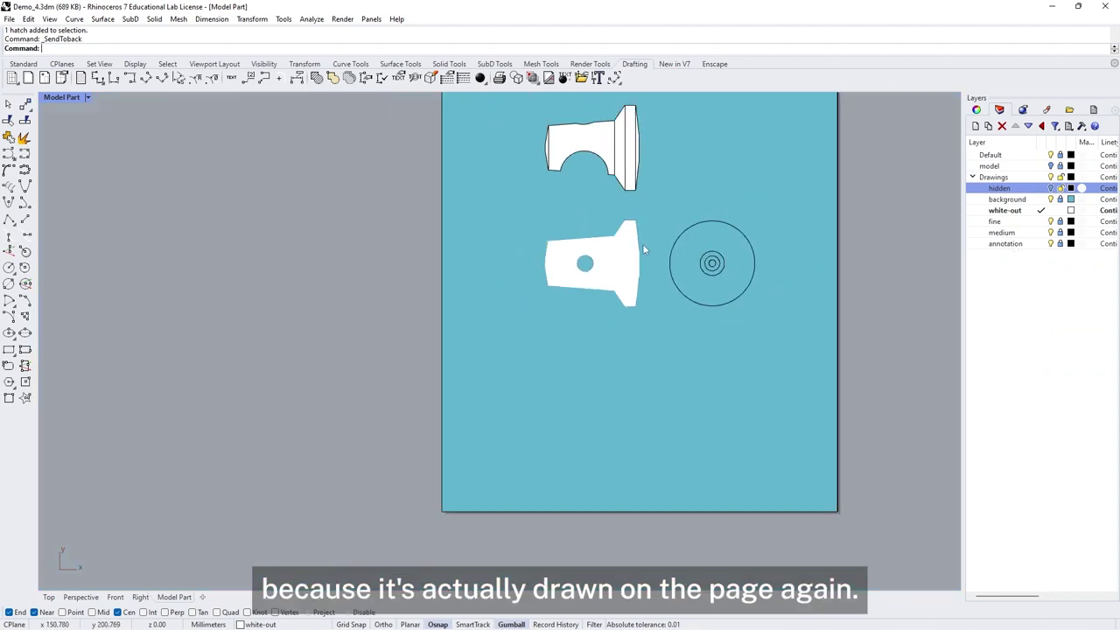
right_click_drag(699, 262, 578, 333)
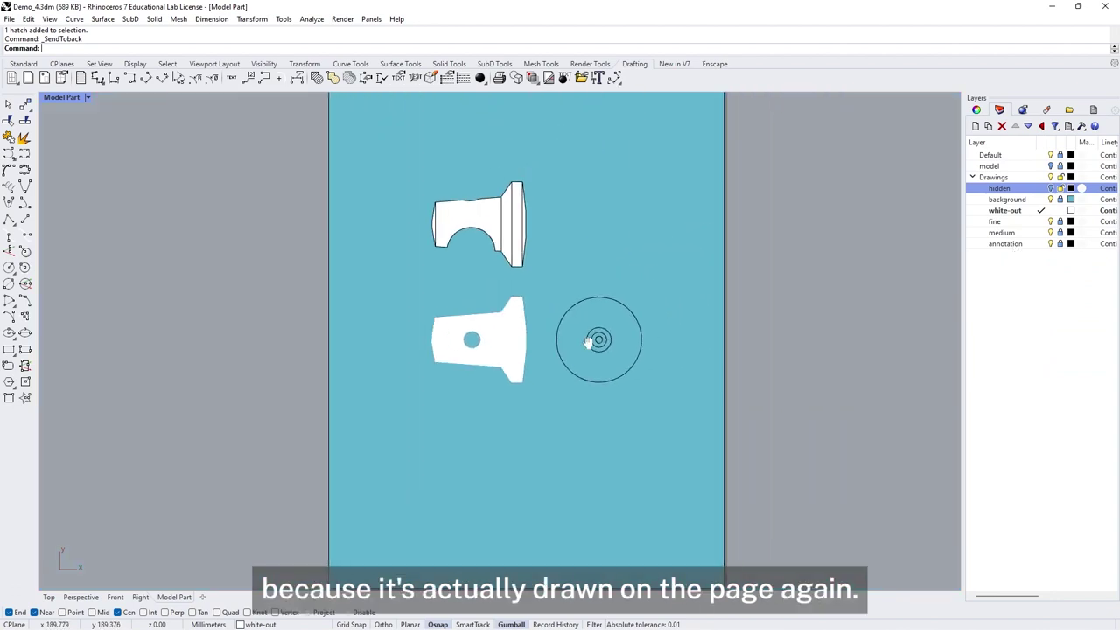
left_click(504, 338)
left_click(549, 78)
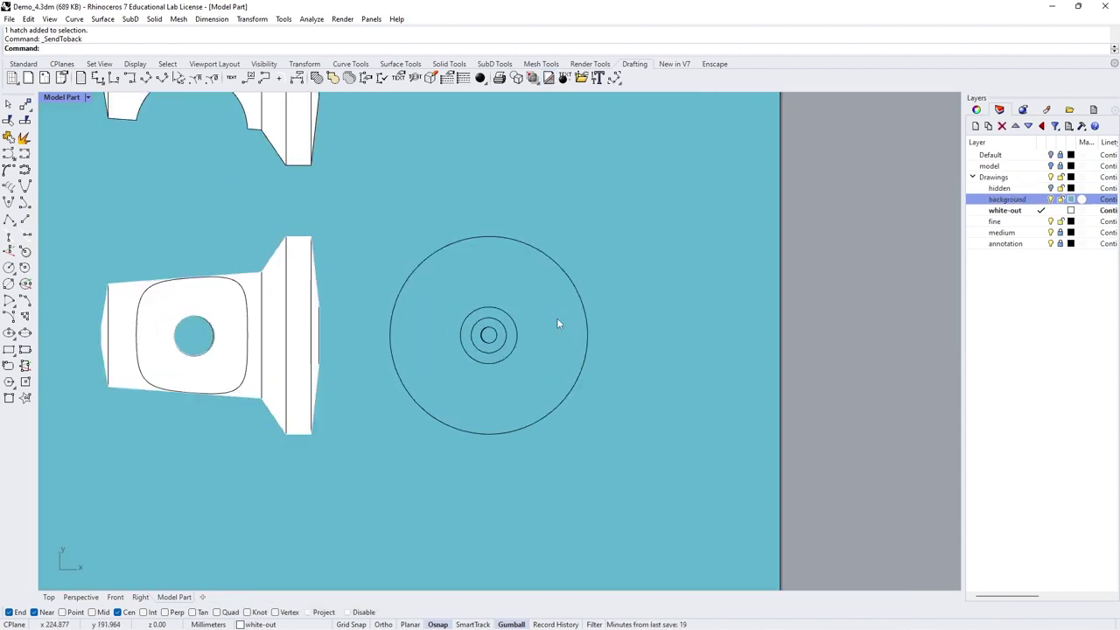
Inside the Top detail, draw a circle from the round end view's centre to its outer edge, about 320 mm in radius.
scroll(560, 319, "up", 2)
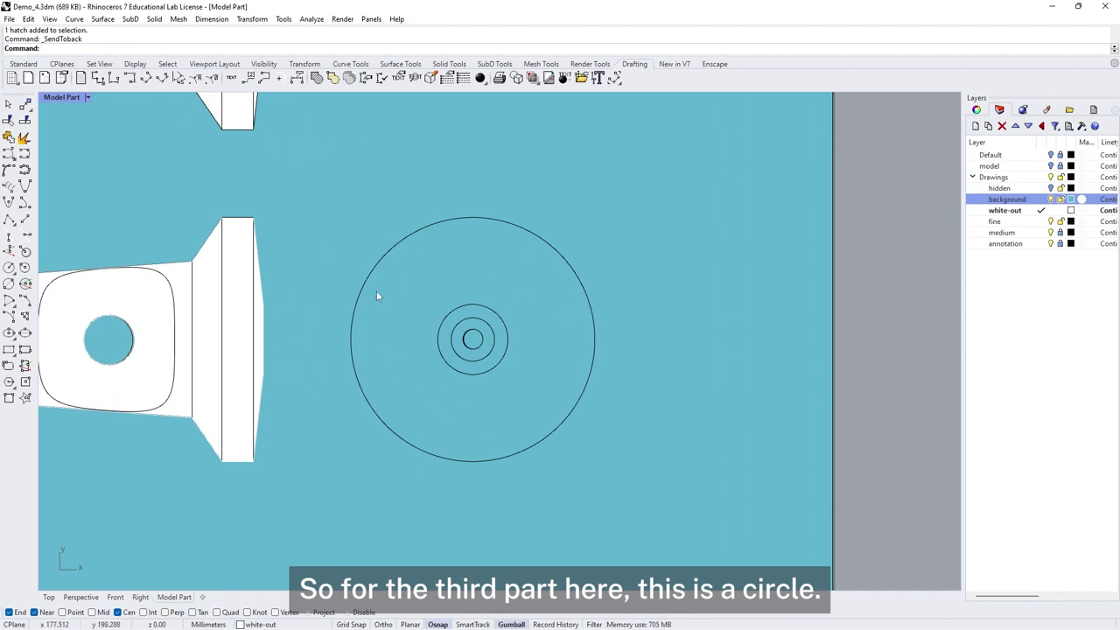
scroll(448, 346, "up", 1)
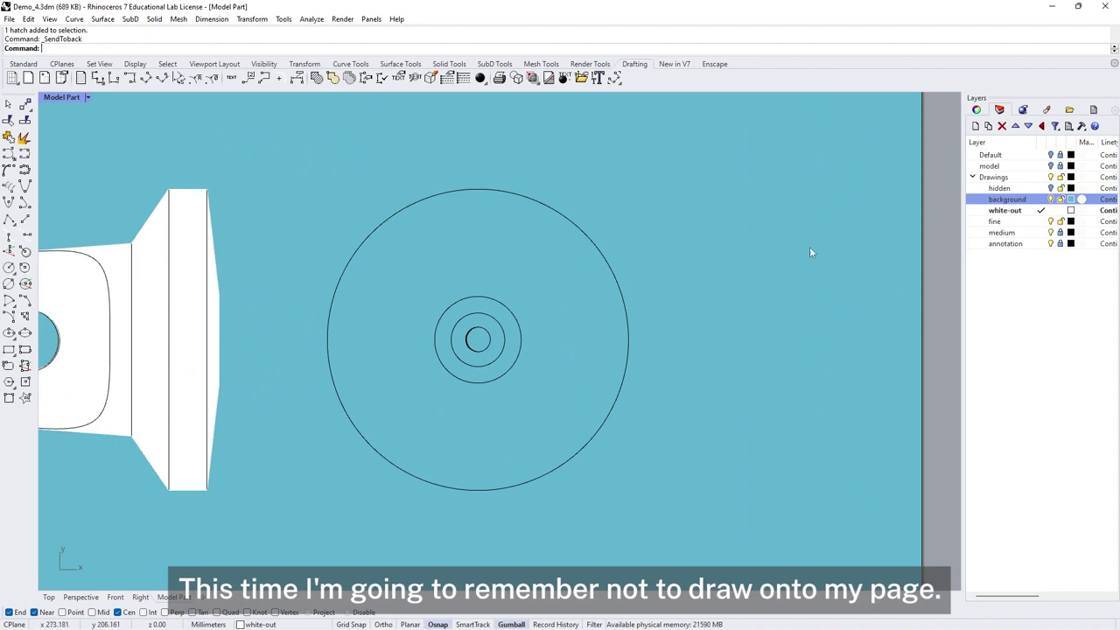
double_click(683, 271)
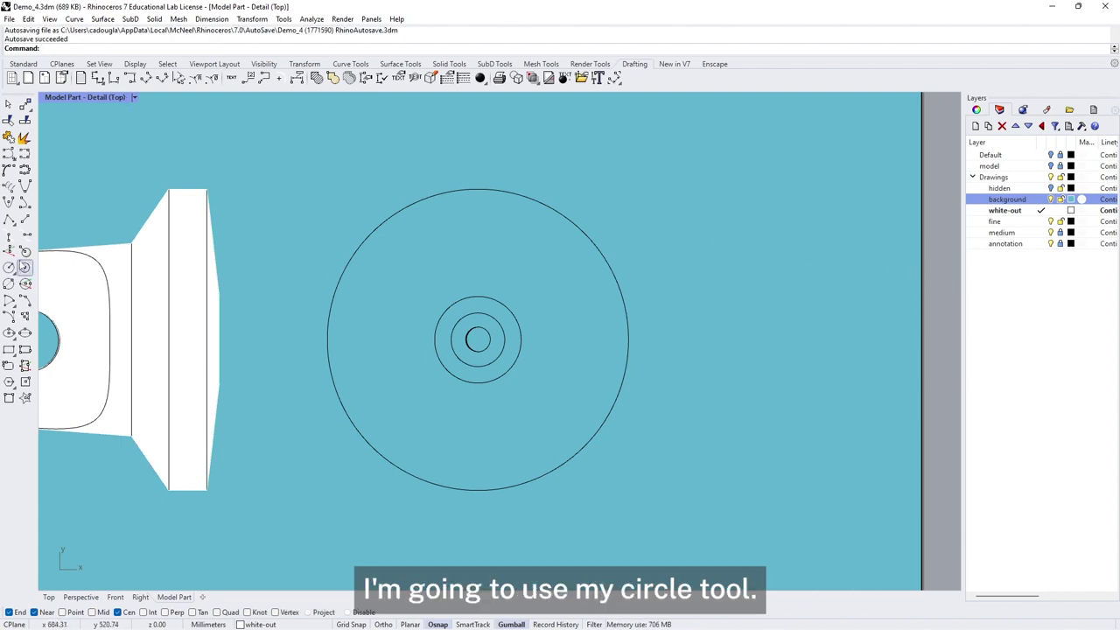
left_click(9, 266)
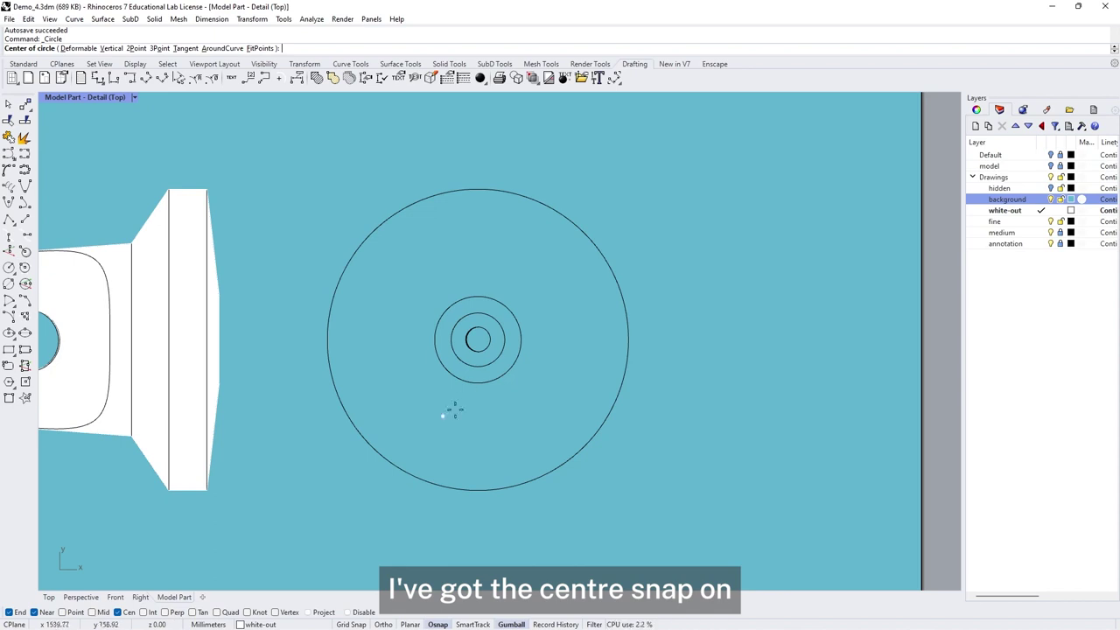
scroll(478, 350, "up", 3)
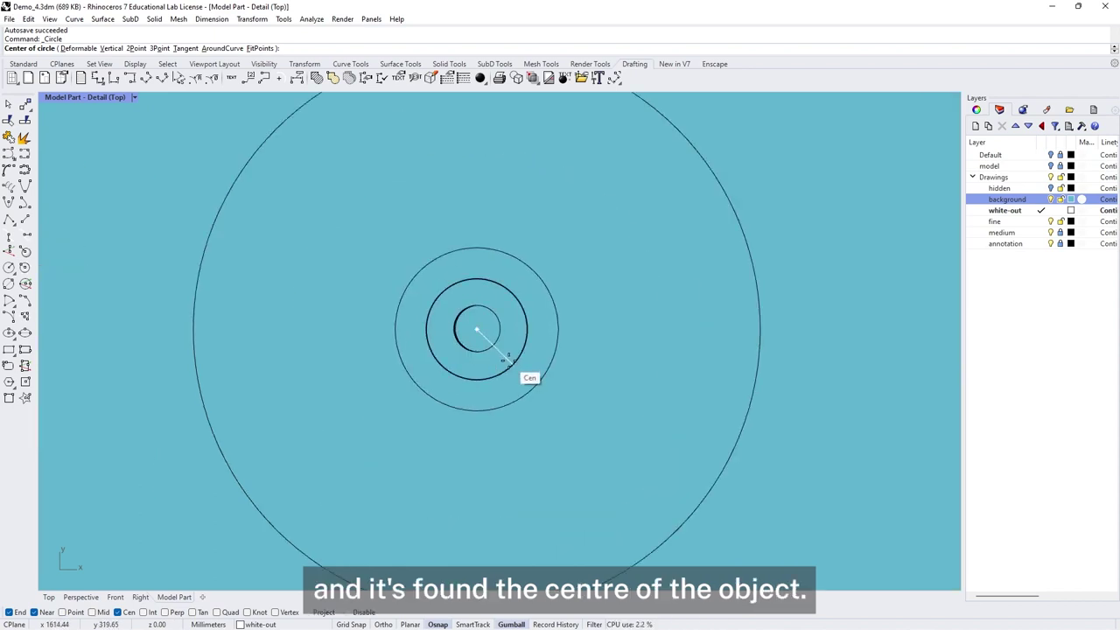
left_click(505, 358)
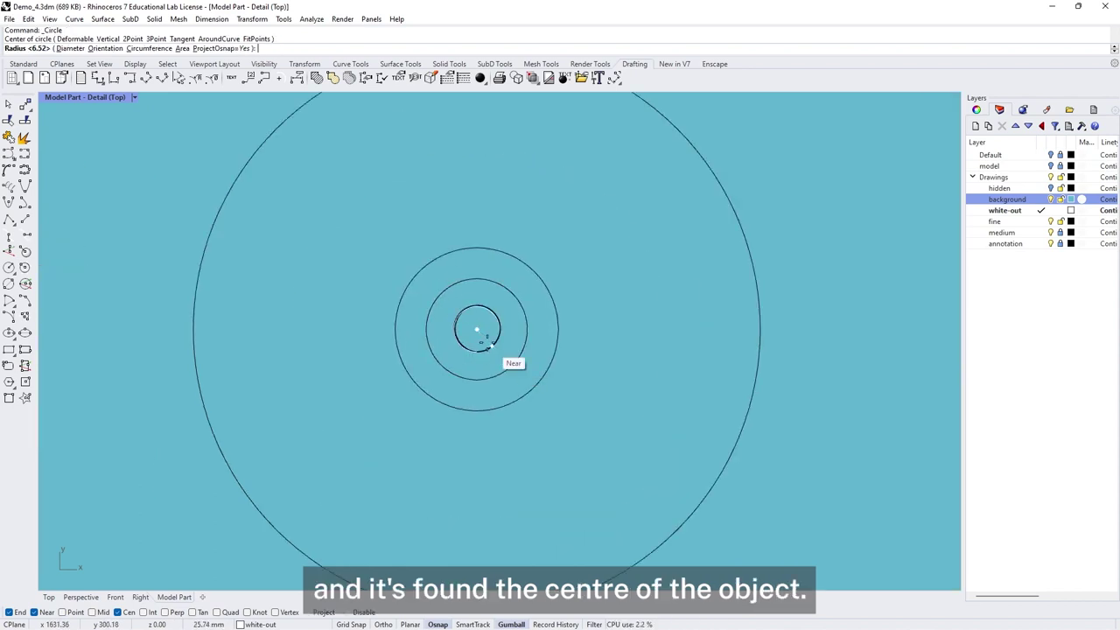
left_click(117, 612)
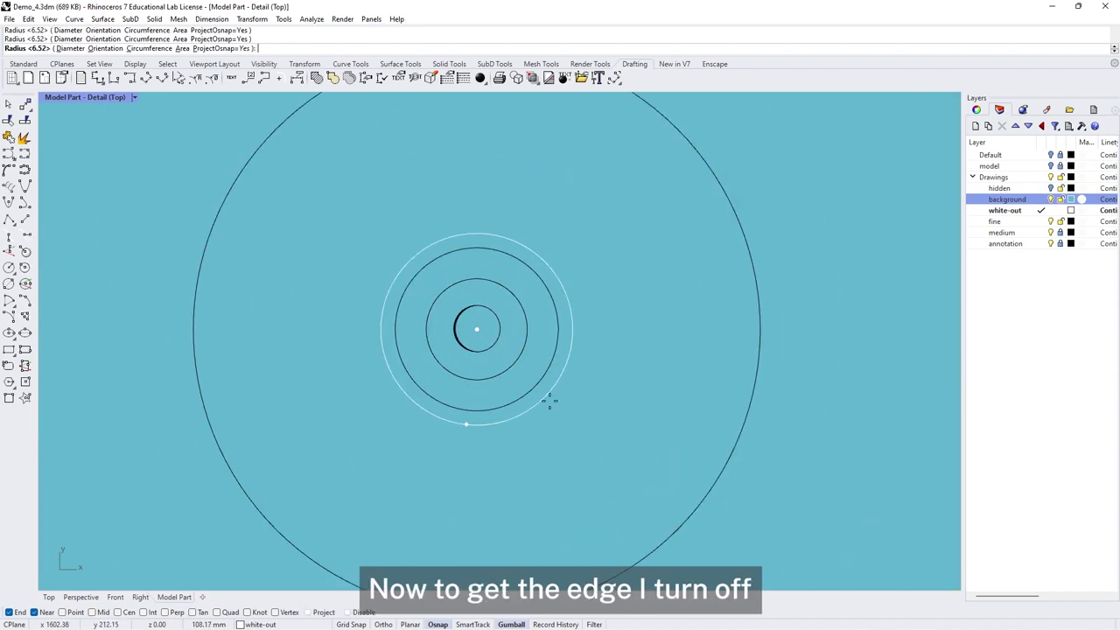
left_click(753, 352)
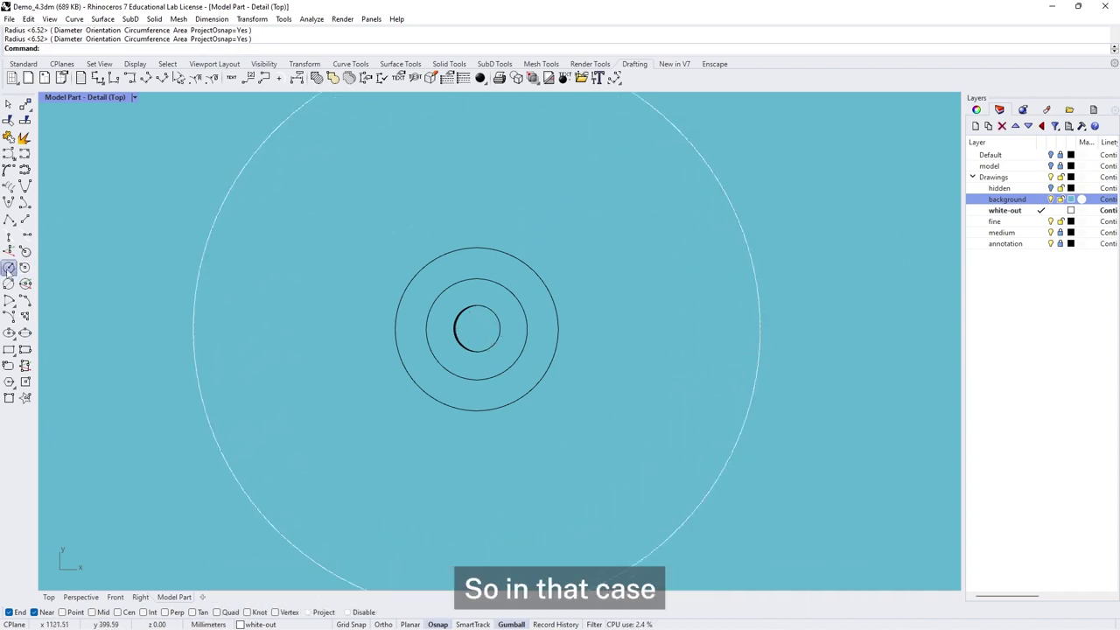
Draw a second circle, centred on the round end view, tracing the edge of its small central hole.
left_click(9, 267)
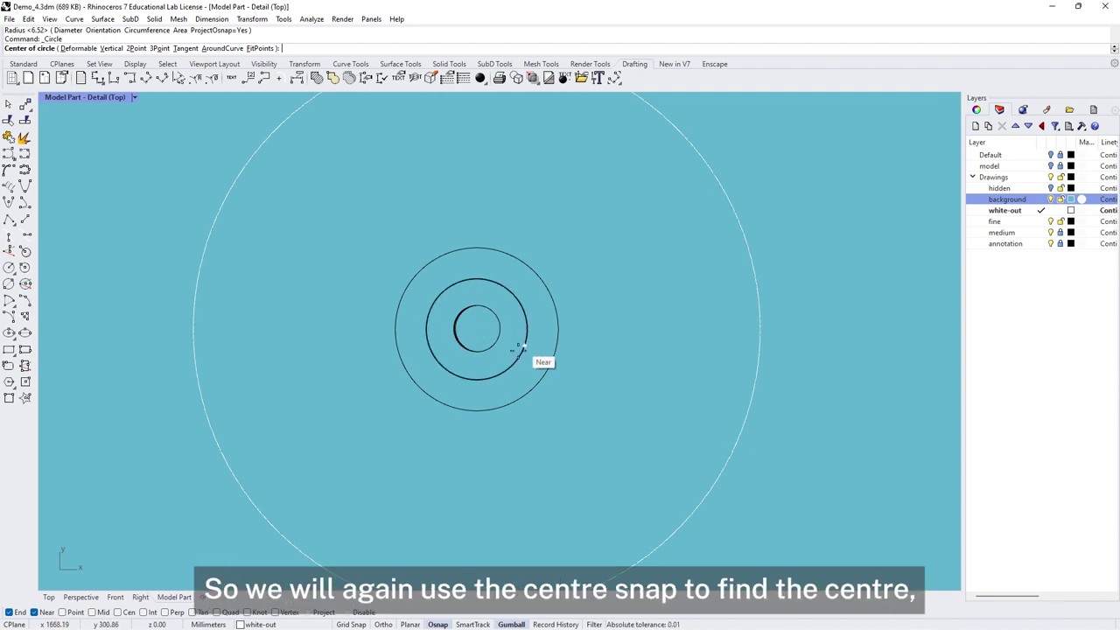
left_click(119, 611)
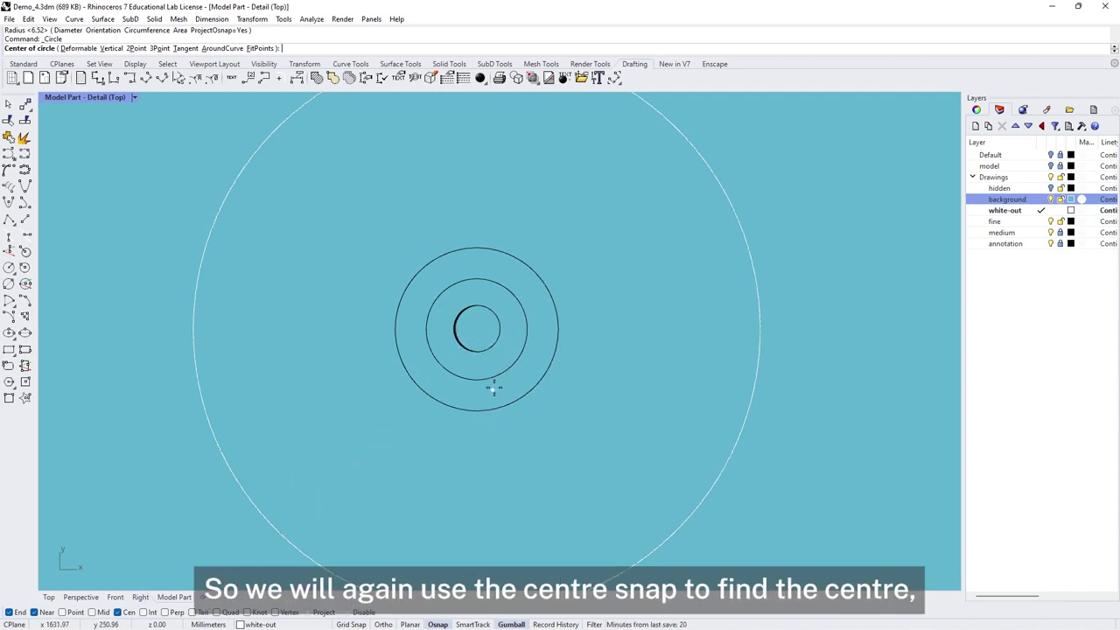
left_click(486, 350)
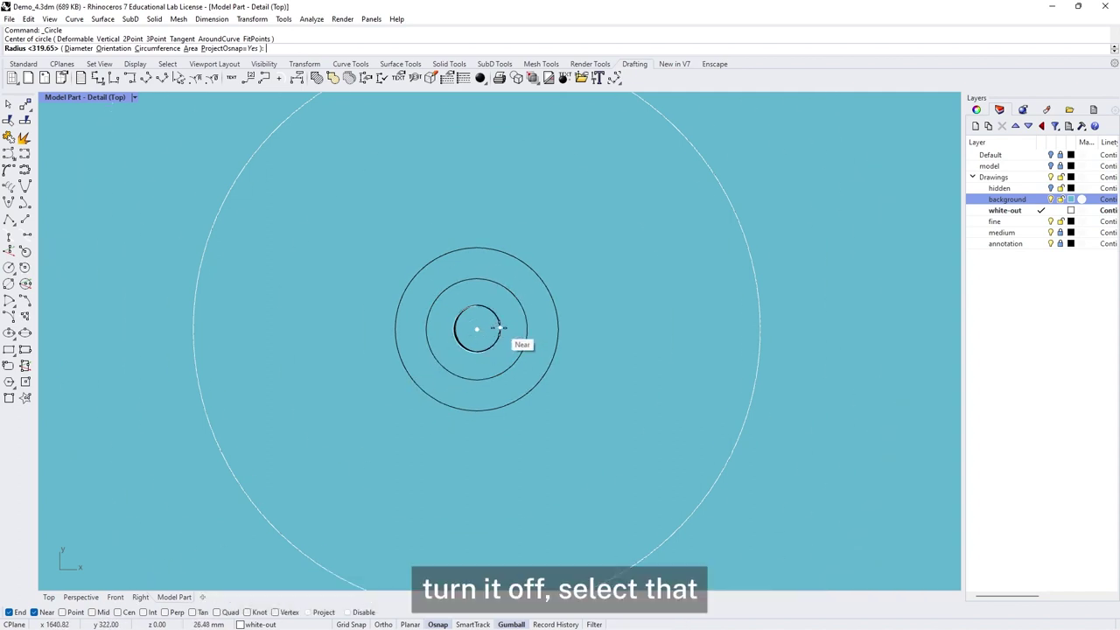
scroll(494, 331, "up", 5)
left_click(508, 337)
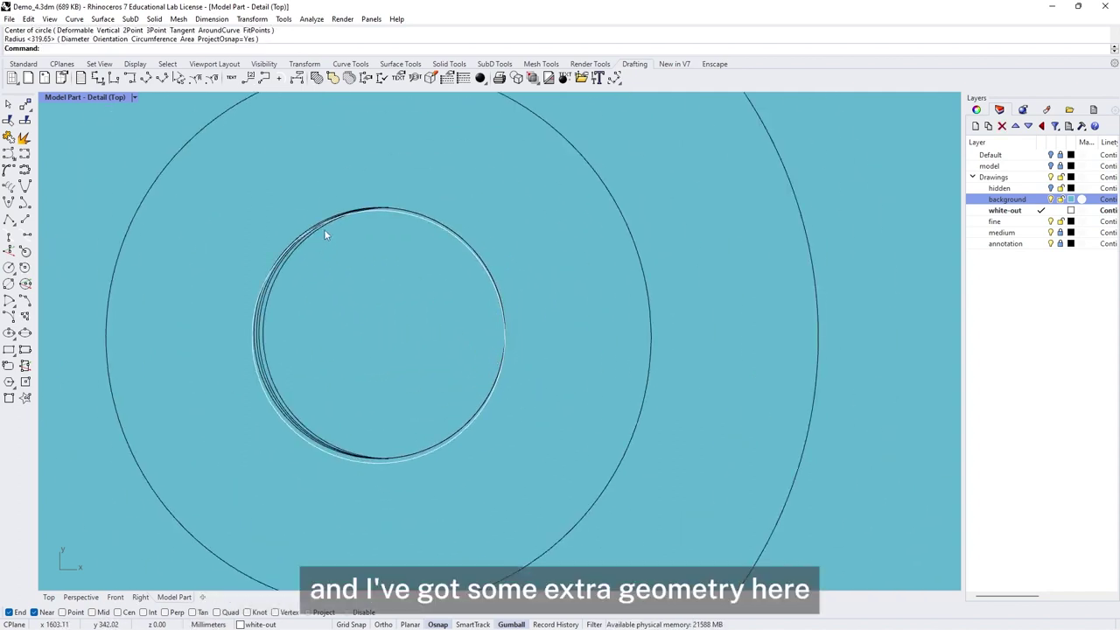
Hatch the area between the round end view's two white circles in solid white.
scroll(408, 307, "down", 8)
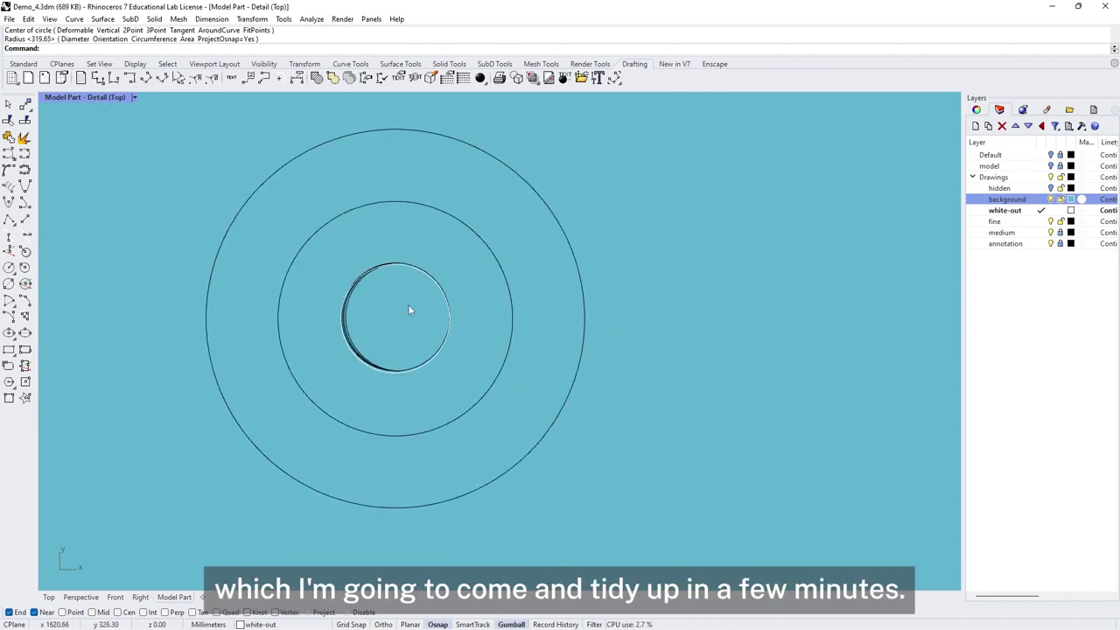
left_click(628, 260)
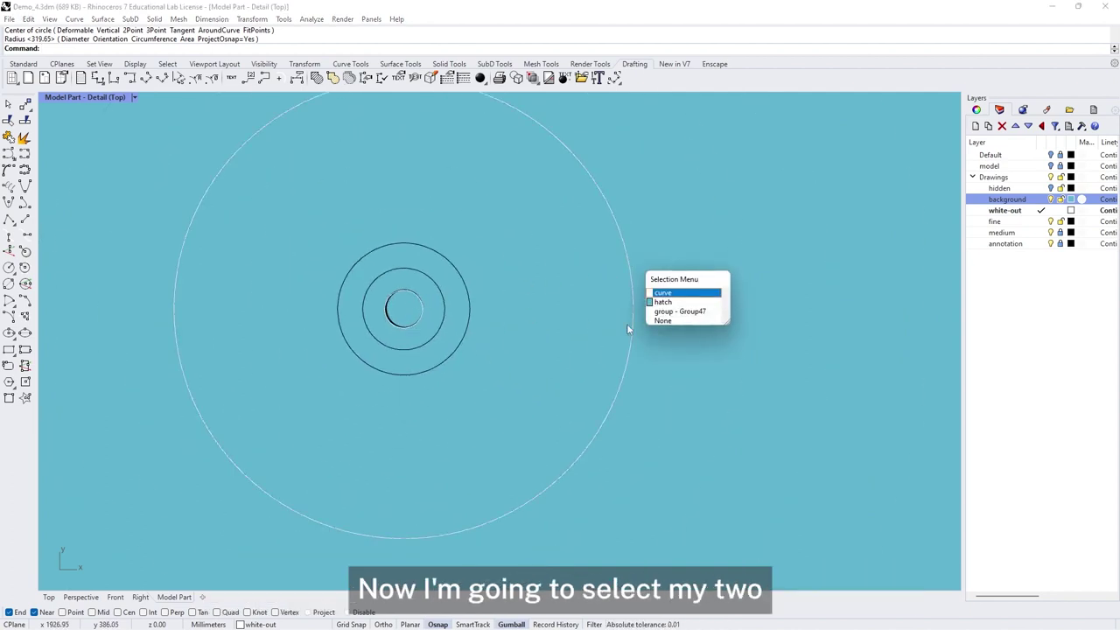
left_click(669, 292)
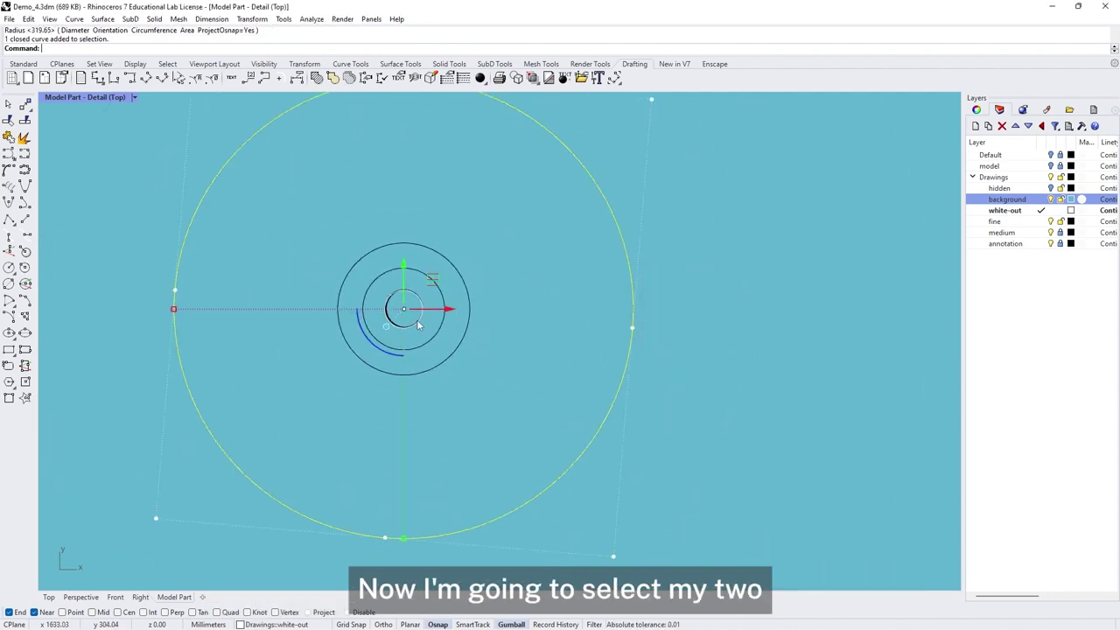
left_click(419, 324, "shift")
left_click(487, 352)
left_click(316, 78)
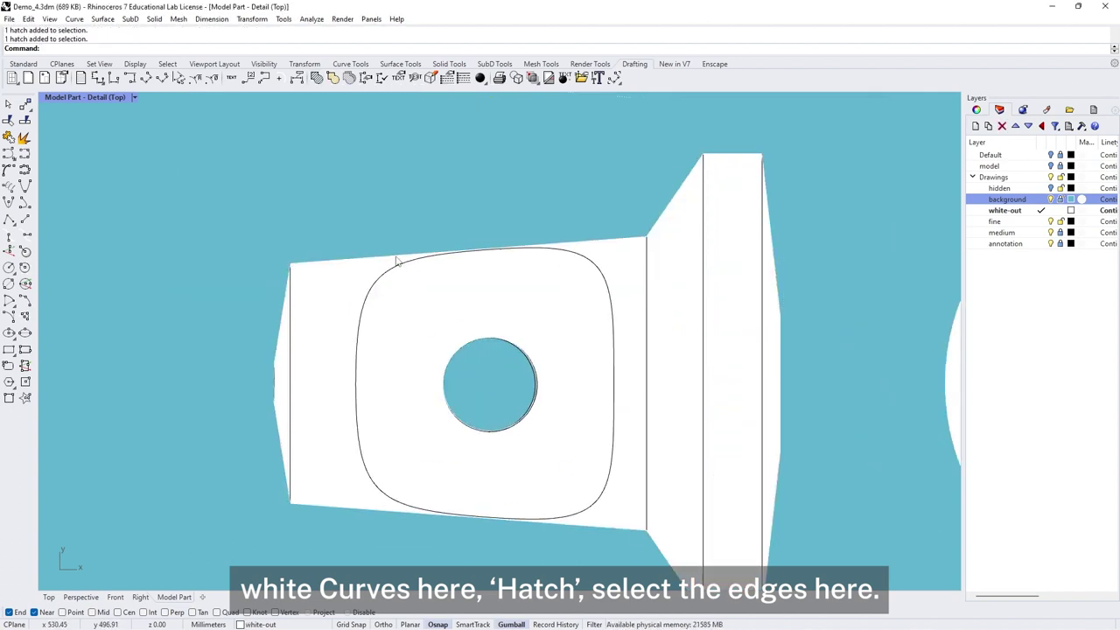
Assign the holed side view's white outer outline and hole circle to the hidden layer.
left_click(396, 260)
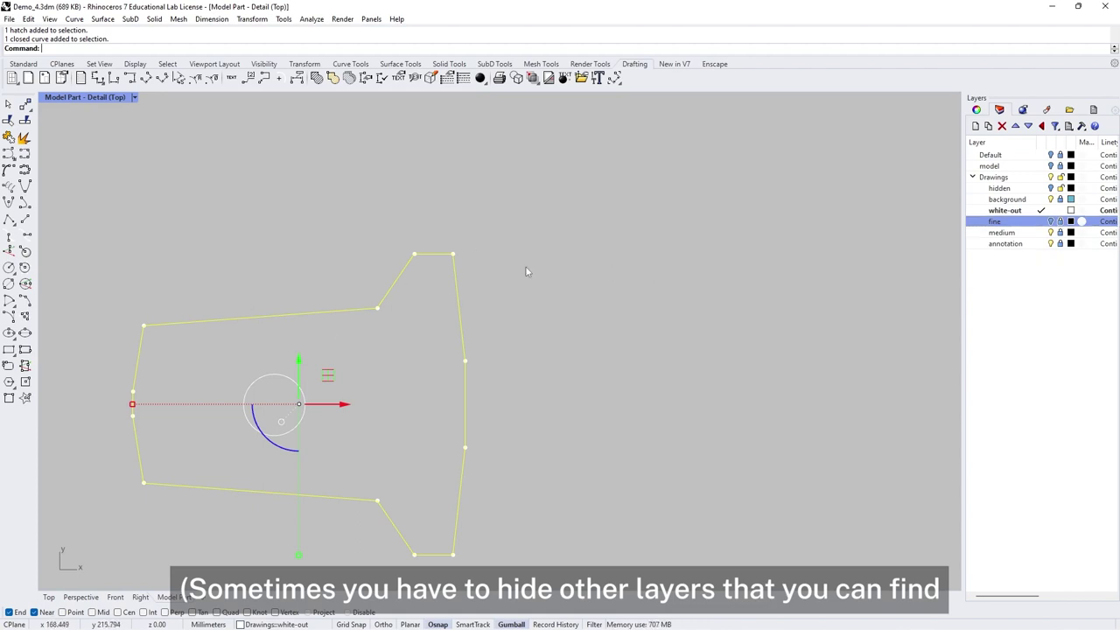
left_click(263, 383, "shift")
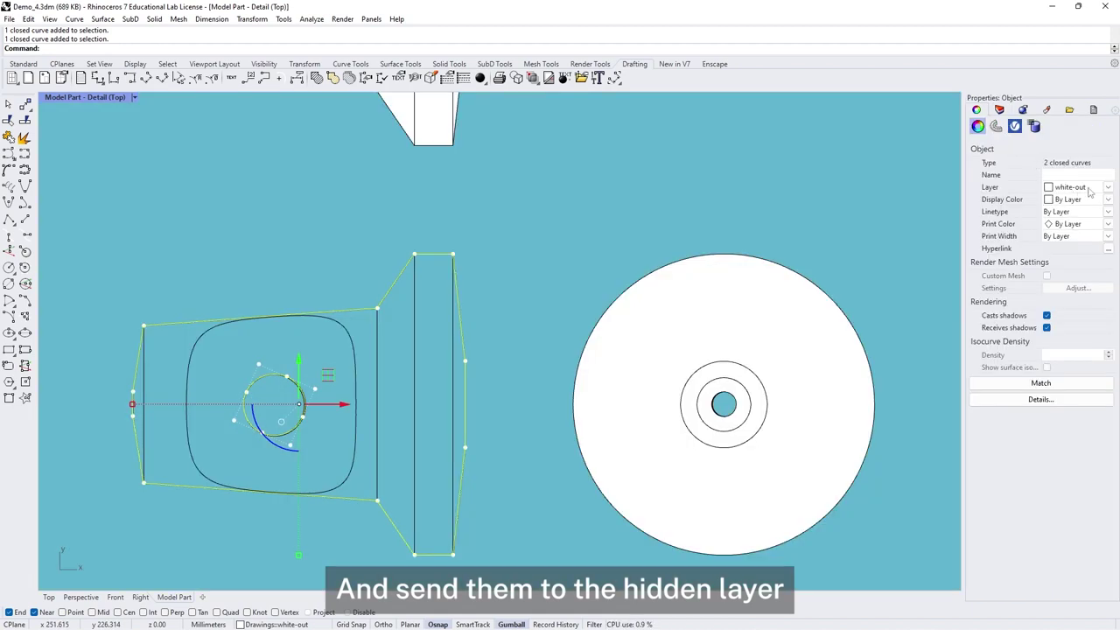
left_click(1108, 187)
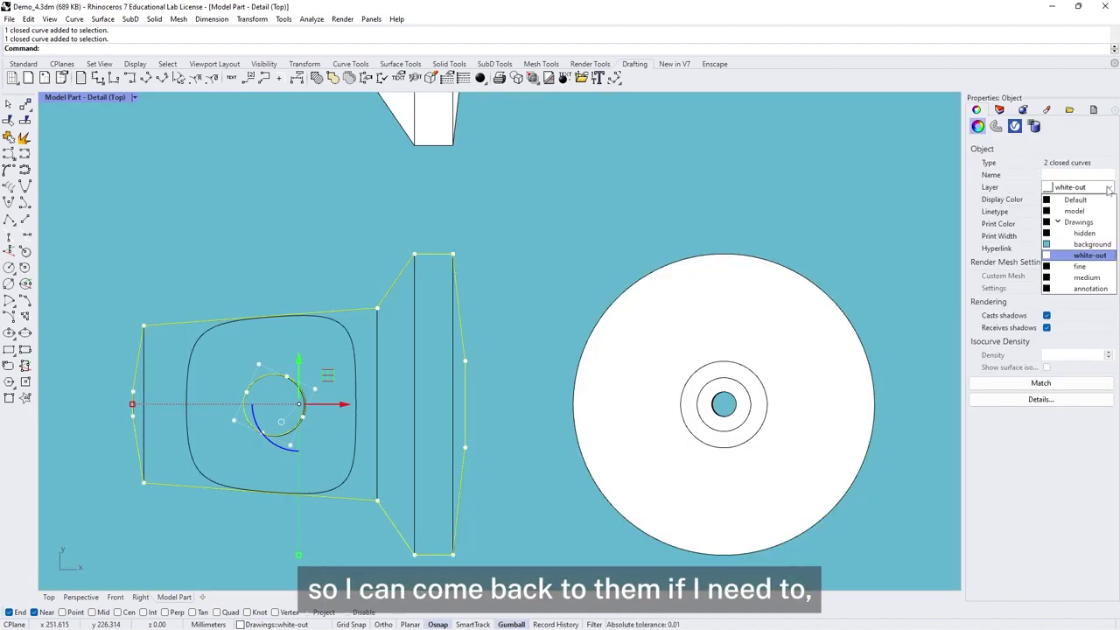
left_click(1085, 233)
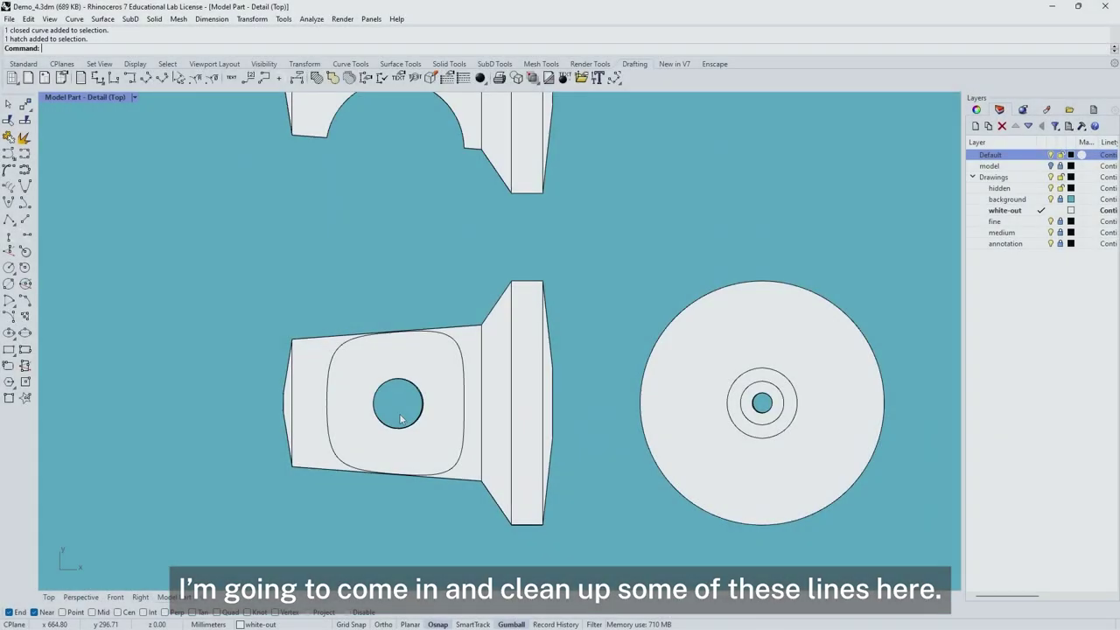
Examine the edge lines around the round hole in the side view up close.
scroll(408, 416, "up", 5)
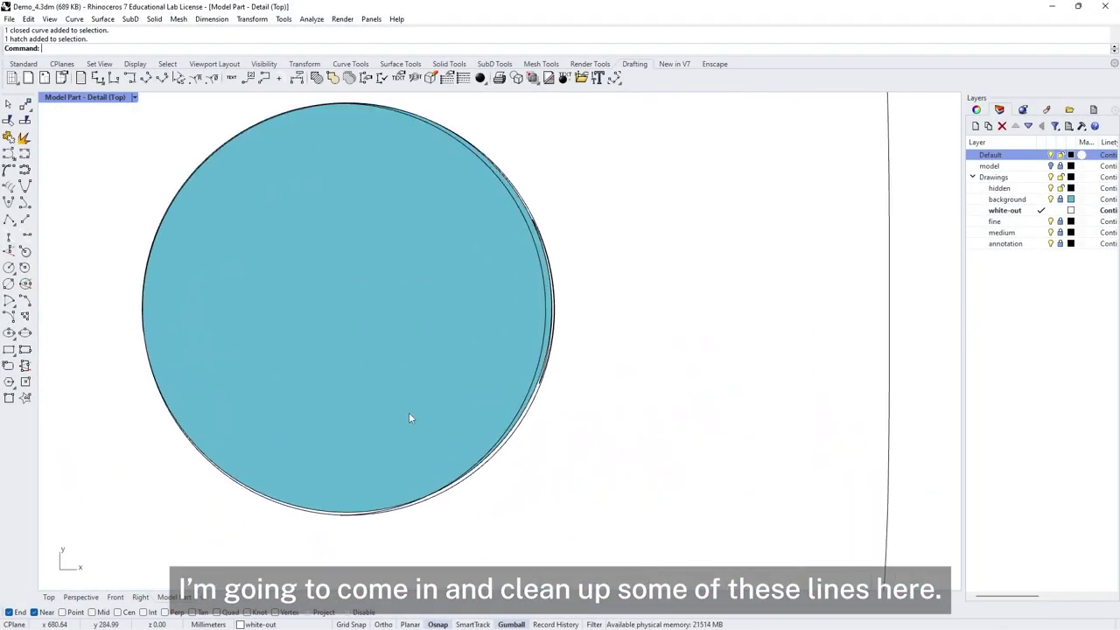
scroll(540, 236, "up", 4)
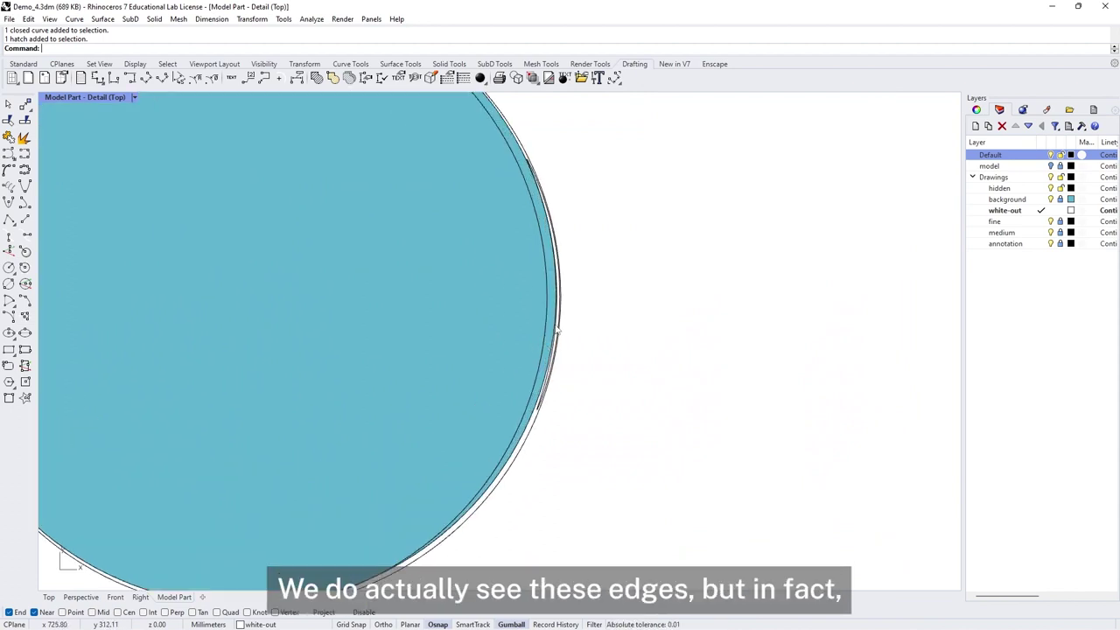
scroll(535, 322, "down", 10)
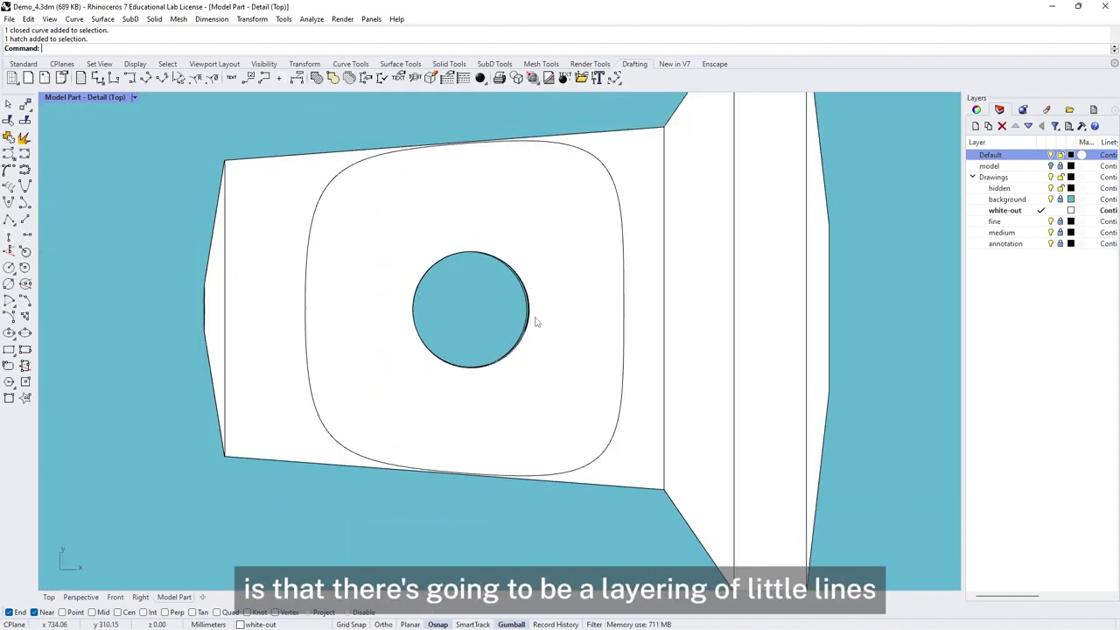
Ungroup the holed side view's black drawing lines so they can be edited individually.
scroll(529, 313, "up", 10)
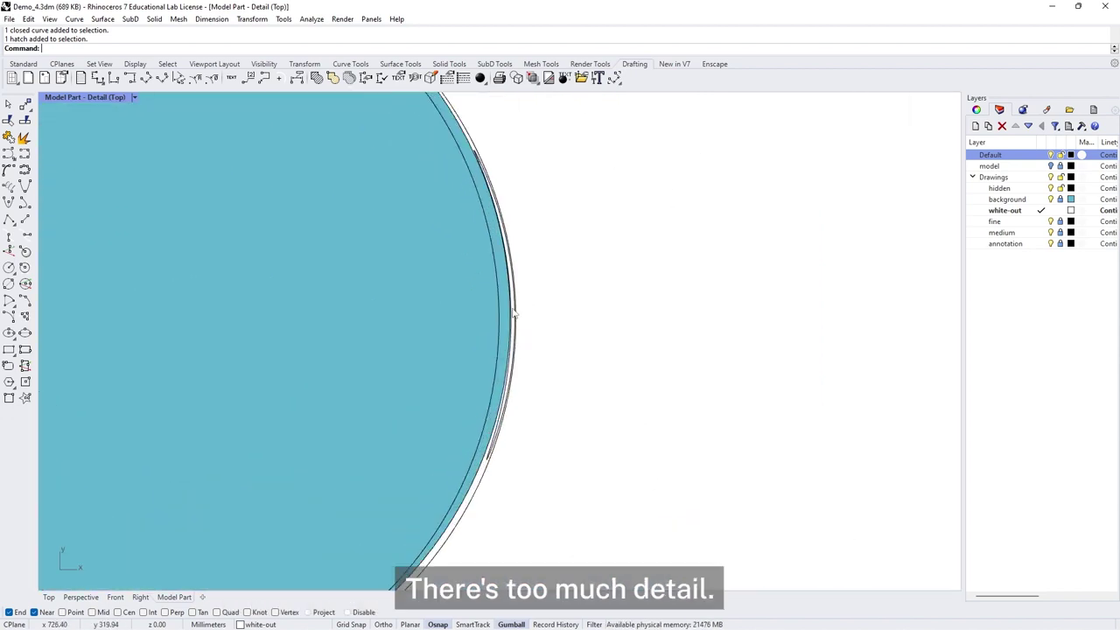
scroll(506, 376, "up", 3)
left_click(489, 485)
scroll(487, 411, "down", 12)
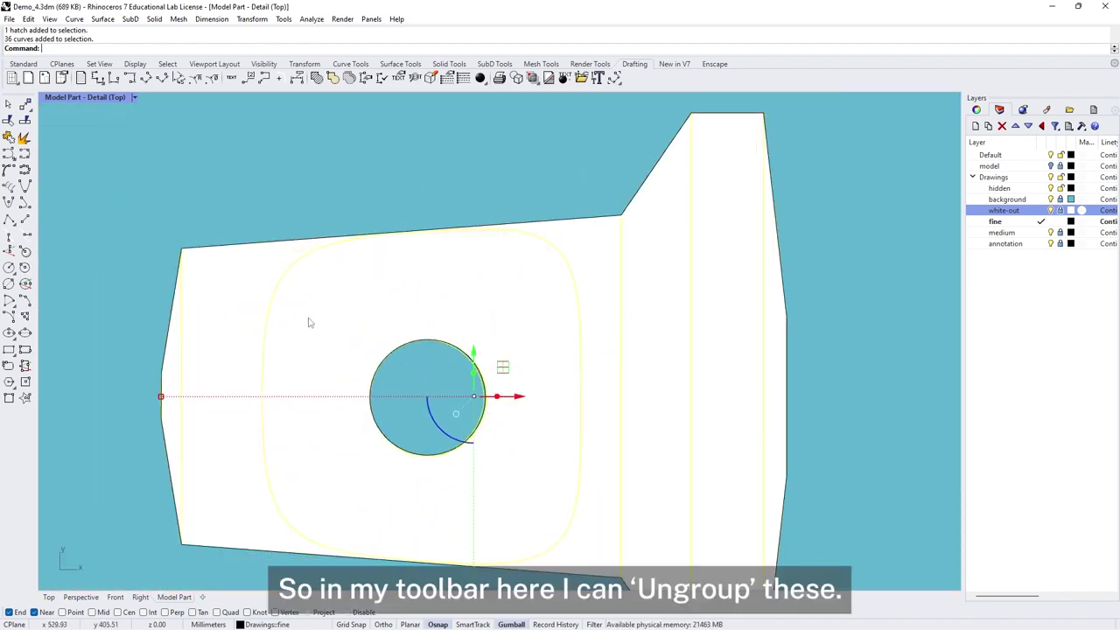
left_click(23, 63)
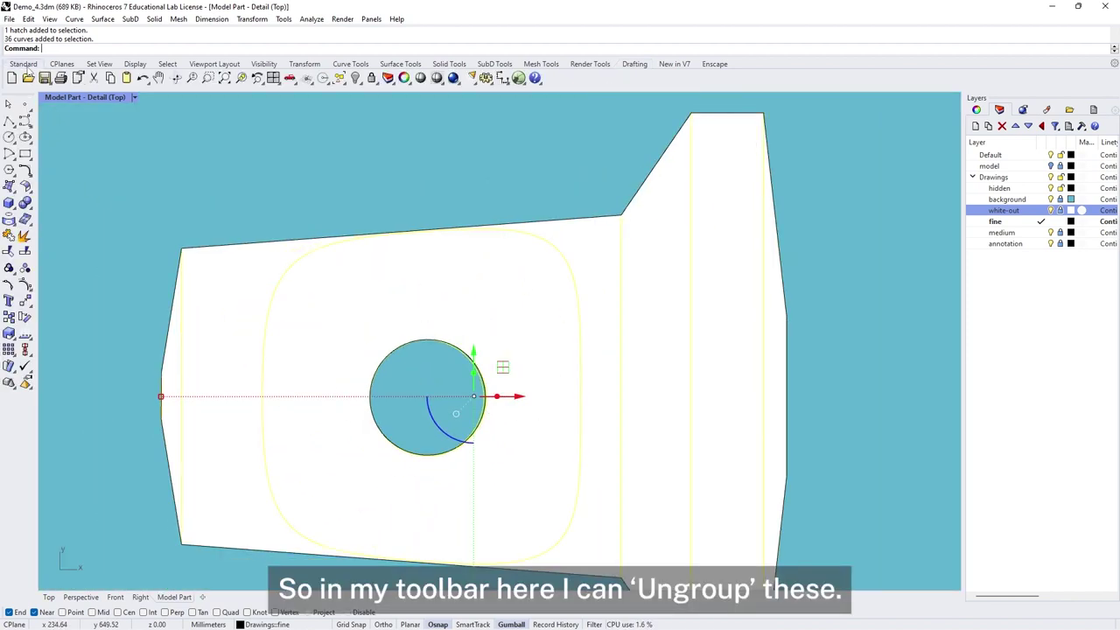
left_click(26, 270)
Delete all the overlapping fine lines around the round hole in the holed side view.
scroll(459, 293, "up", 8)
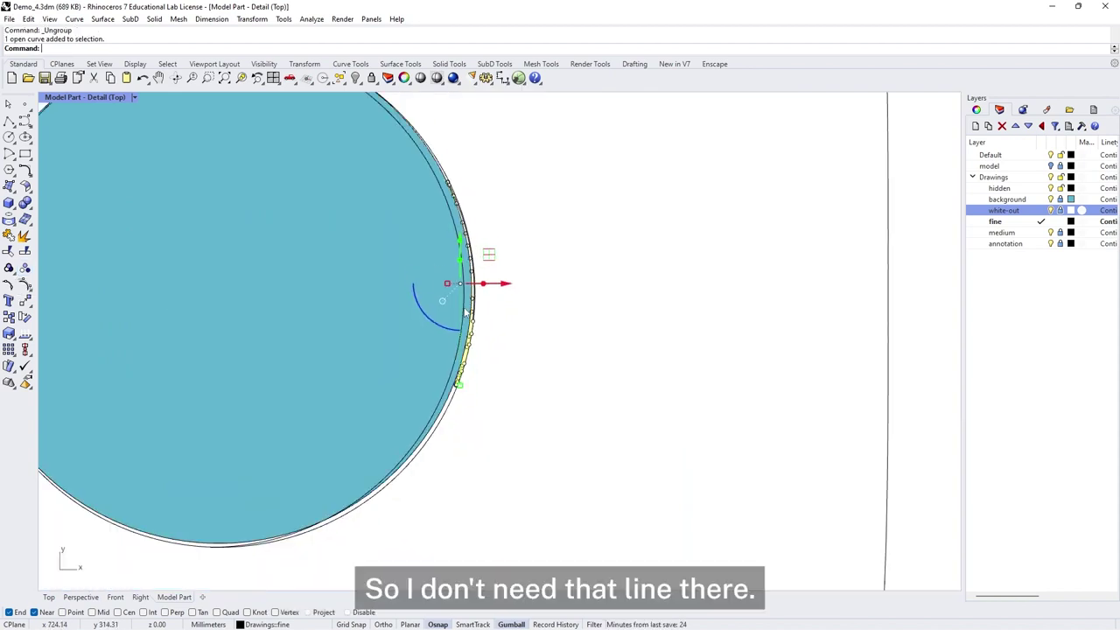
key("Delete")
scroll(459, 297, "down", 3)
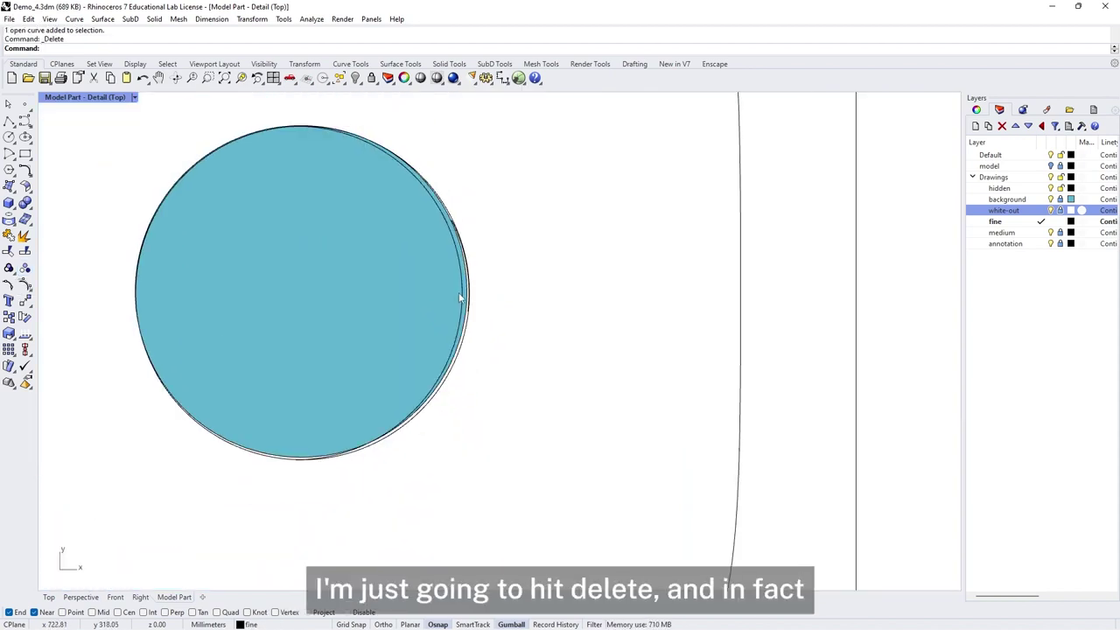
left_click_drag(118, 127, 500, 481)
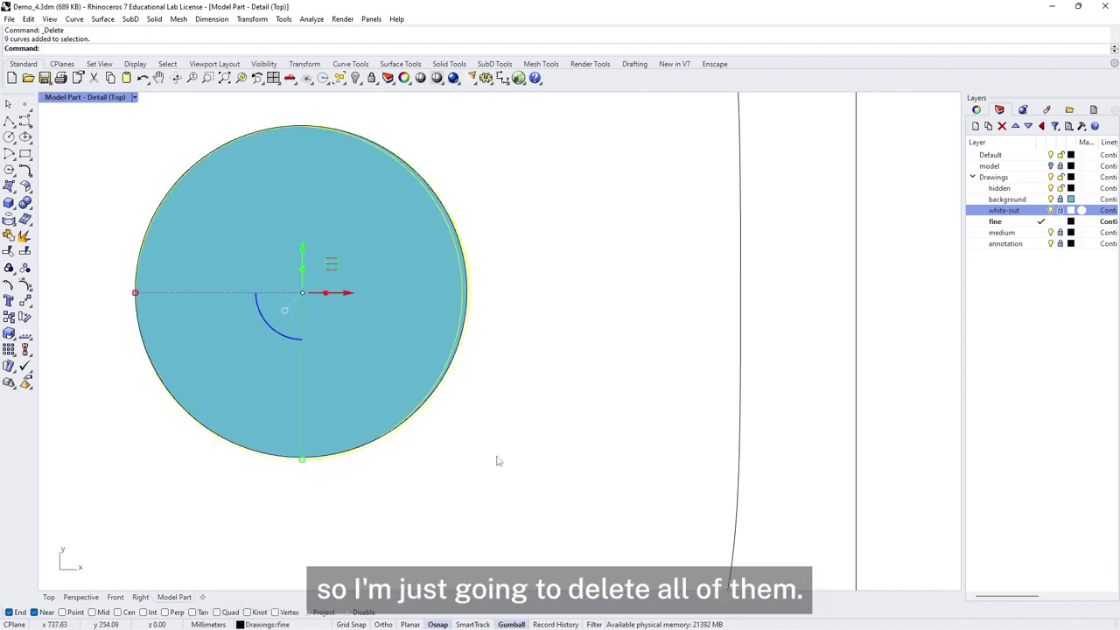
key("Delete")
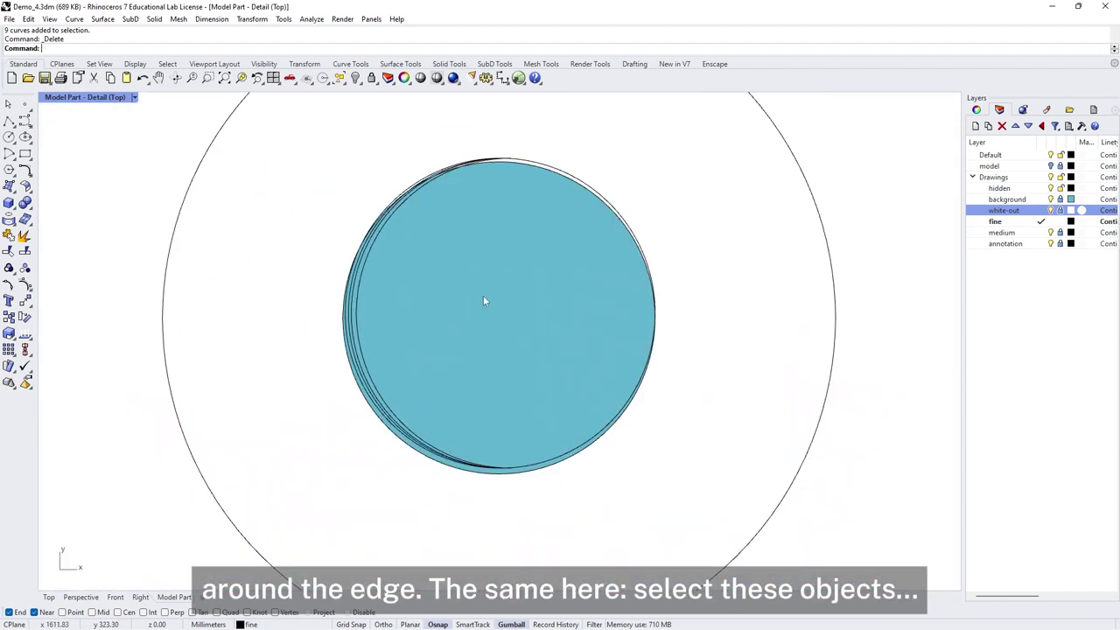
Delete the redundant arcs along the edge of the small central hole in the round end view.
scroll(483, 295, "up", 2)
scroll(523, 273, "up", 1)
left_click_drag(312, 305, 272, 267)
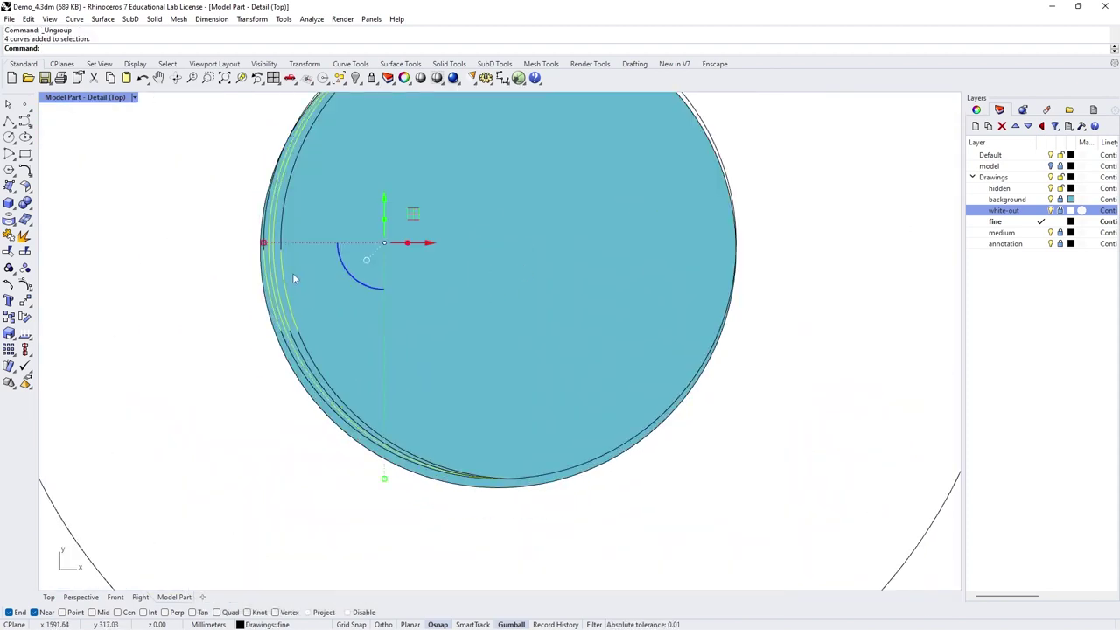
key("Delete")
left_click_drag(286, 328, 288, 326)
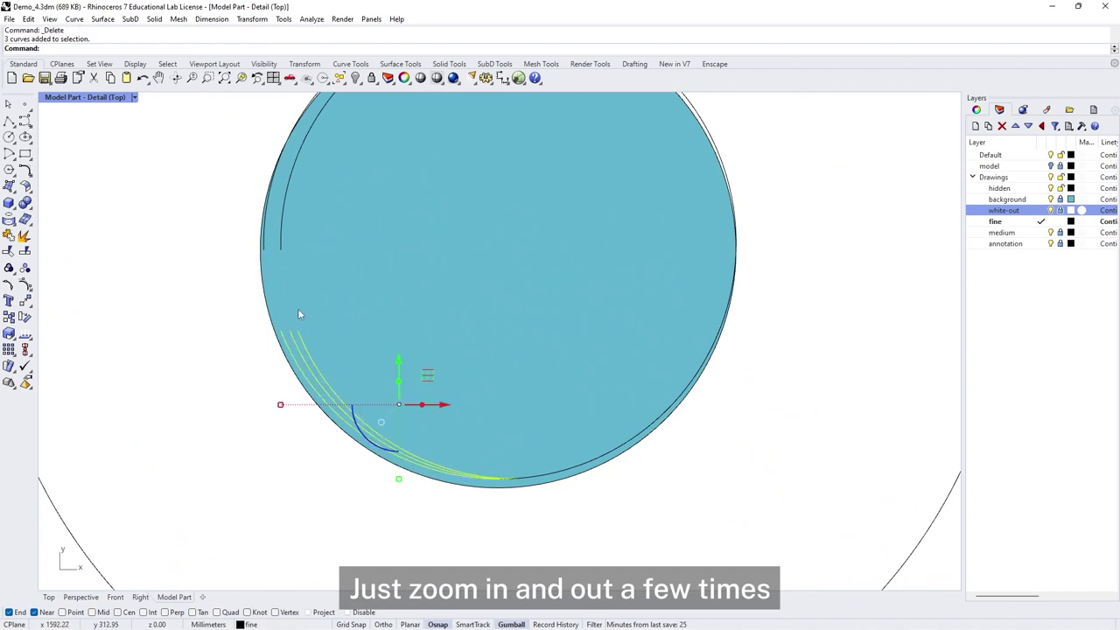
key("Delete")
Ungroup the fine lines of the upper side view, the one with the semicircular cut-out.
scroll(297, 262, "up", 5)
scroll(482, 288, "up", 3)
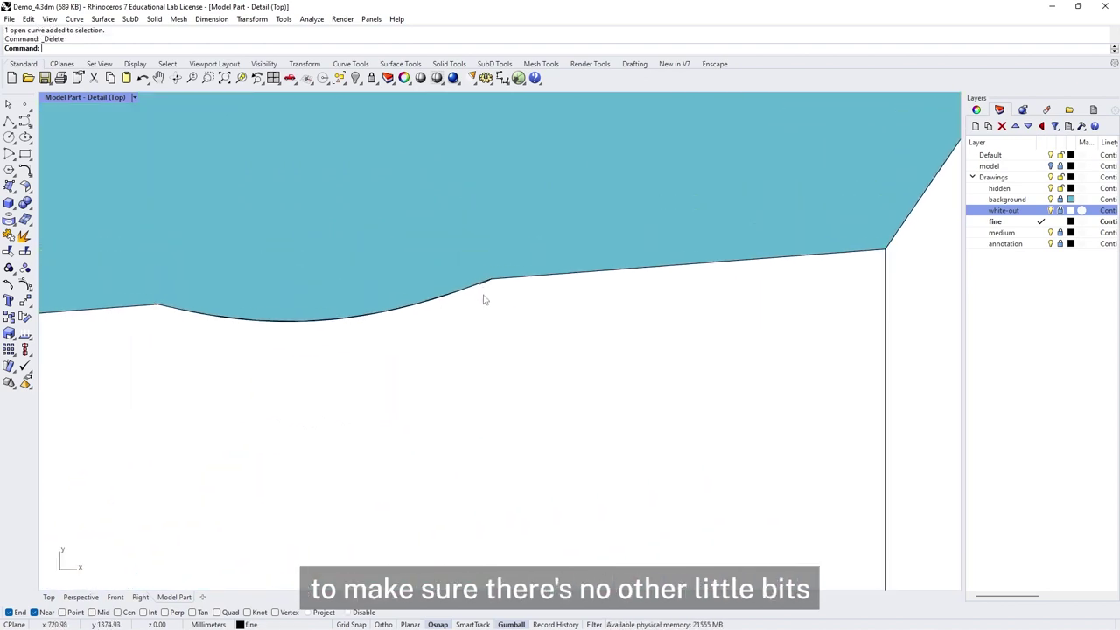
left_click_drag(476, 270, 479, 272)
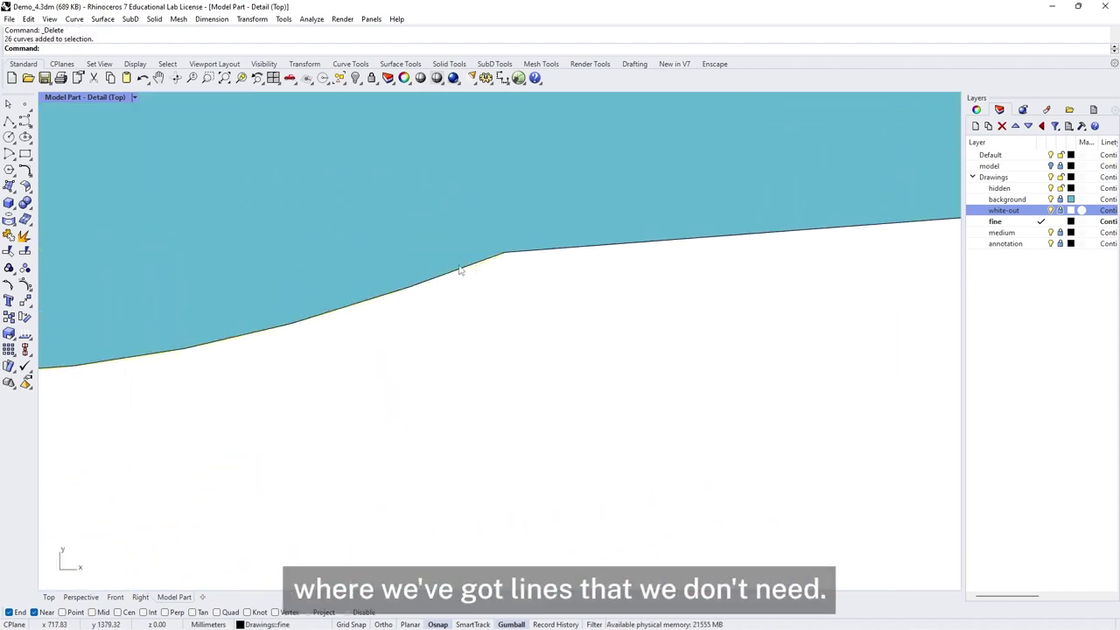
left_click(25, 268)
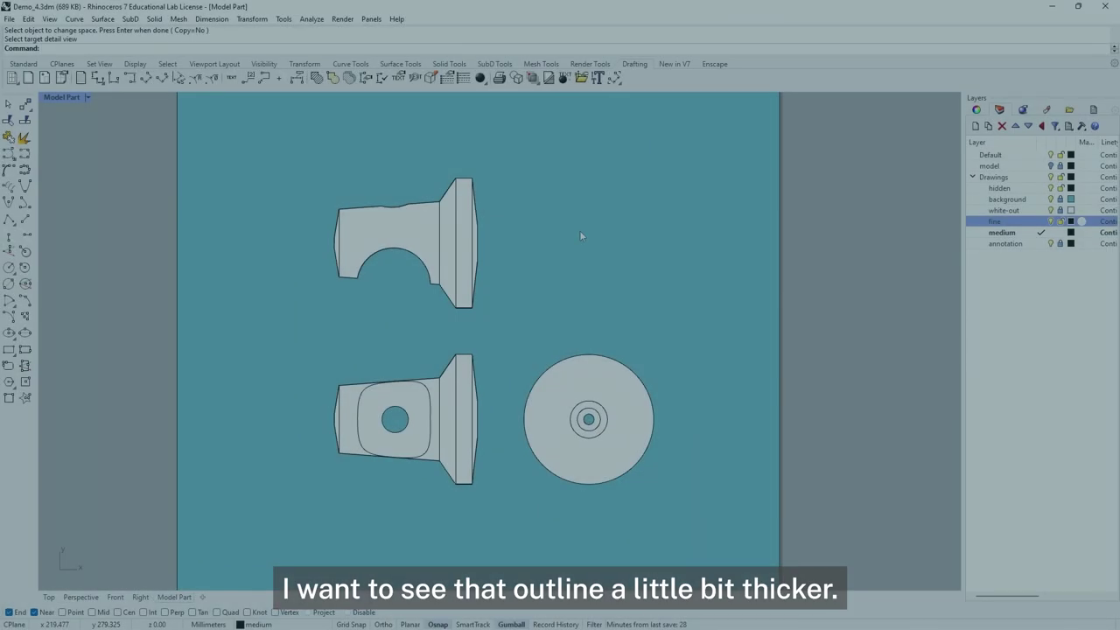
Turn on Print Preview for the Model Part layout so line thicknesses are displayed.
scroll(579, 230, "up", 5)
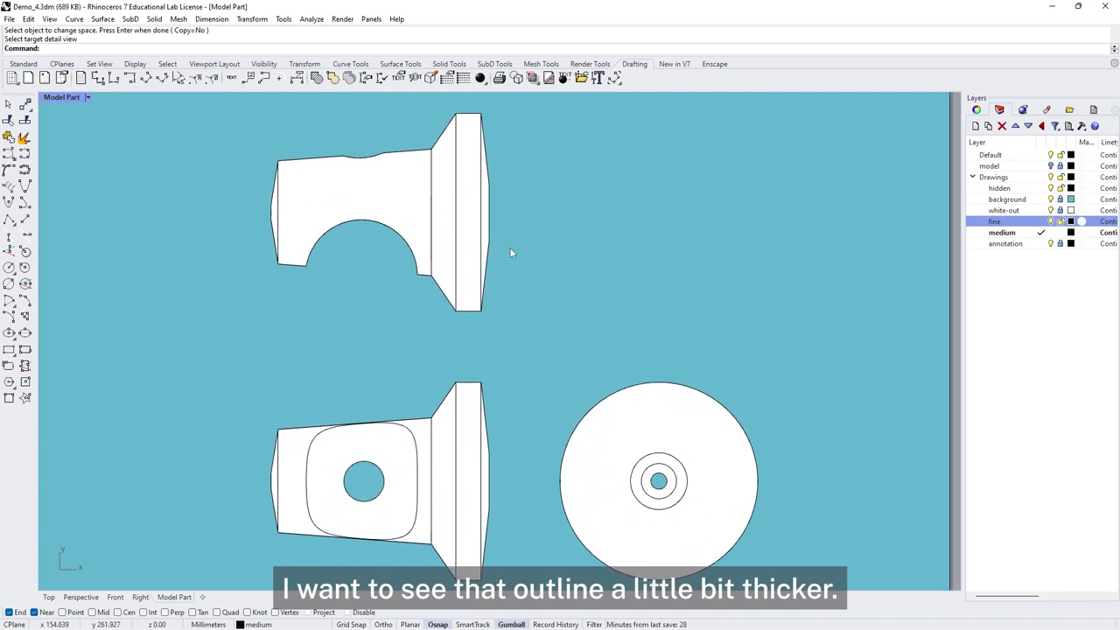
left_click(88, 98)
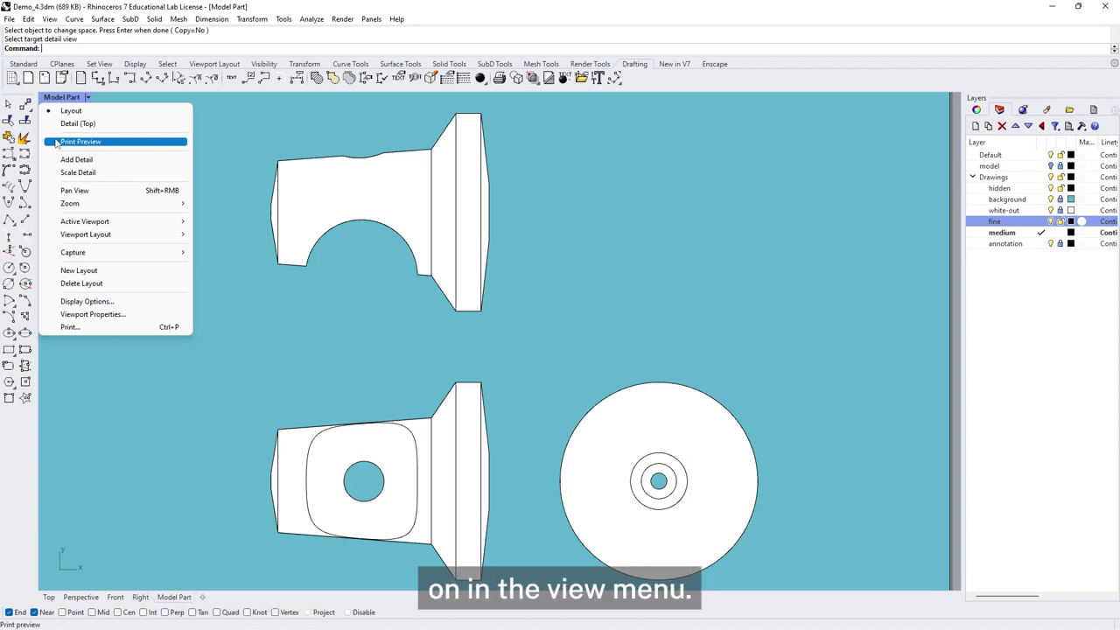
left_click(120, 144)
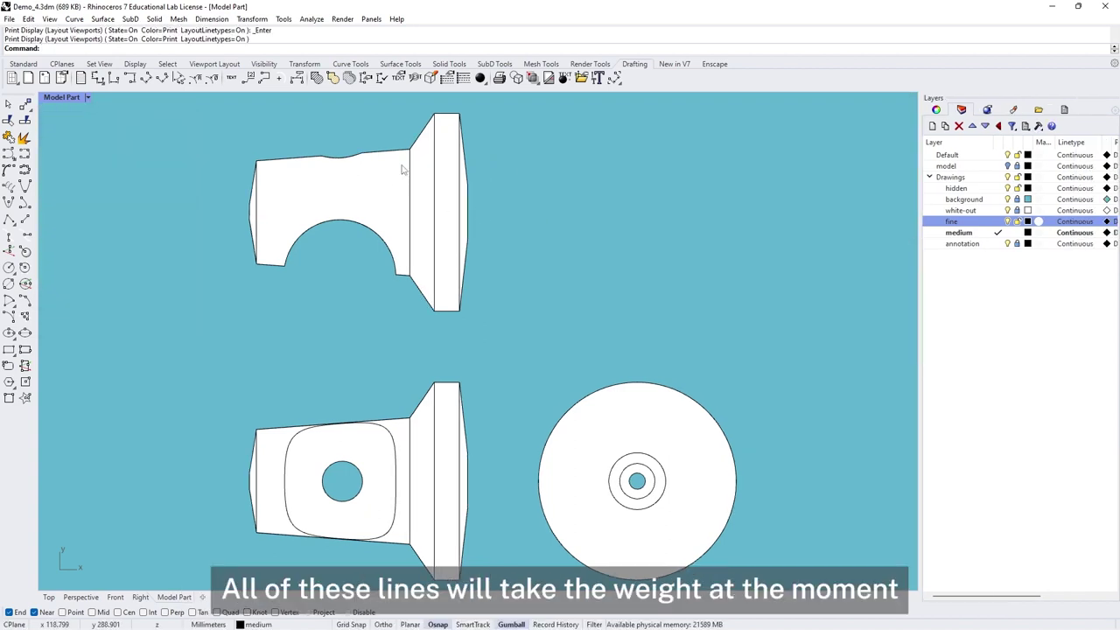
Check the layers' print widths and the object properties of the upper side view's outline.
scroll(1022, 238, "right", 3)
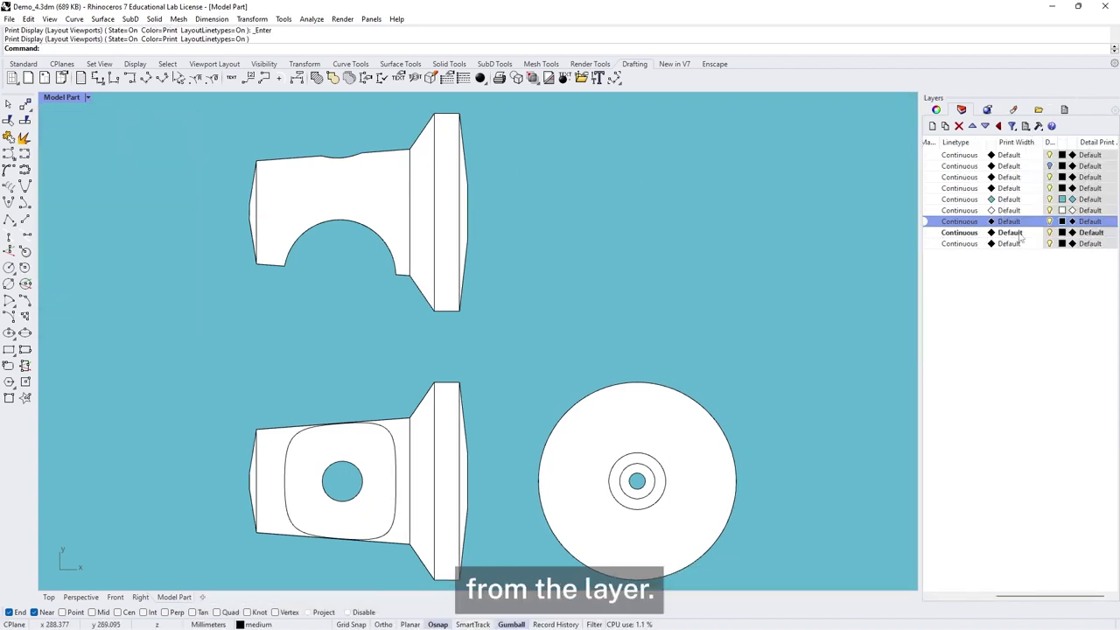
scroll(1091, 238, "left", 3)
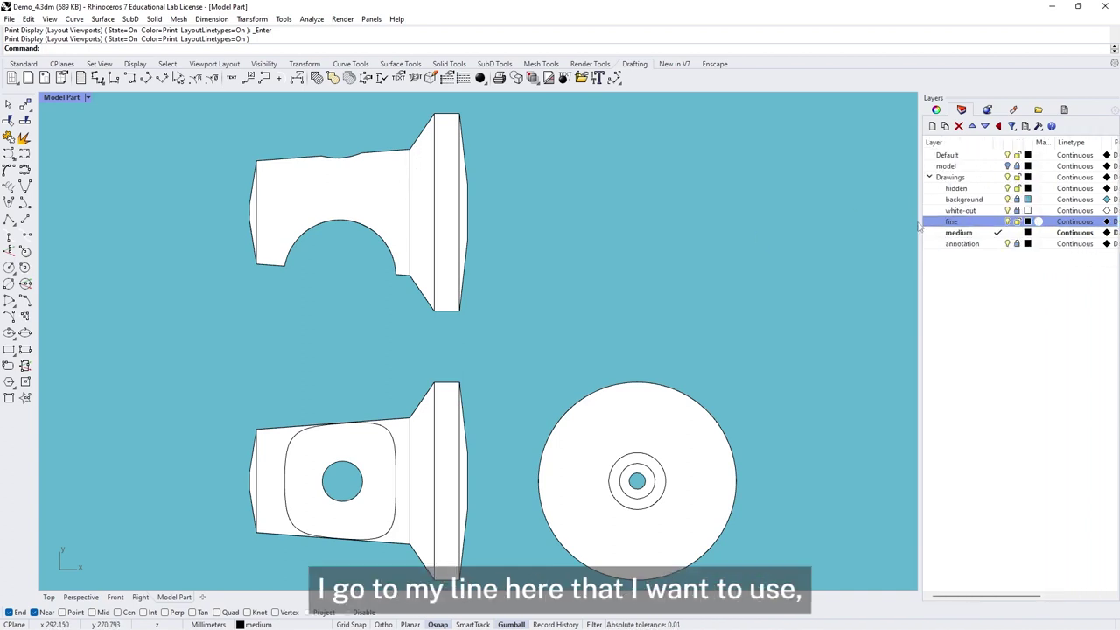
left_click(423, 137)
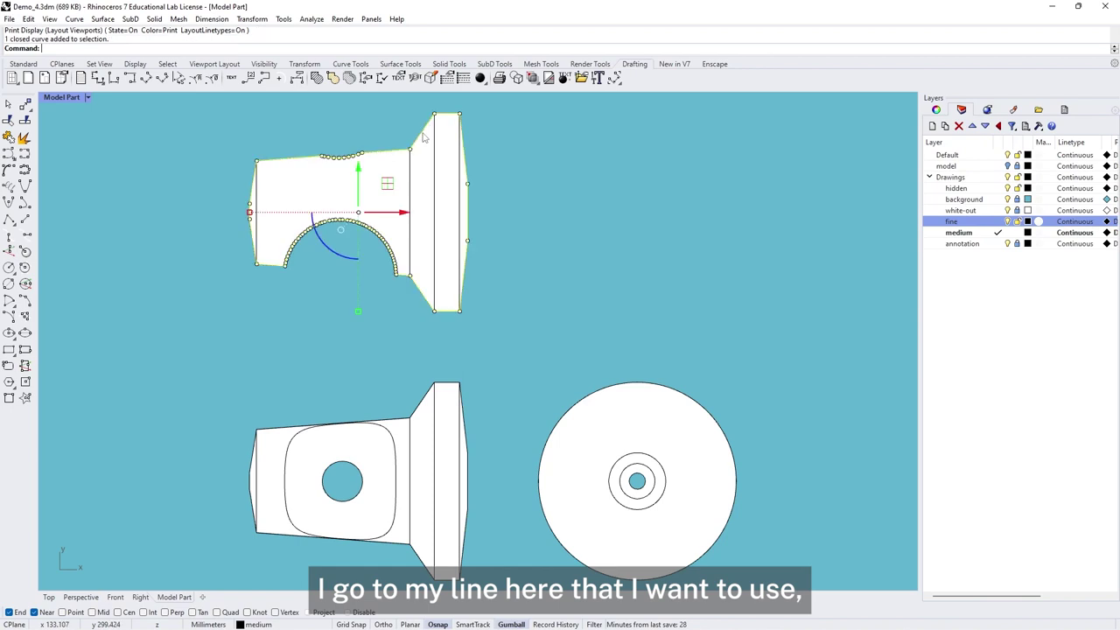
left_click(936, 109)
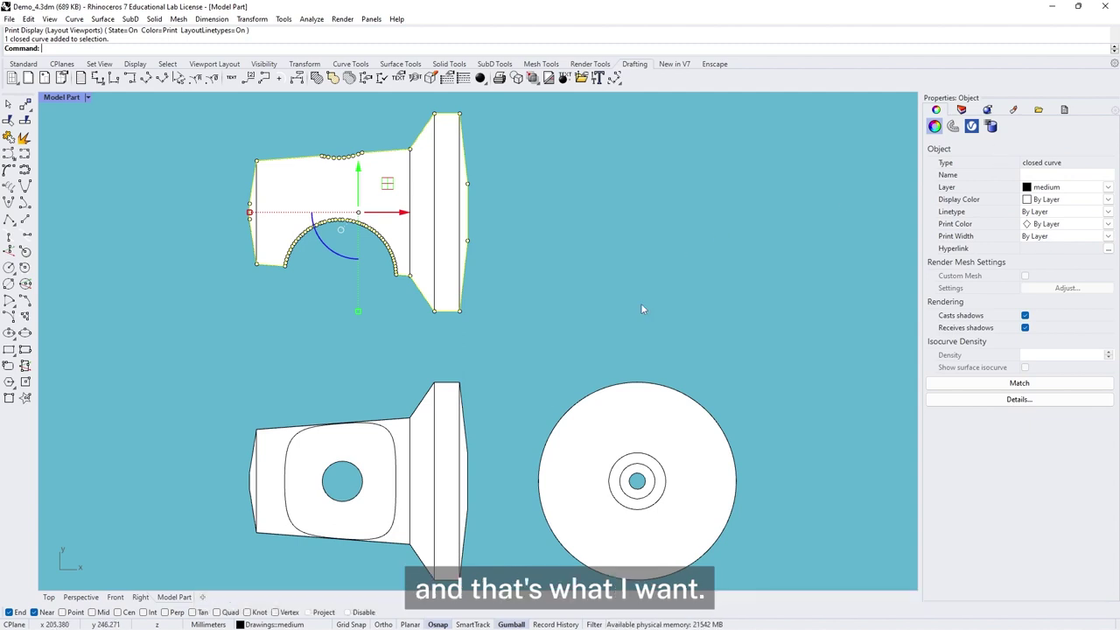
Set the medium layer's print width to 2 mm as an exaggerated test of the outlines.
left_click(1002, 233)
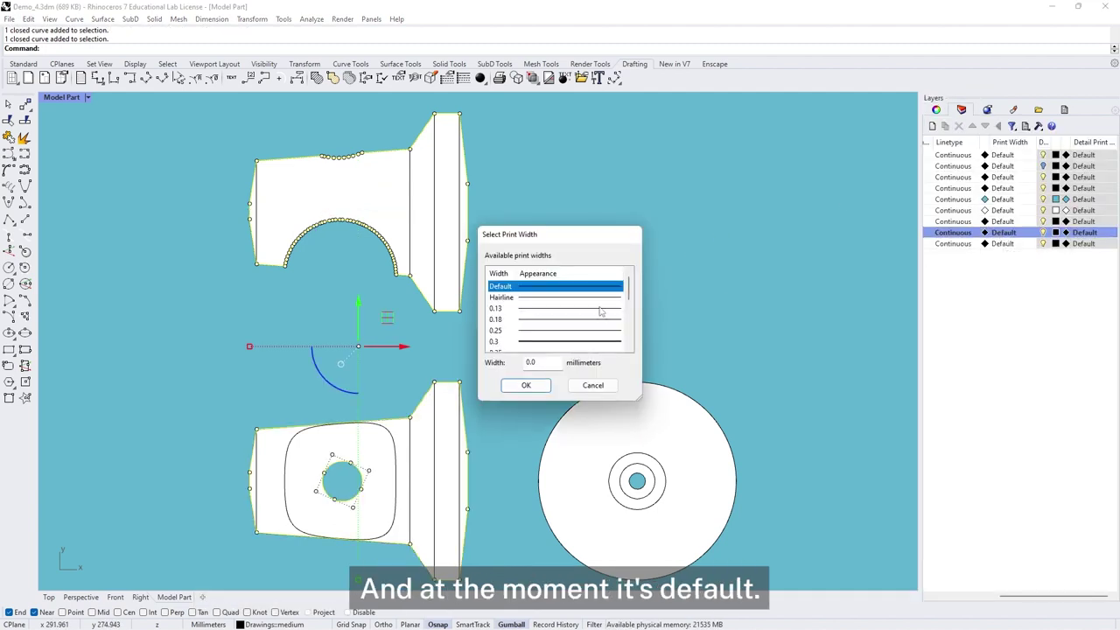
scroll(601, 311, "down", 3)
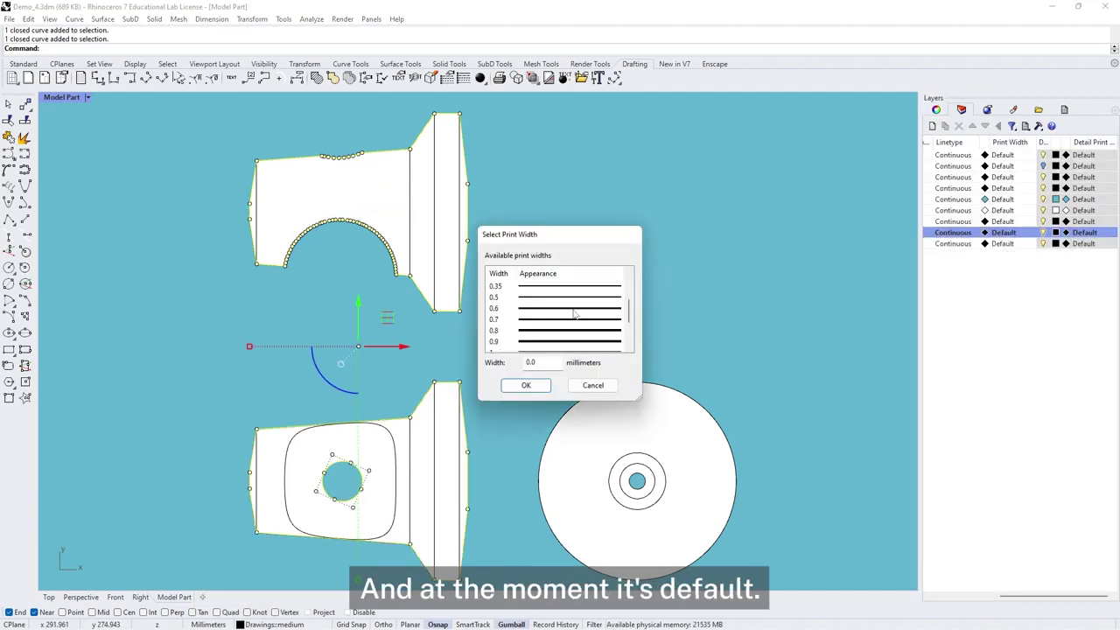
left_click(543, 332)
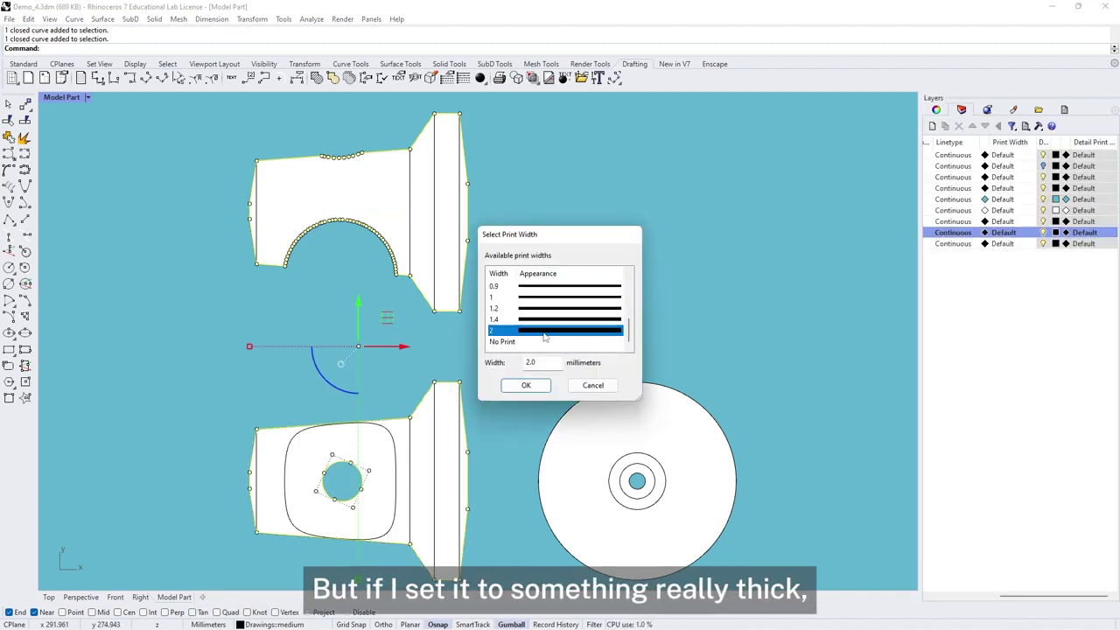
left_click(526, 385)
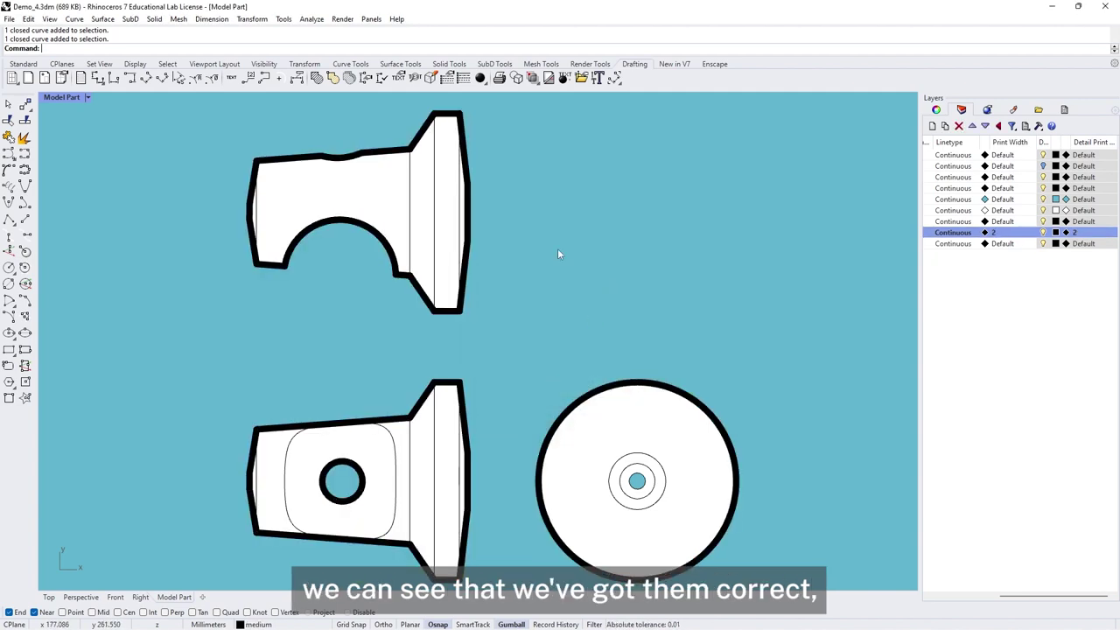
Draw a circle on the medium layer, centred on the round end view, tracing the edge of its small central hole.
right_click_drag(558, 254, 577, 194)
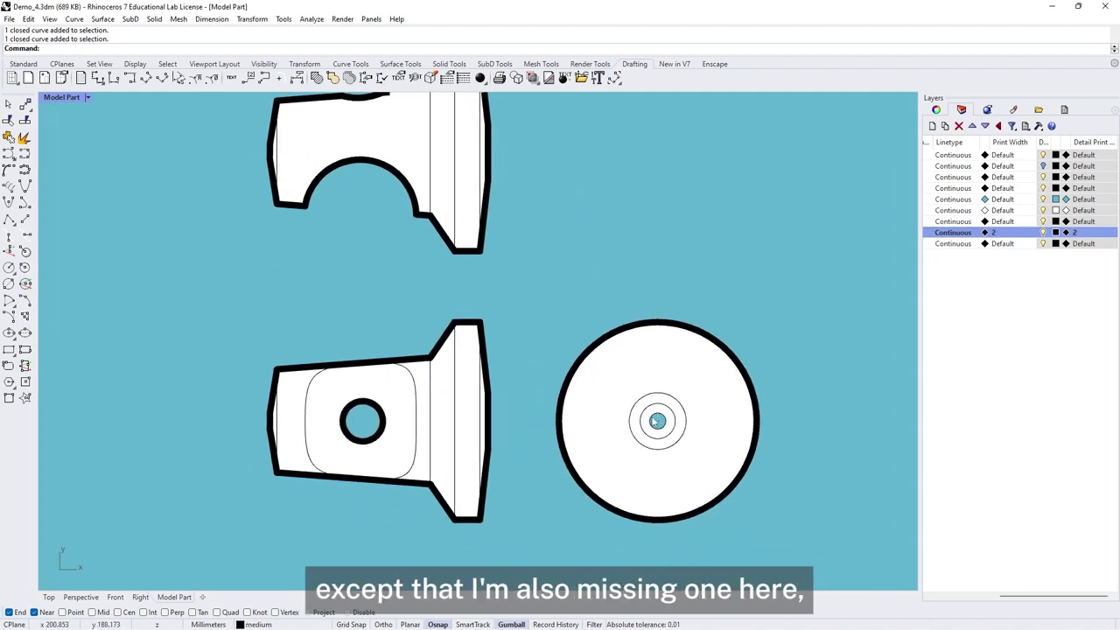
scroll(971, 253, "left", 5)
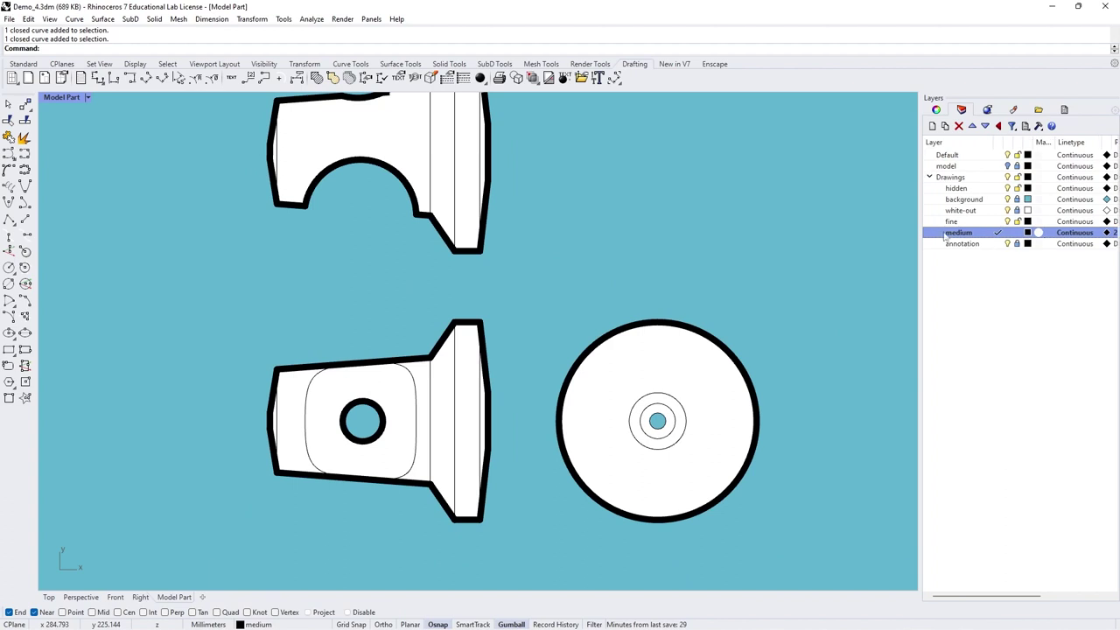
left_click(9, 283)
scroll(673, 429, "up", 3)
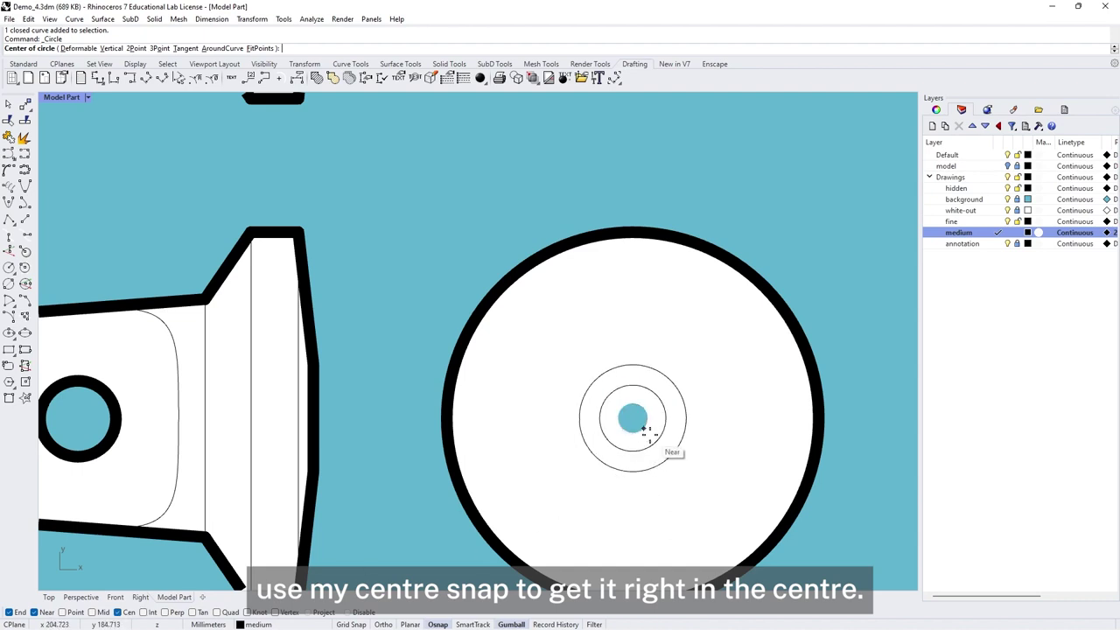
left_click(633, 416)
key("Escape")
scroll(635, 415, "down", 4)
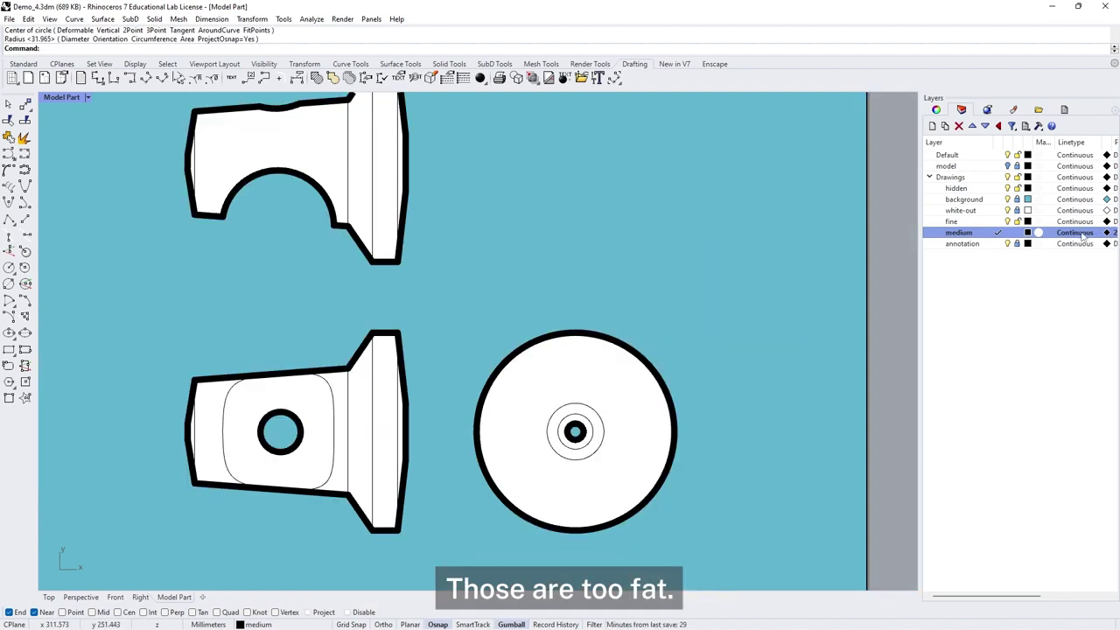
Set the medium layer's print width to 0.3 mm and check the outlines on the page.
scroll(1083, 237, "right", 3)
left_click(1054, 234)
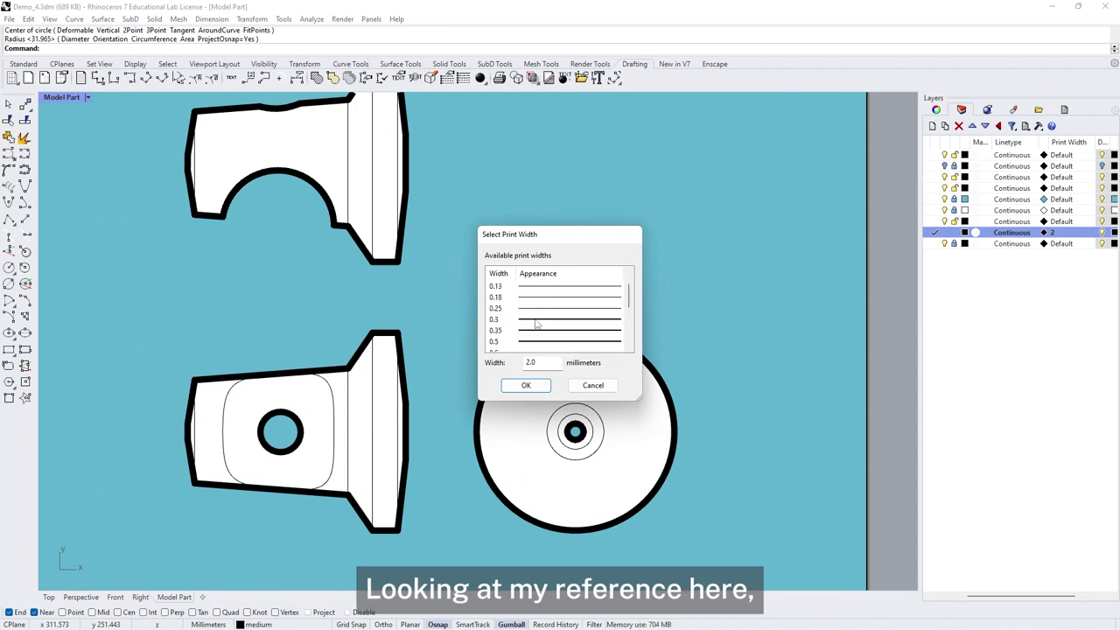
left_click(535, 321)
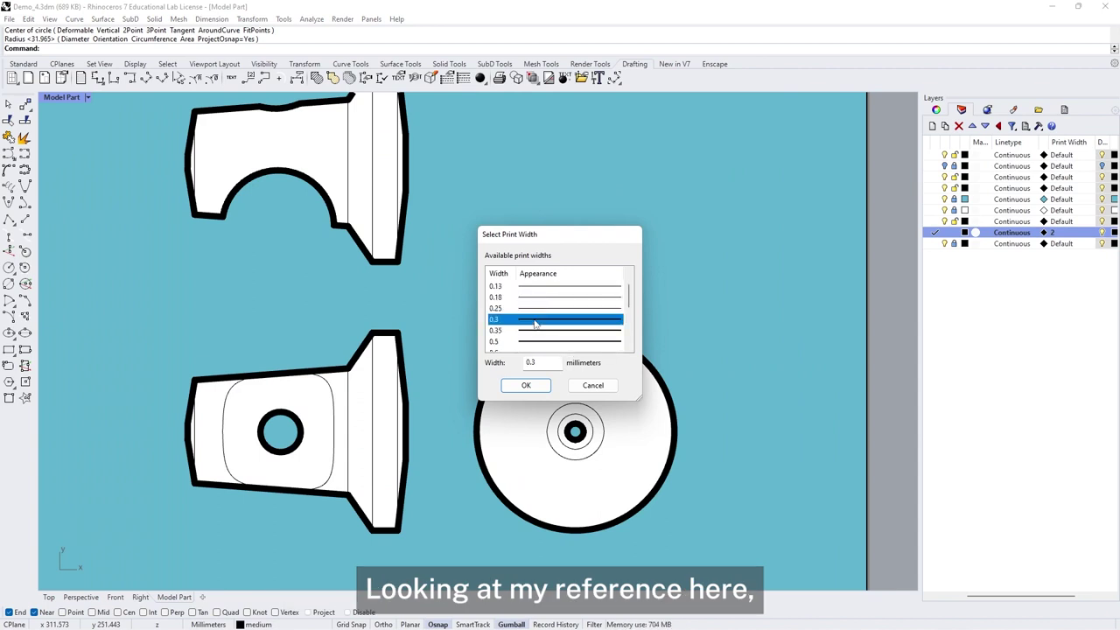
left_click(524, 388)
scroll(523, 325, "down", 3)
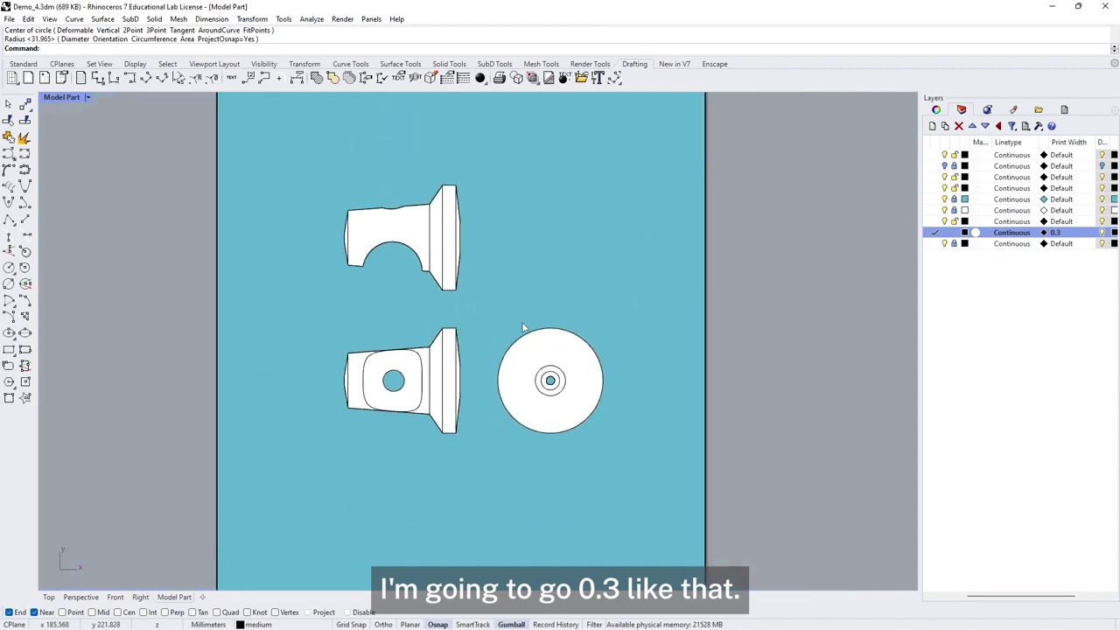
scroll(523, 323, "up", 2)
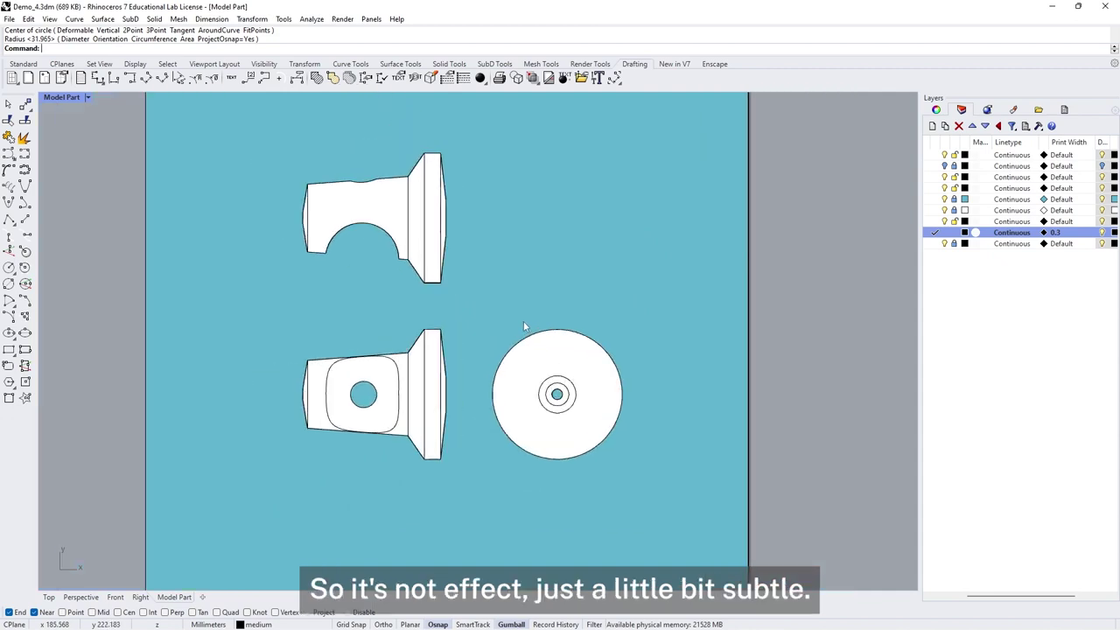
Set the medium layer's print width to 0.35 mm.
left_click(1056, 233)
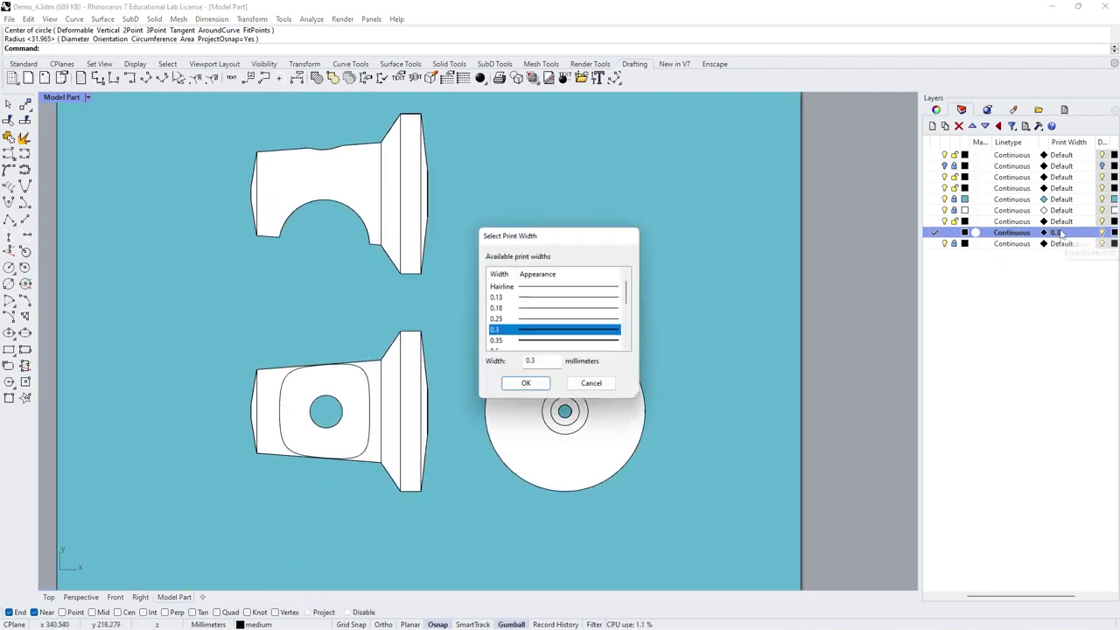
left_click(508, 342)
left_click(526, 385)
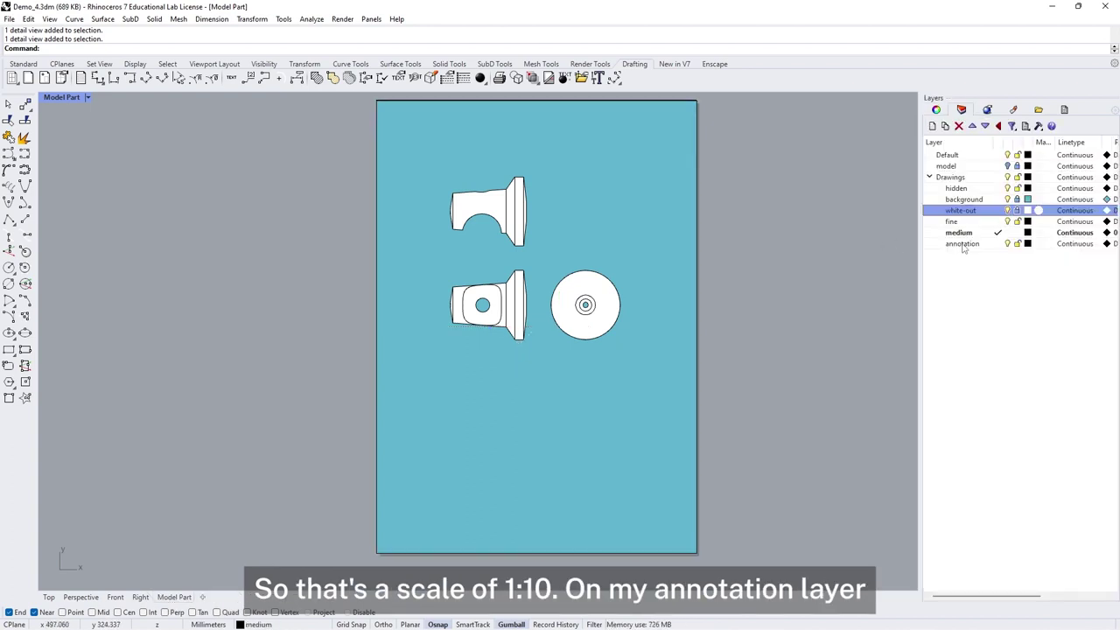
Make the annotation layer current and frame the three drawing views for dimensioning.
left_click(963, 245)
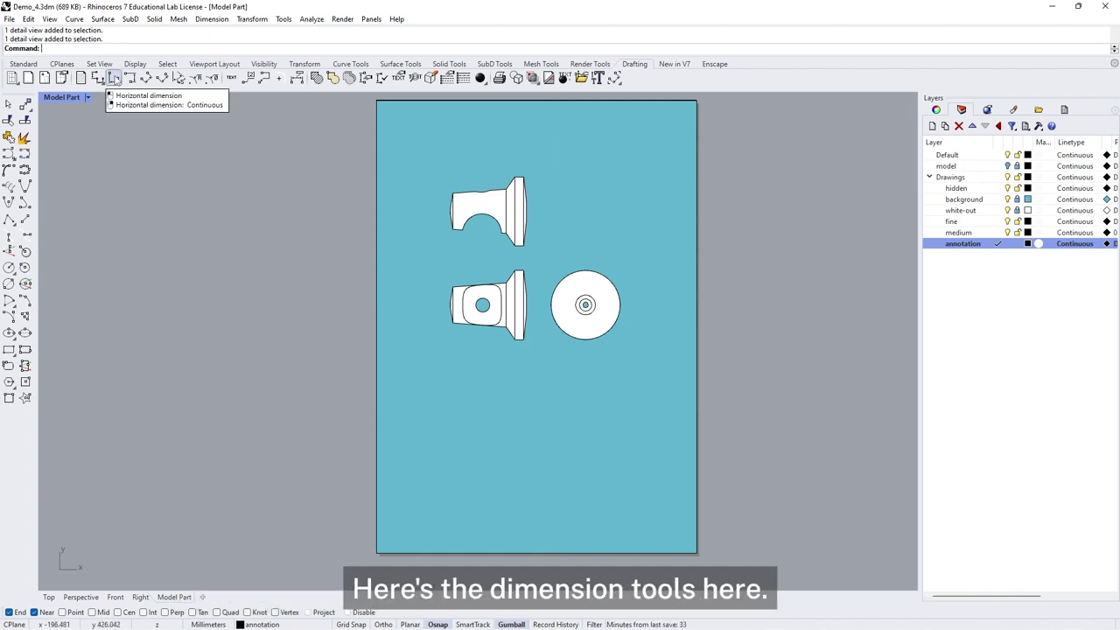
scroll(575, 247, "up", 2)
right_click_drag(575, 248, 473, 286)
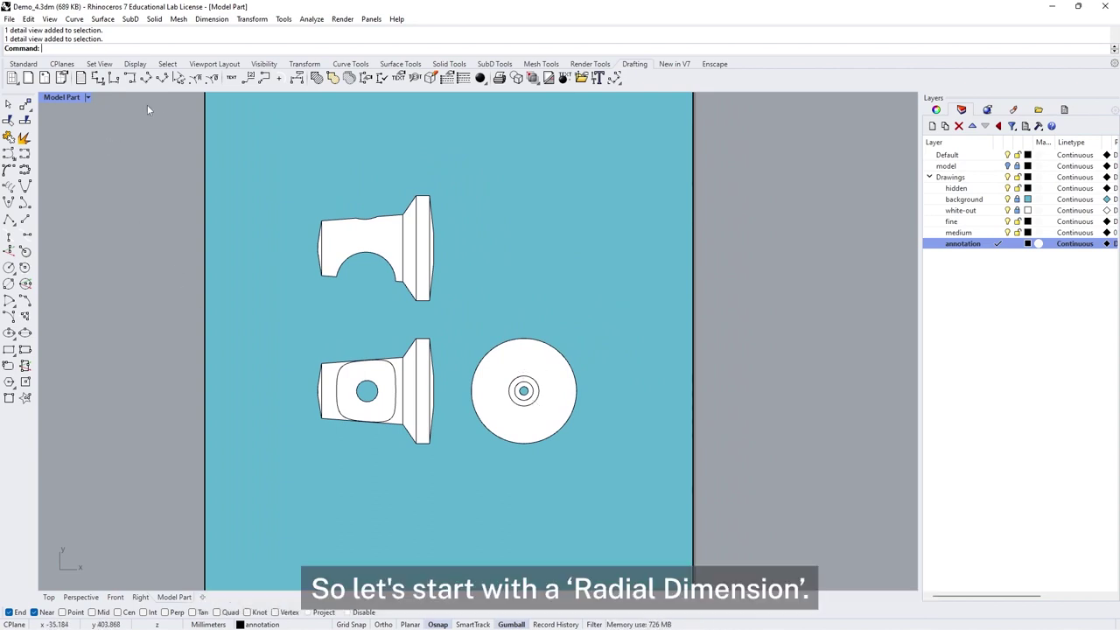
Add a radius dimension to the outer circle of the round end view, placing its label outside the circle.
left_click(195, 78)
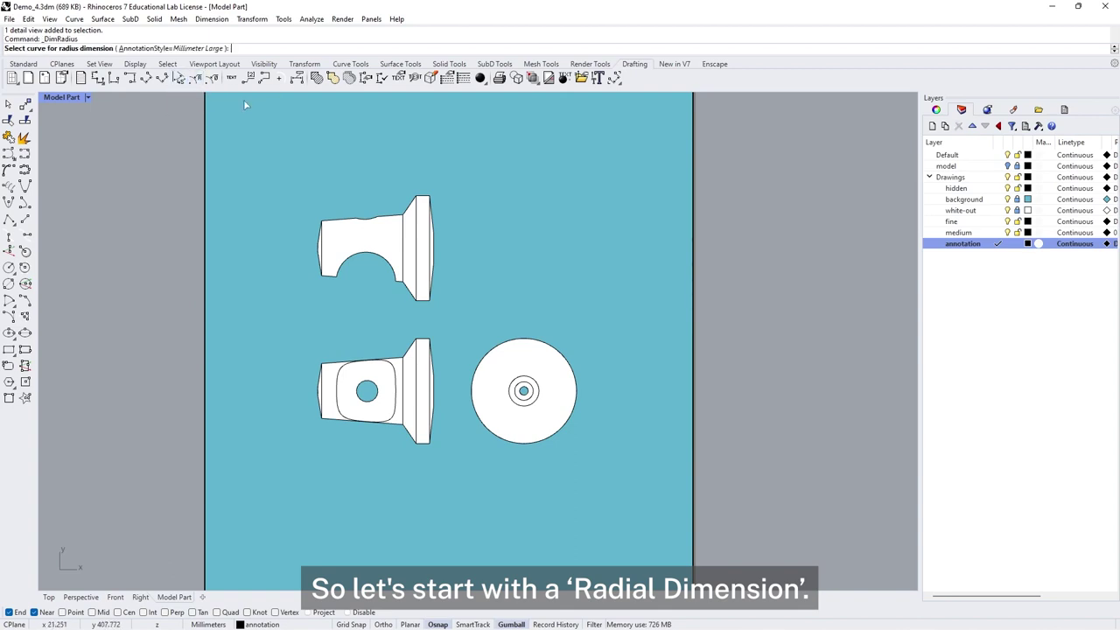
left_click(544, 347)
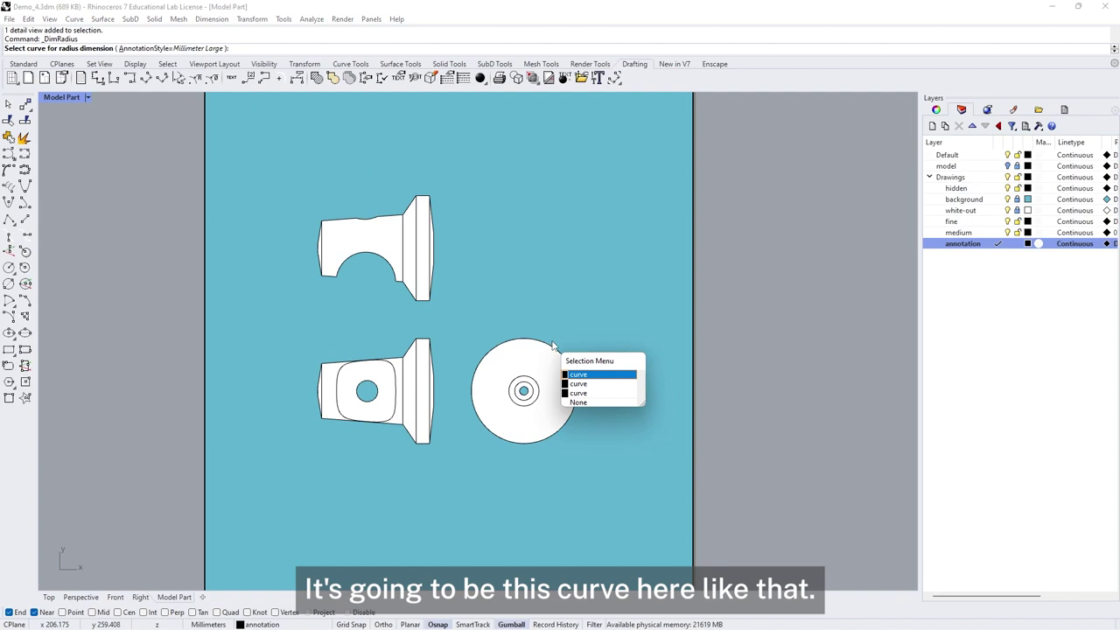
left_click(584, 382)
left_click(604, 329)
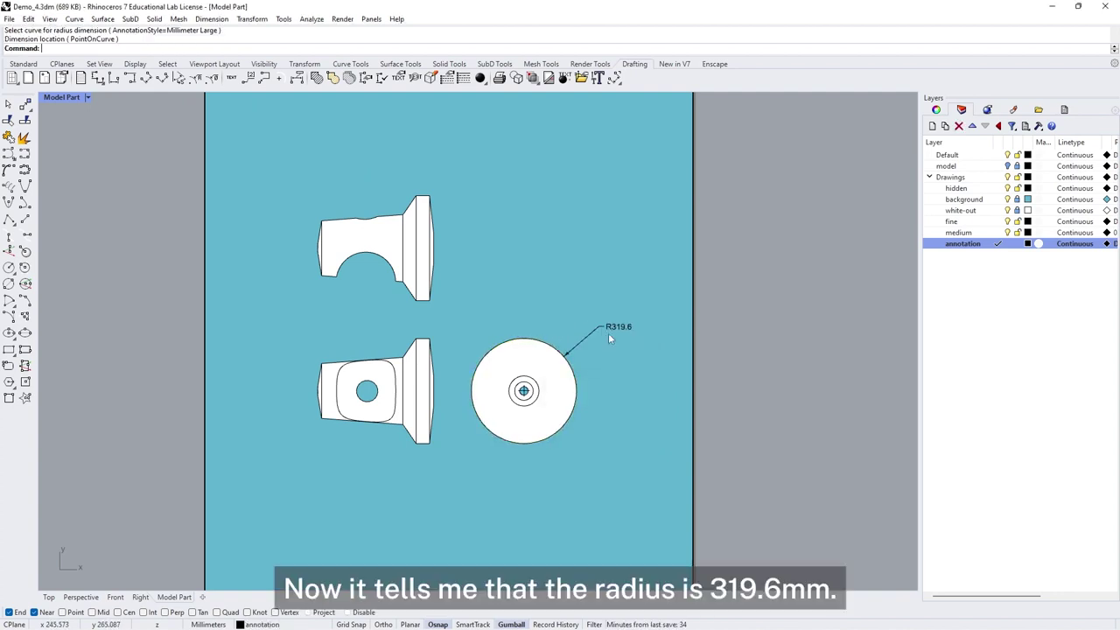
Override the text of the outer circle's radius dimension with R320.
scroll(610, 337, "up", 3)
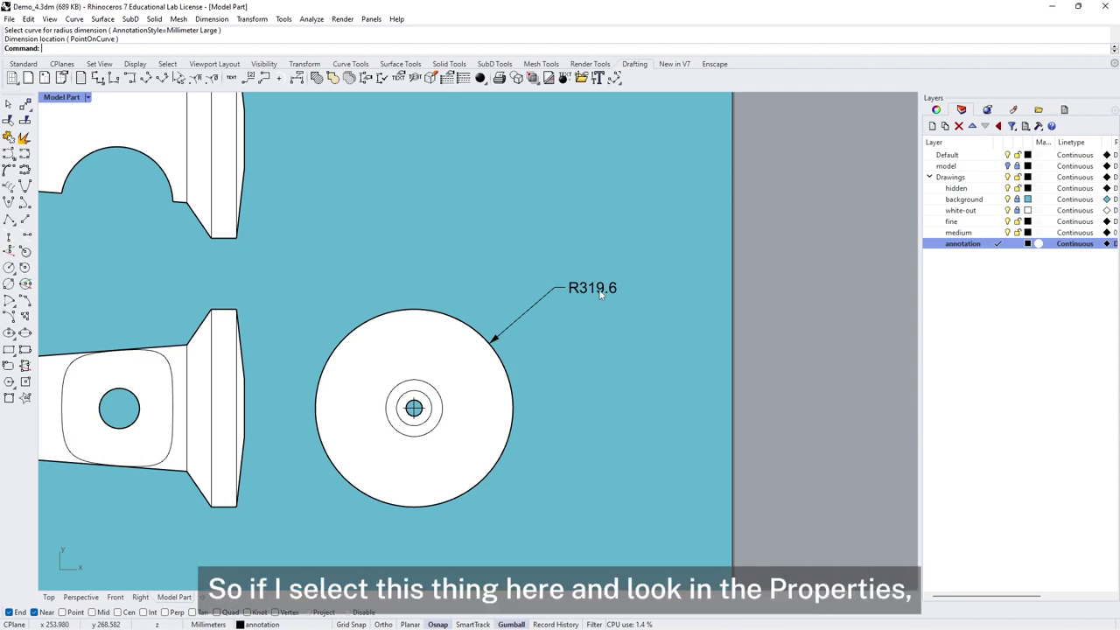
left_click(602, 294)
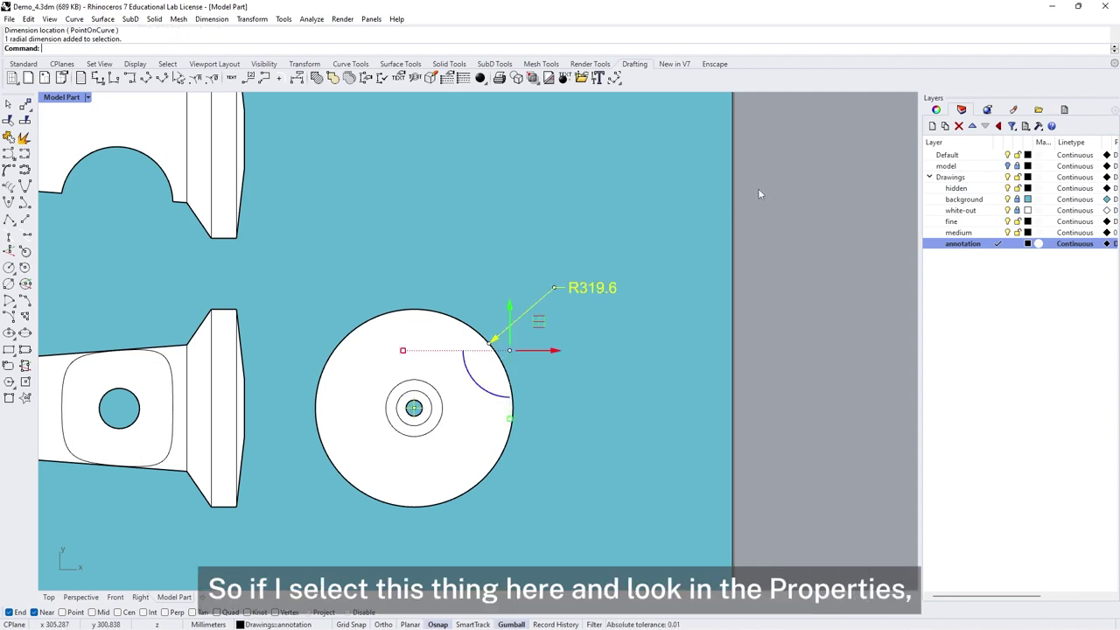
left_click(935, 110)
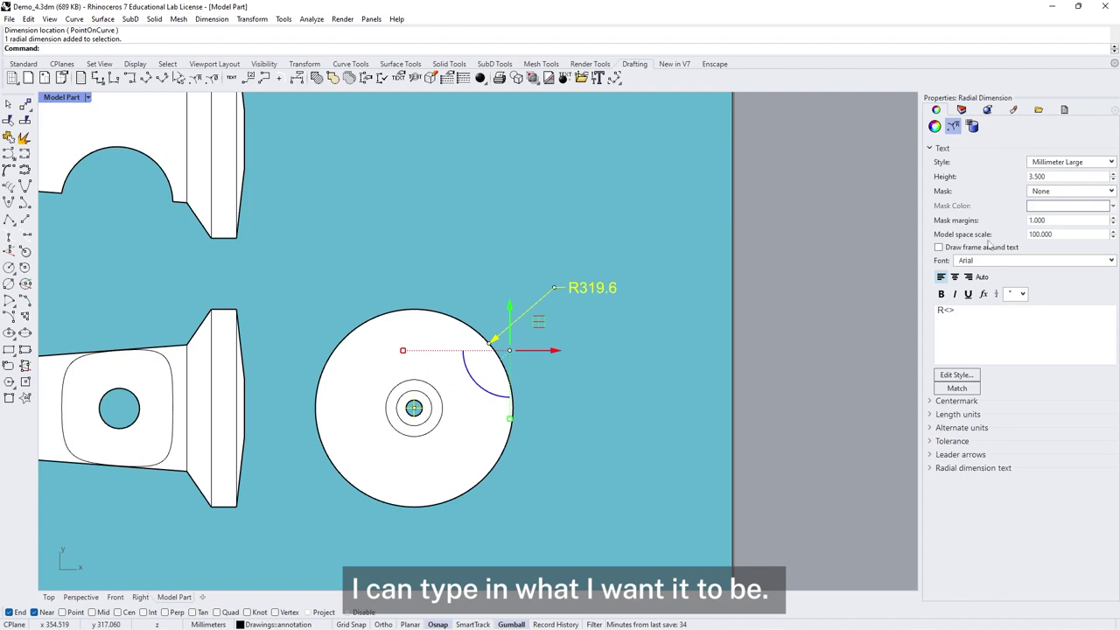
left_click_drag(965, 313, 908, 314)
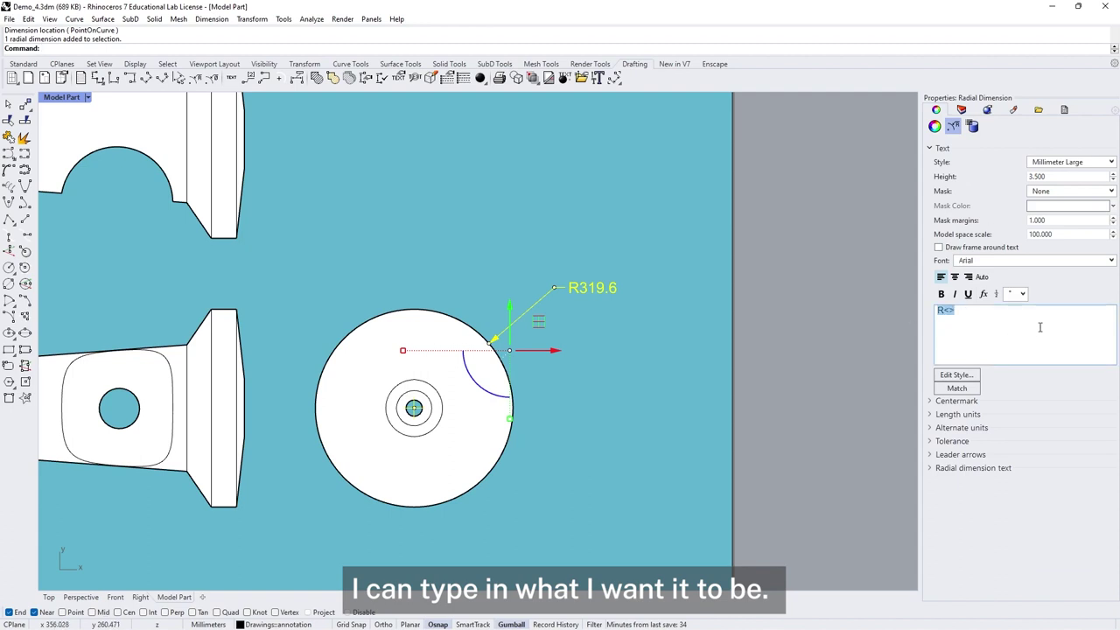
key("Escape")
Add a radius dimension to the larger inner ring of the round end view, with its label beneath R320.
key("Return")
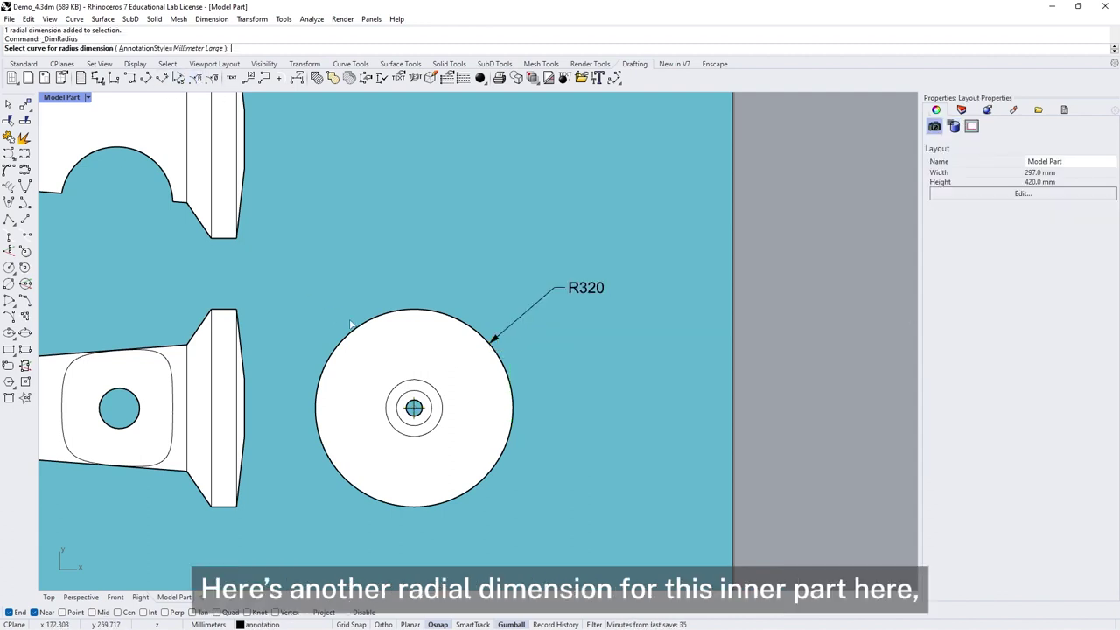
left_click(443, 404)
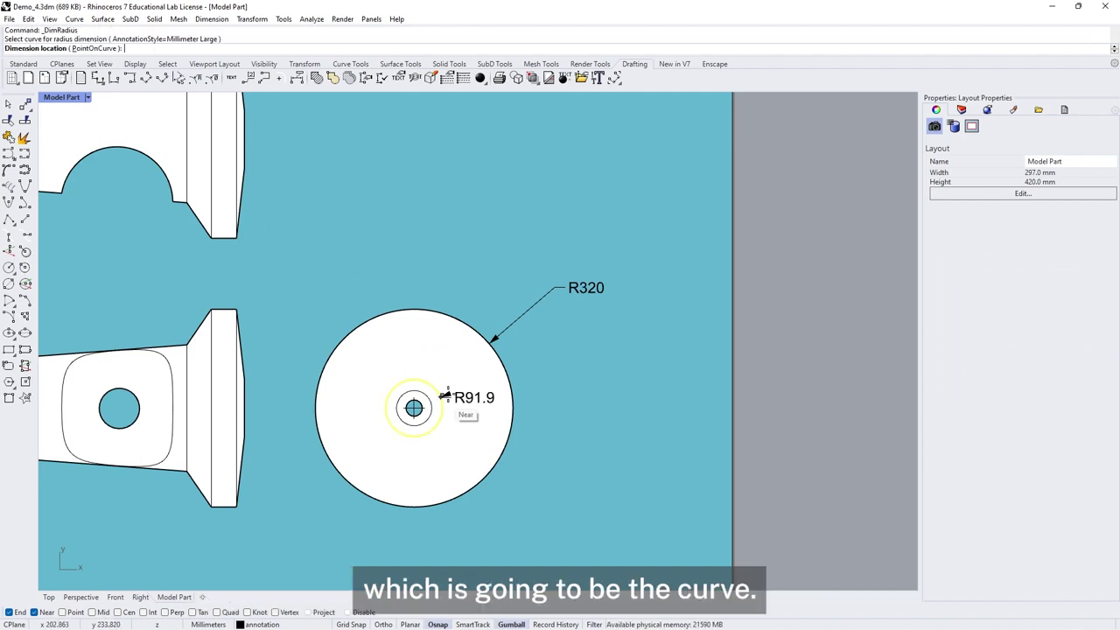
left_click(555, 340)
Override the text of the inner ring's radius dimension with R92.
left_click(598, 339)
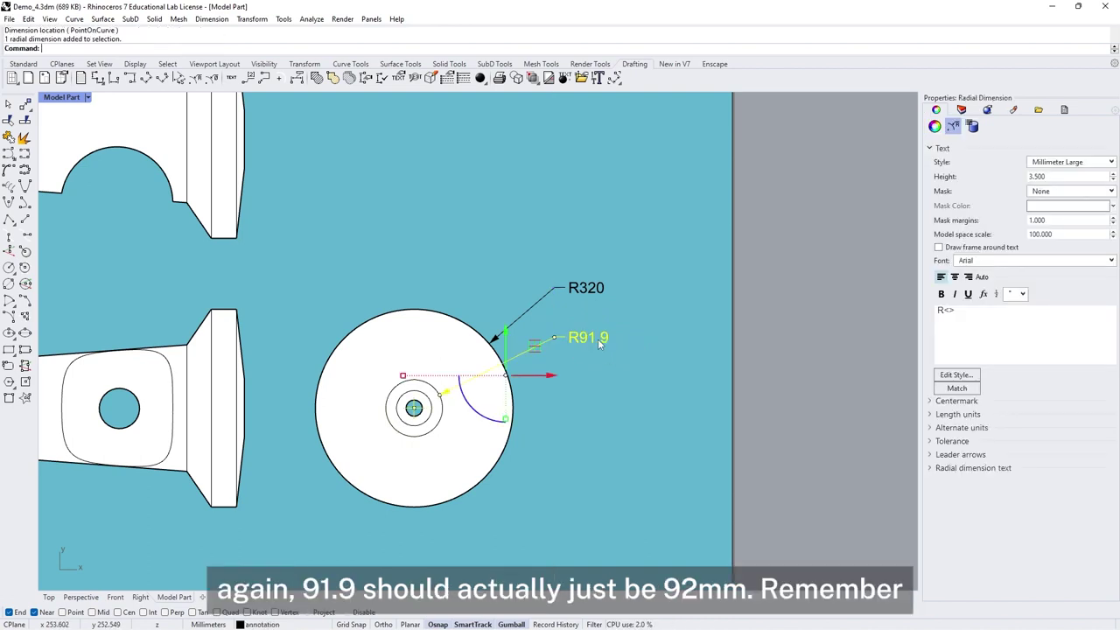
left_click(959, 312)
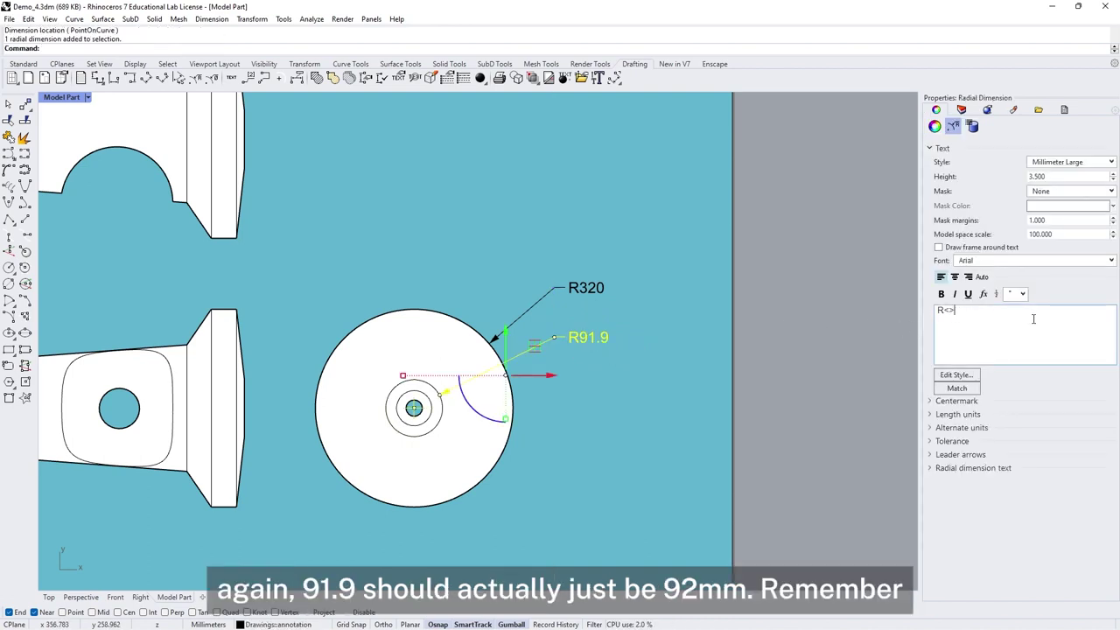
key("BackSpace")
key("BackSpace")
type("92")
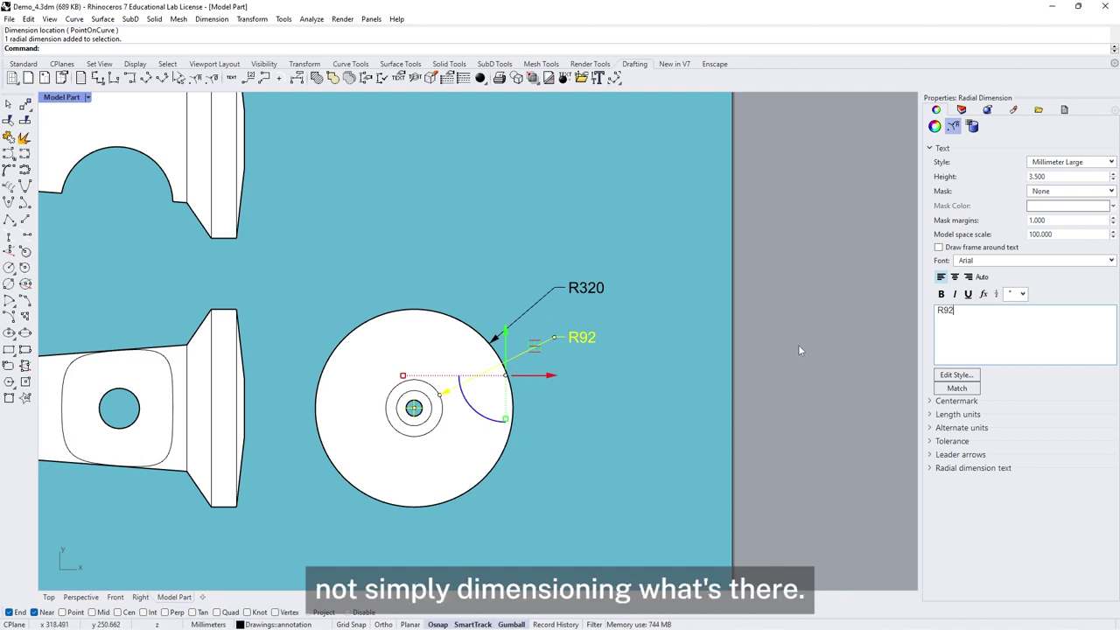
left_click(798, 350)
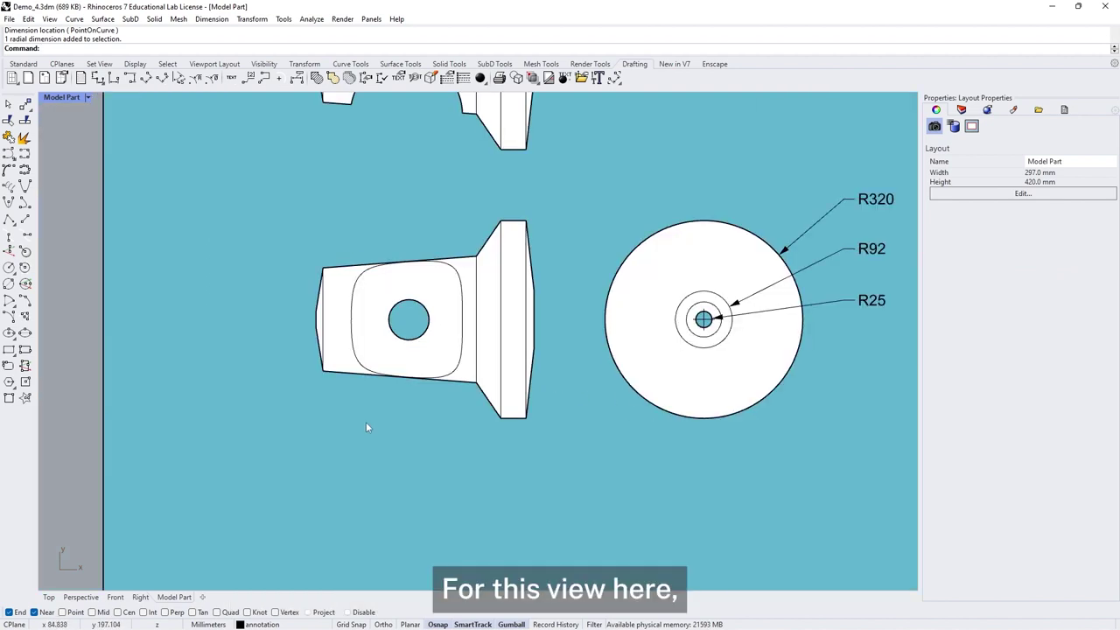
Place a horizontal dimension of the full length below the side view with the round hole, overriding its text with 705.
right_click_drag(365, 422, 365, 384)
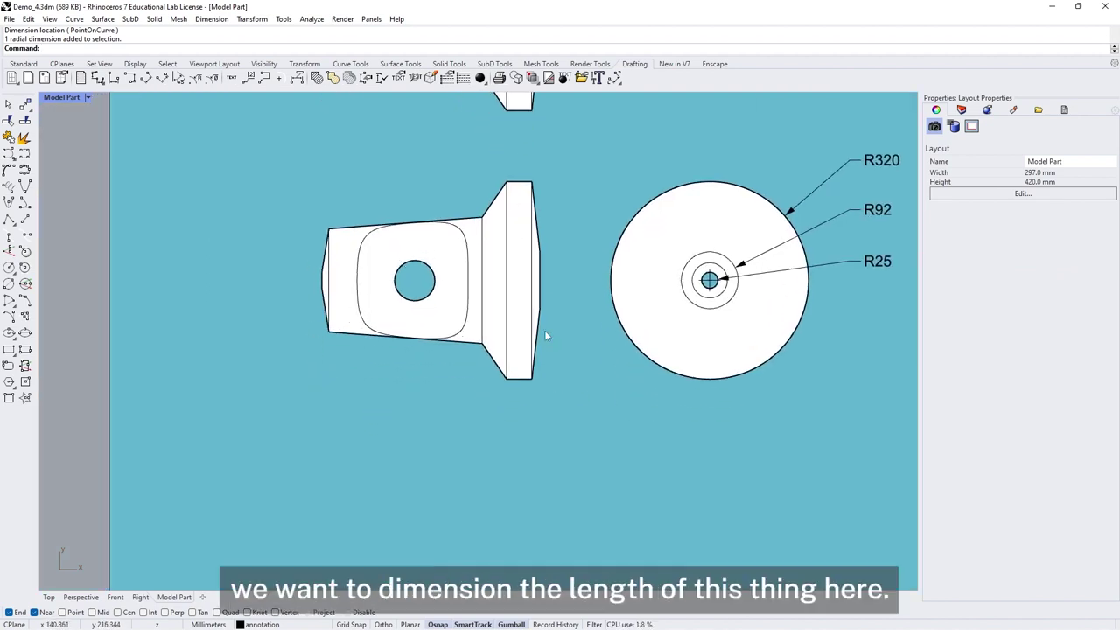
left_click(130, 80)
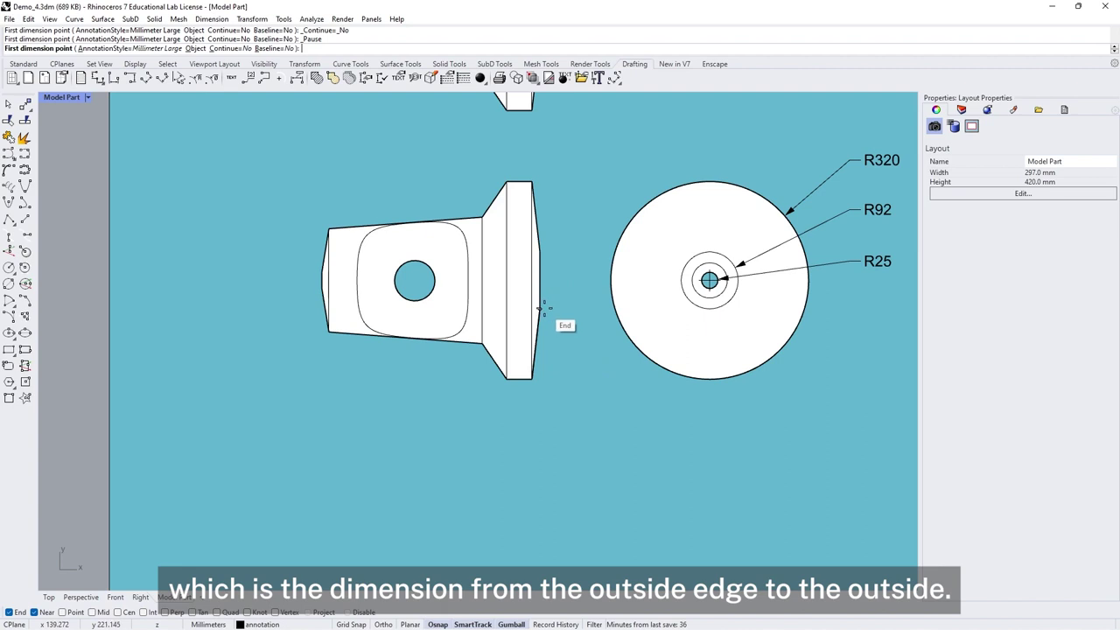
left_click(540, 307)
left_click(315, 291)
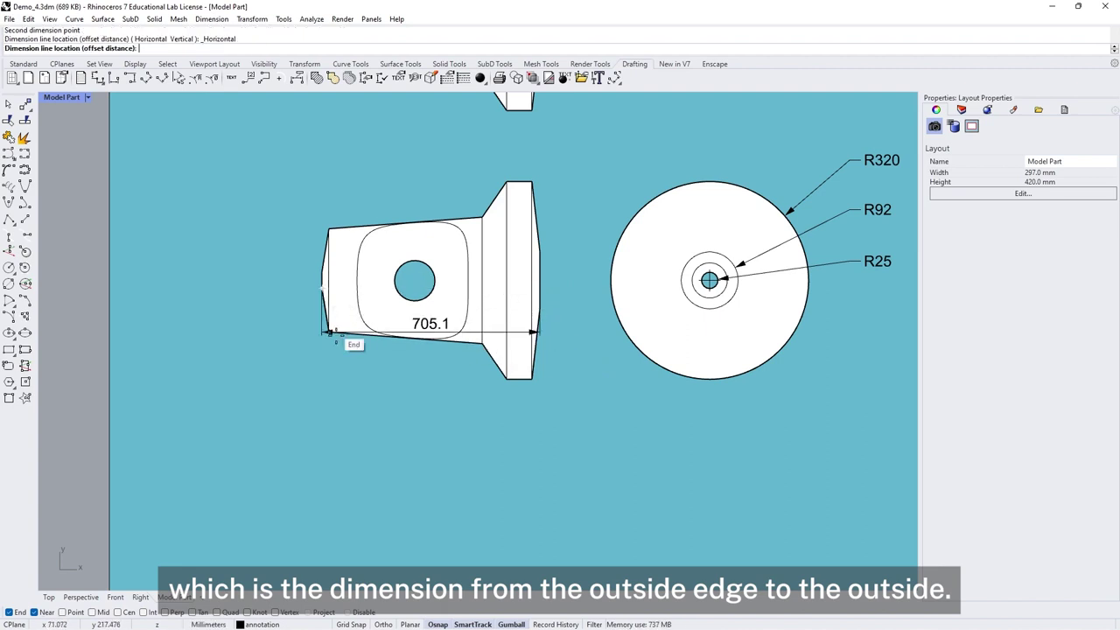
left_click(377, 495)
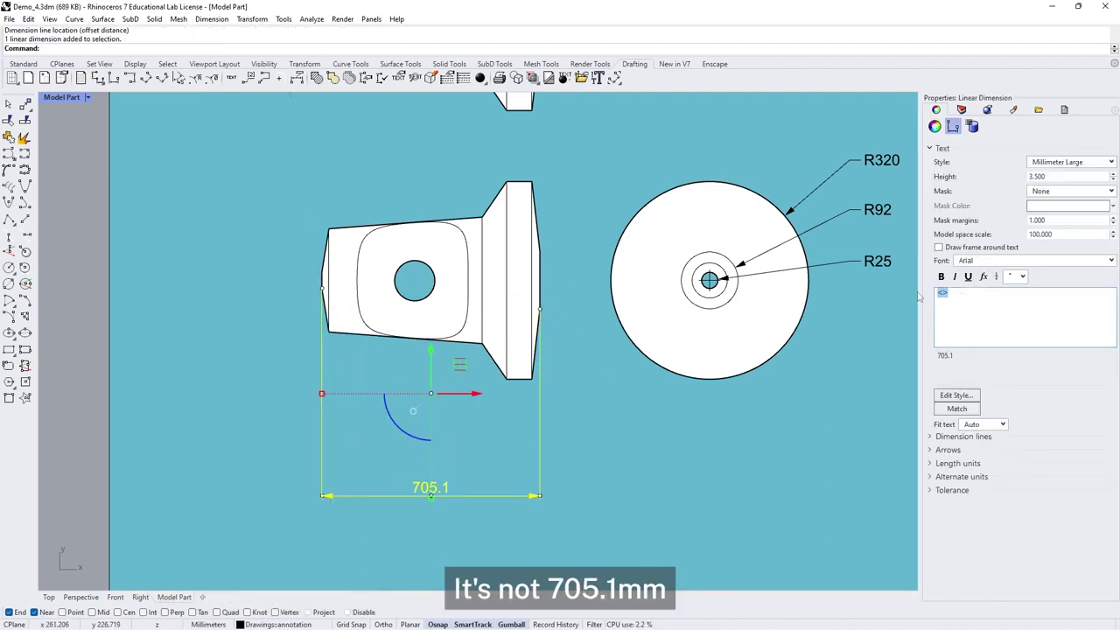
type("705")
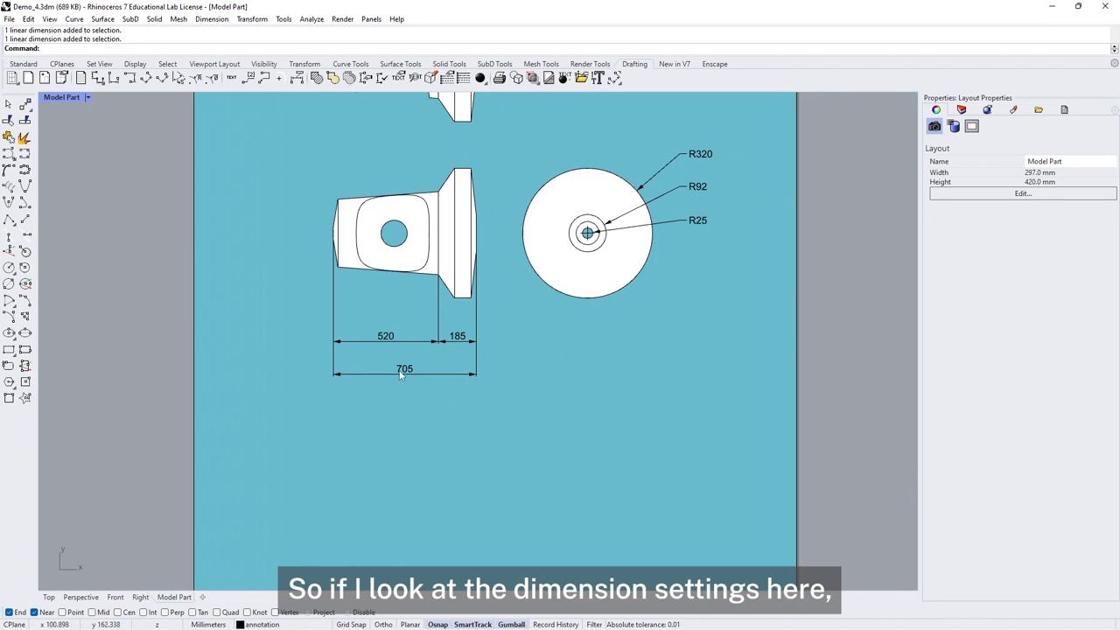
Try a text height of 2 on the overall length dimension alone, and return it to 3.5.
left_click(400, 372)
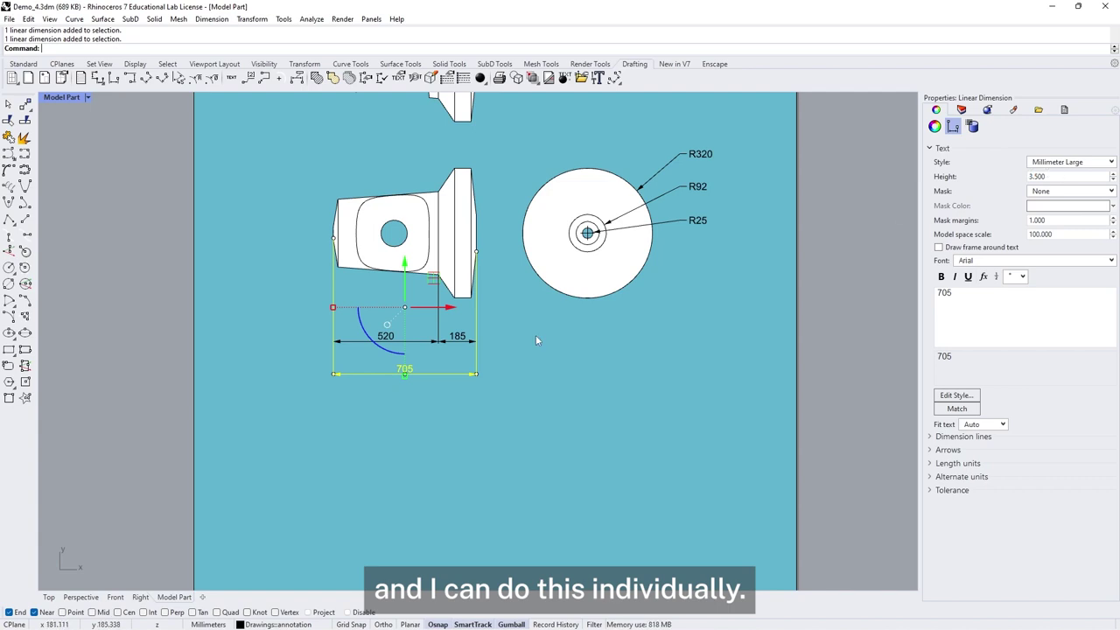
scroll(536, 386, "up", 3)
double_click(1054, 176)
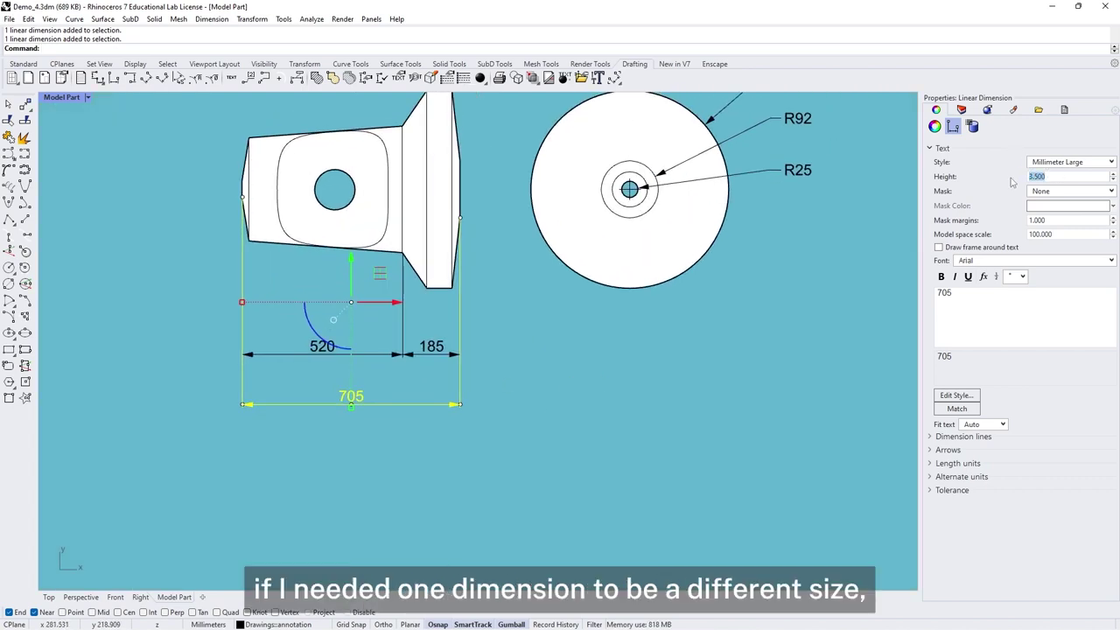
type("2")
key("Return")
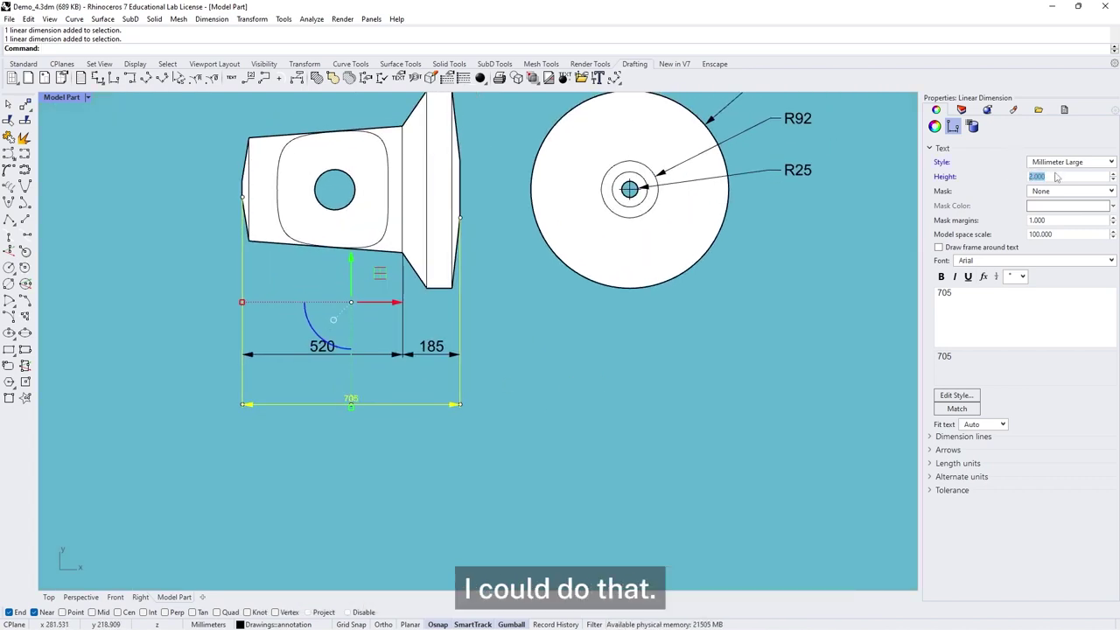
type("3.5")
key("Return")
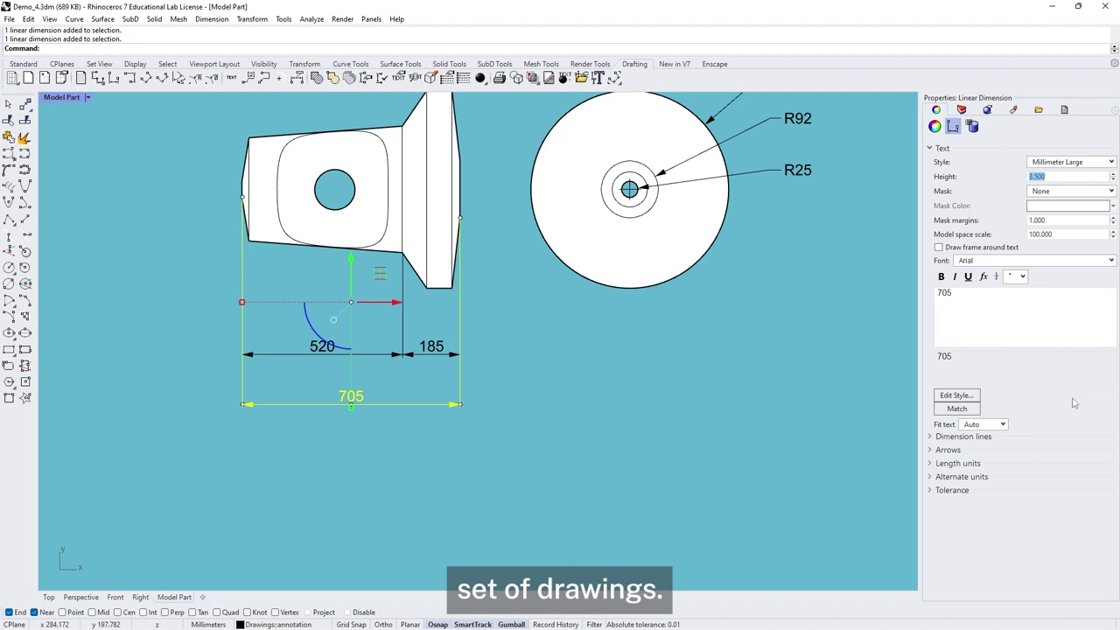
Edit the Millimeter Large annotation style, setting its font to Franklin Gothic Medium and its text height to 3.
left_click(1061, 163)
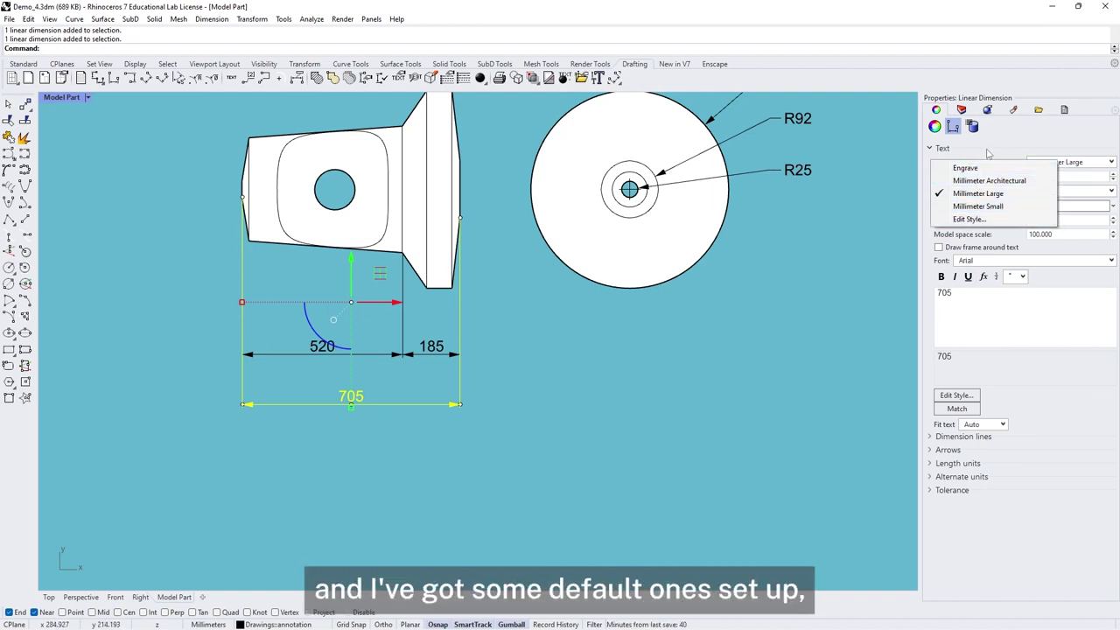
left_click(969, 218)
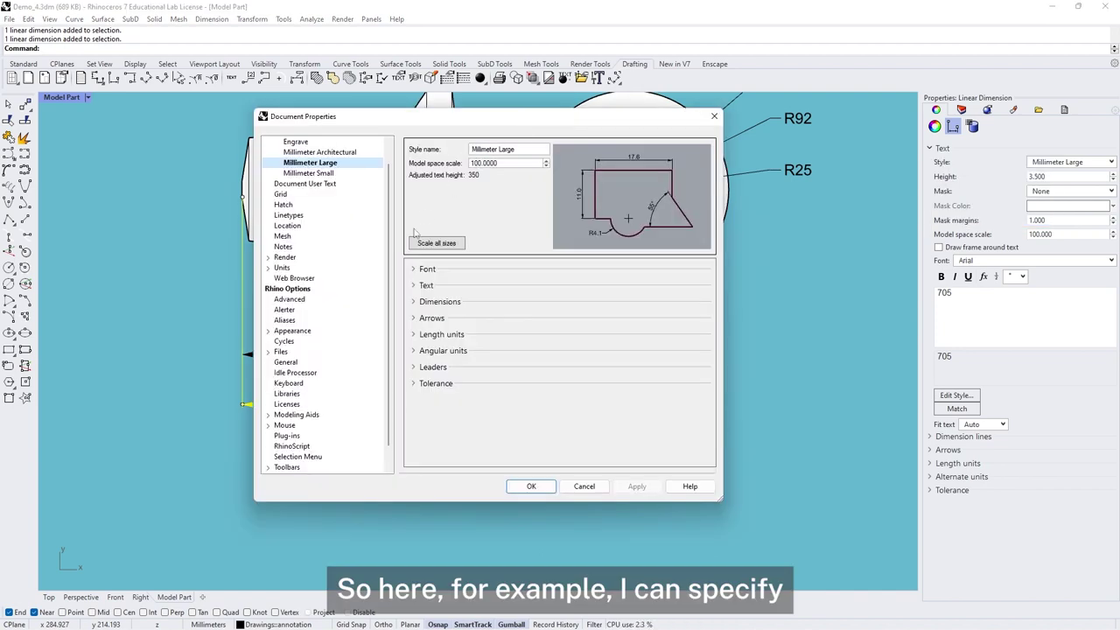
left_click(414, 269)
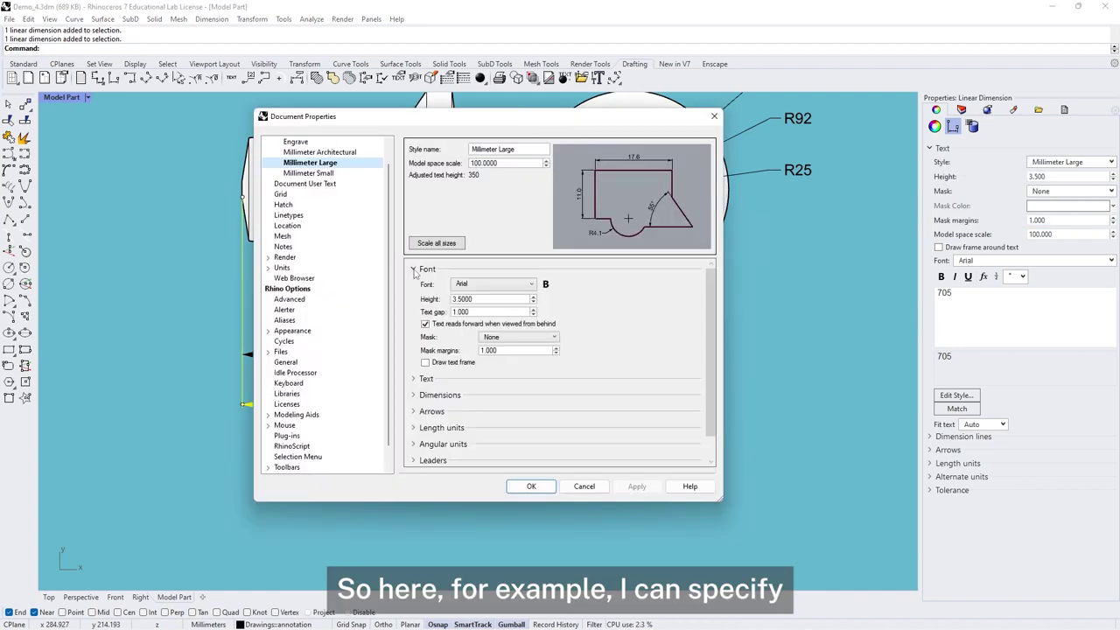
left_click(531, 284)
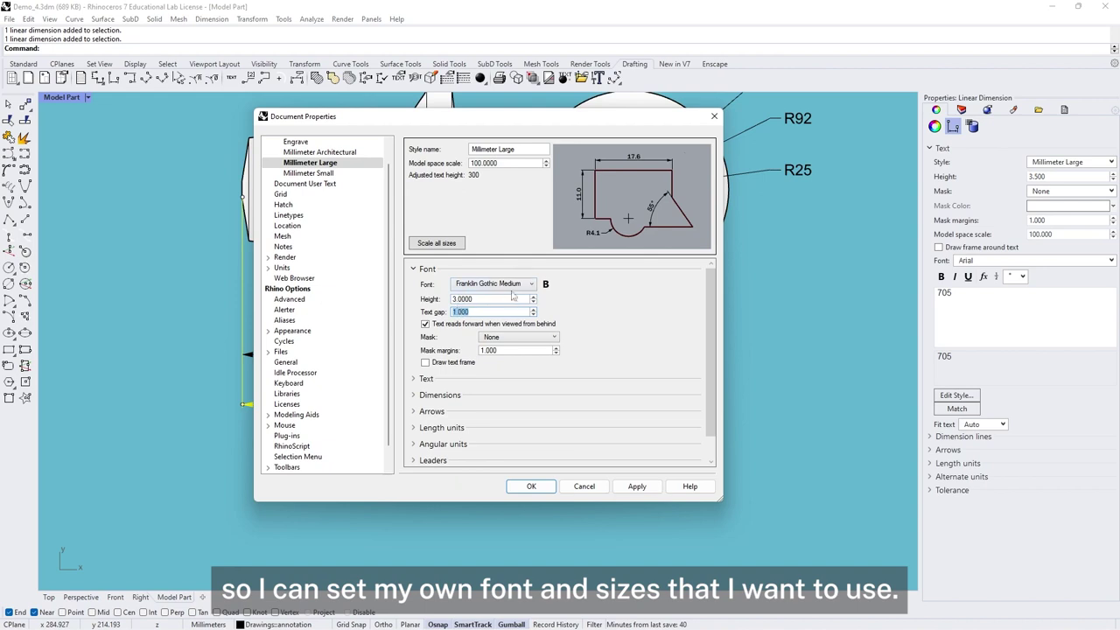
Set the first arrowhead of the Millimeter Large style to Tick and check the 520 dimension's properties.
left_click(416, 412)
scroll(553, 356, "down", 2)
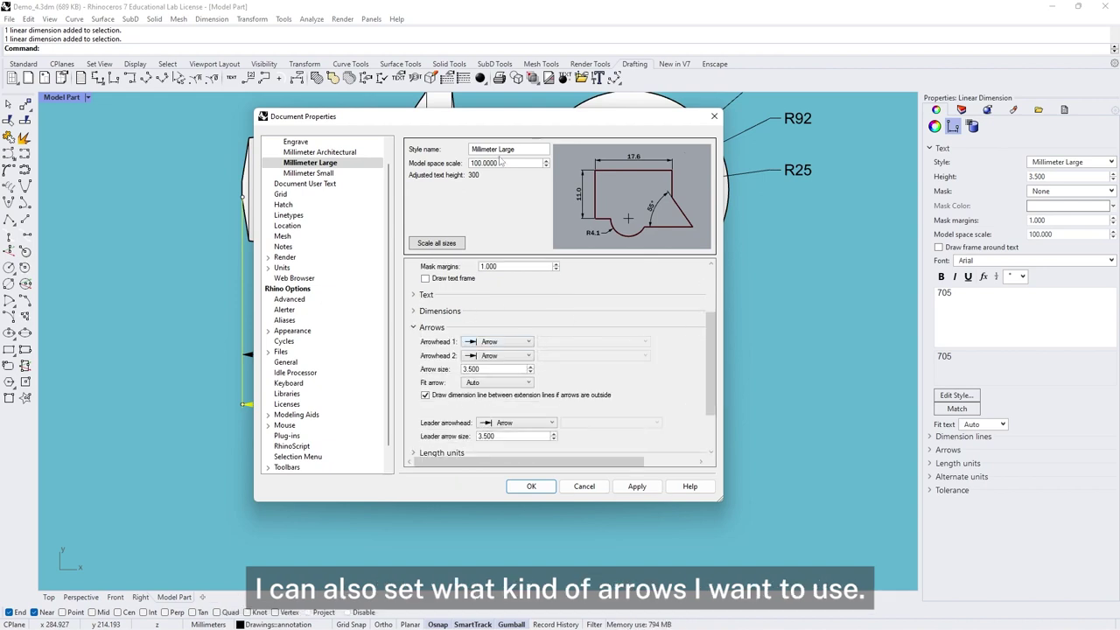
left_click_drag(487, 127, 652, 153)
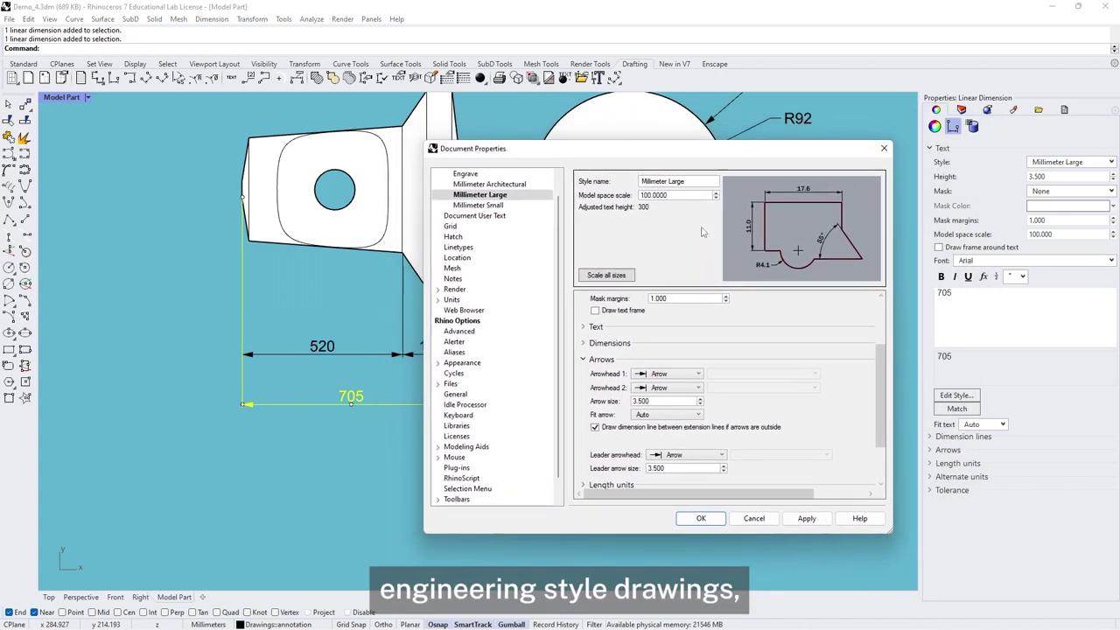
left_click(698, 374)
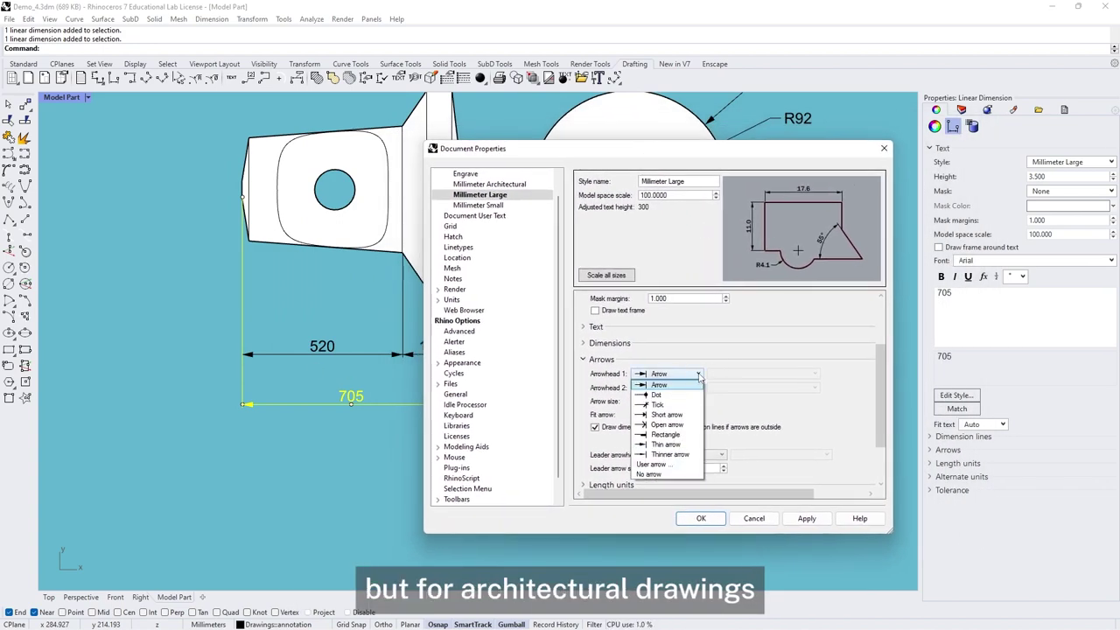
left_click(657, 405)
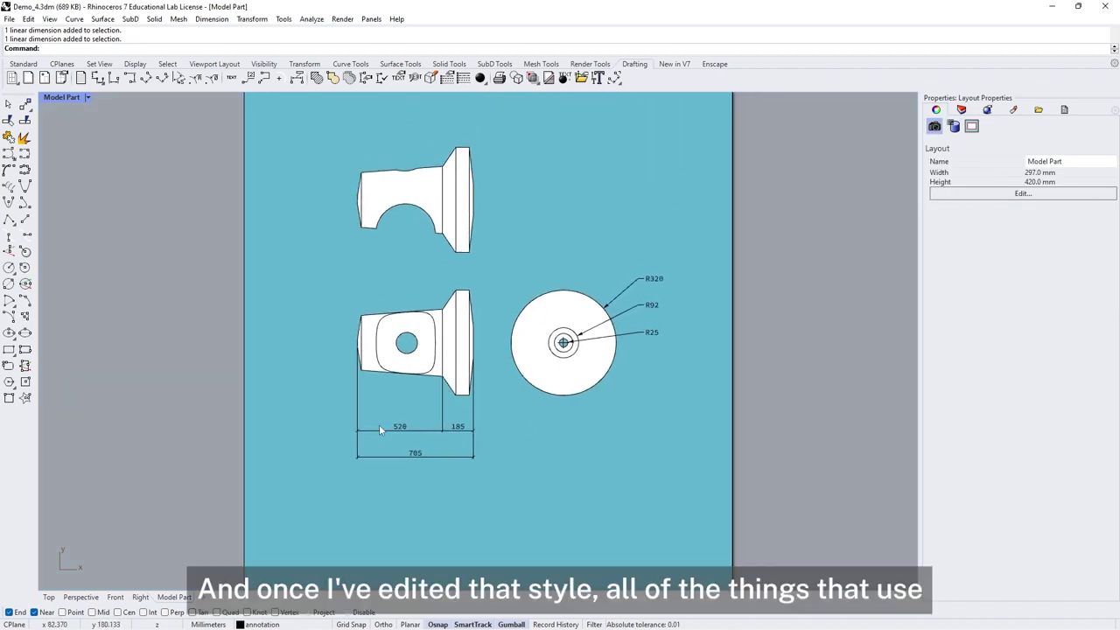
left_click(380, 429)
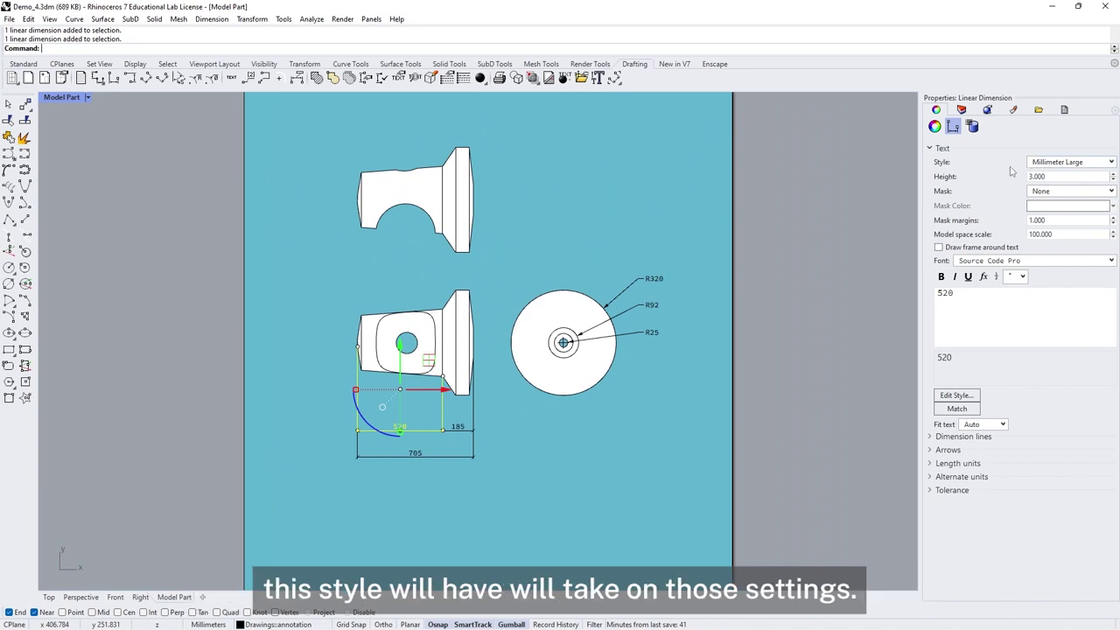
left_click(504, 427)
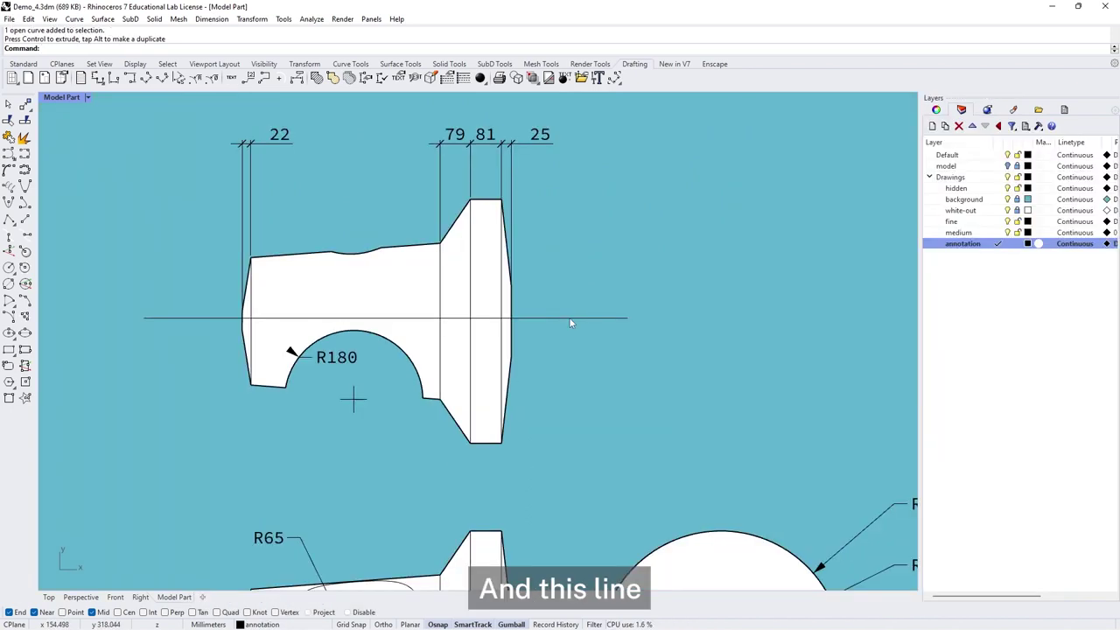
Set the linetype of the horizontal centre line through the view with the R180 cut-out to Center.
left_click(569, 319)
scroll(568, 317, "up", 2)
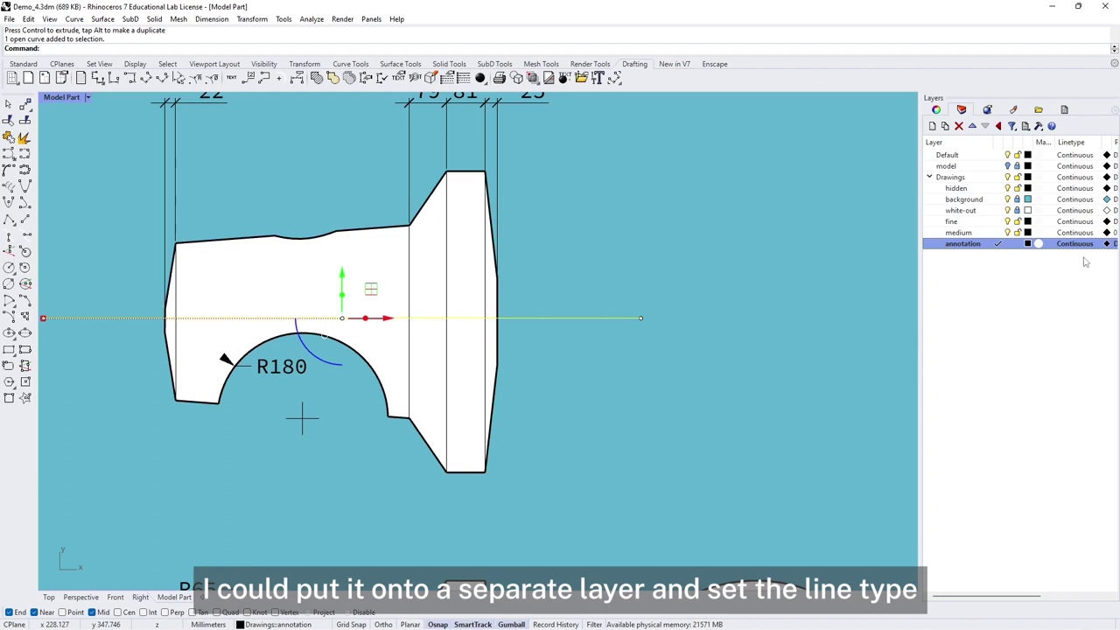
left_click(935, 109)
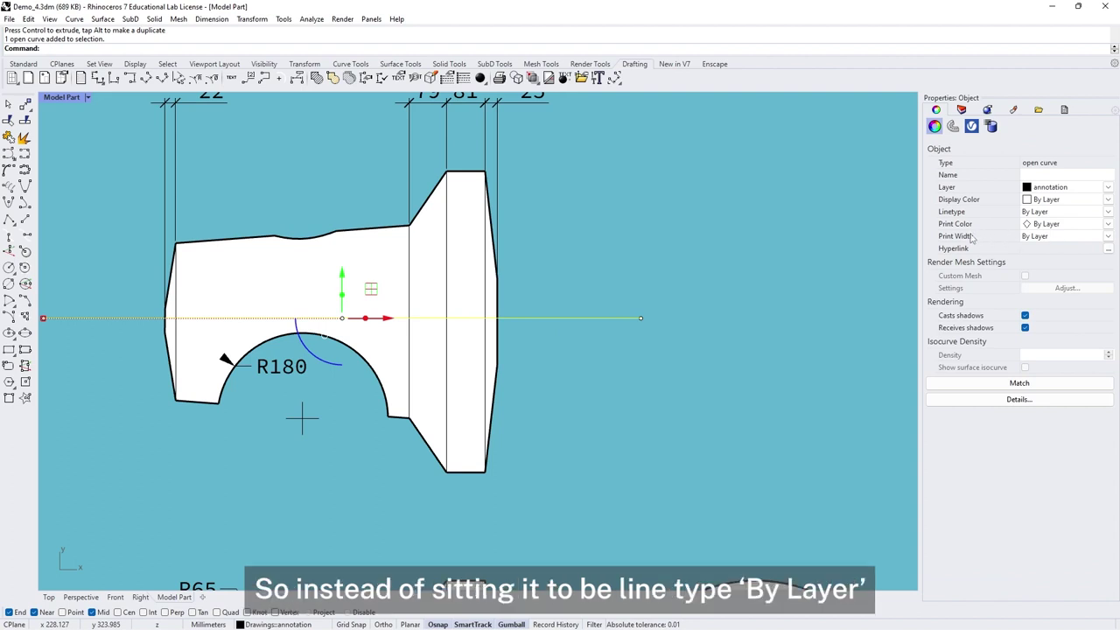
left_click(1108, 213)
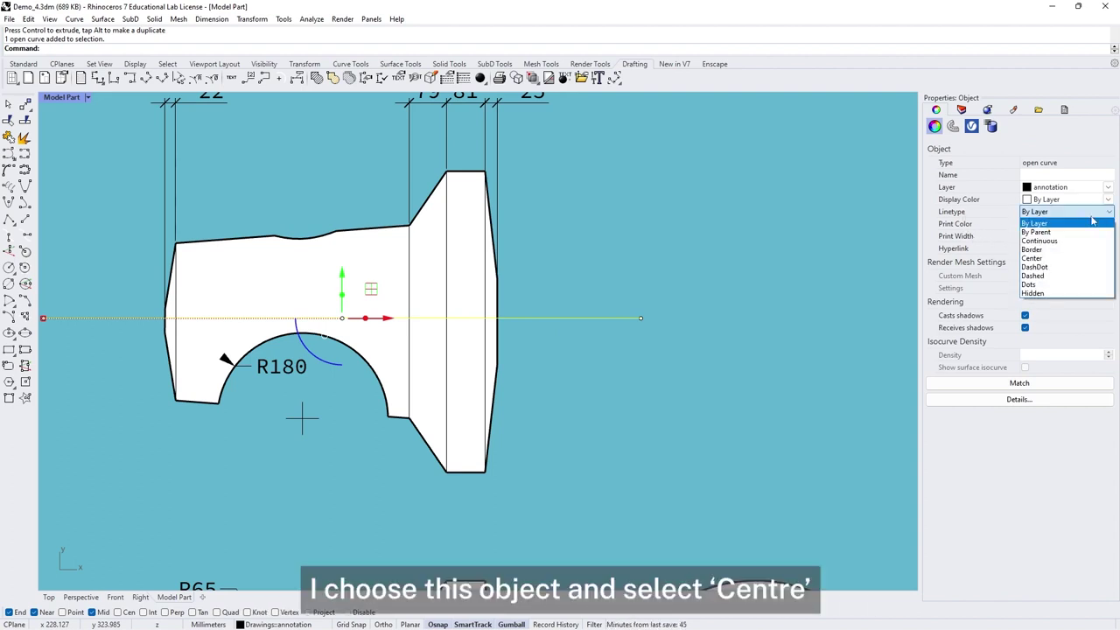
left_click(1032, 258)
left_click(680, 343)
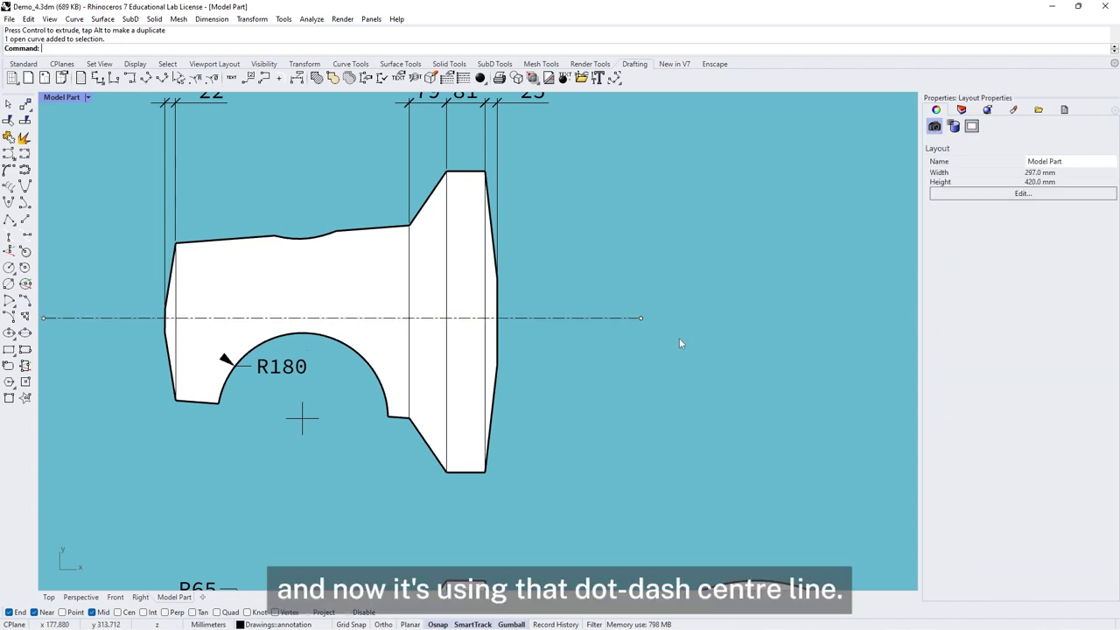
scroll(429, 348, "down", 1)
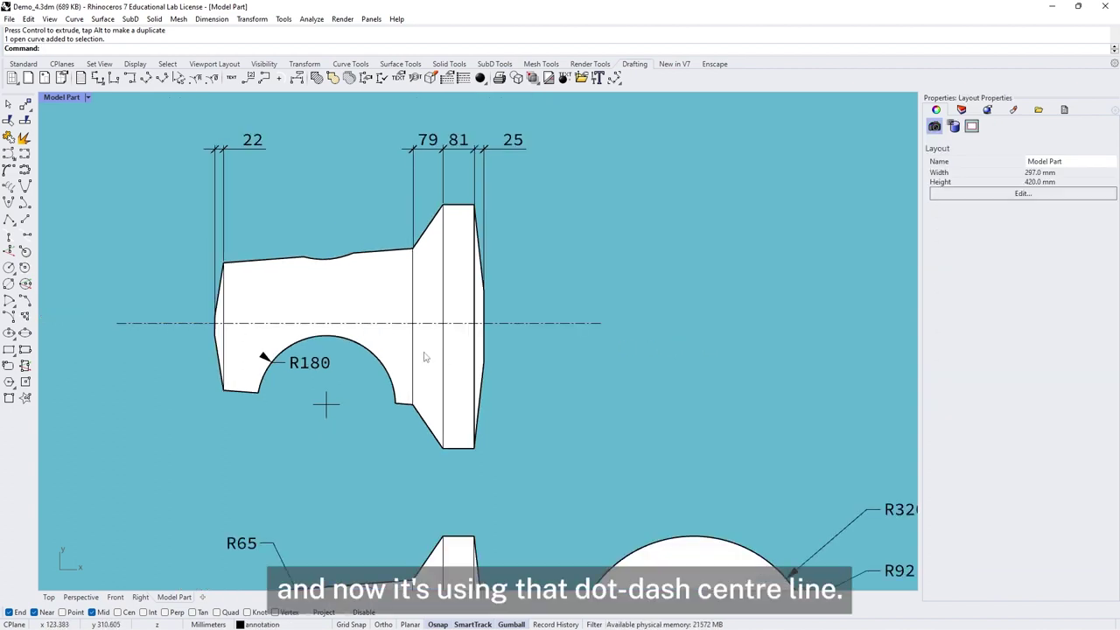
scroll(425, 356, "down", 4)
Change the annotation layer's colour to white (#FFFFFF).
left_click(962, 109)
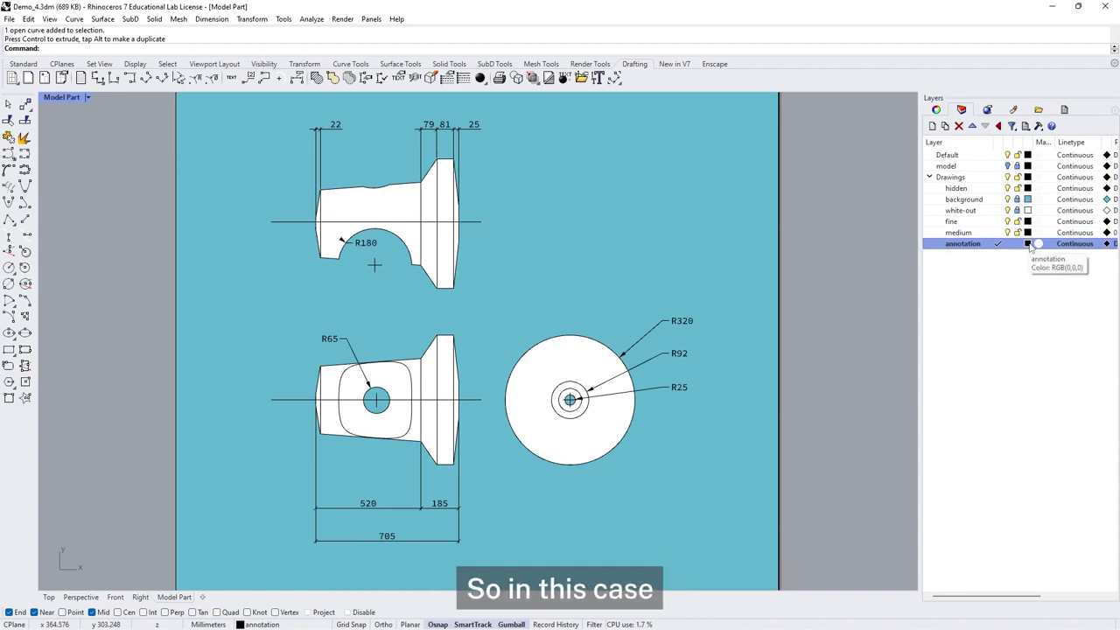
left_click(1028, 244)
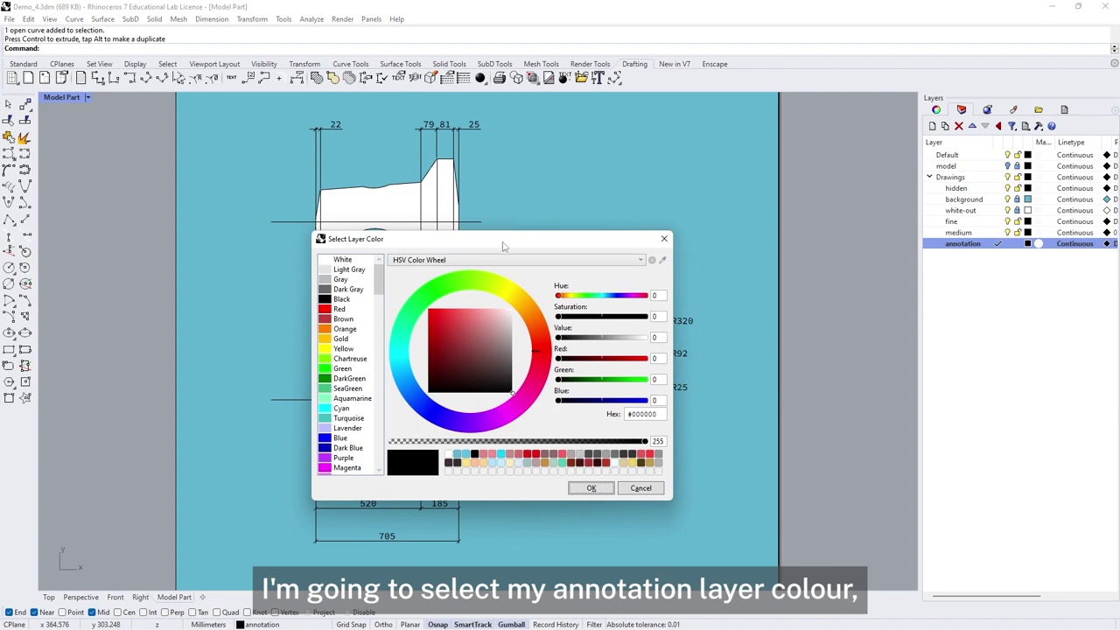
left_click_drag(503, 247, 791, 237)
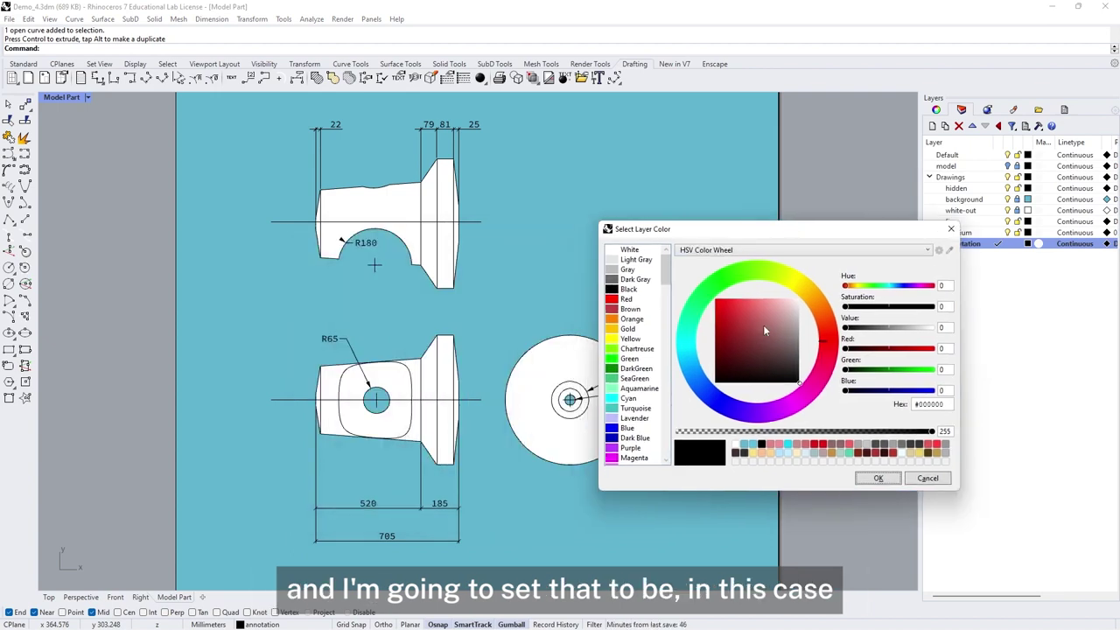
left_click_drag(765, 330, 838, 273)
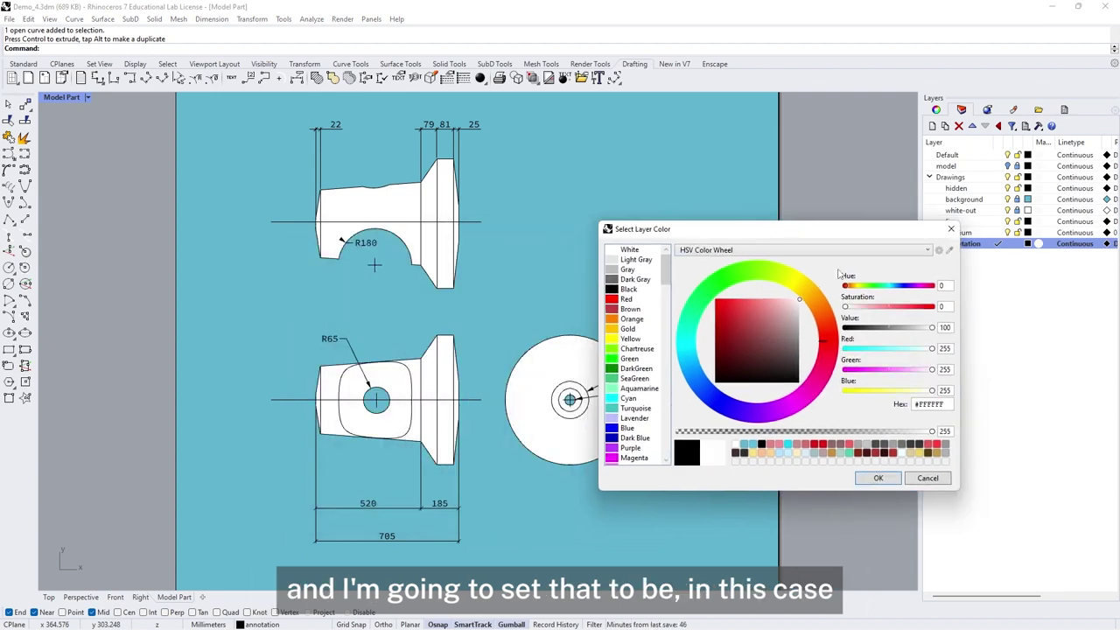
left_click(879, 478)
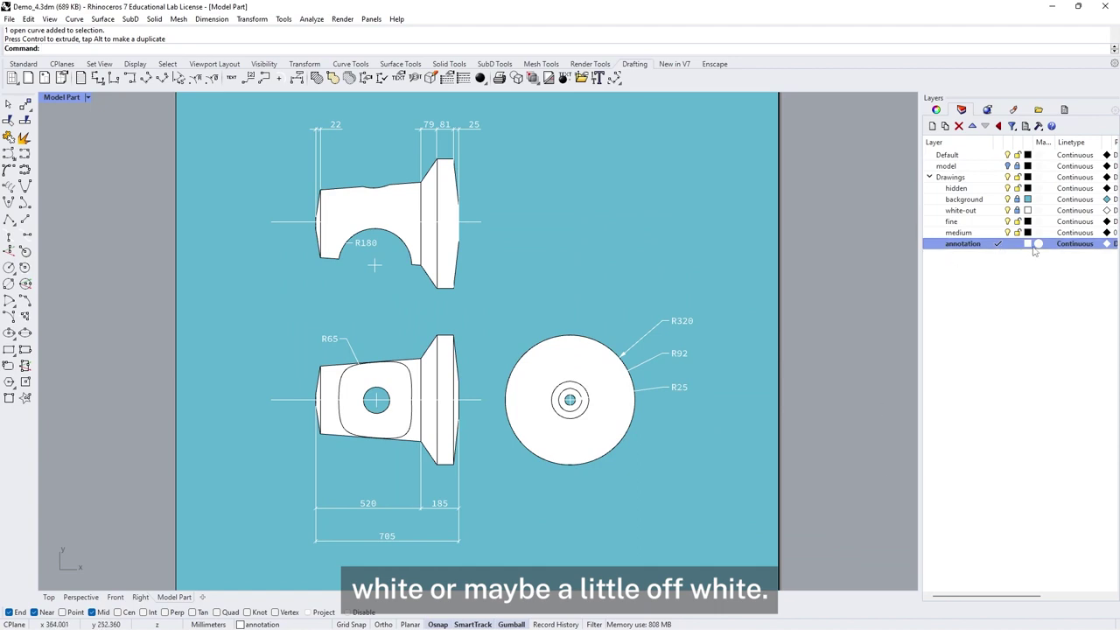
scroll(667, 368, "down", 3)
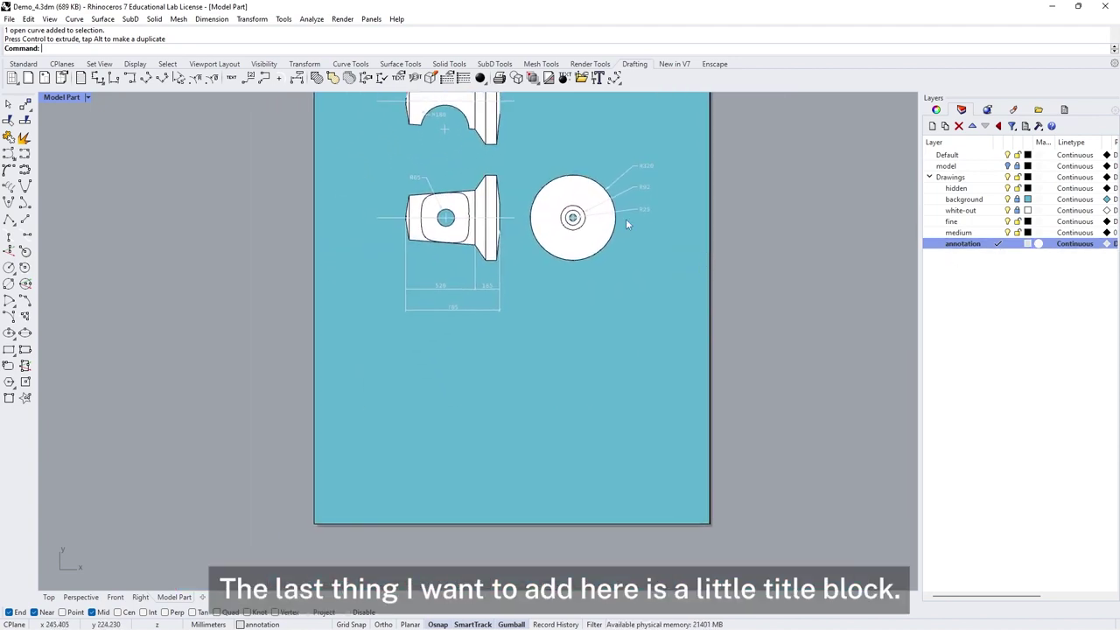
Add a title block for the SBI Building Foyer wall display connecting pin and place it below the drawing views.
left_click(231, 78)
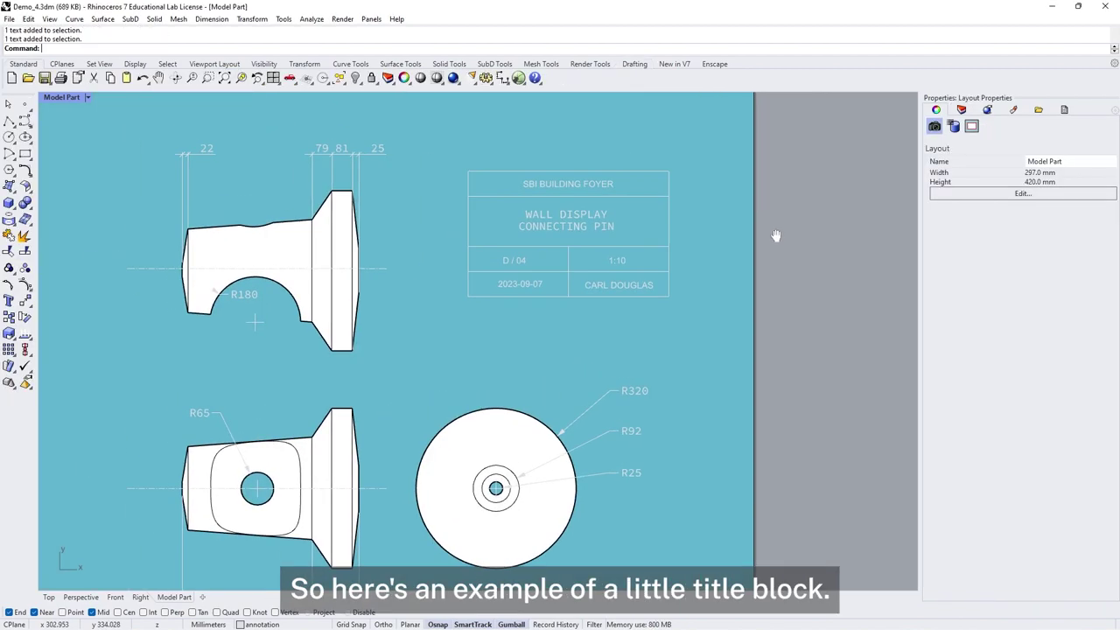
scroll(781, 233, "up", 3)
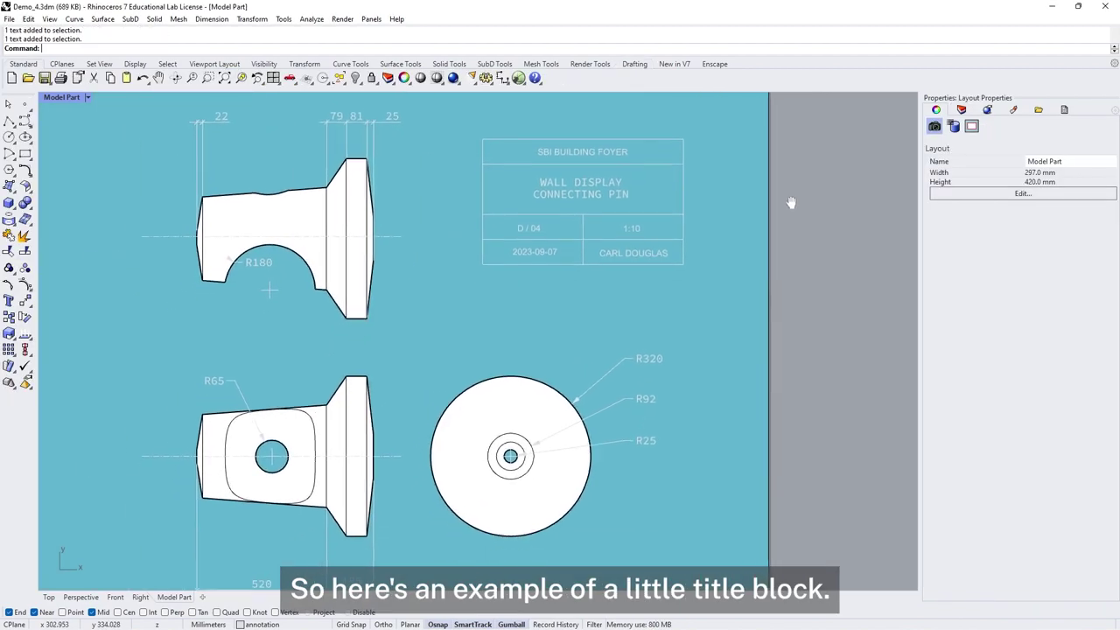
scroll(777, 180, "down", 3)
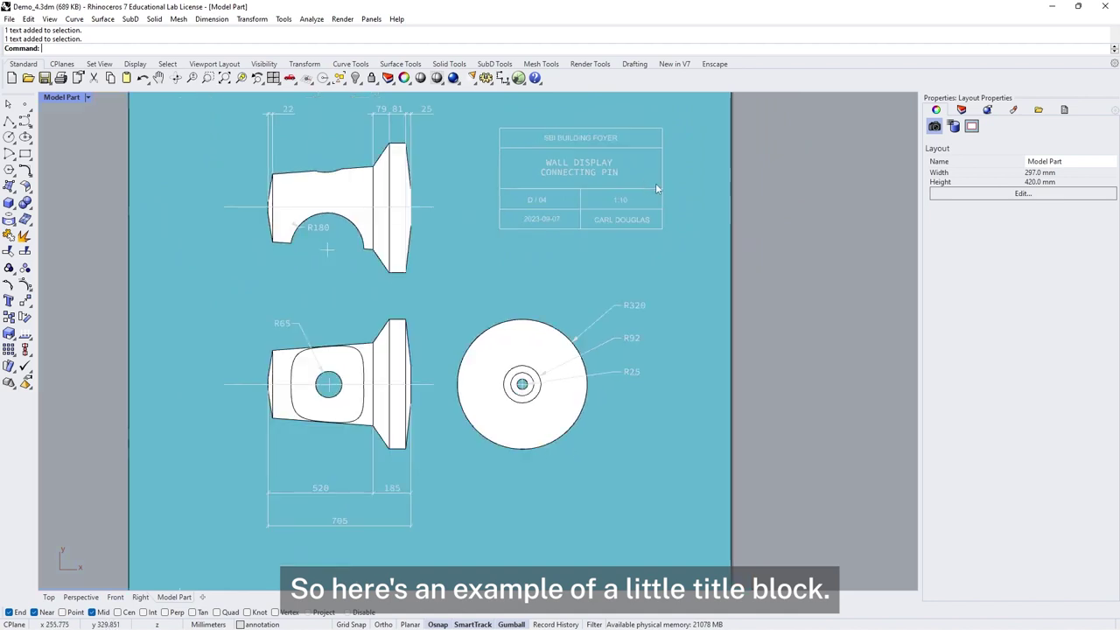
scroll(782, 175, "up", 5)
scroll(435, 290, "down", 1)
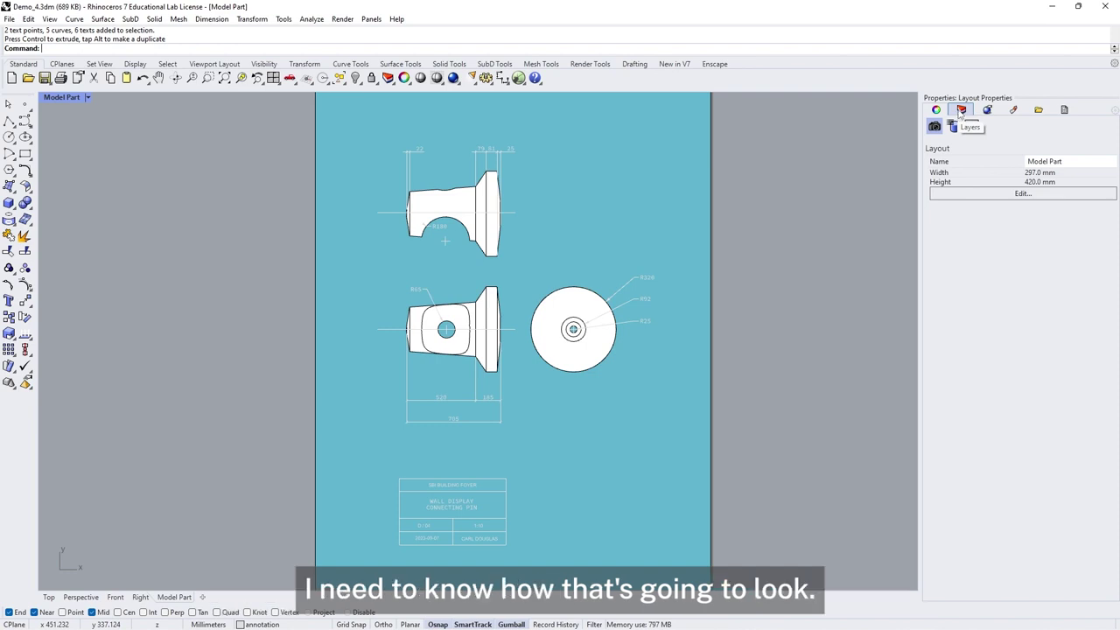
Print the Model Part layout to Rhino PDF at A3 portrait with vector output.
left_click(1064, 109)
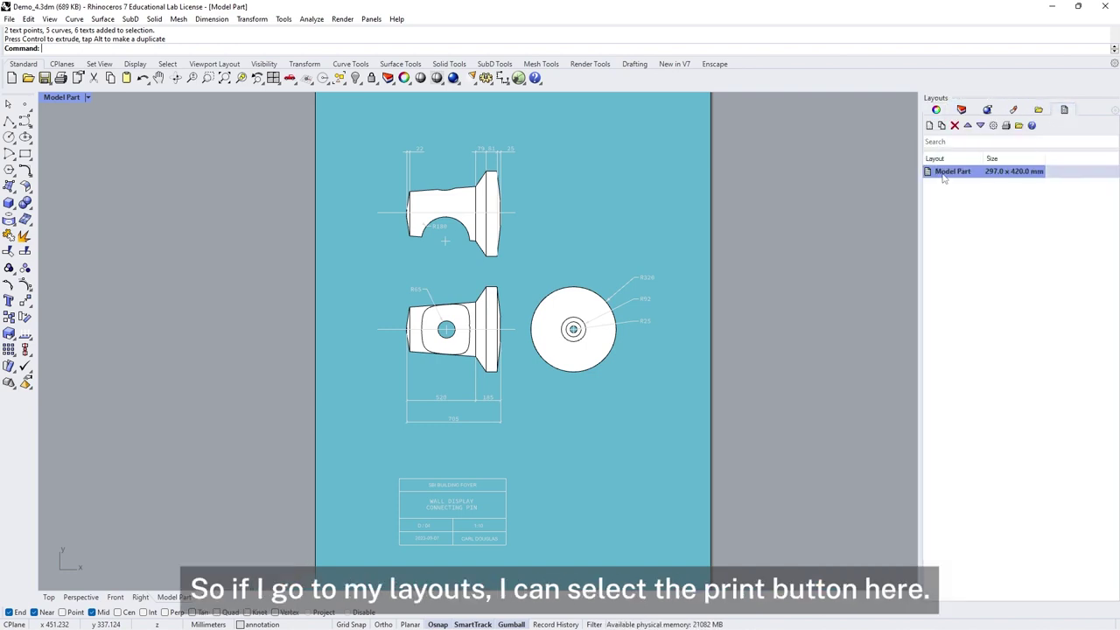
left_click(1005, 127)
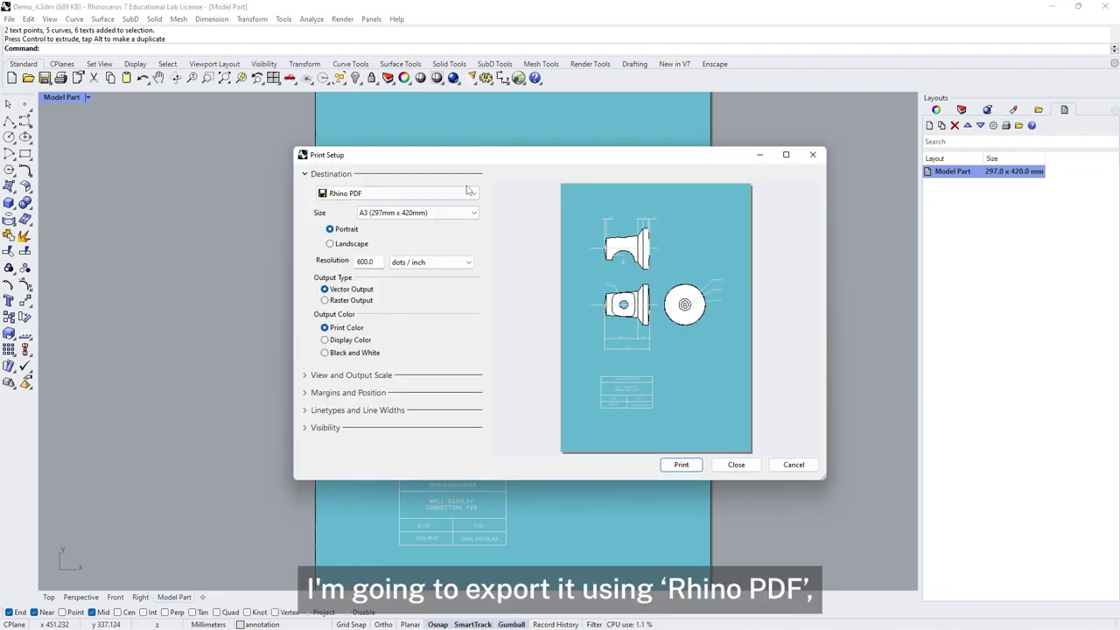
left_click(473, 194)
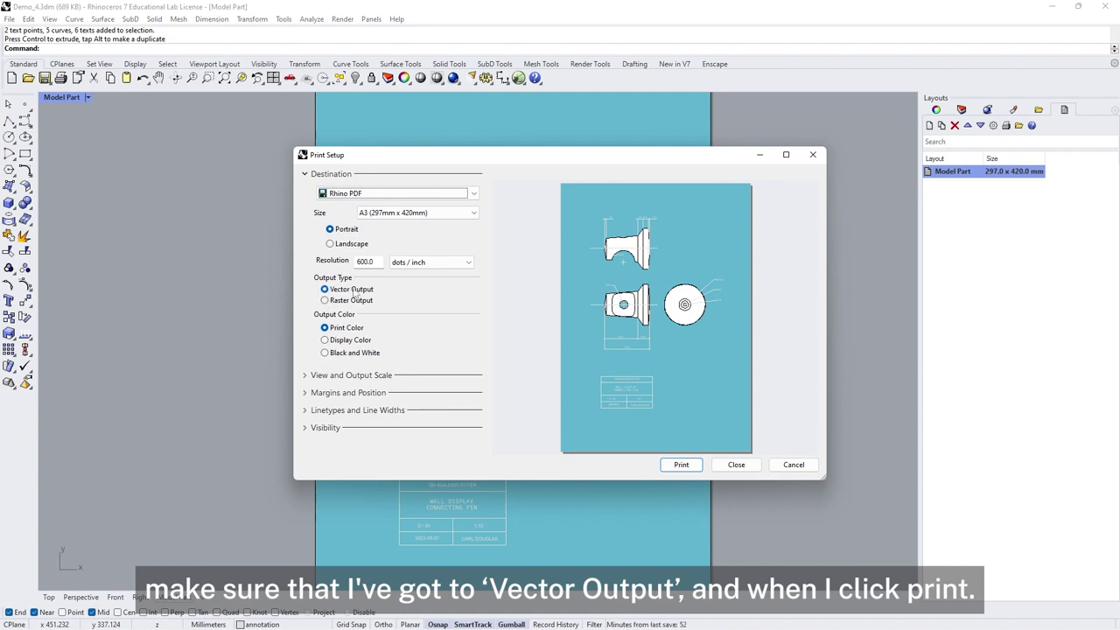
left_click(681, 464)
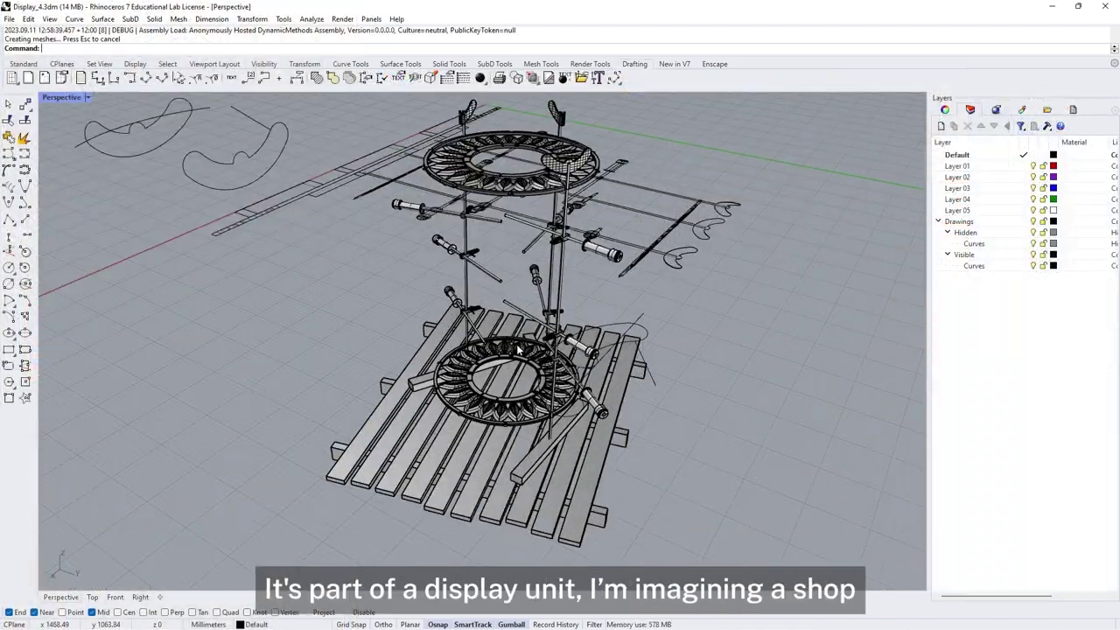
Examine the display unit's pallet-like base and its two large ornamental rings in the perspective view of Display_4.3dm.
right_click_drag(517, 350, 591, 335)
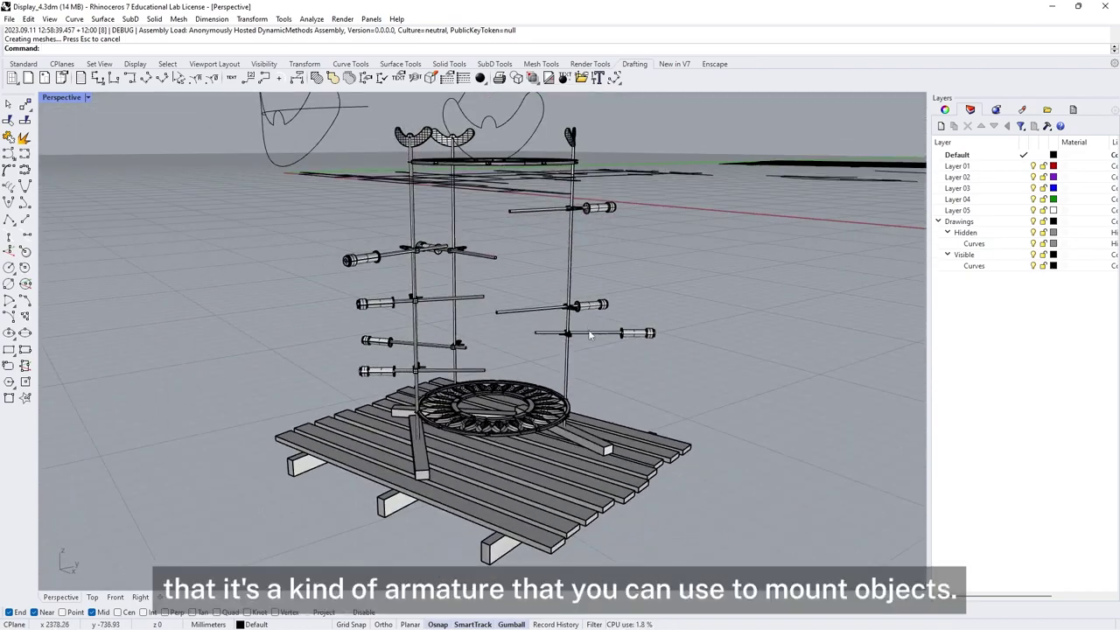
scroll(539, 278, "up", 2)
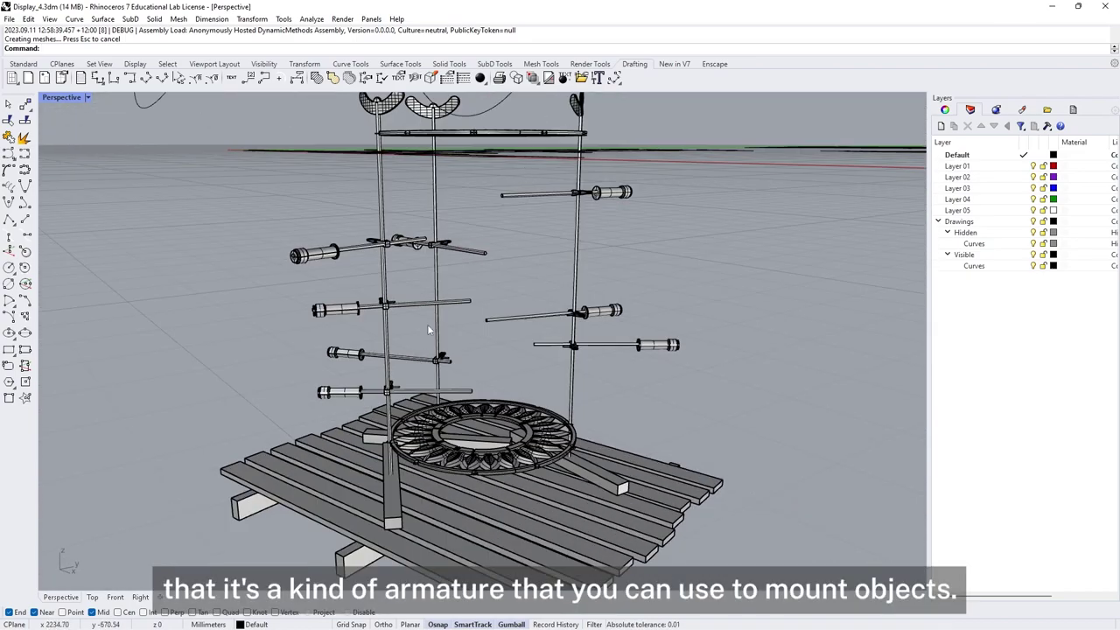
mouse_move(585, 264)
right_mouse_down()
mouse_move(591, 435)
mouse_move(591, 263)
right_mouse_up()
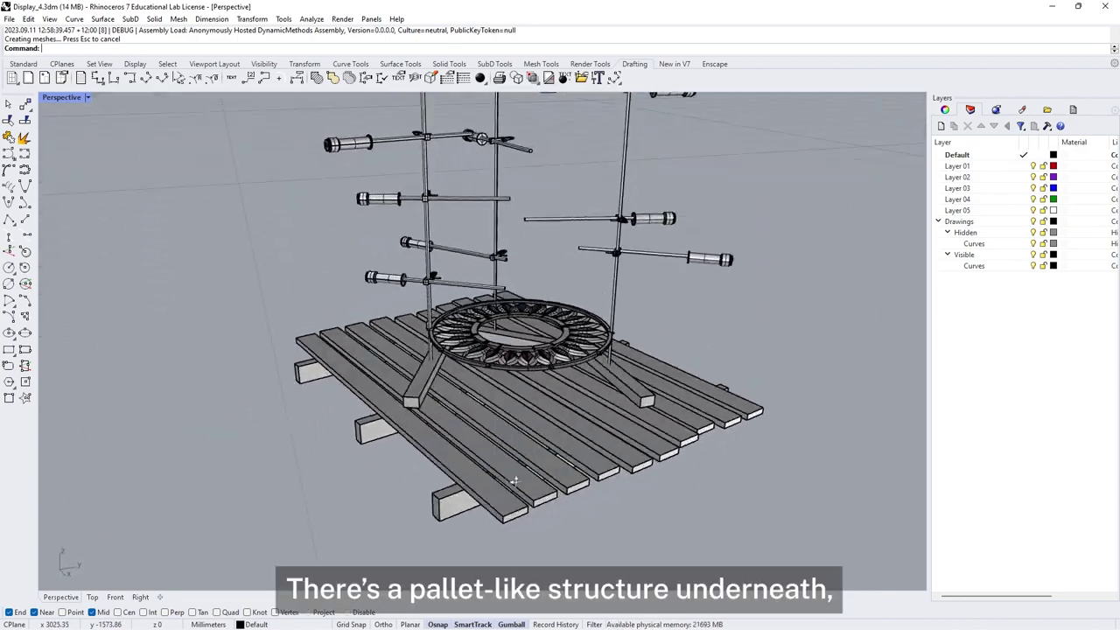
left_click_drag(761, 411, 374, 460)
left_click(376, 483)
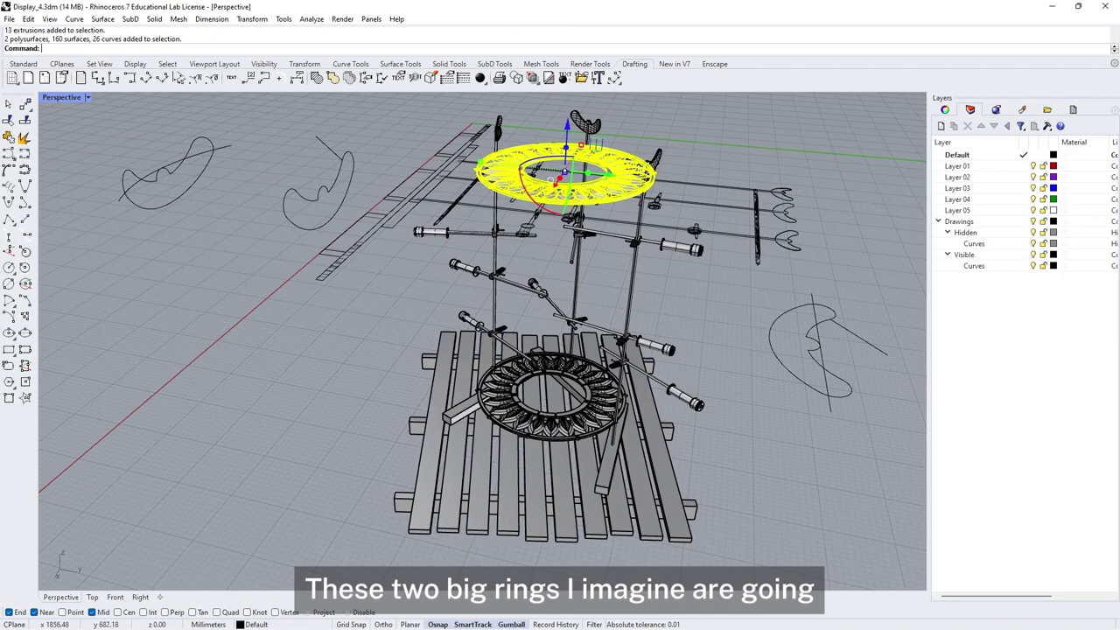
left_click(551, 395)
scroll(789, 437, "up", 6)
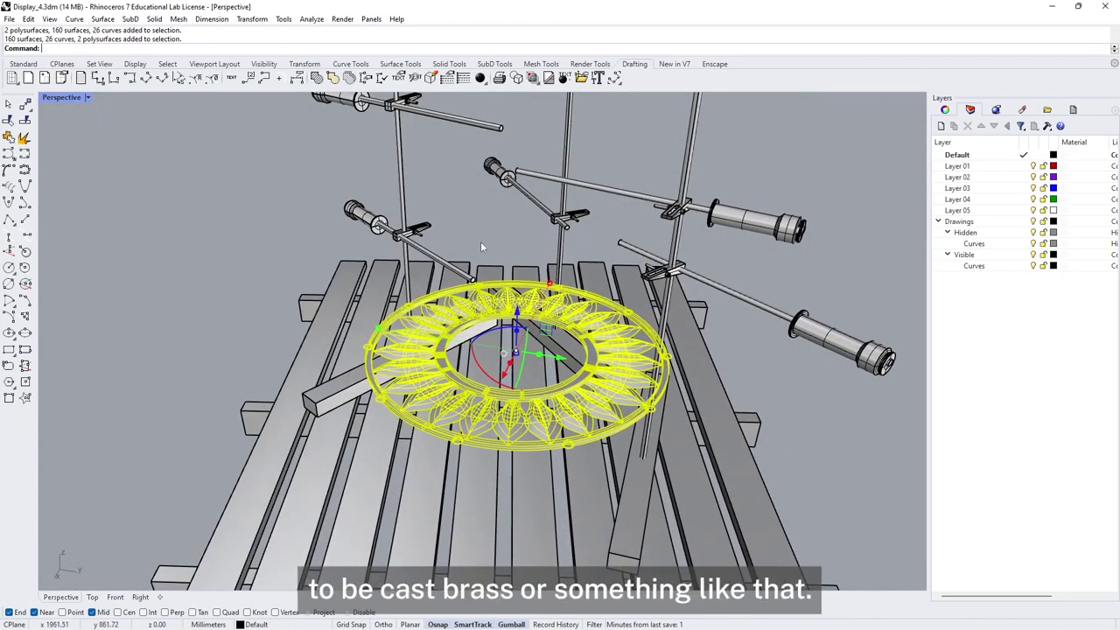
left_click(480, 246)
scroll(547, 421, "down", 2)
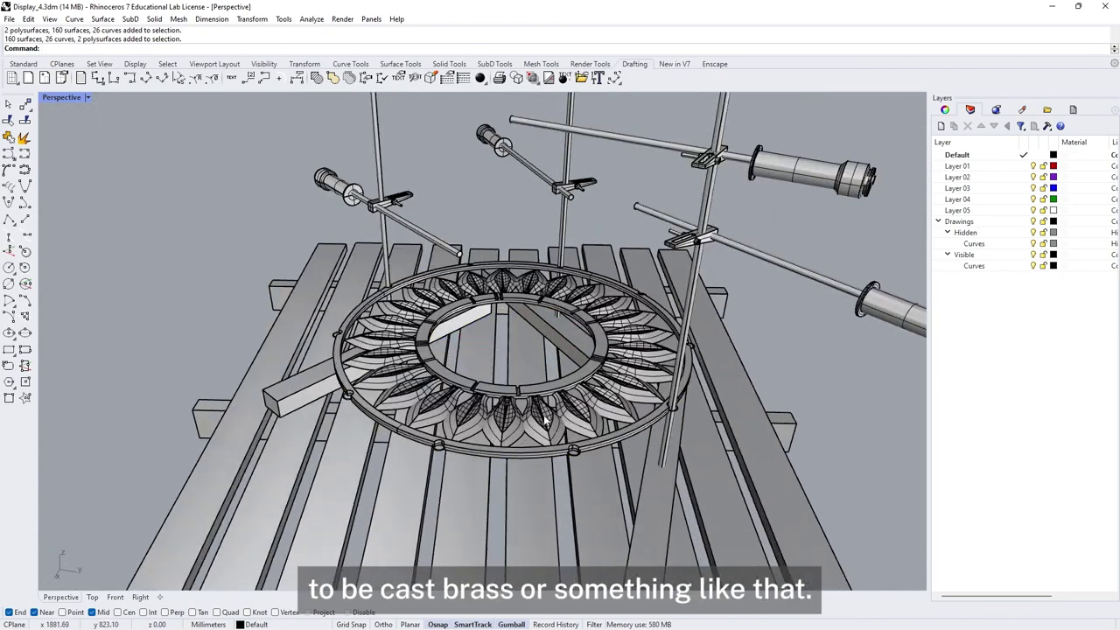
Examine the display unit's handled rods and the small clamp mechanisms that hold them to the uprights.
right_click_drag(503, 411, 613, 186)
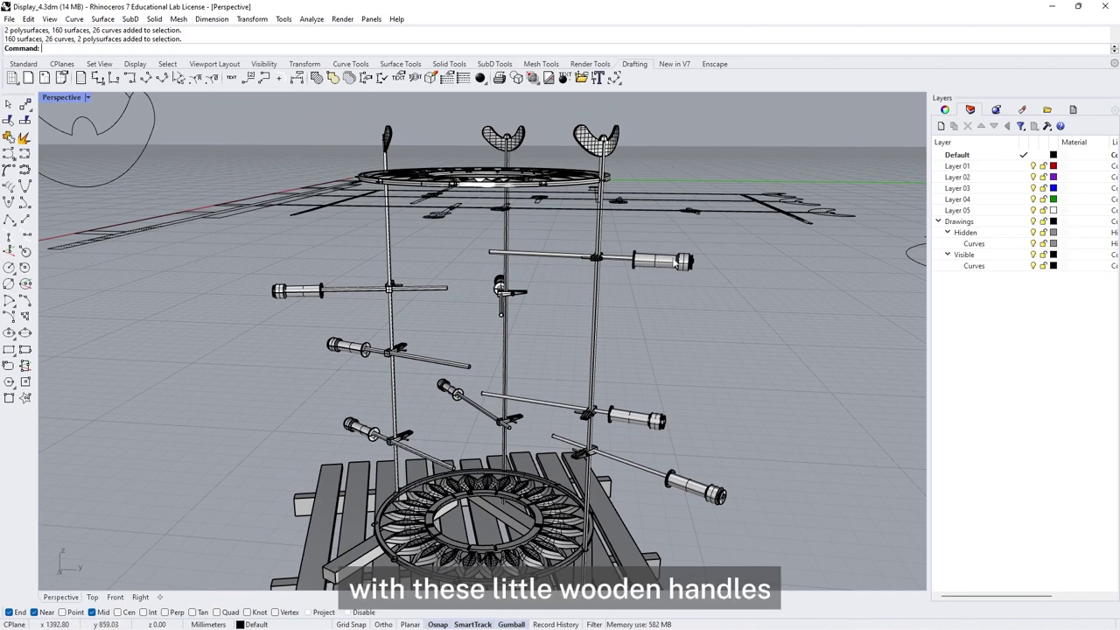
left_click(674, 267)
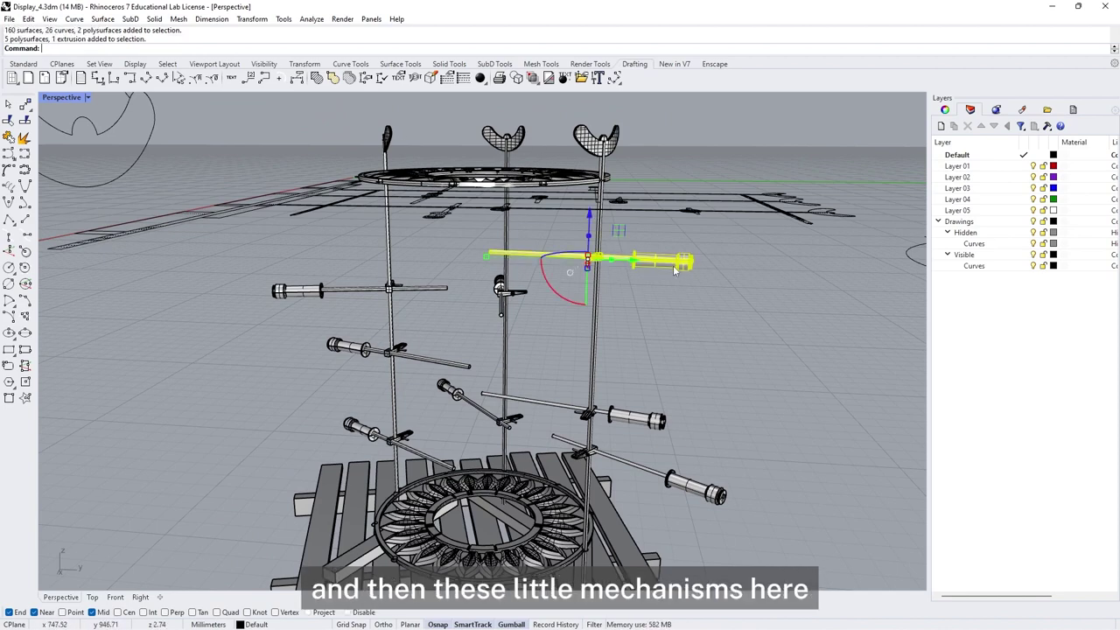
left_click(627, 429)
scroll(627, 429, "up", 4)
left_click(592, 380)
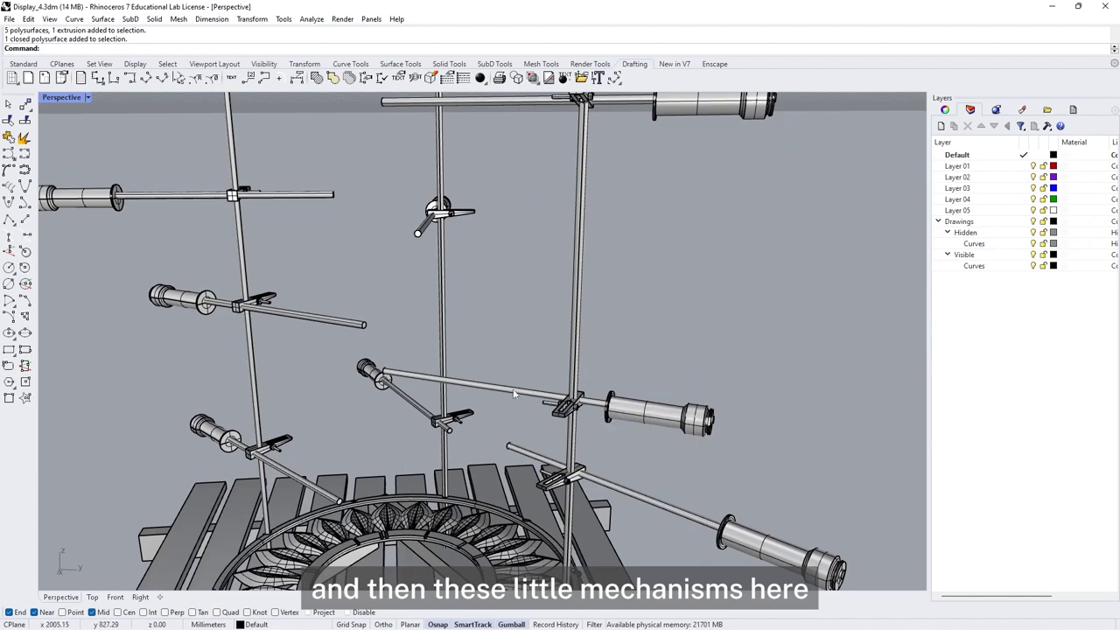
scroll(411, 294, "down", 6)
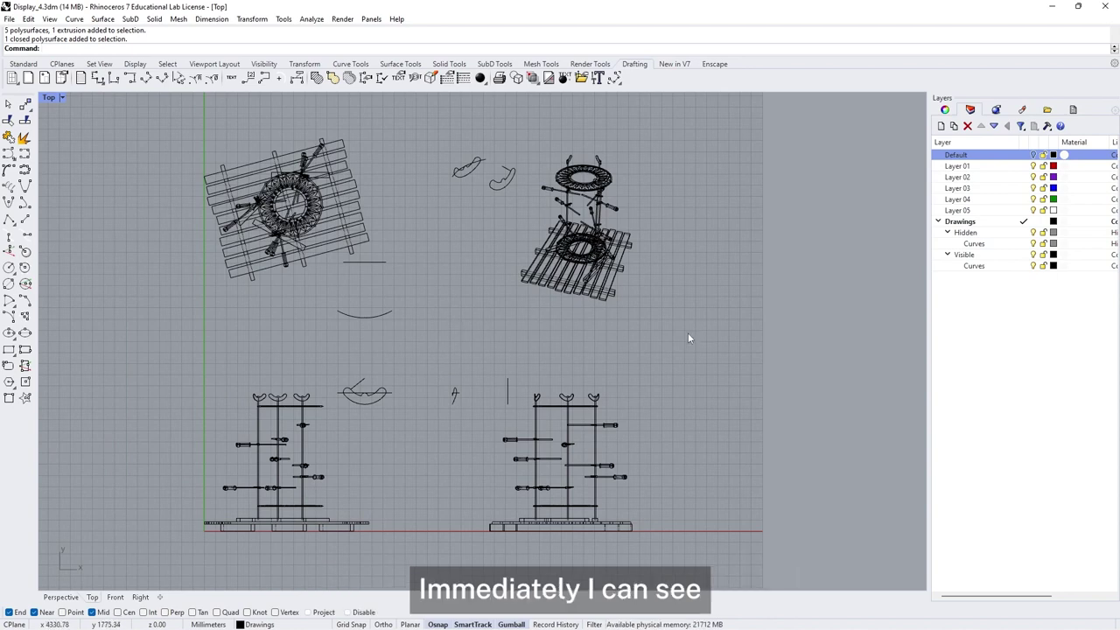
Inspect the Make2D plan, perspective and side views of the display unit for stray construction curves and unneeded views.
scroll(303, 408, "up", 4)
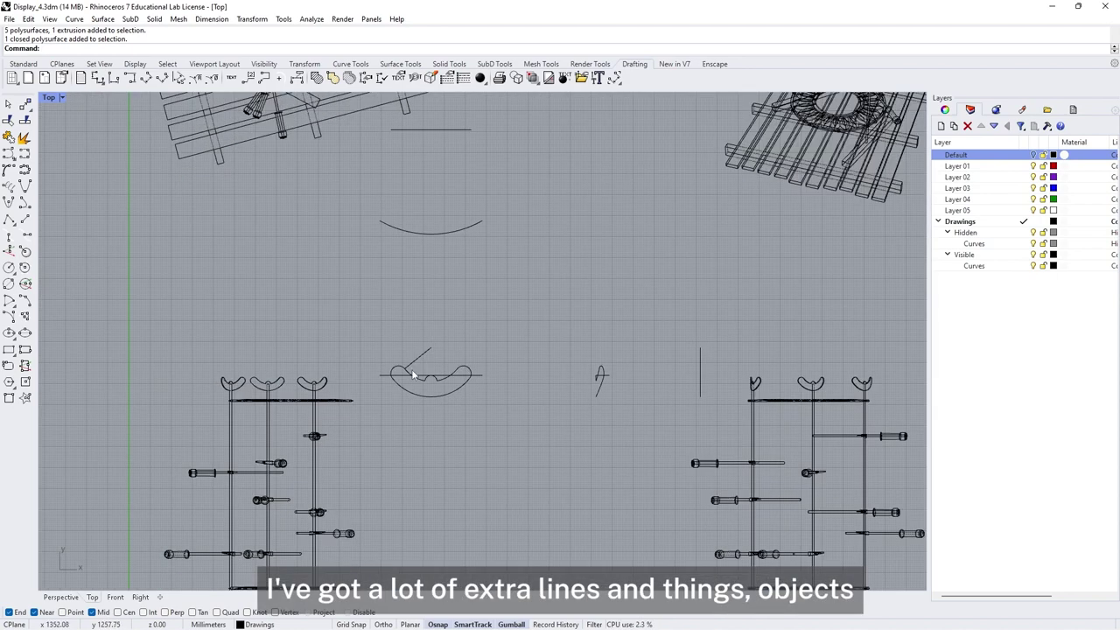
left_click_drag(474, 373, 489, 411)
left_click(460, 318)
scroll(525, 302, "down", 2)
key("Up")
key("Up")
key("Up")
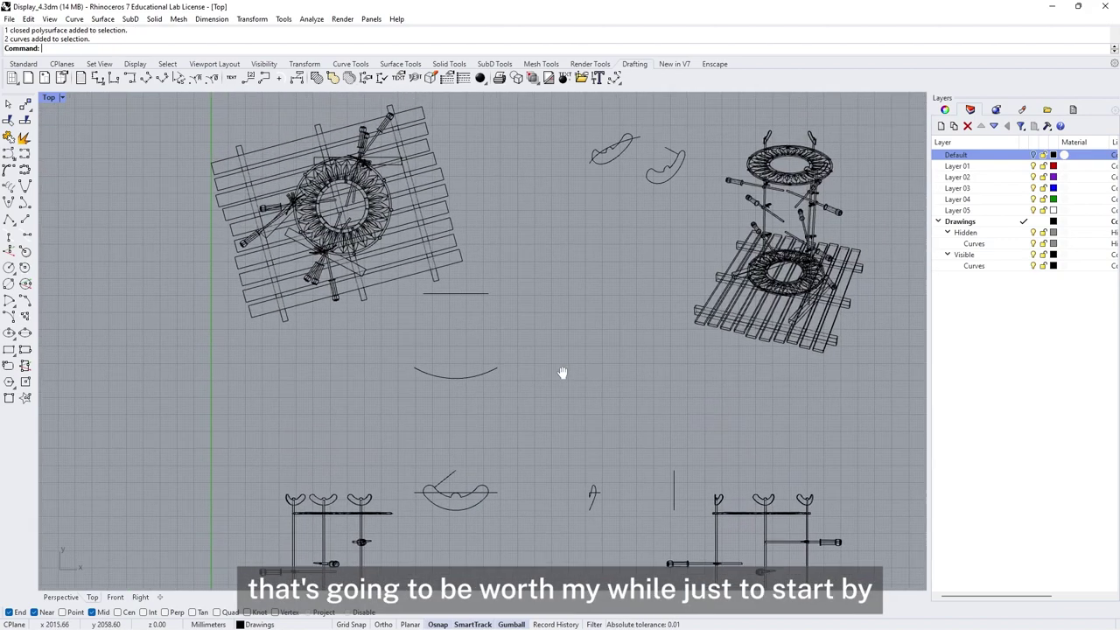
right_click_drag(606, 373, 589, 205)
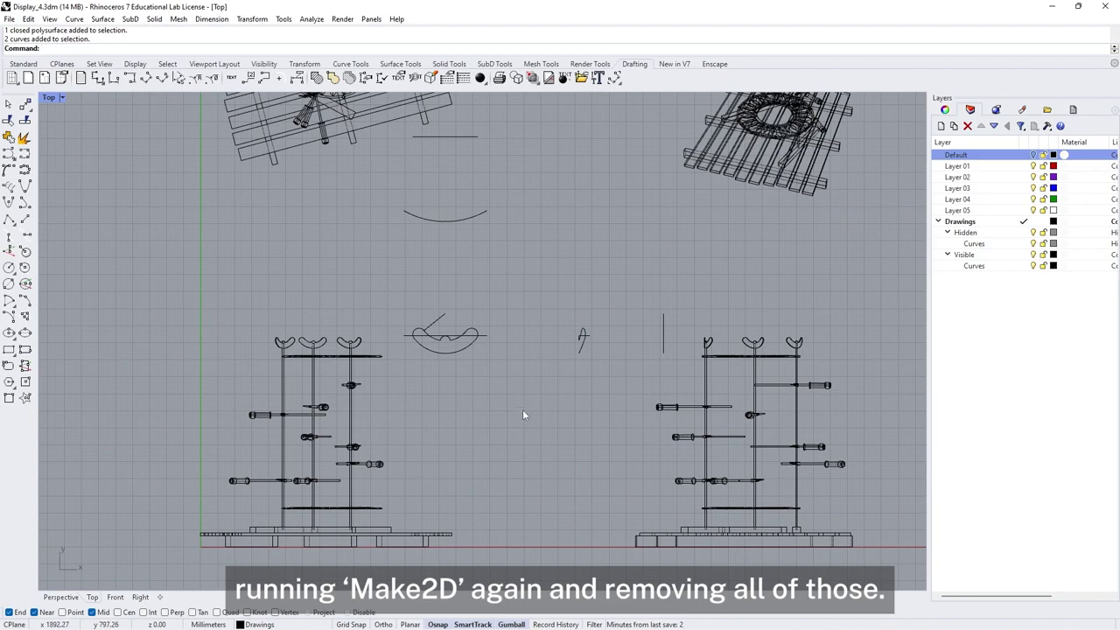
right_click_drag(482, 282, 254, 459)
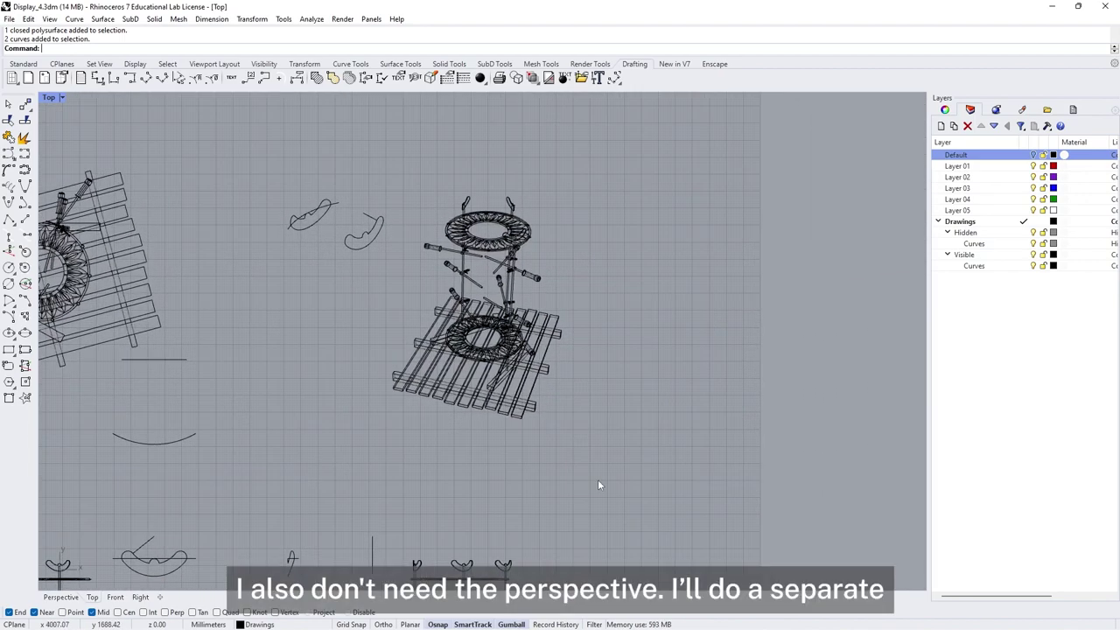
right_click_drag(306, 327, 464, 310)
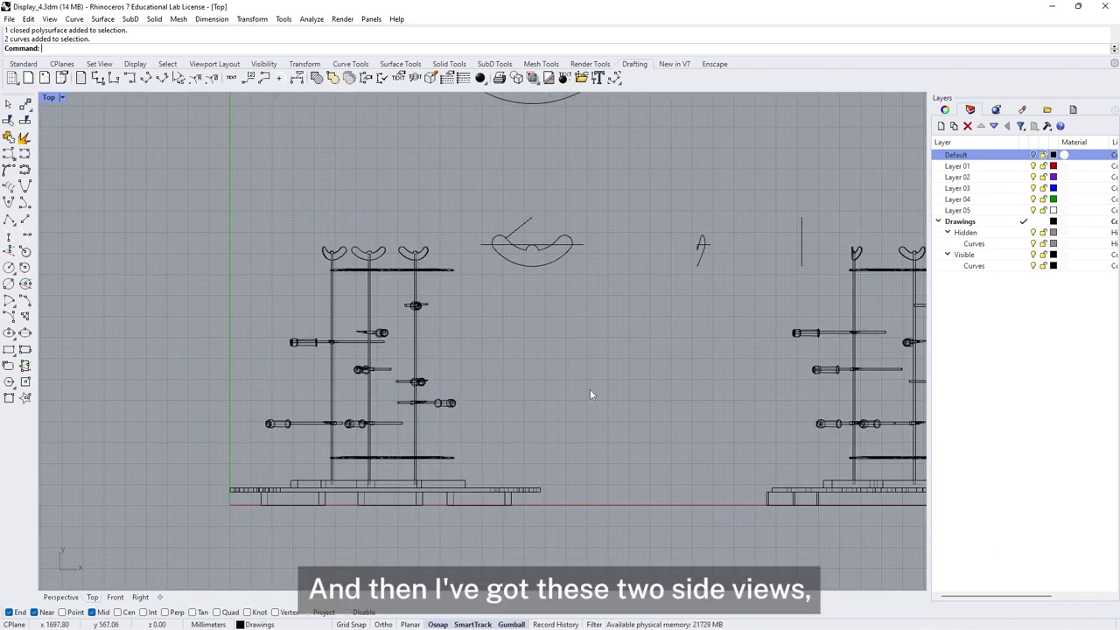
scroll(542, 377, "down", 5)
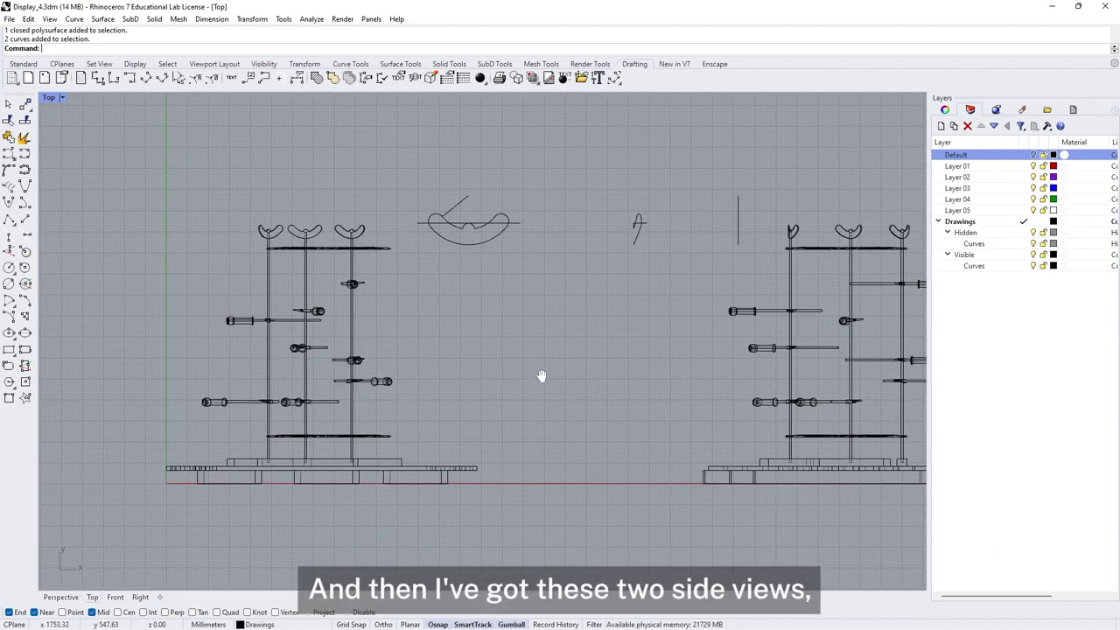
Examine the display unit's plan drawing in Display_5.3dm for leftover hidden detail lines.
right_click_drag(448, 366, 449, 364)
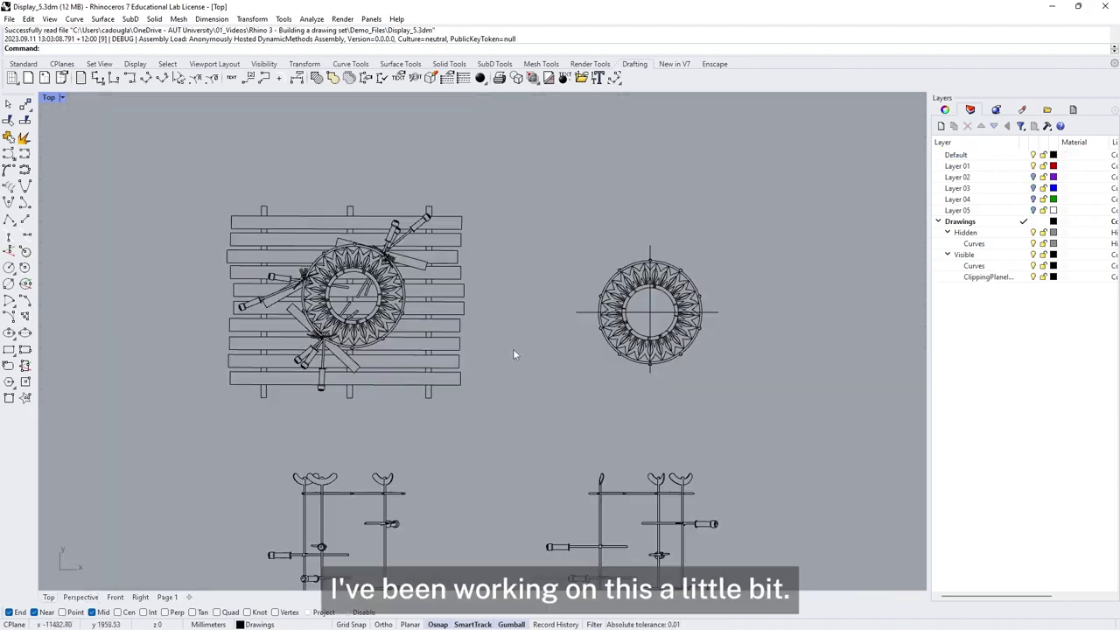
scroll(543, 301, "up", 5)
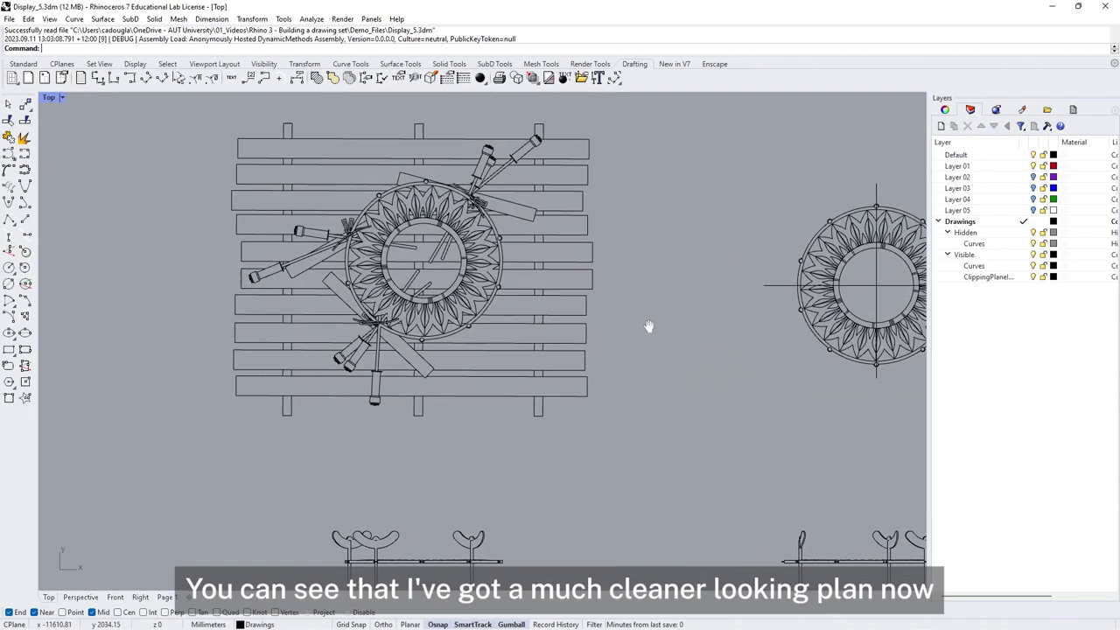
scroll(610, 314, "up", 2)
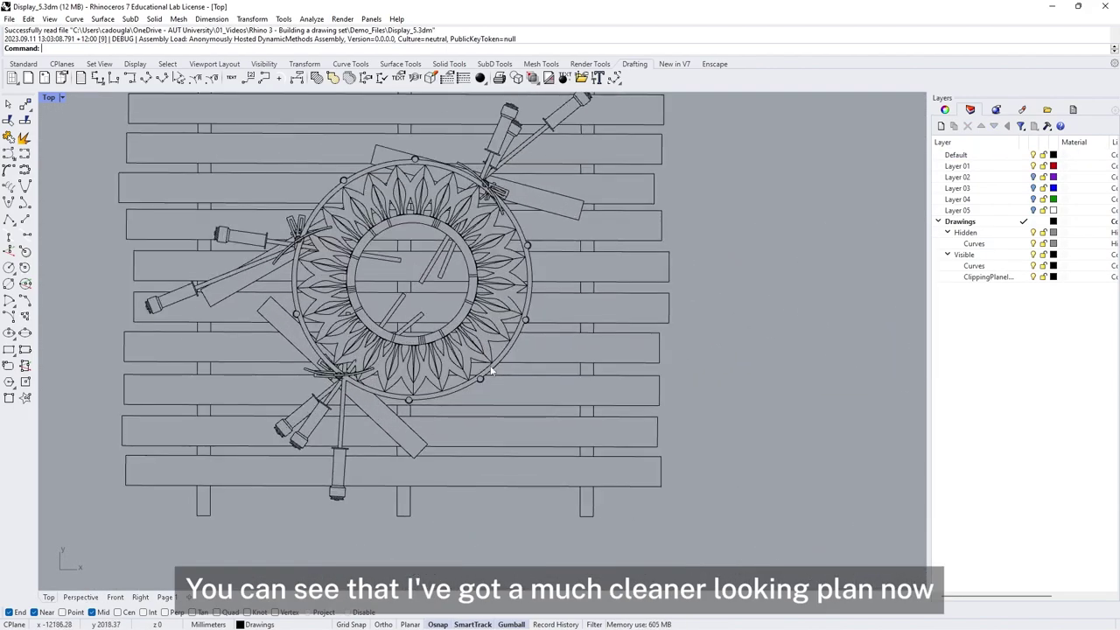
key("Left")
key("Up")
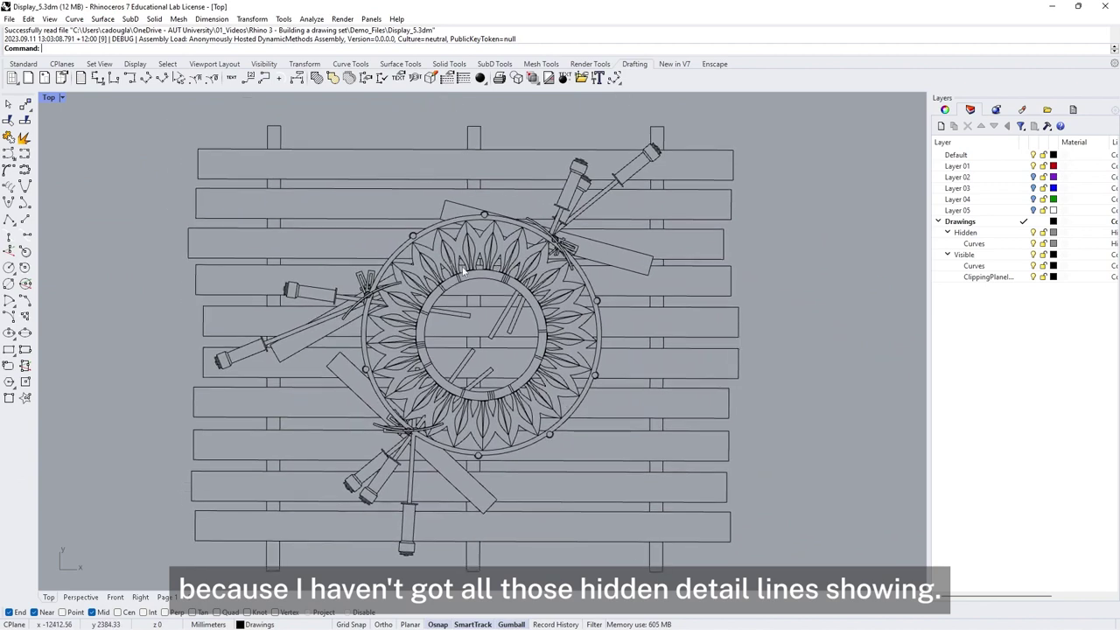
scroll(562, 382, "down", 3)
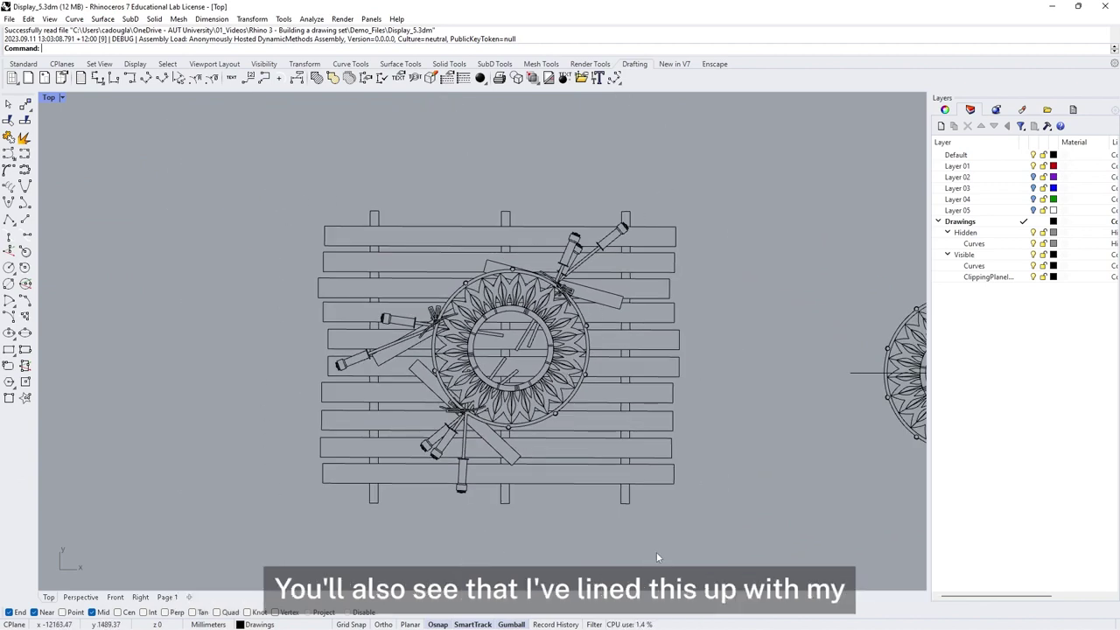
Compare the plan's square-on base with the two side views below, and check the ornamental ring's level of detail.
right_click_drag(745, 513, 687, 453)
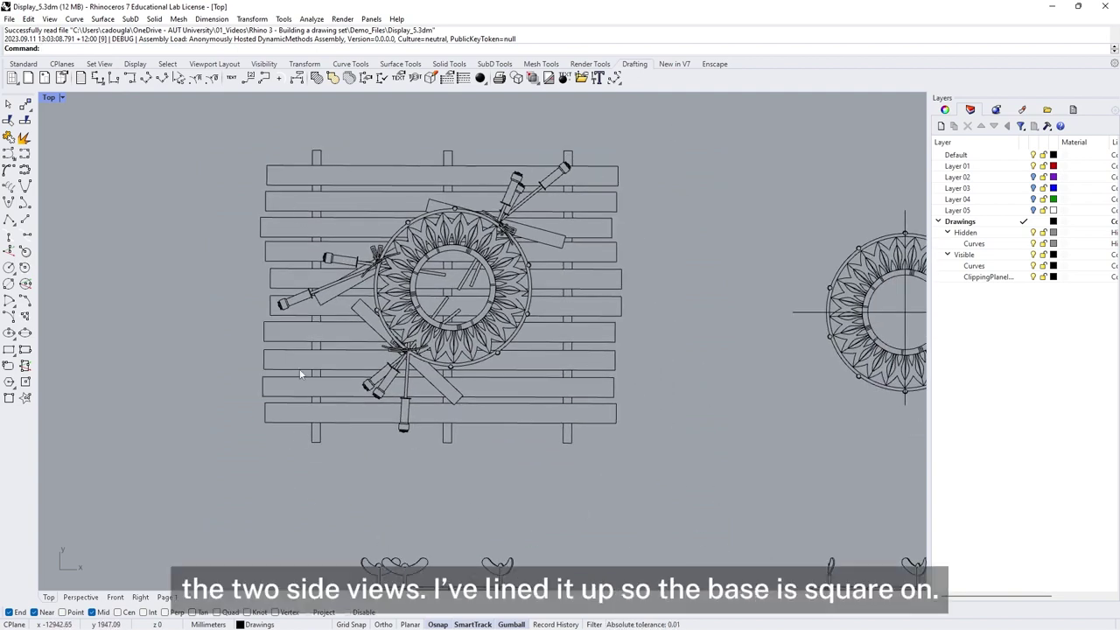
scroll(626, 506, "down", 2)
right_click_drag(626, 506, 595, 210)
scroll(545, 472, "up", 3)
scroll(546, 473, "up", 2)
scroll(558, 450, "down", 1)
right_click_drag(558, 450, 370, 430)
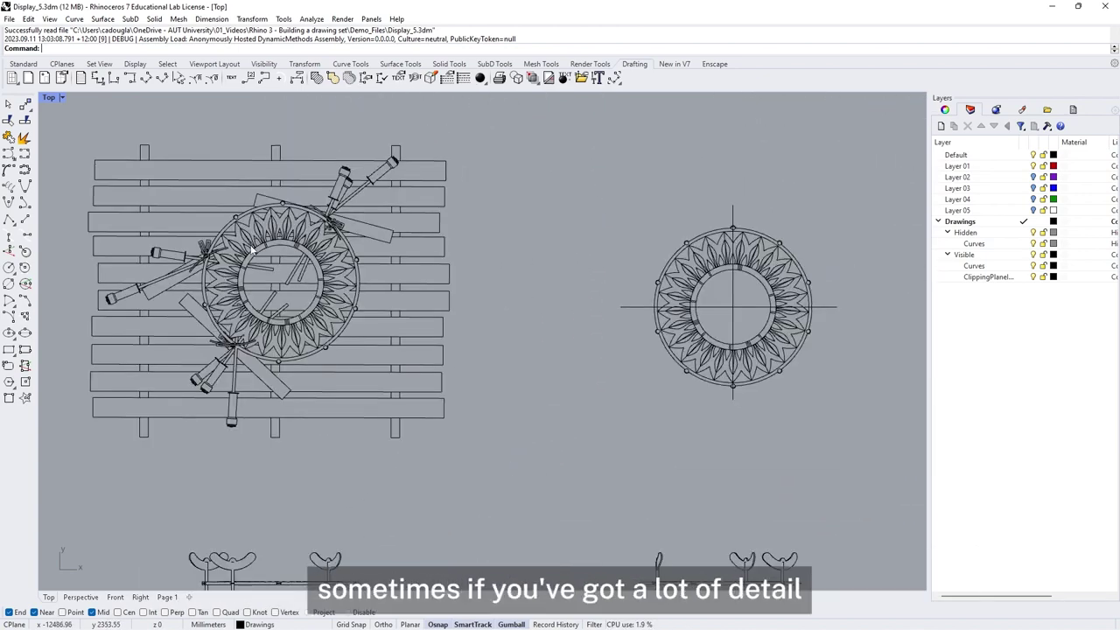
scroll(244, 235, "up", 3)
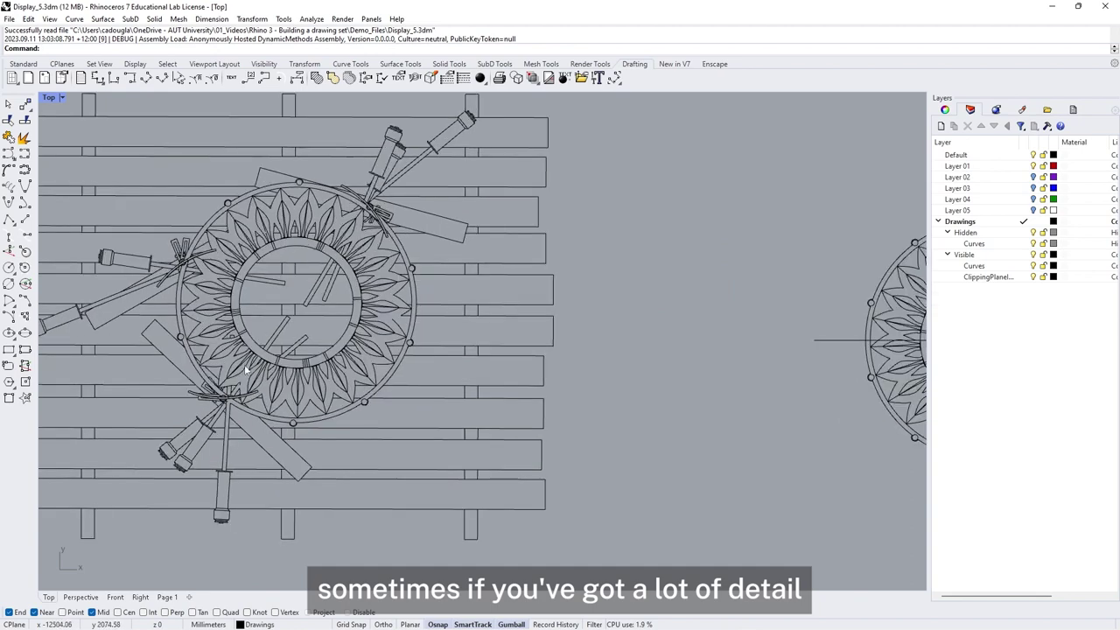
scroll(375, 304, "down", 3)
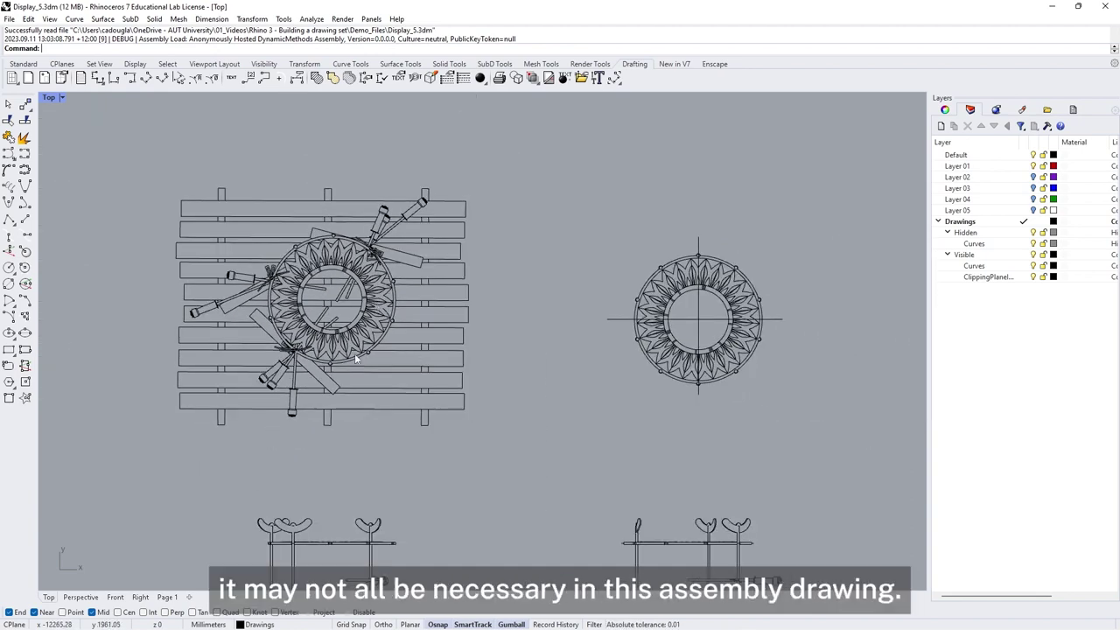
scroll(355, 357, "down", 1)
right_click_drag(337, 424, 466, 417)
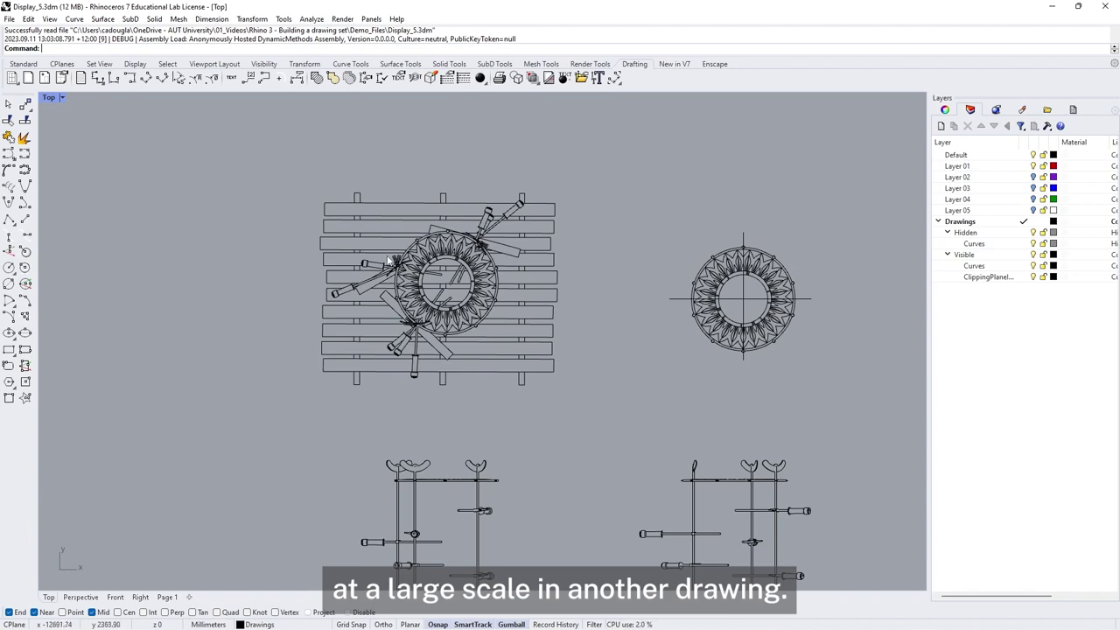
Delete the inner leaf detail curves from four neighbouring petals along the upper part of the plan's ornamental ring.
scroll(393, 258, "up", 6)
left_click_drag(426, 194, 538, 294)
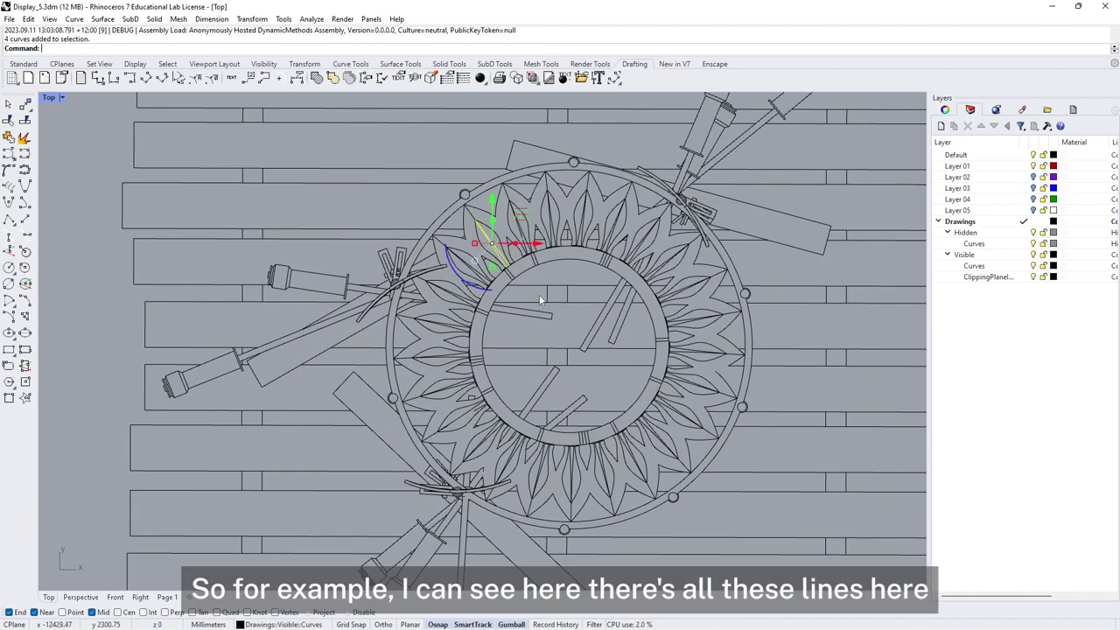
scroll(553, 281, "up", 1)
key("Escape")
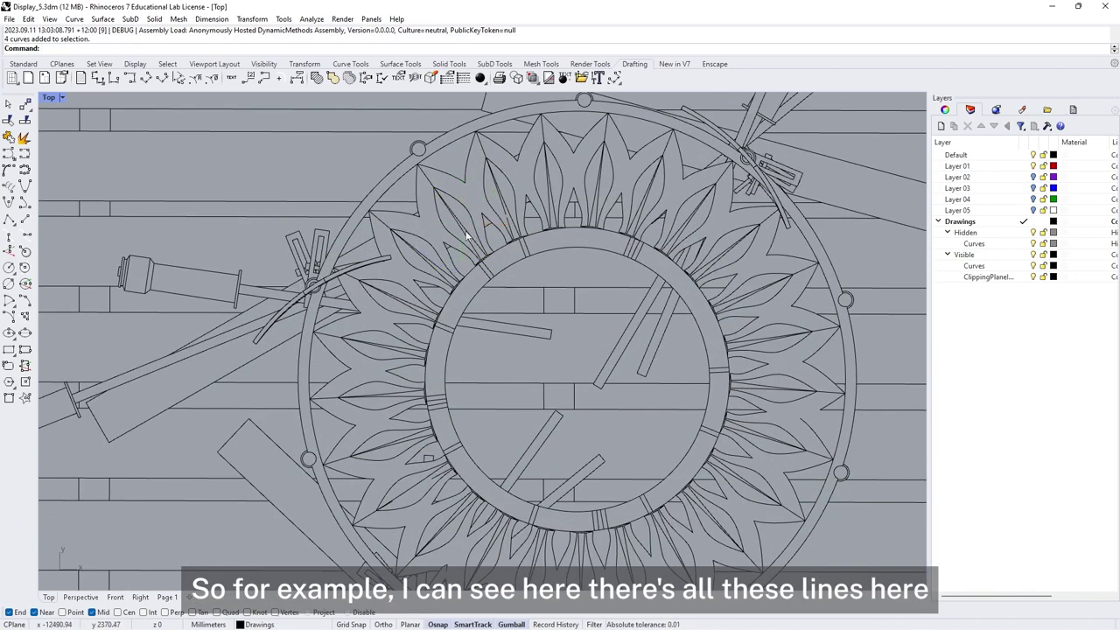
left_click(466, 234)
key("Delete")
left_click(504, 189)
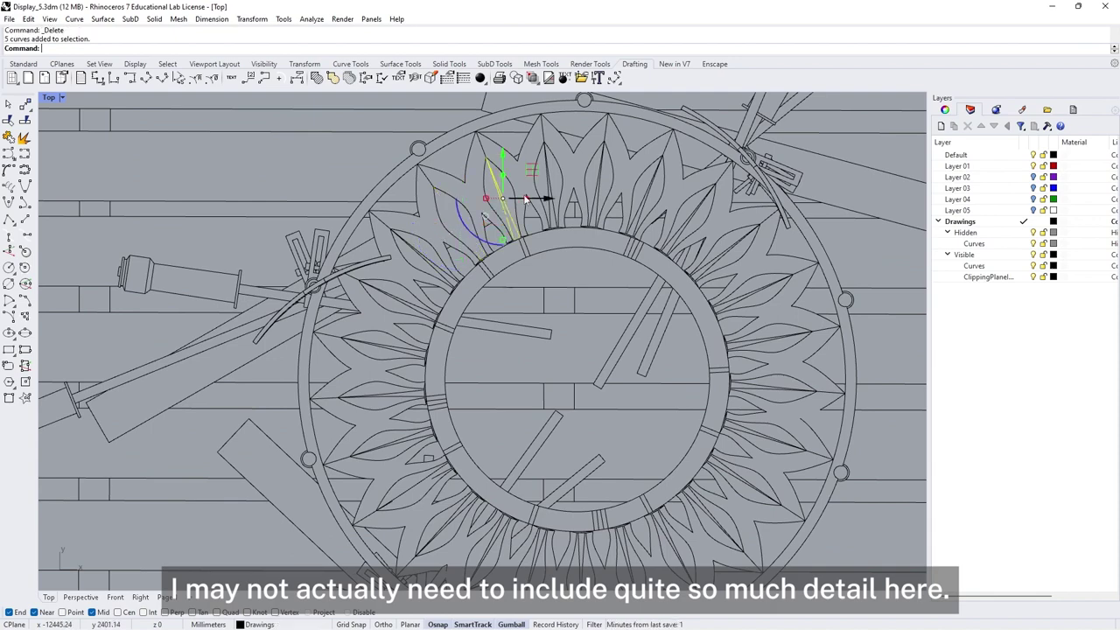
key("Delete")
left_click(550, 180)
key("Delete")
left_click(599, 193)
key("Delete")
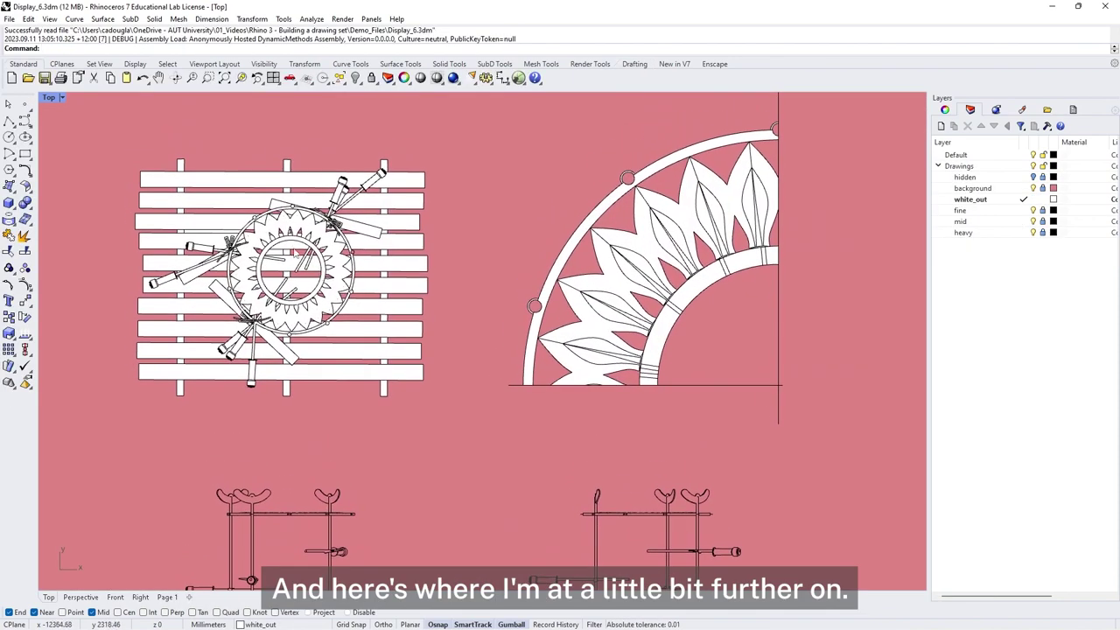
Examine the simplified ornamental ring and the white-filled plan in Display_6.3dm.
scroll(296, 253, "up", 4)
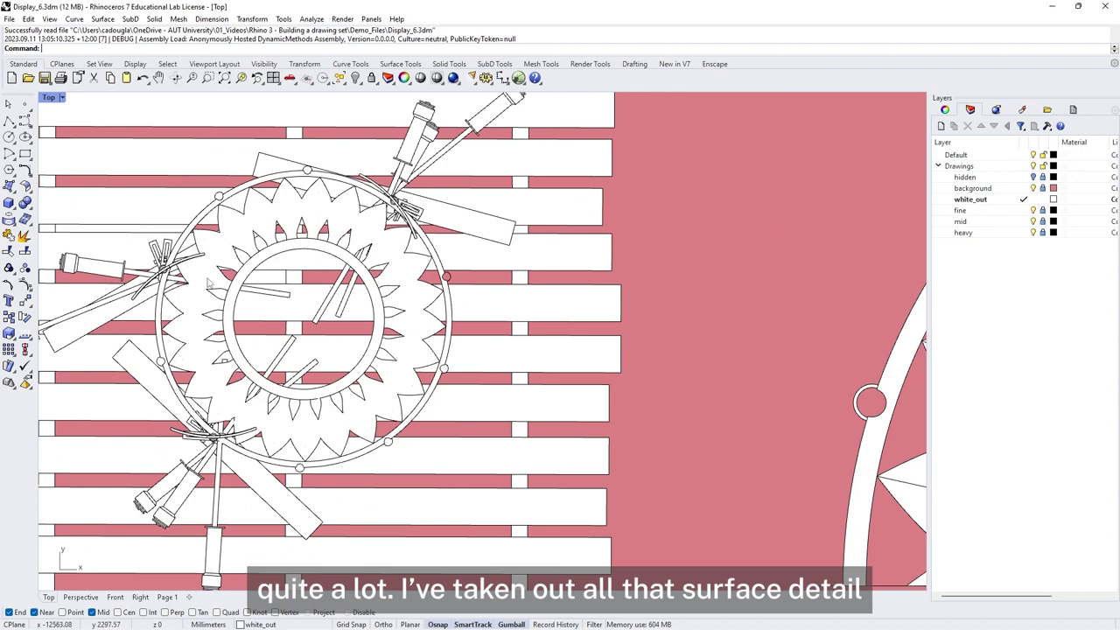
scroll(209, 283, "down", 1)
scroll(357, 275, "down", 1)
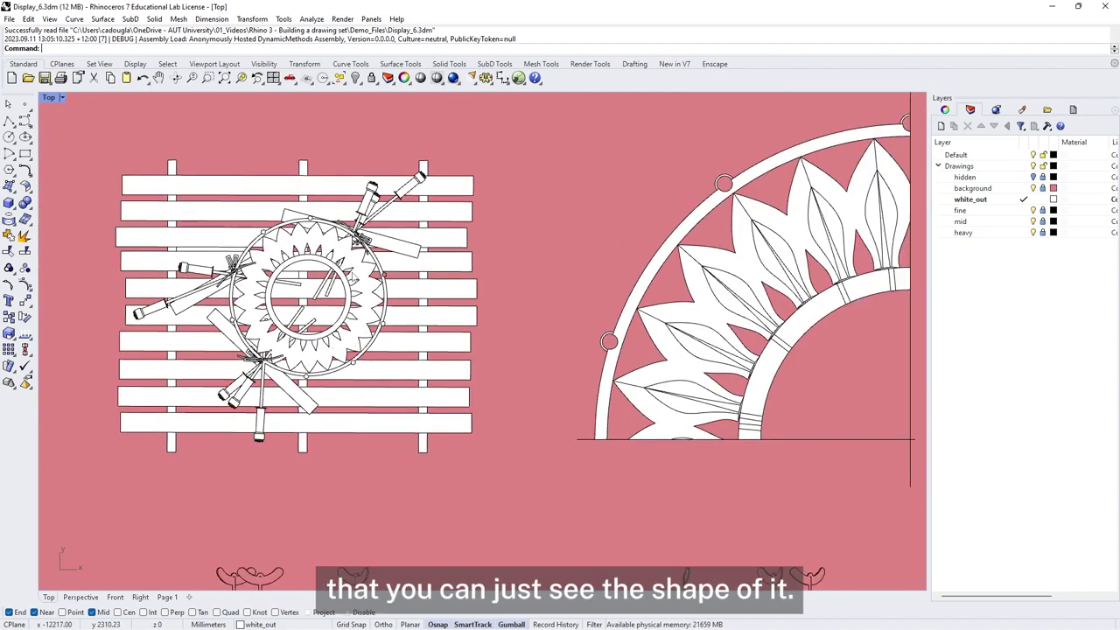
Examine the enlarged quarter-ring detail drawing, especially the irregular lines where the petals meet the inner ring.
right_click_drag(507, 297, 326, 297)
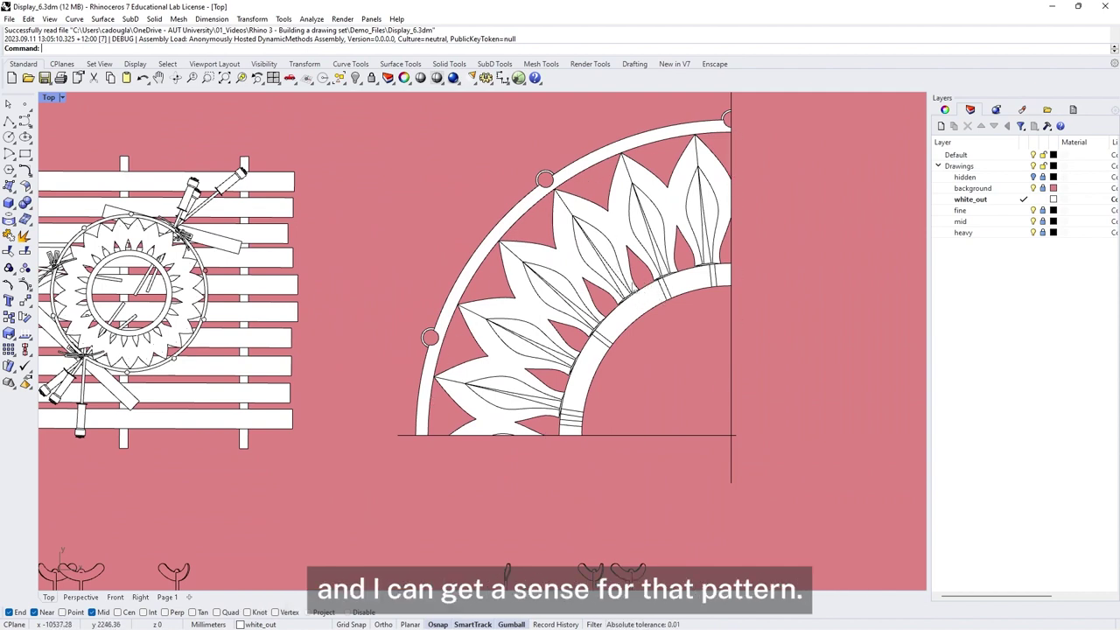
scroll(609, 282, "up", 5)
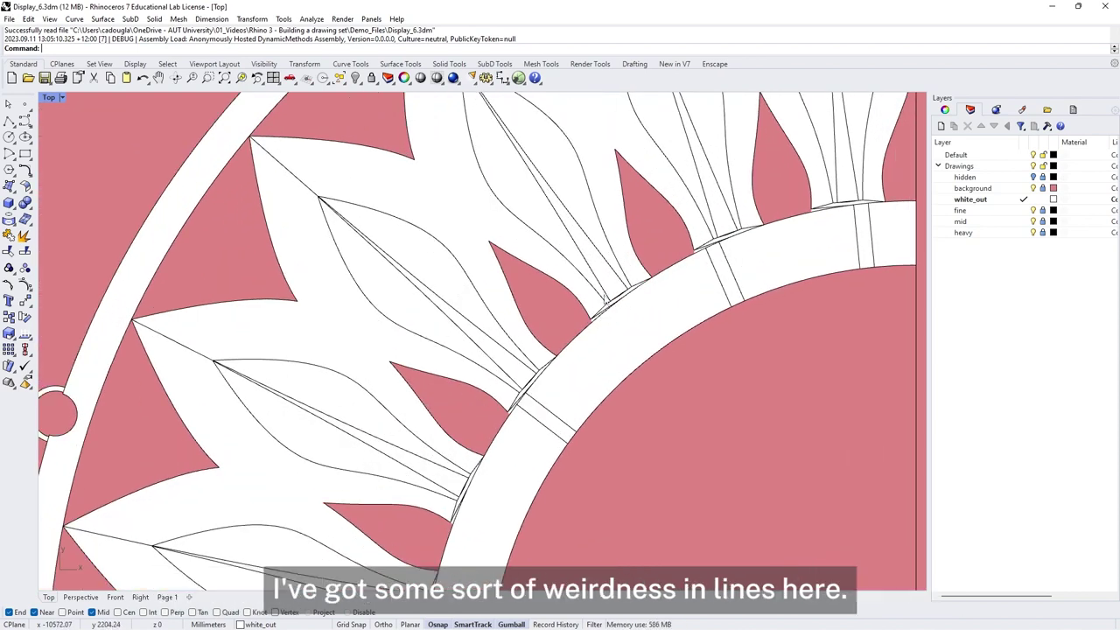
scroll(674, 267, "down", 5)
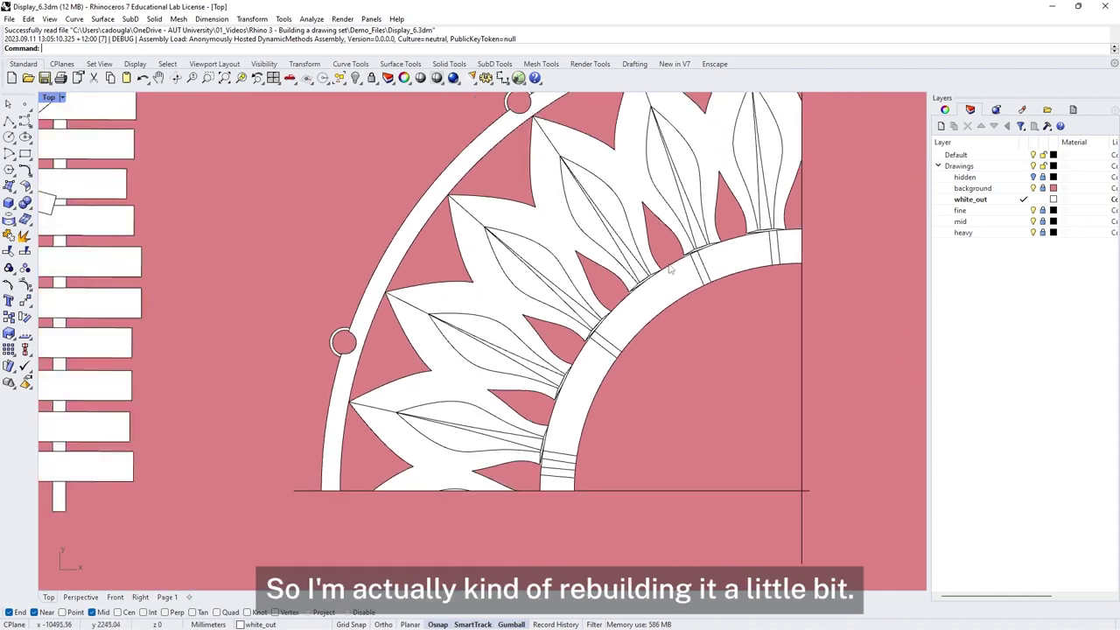
scroll(621, 298, "up", 3)
scroll(618, 291, "down", 3)
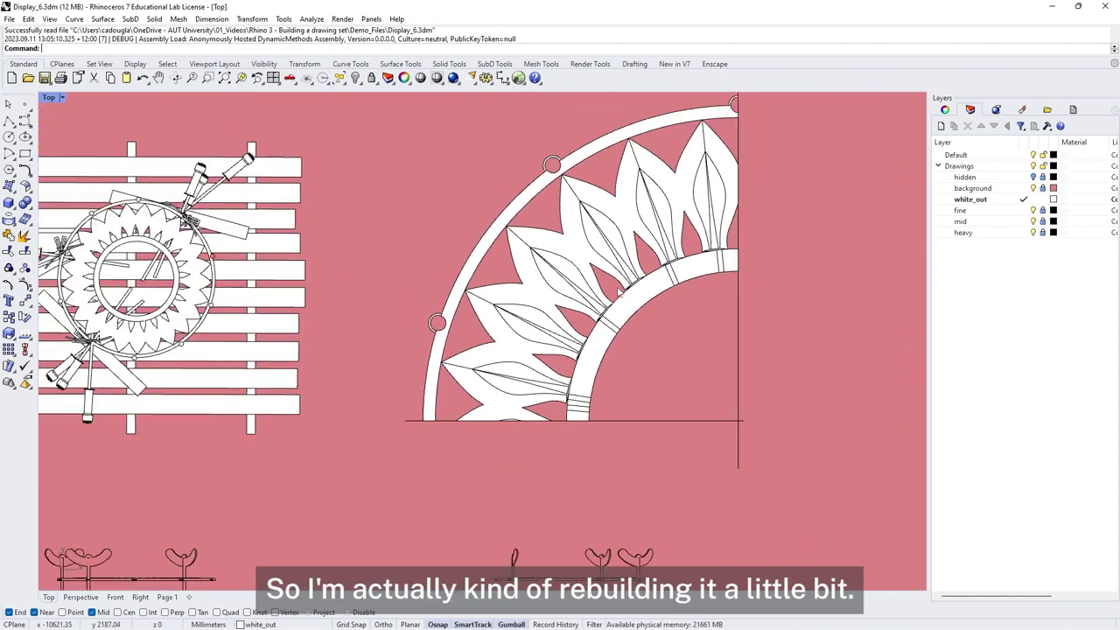
Inspect the plan's white-out fill around the small openings between the petals, rods and base slats.
scroll(606, 297, "down", 4)
left_click(964, 177)
scroll(490, 272, "up", 5)
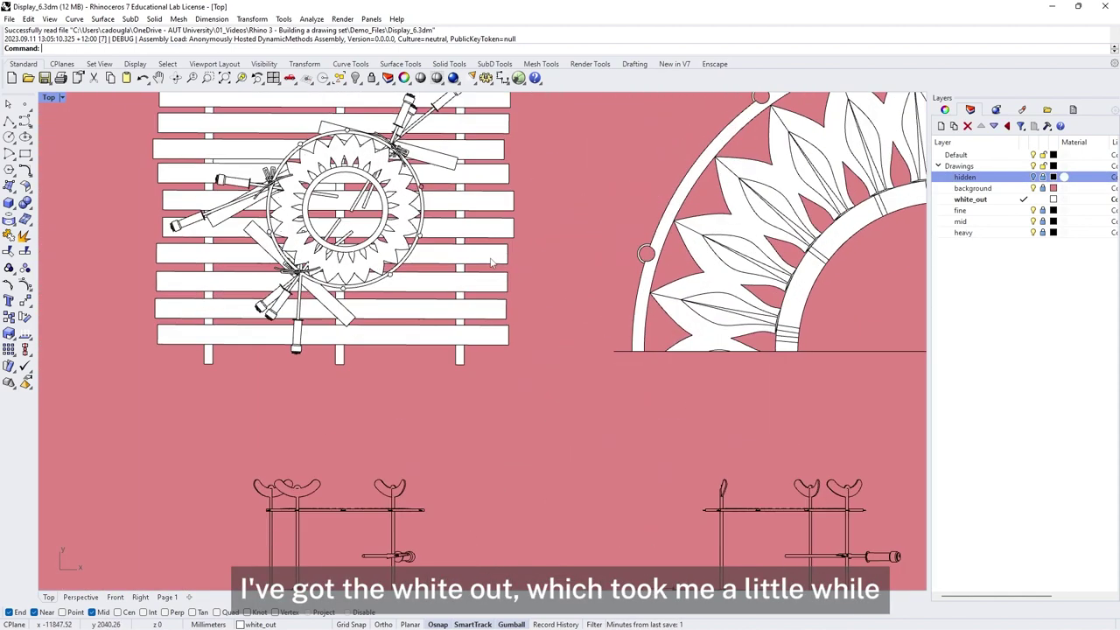
scroll(262, 236, "down", 1)
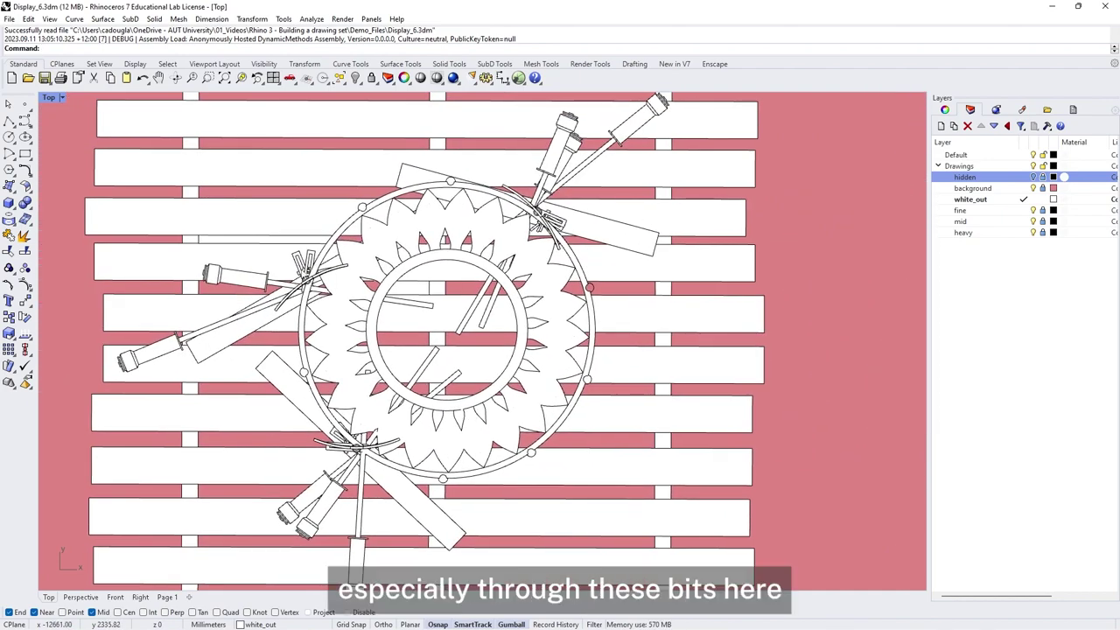
scroll(348, 244, "up", 5)
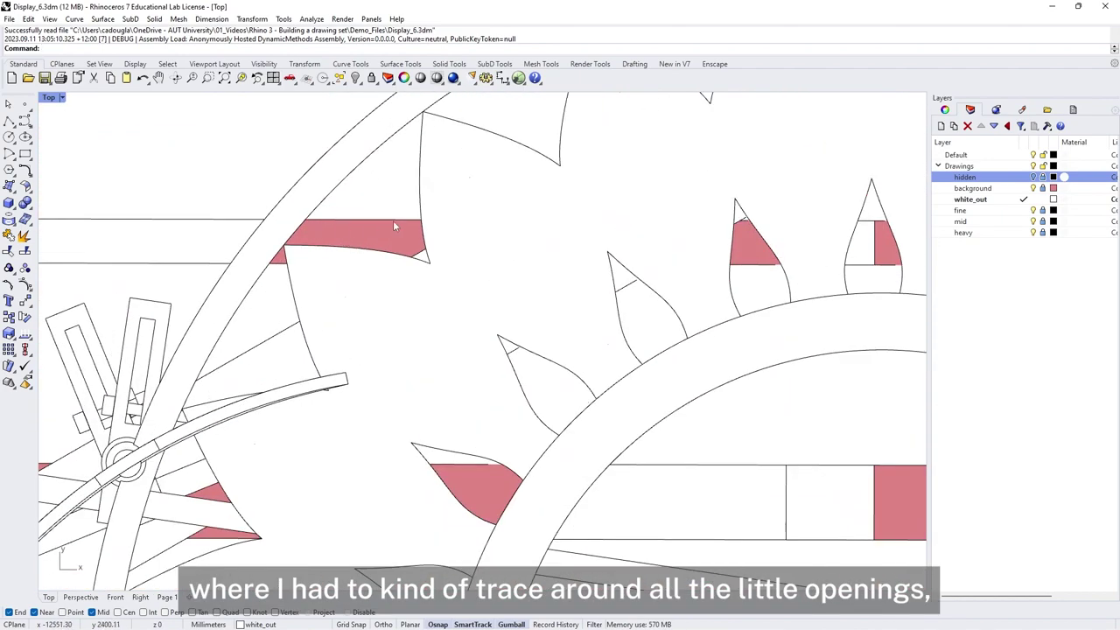
scroll(749, 237, "down", 8)
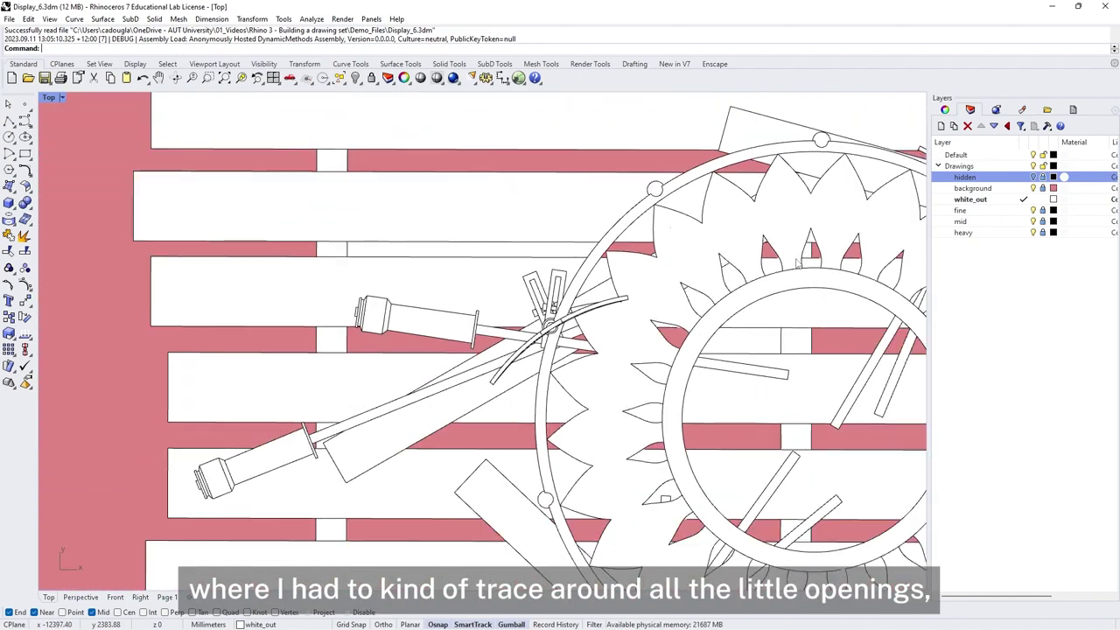
scroll(802, 350, "down", 3)
right_click_drag(559, 294, 420, 313)
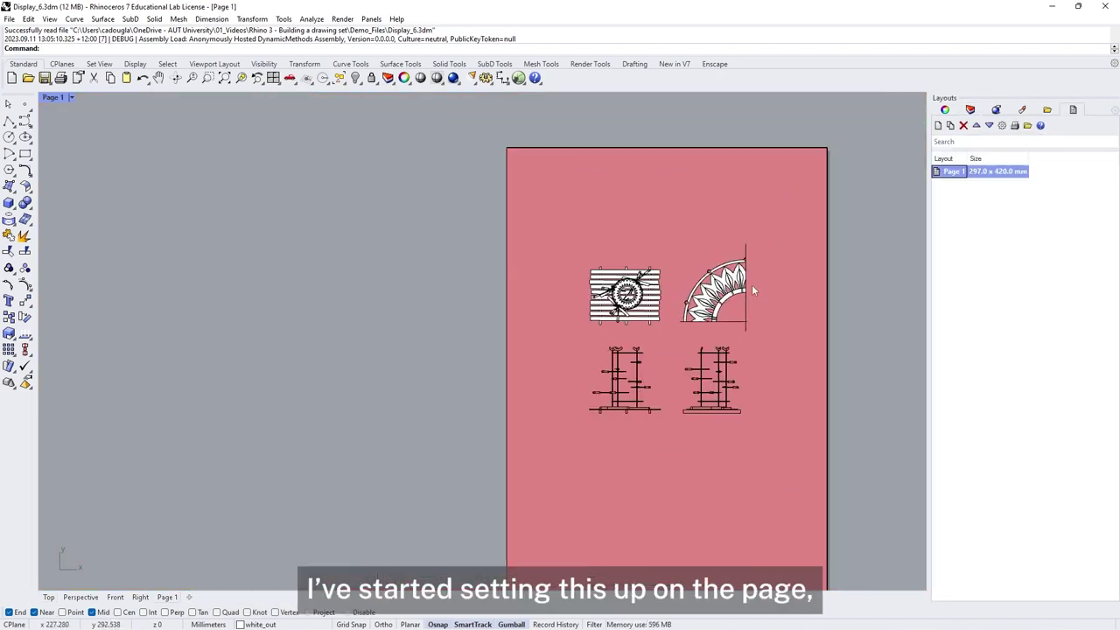
Review the arrangement of the four drawings on the Page 1 layout and show the layout's properties.
scroll(720, 318, "up", 1)
scroll(695, 266, "down", 1)
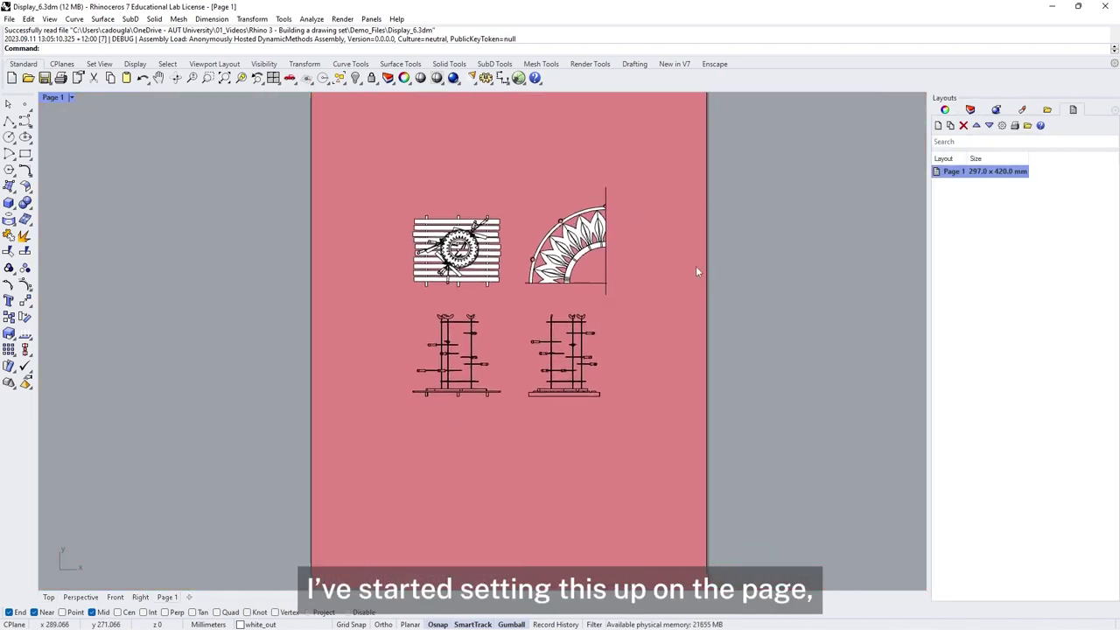
left_click(945, 111)
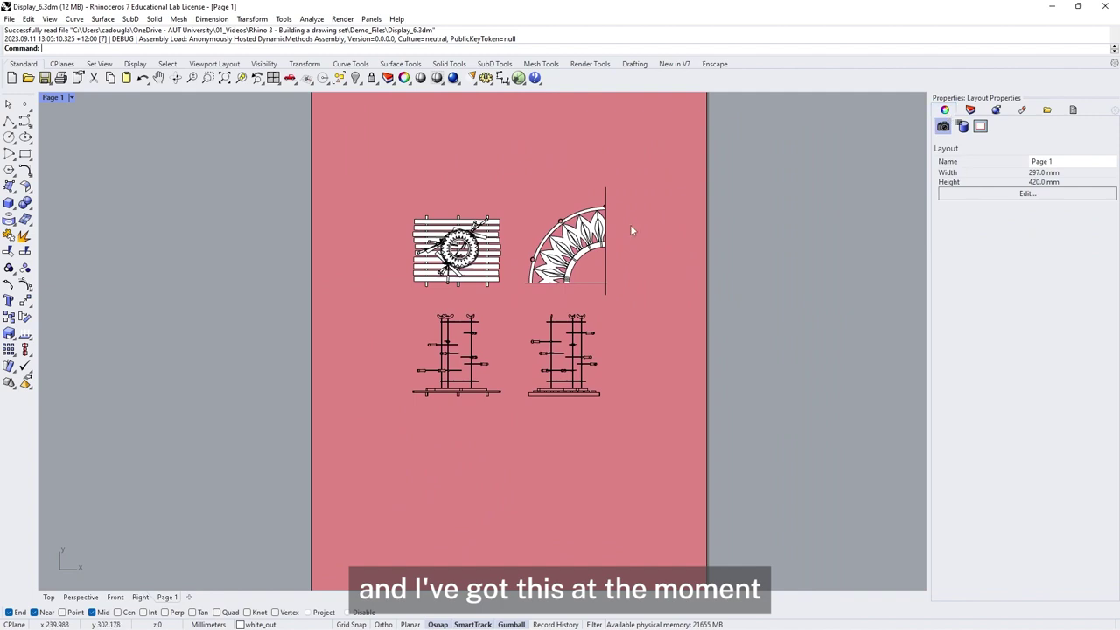
left_click(706, 243)
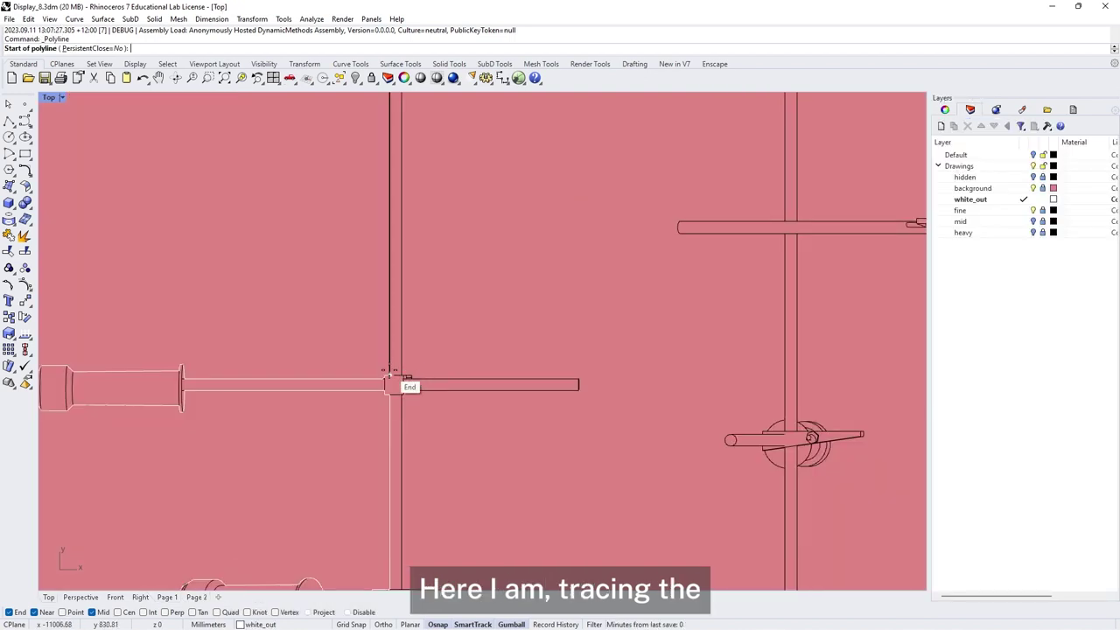
Trace a white_out polyline in Display_8.3dm's side view from the rod joint up the upright and around the upper ring band's lower corner.
left_click(393, 380)
key("Up")
key("Up")
key("Up")
key("Up")
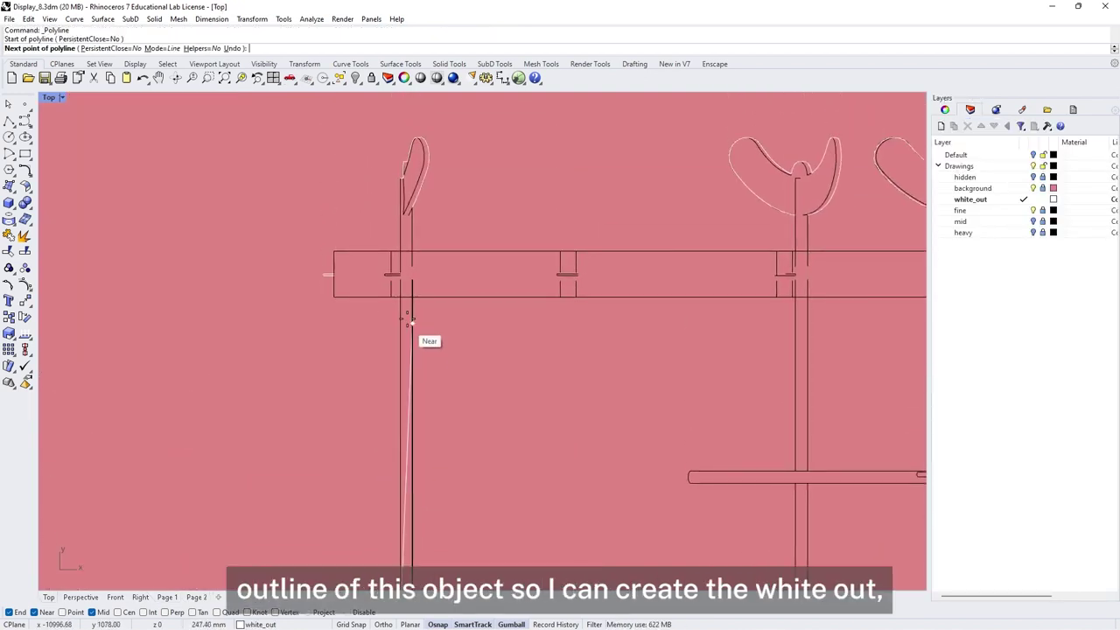
left_click(400, 300)
left_click(334, 298)
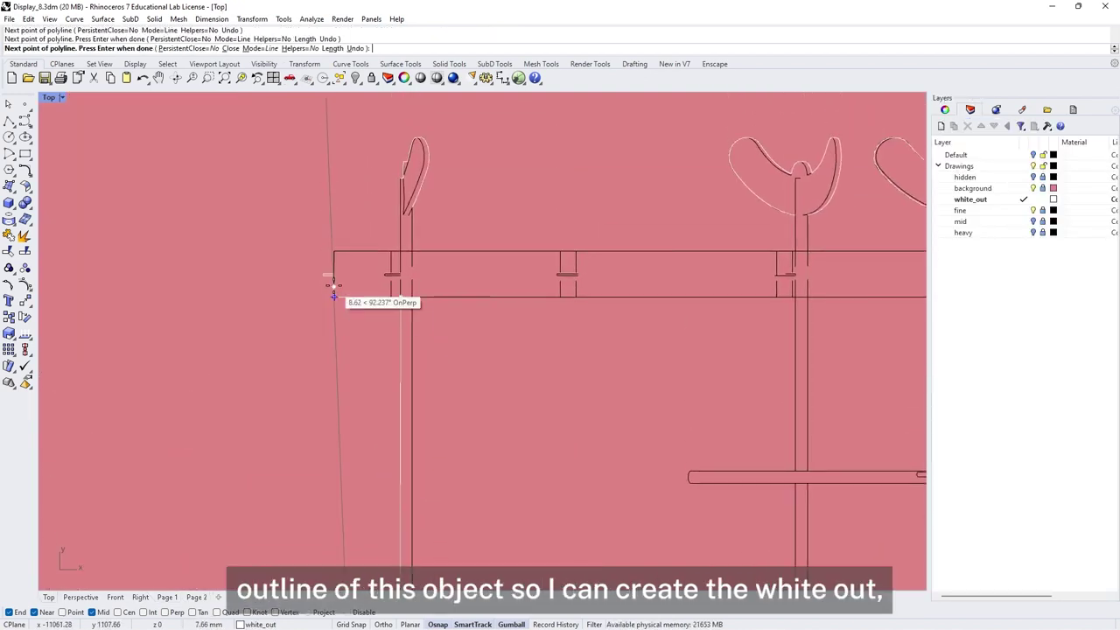
left_click(330, 278)
key("Return")
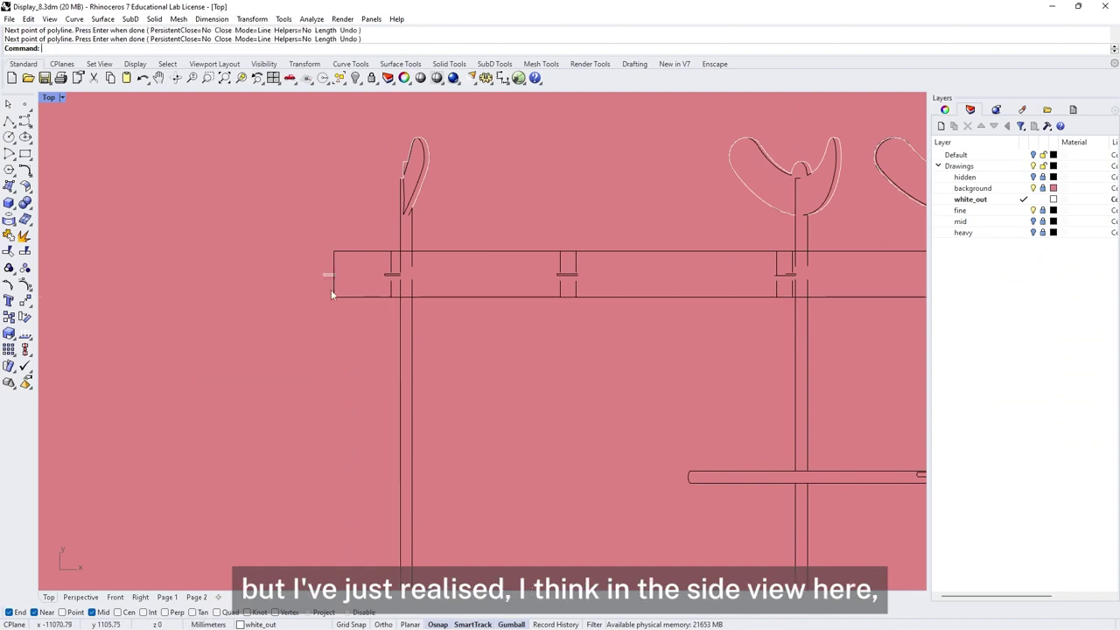
Inspect the thickened upper ring band in the side view against the whole display unit drawing.
scroll(420, 327, "down", 5)
scroll(404, 305, "down", 4)
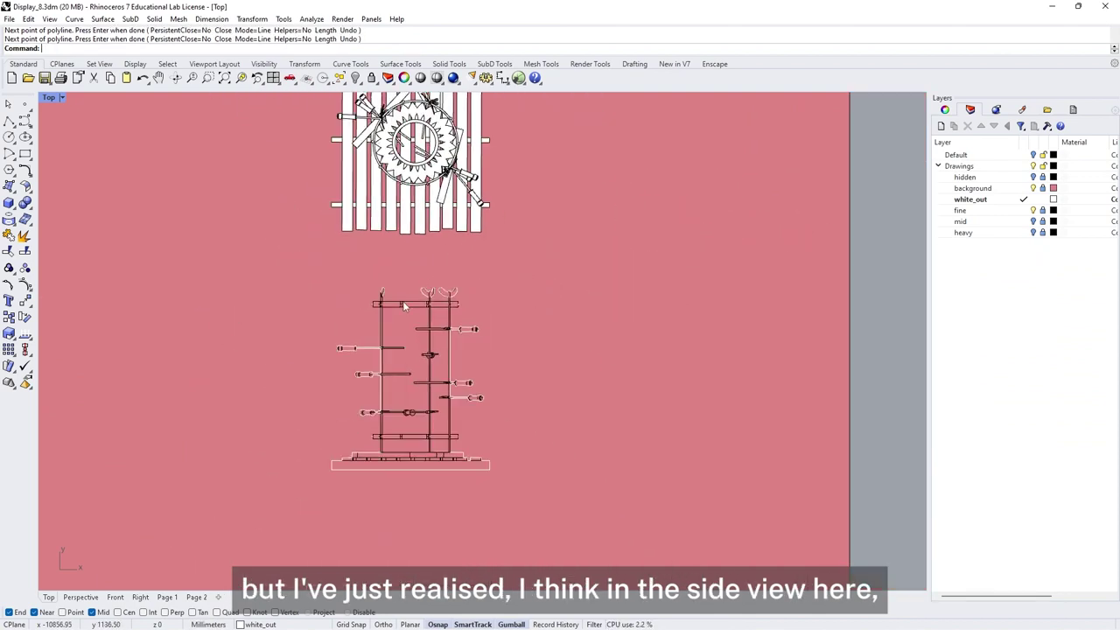
scroll(404, 305, "up", 6)
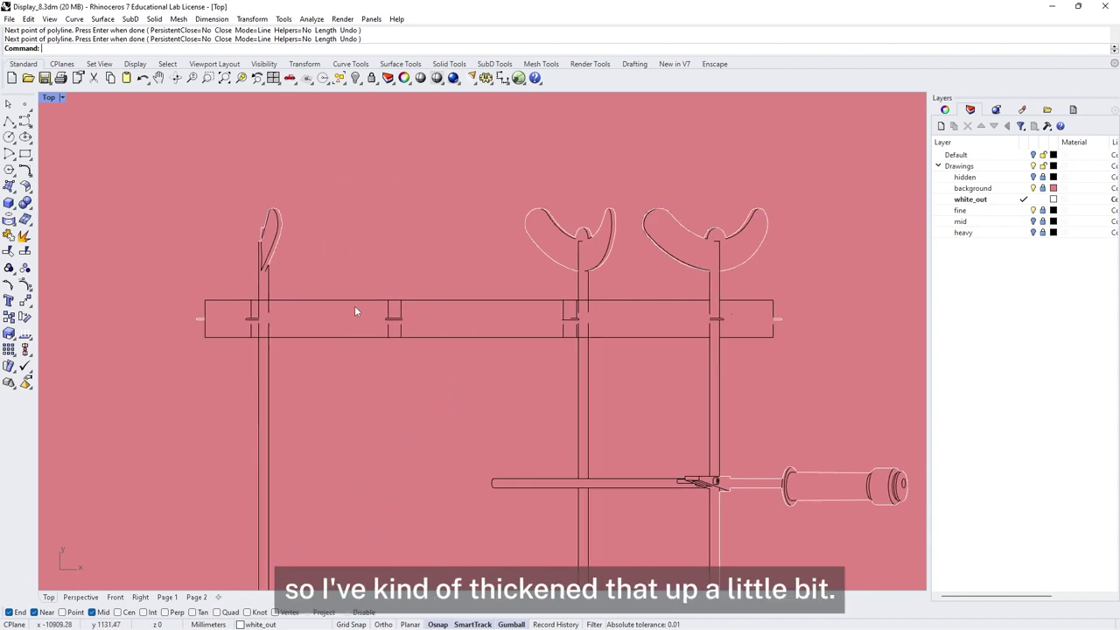
scroll(354, 310, "down", 7)
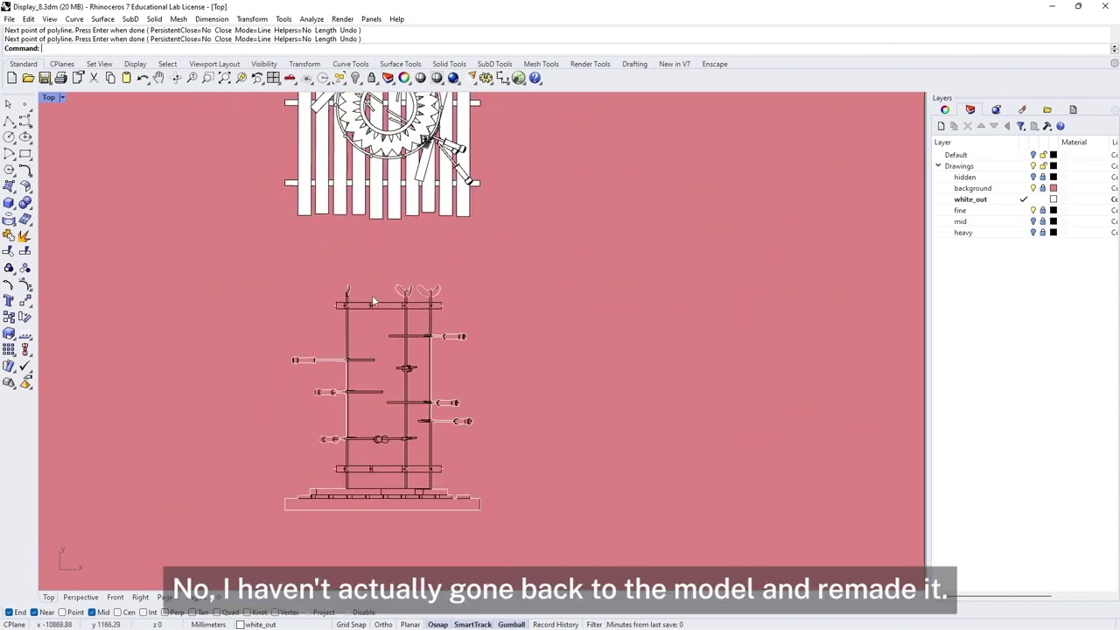
scroll(353, 350, "up", 7)
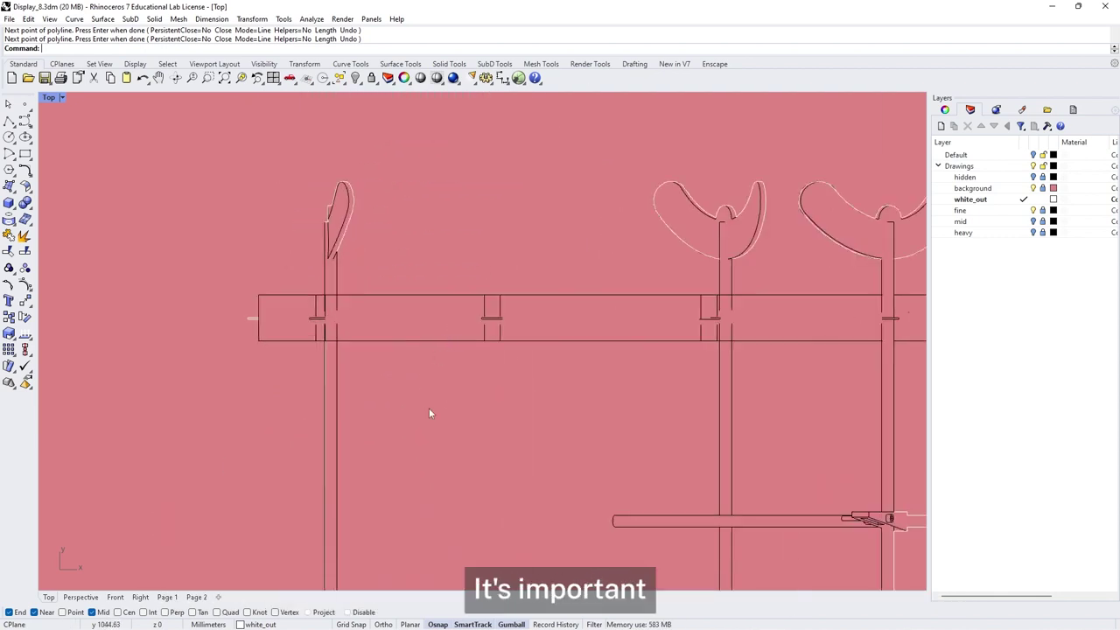
Review the side view, plan and quarter ring detail to decide which drawings belong together on the coloured sheet.
right_click_drag(559, 388, 433, 395)
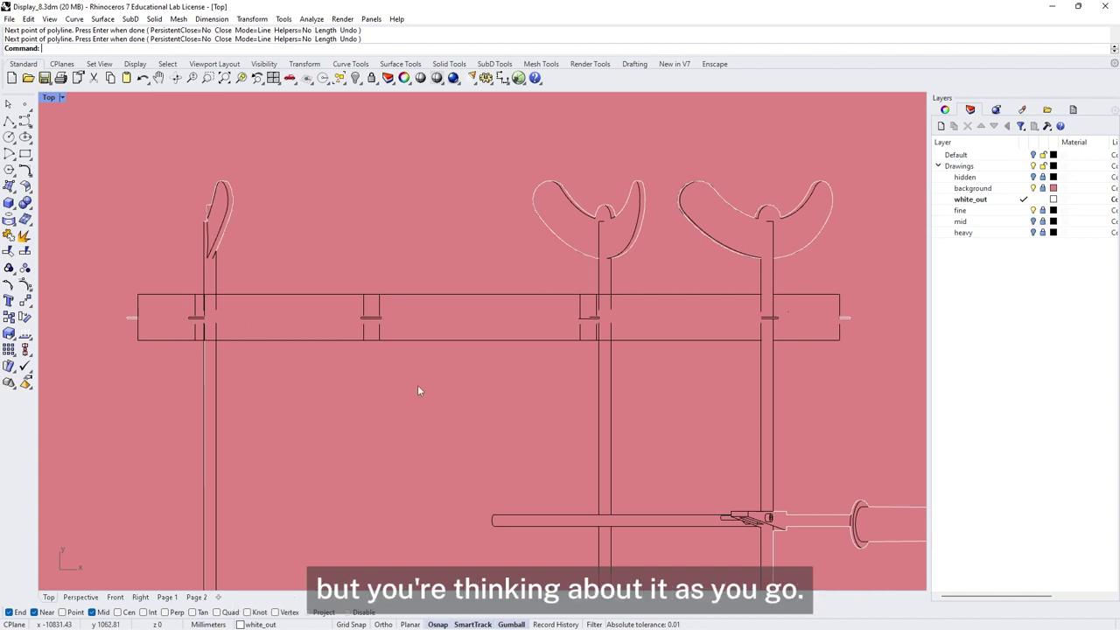
scroll(525, 349, "down", 10)
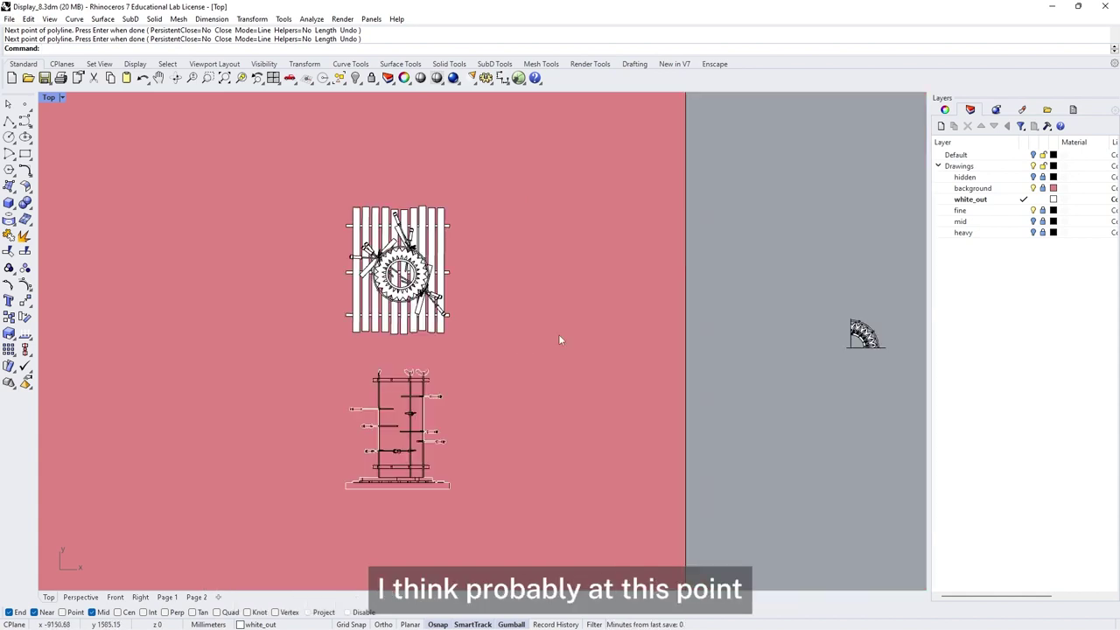
right_click_drag(558, 339, 379, 324)
scroll(740, 320, "up", 6)
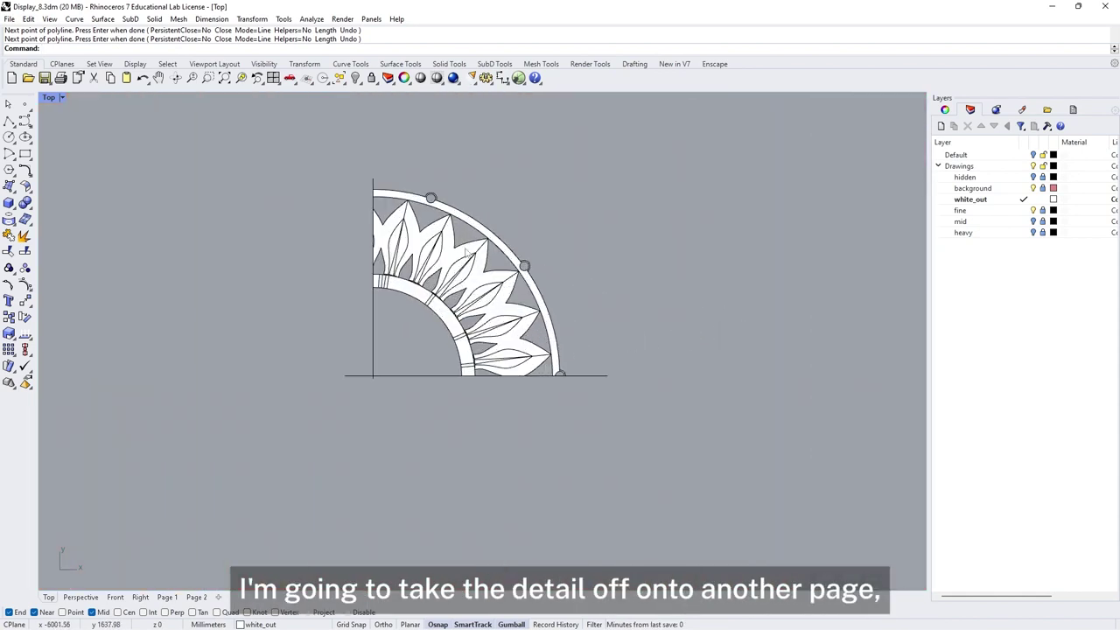
scroll(481, 339, "down", 5)
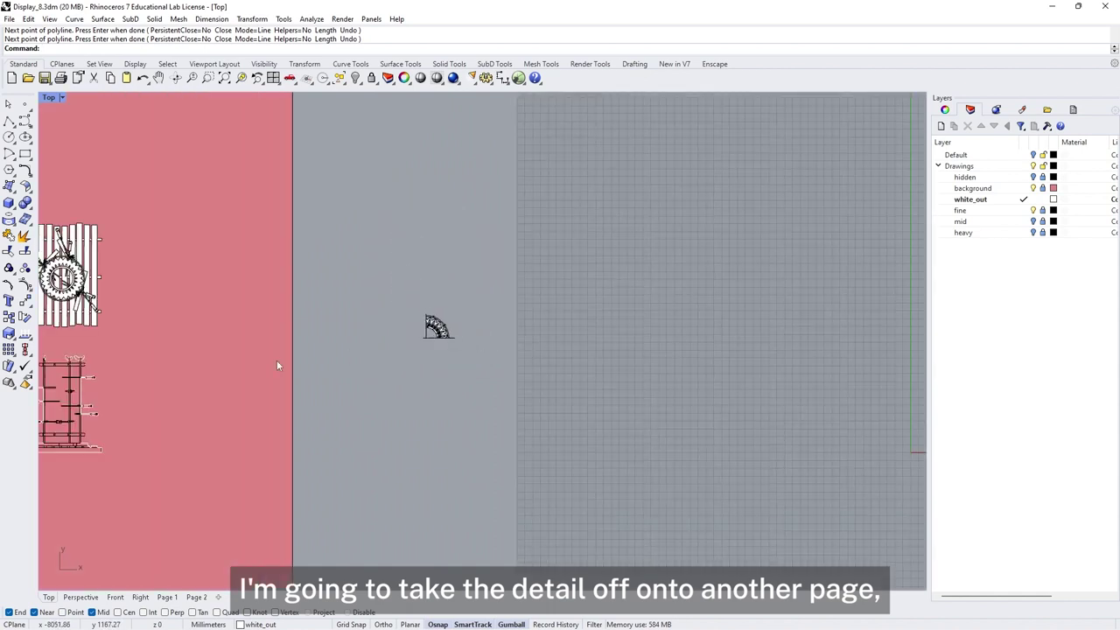
right_click_drag(277, 360, 662, 350)
scroll(482, 351, "up", 2)
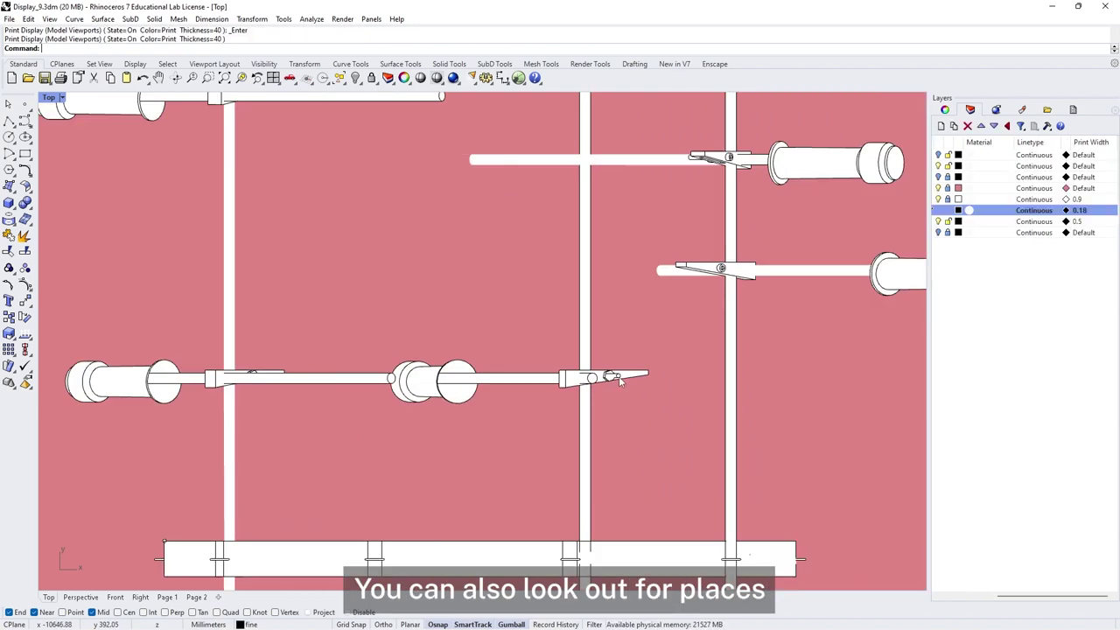
Ungroup the curves of the tapered bracket at the rod joint in Display_9.3dm's side view.
scroll(552, 389, "up", 5)
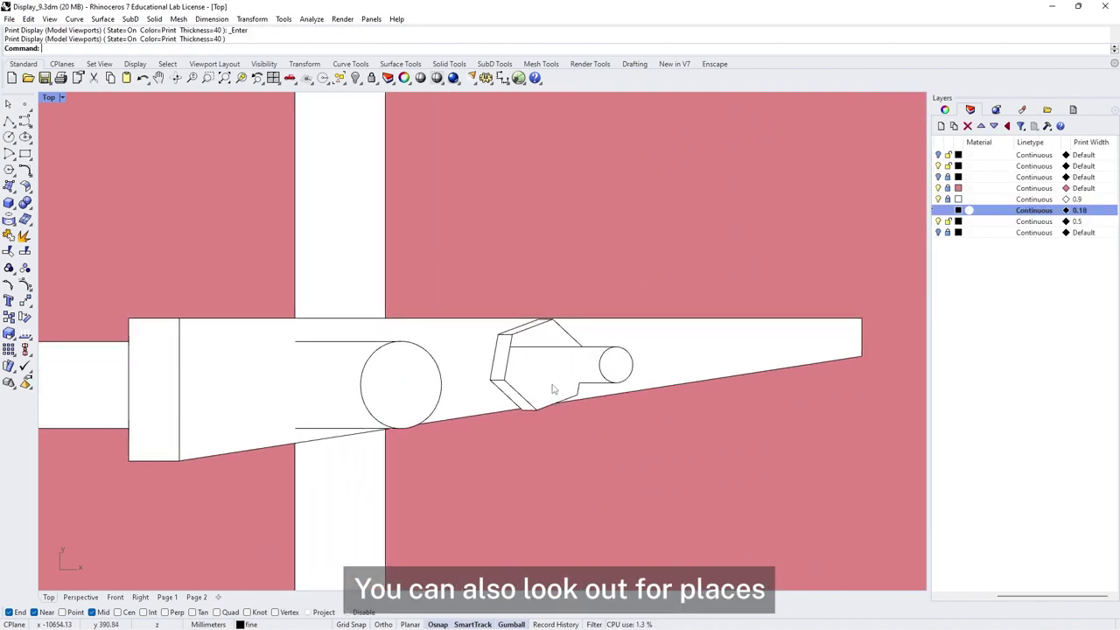
scroll(552, 389, "down", 3)
right_click_drag(554, 445, 434, 467)
scroll(506, 321, "up", 3)
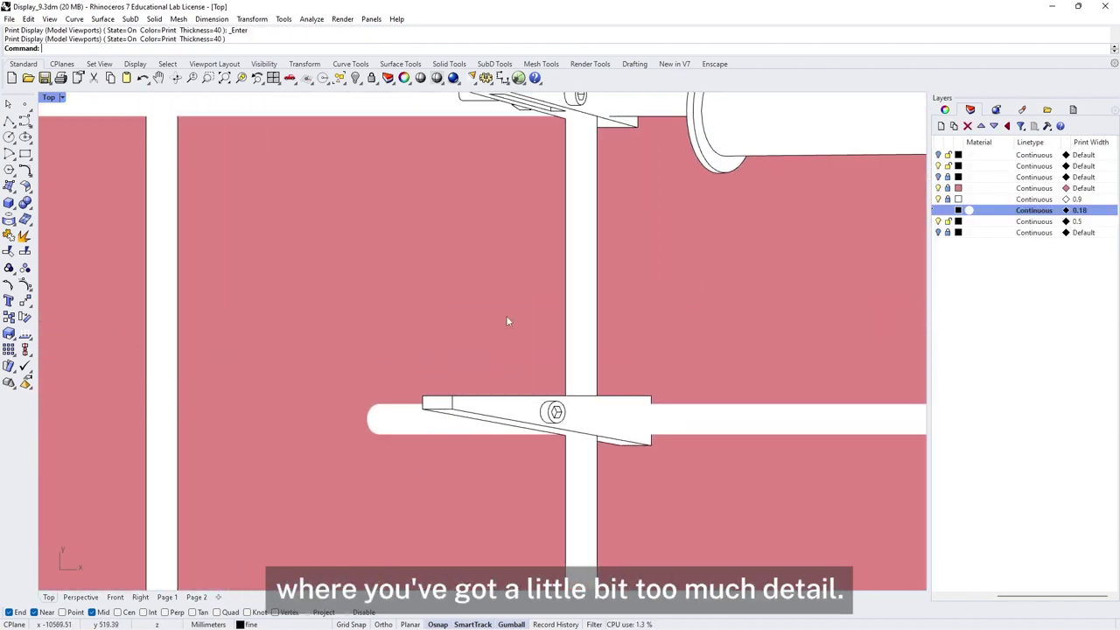
scroll(512, 242, "down", 1)
scroll(490, 305, "up", 5)
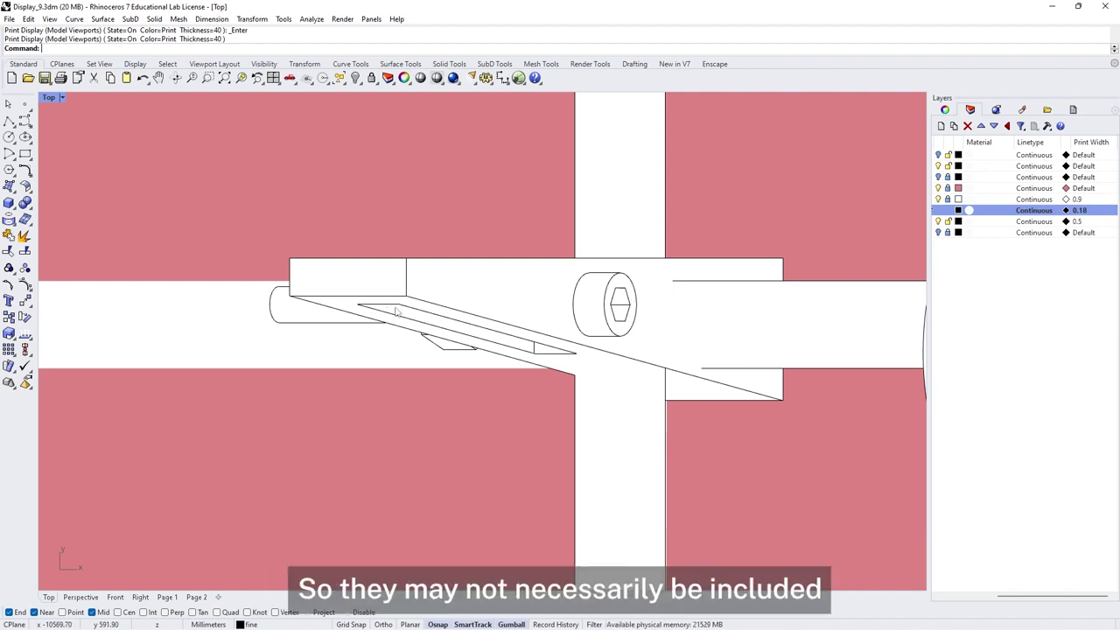
left_click(558, 351)
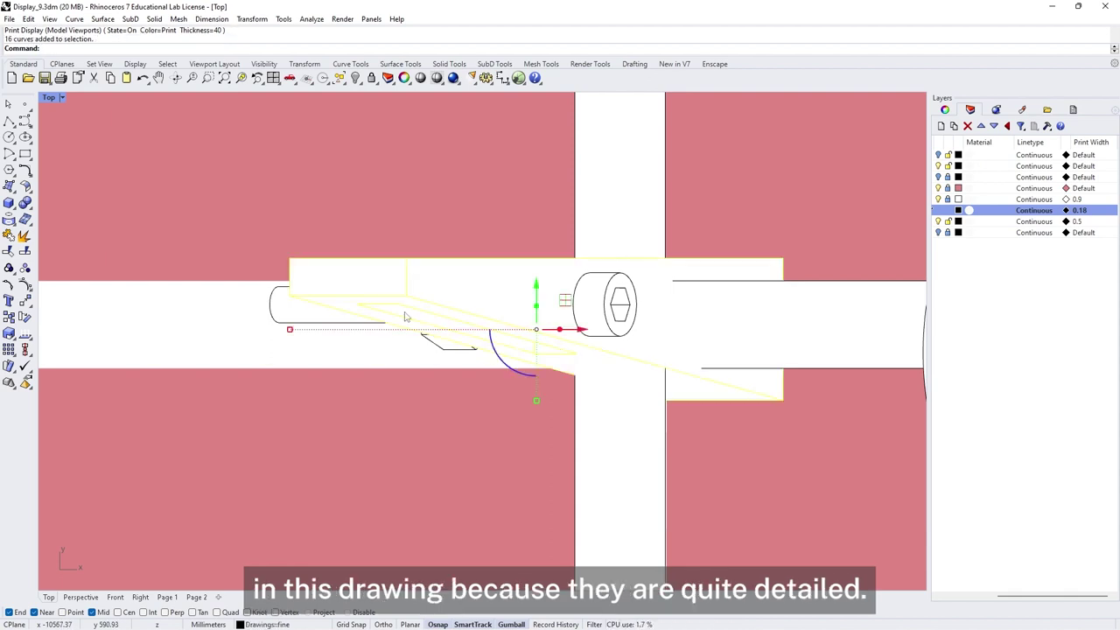
left_click(26, 268)
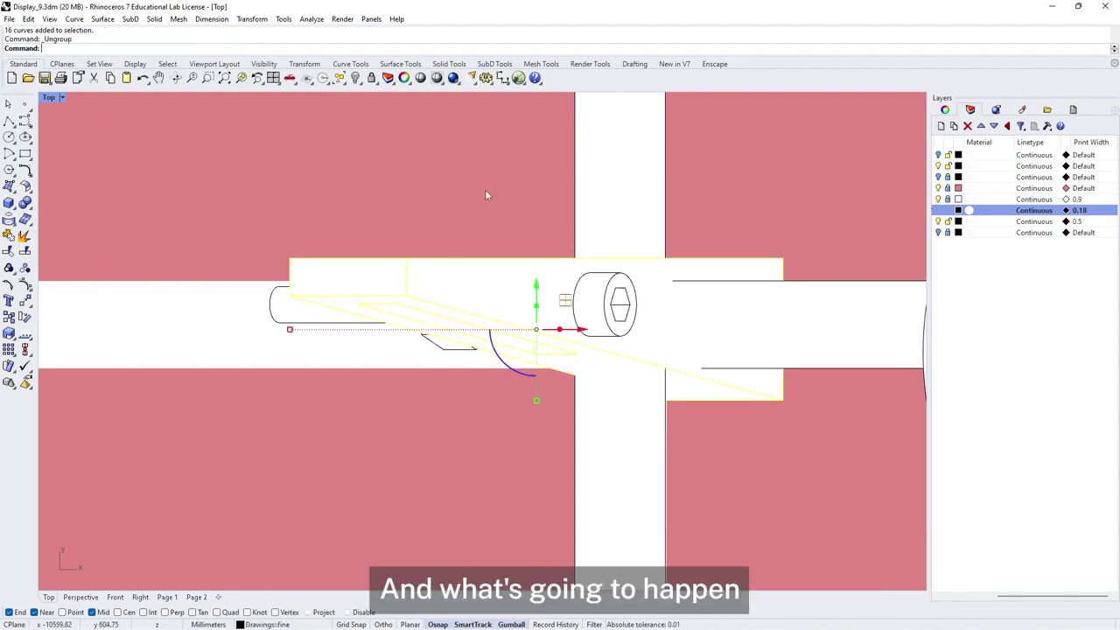
key("Escape")
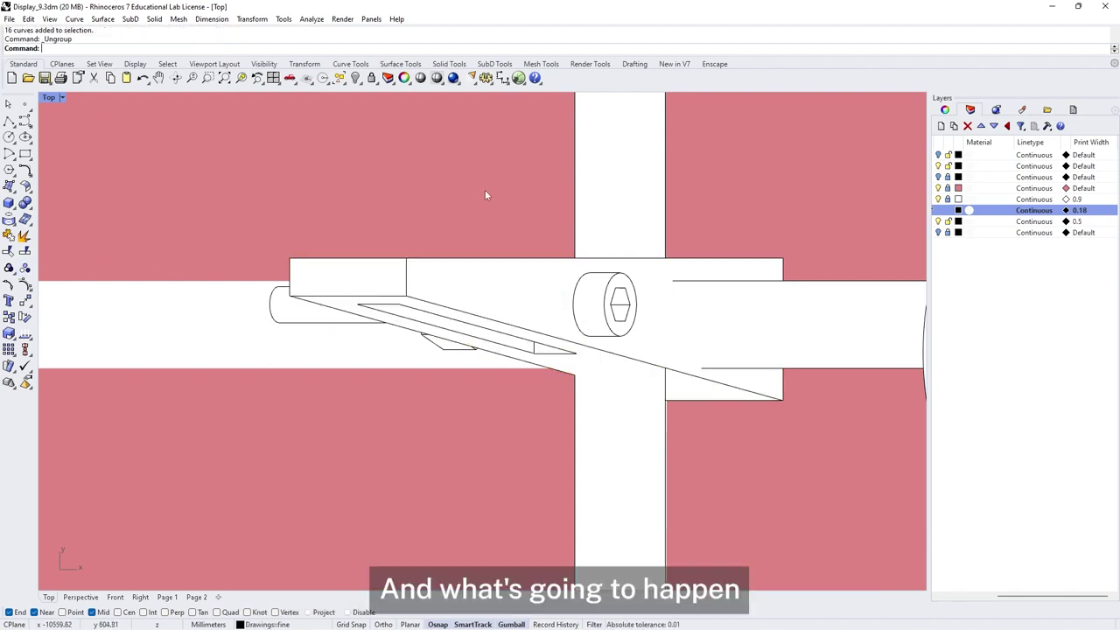
Ungroup the curves of the round bolt head on the tapered bracket.
left_click(618, 305)
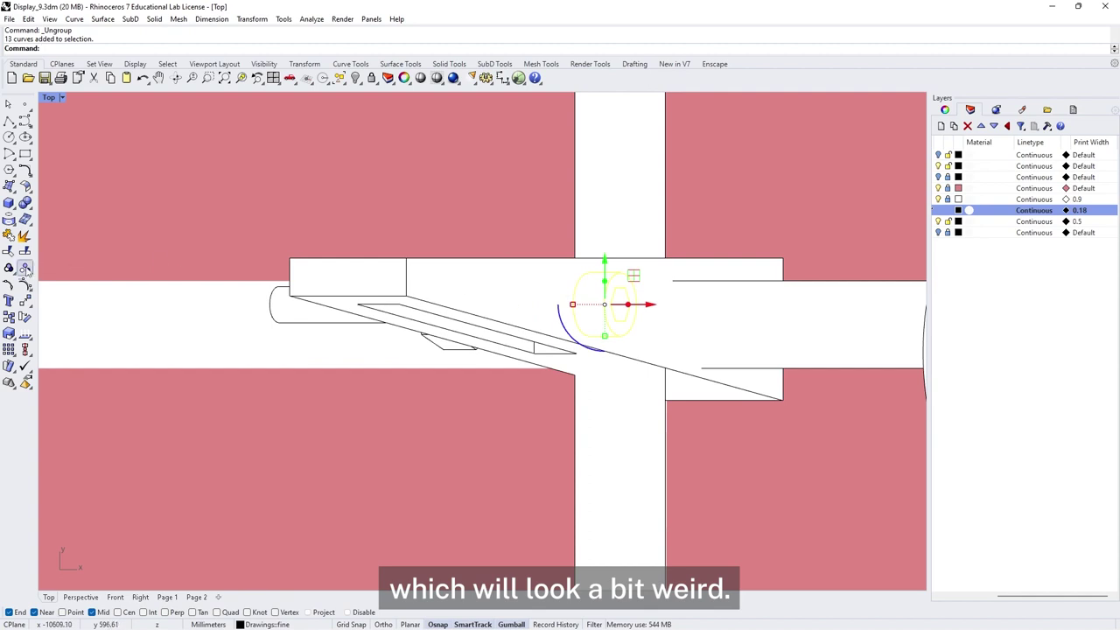
right_click(25, 267)
left_click(484, 218)
Delete the hexagonal socket lines inside the bolt head's round face to simplify the assembly view.
left_click(616, 305)
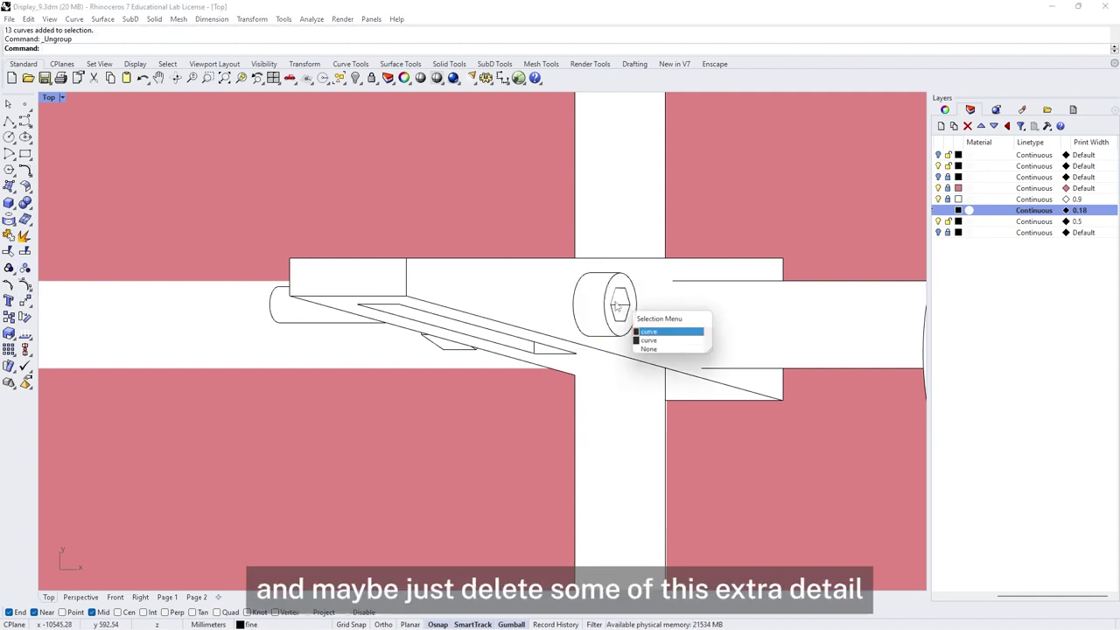
left_click(662, 340)
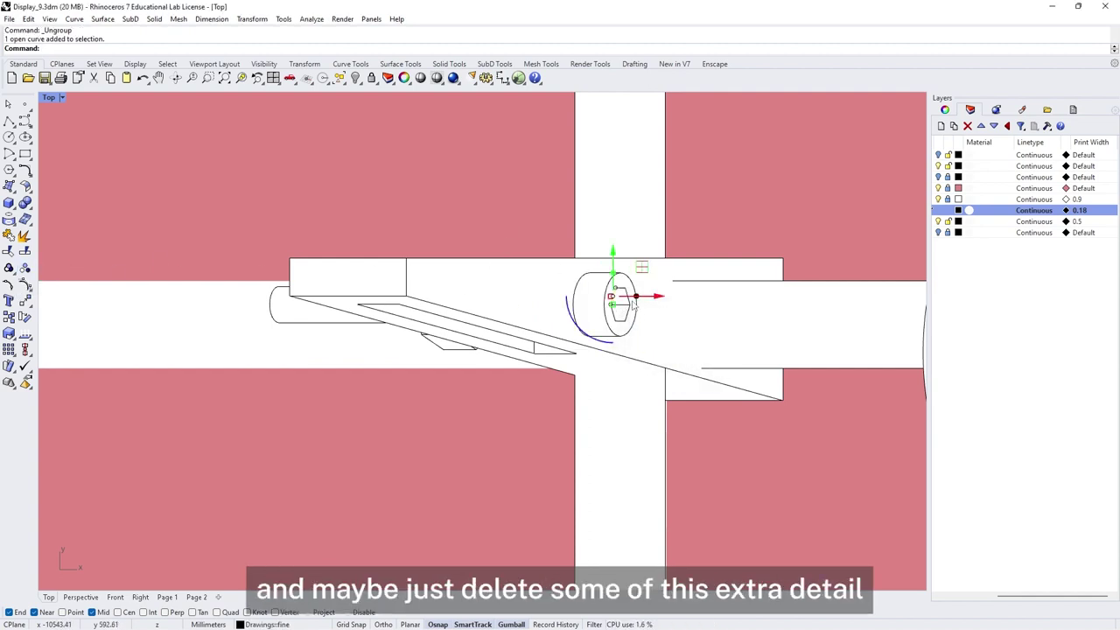
key("Delete")
left_click(624, 297)
left_click(674, 329)
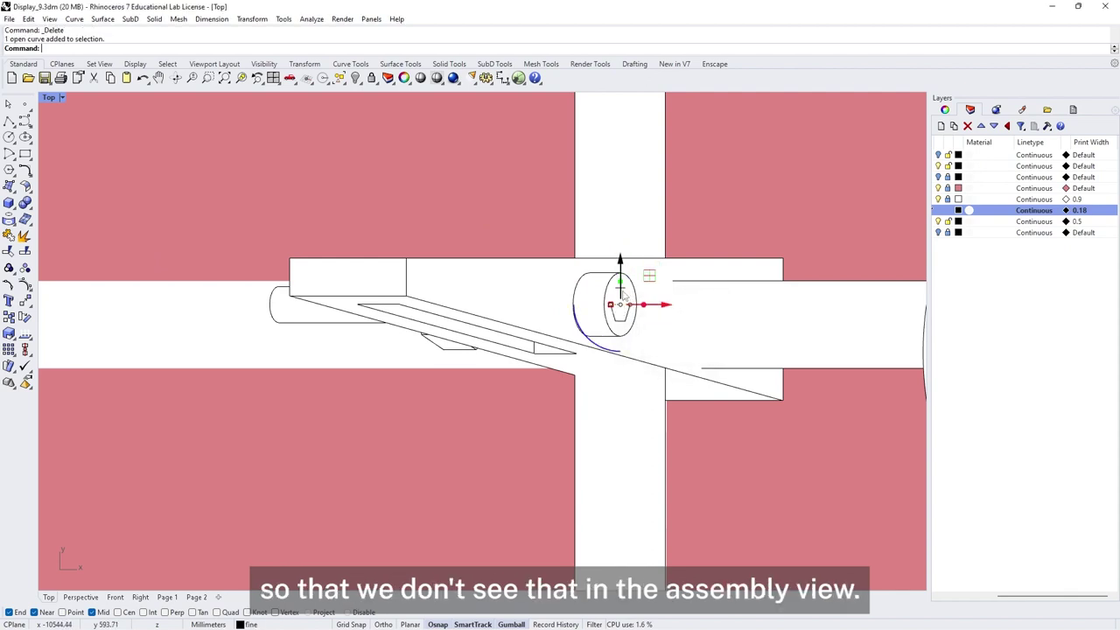
key("Delete")
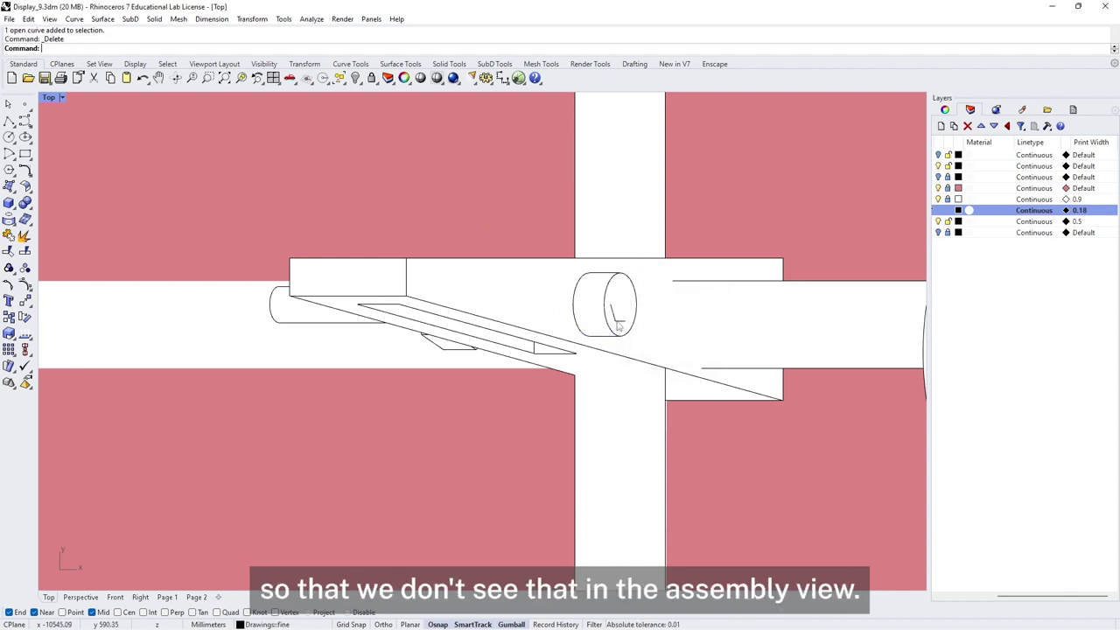
left_click(617, 326)
left_click(663, 337)
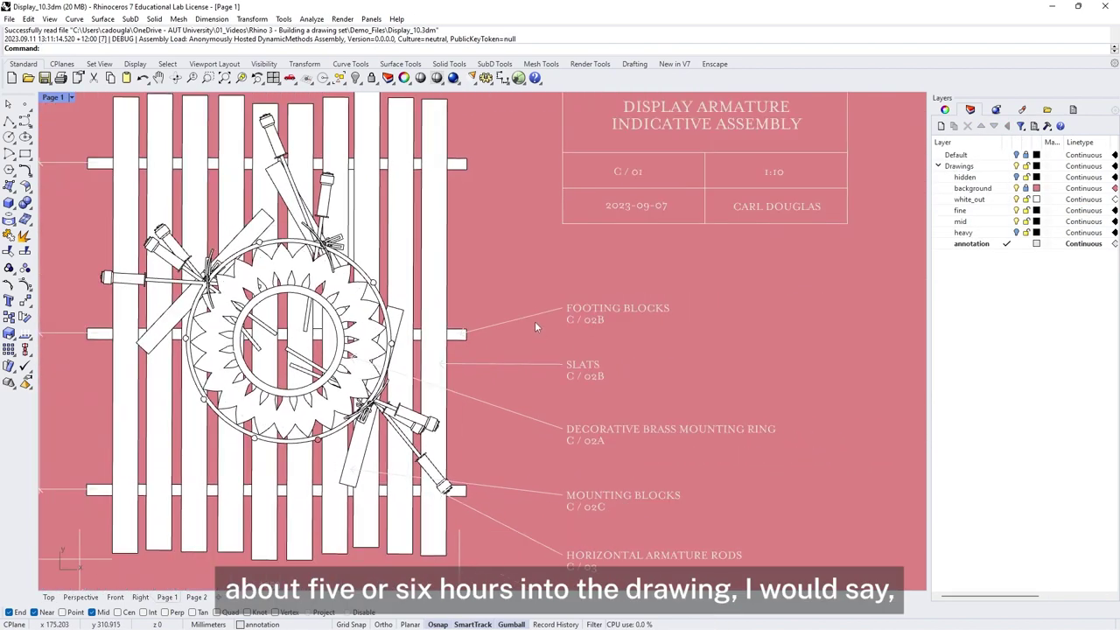
Examine the dimensions around the top and side views on Display_10.3dm's Page 1 layout.
scroll(541, 320, "down", 4)
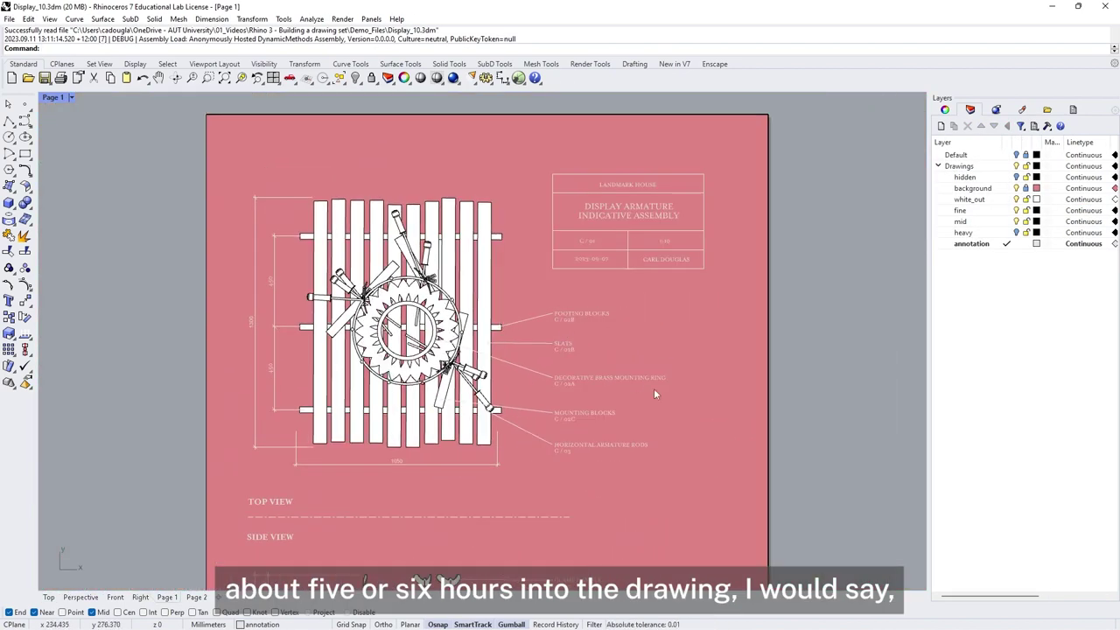
mouse_move(778, 455)
right_mouse_down()
mouse_move(825, 395)
mouse_move(645, 392)
right_mouse_up()
scroll(825, 395, "down", 2)
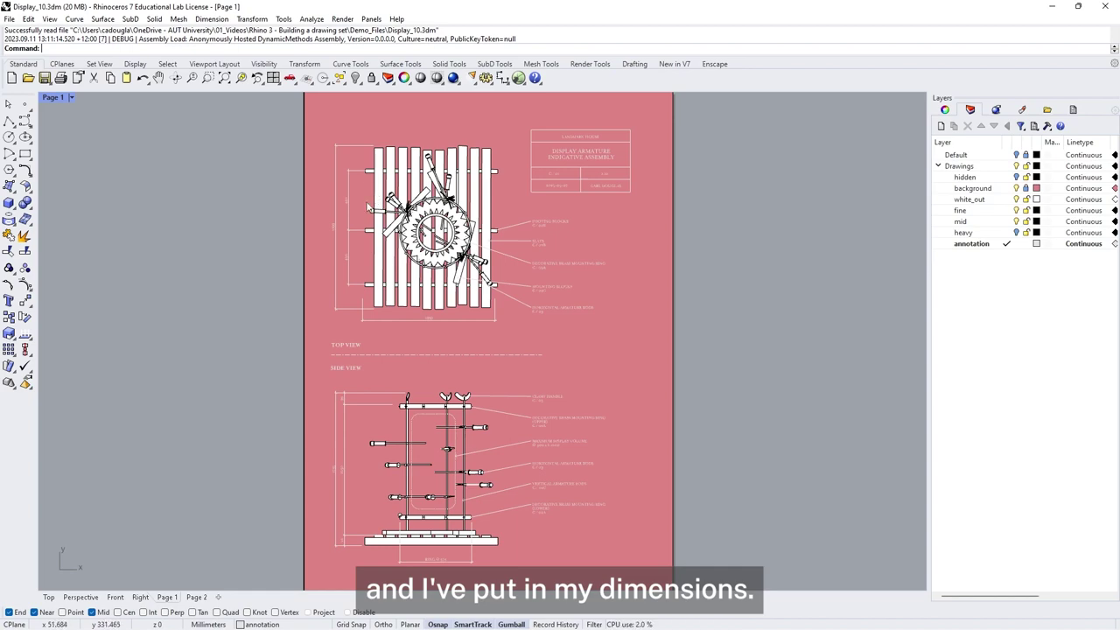
scroll(368, 207, "up", 5)
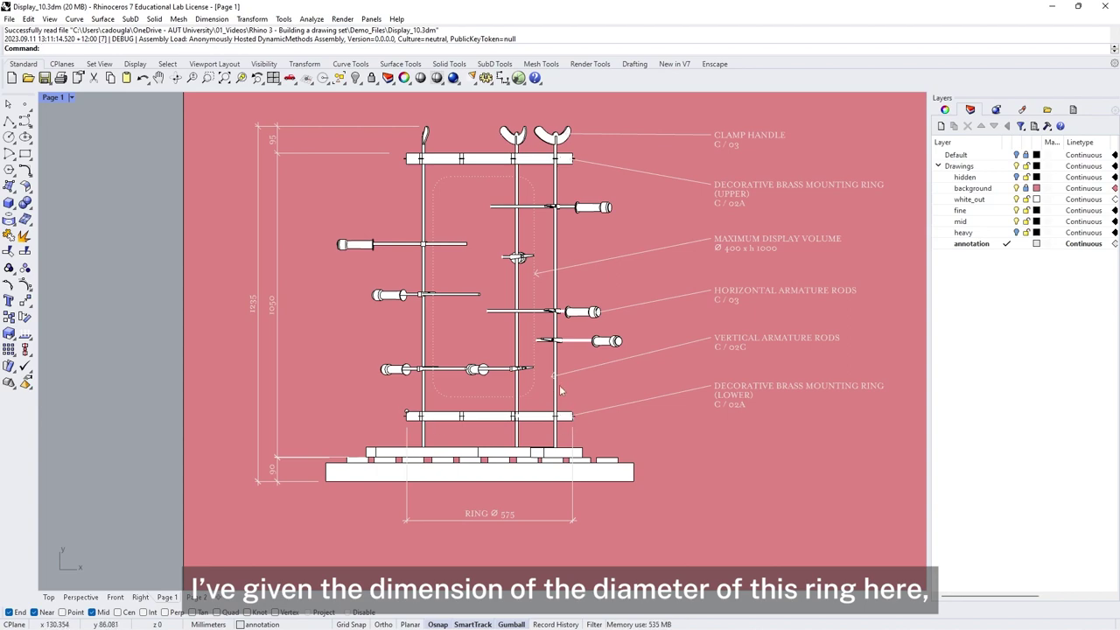
scroll(561, 390, "down", 5)
right_click_drag(554, 271, 553, 376)
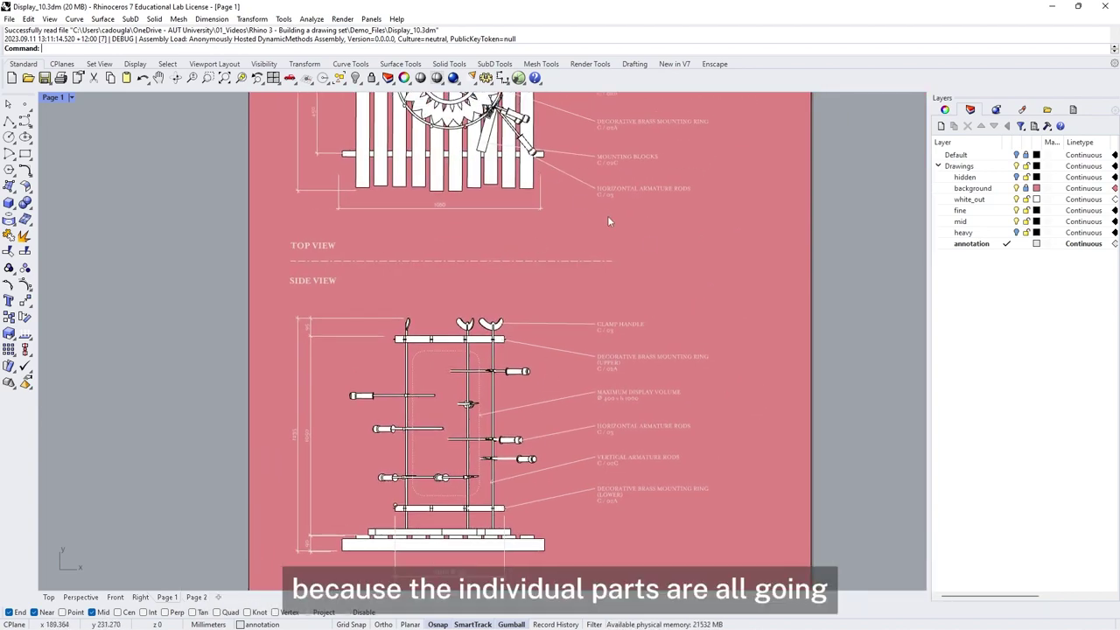
Examine the part labels with their drawing references, the title block and the overall composition of the Page 1 layout.
mouse_move(700, 264)
right_mouse_down()
mouse_move(718, 268)
mouse_move(660, 444)
right_mouse_up()
scroll(575, 322, "up", 4)
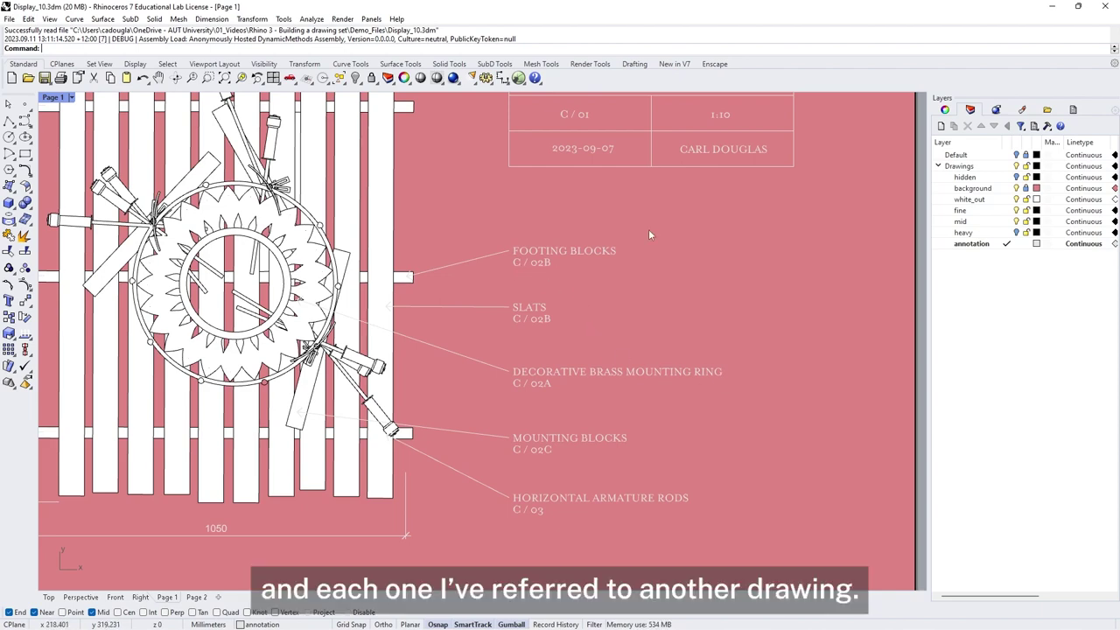
right_click_drag(648, 234, 569, 408)
scroll(544, 407, "up", 3)
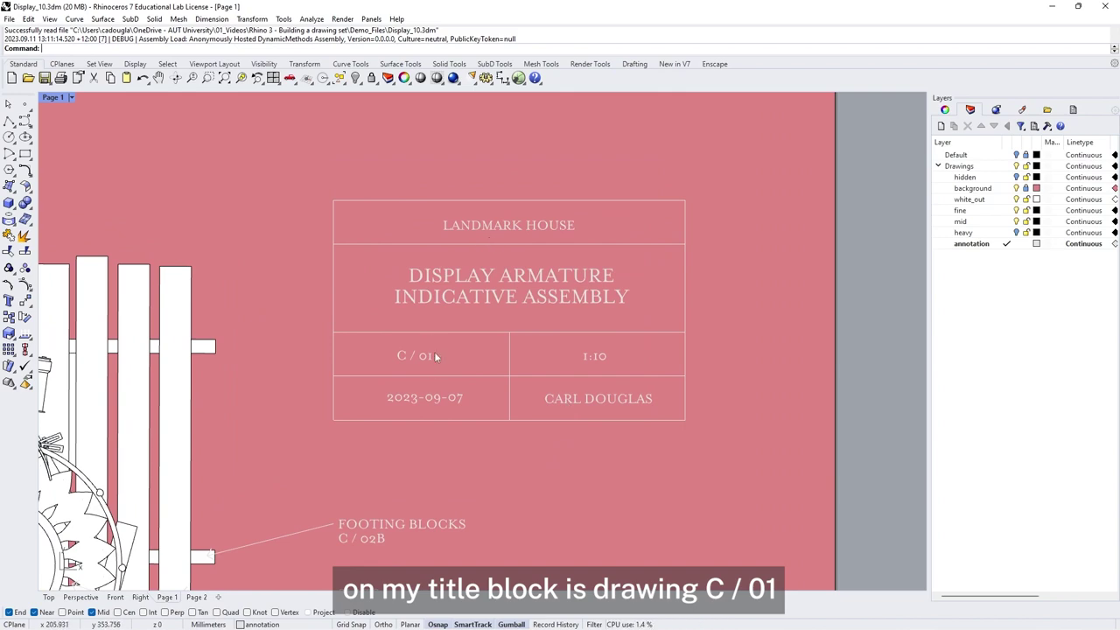
scroll(630, 359, "down", 3)
scroll(543, 301, "up", 4)
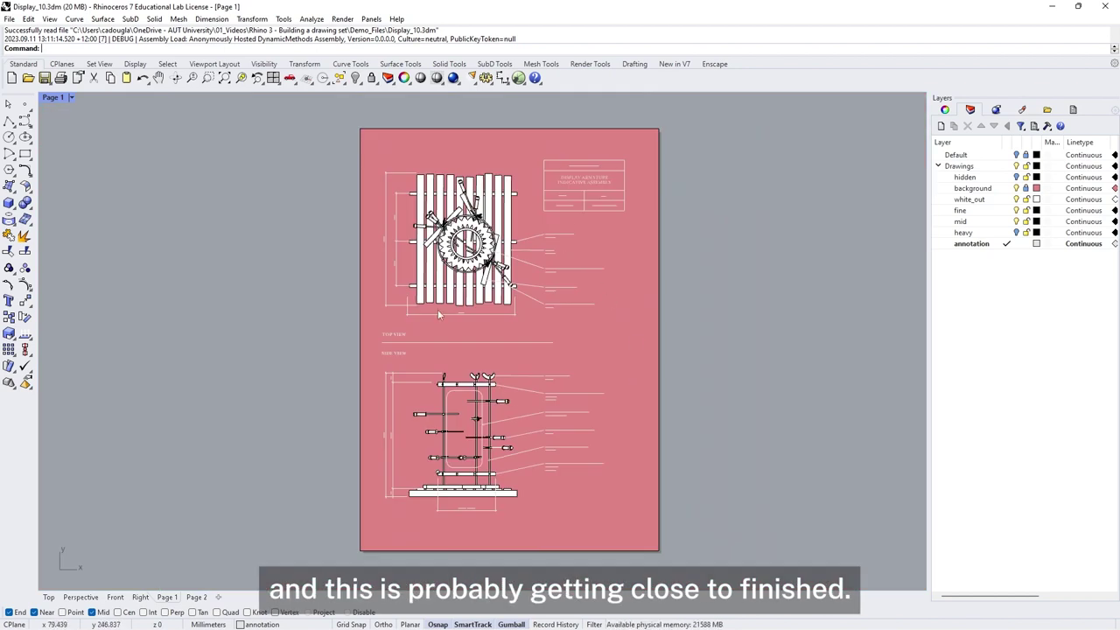
scroll(573, 259, "up", 2)
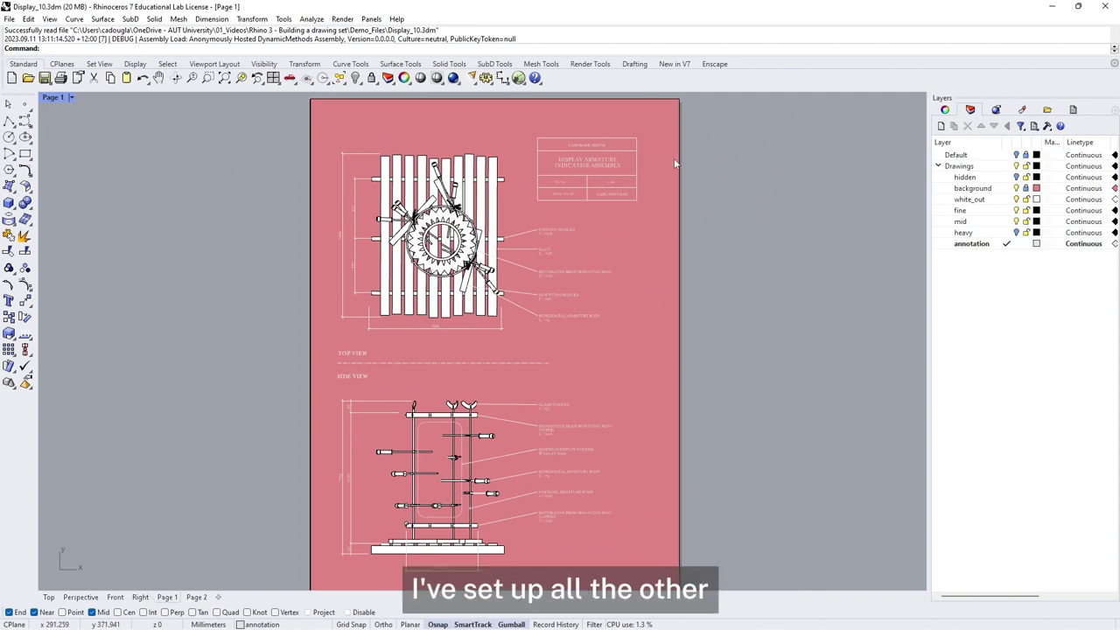
scroll(534, 251, "up", 2)
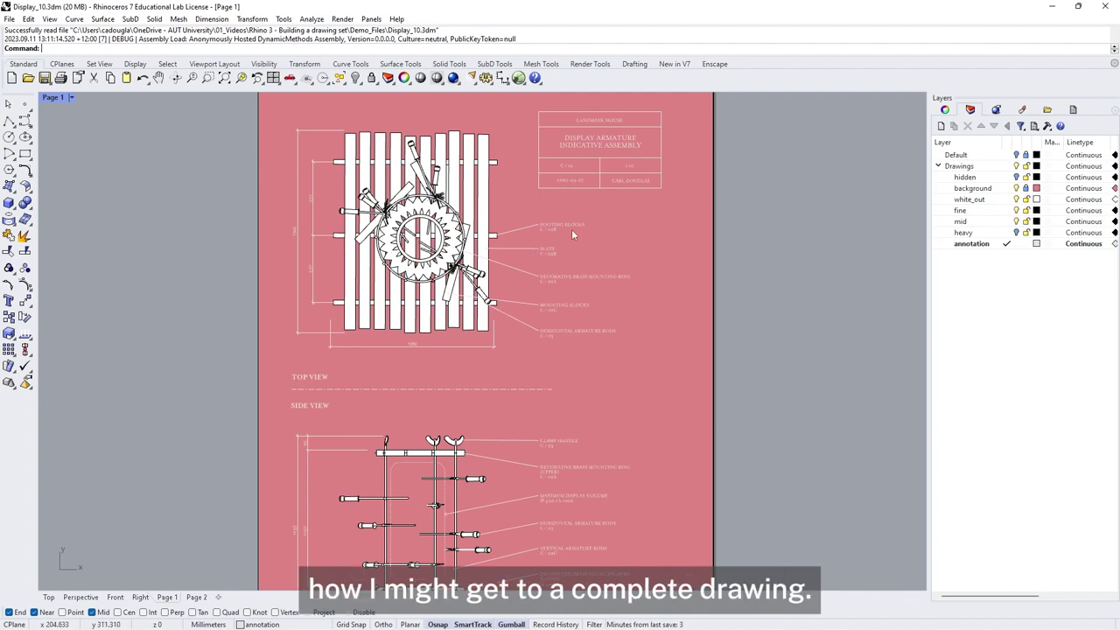
scroll(728, 246, "up", 2)
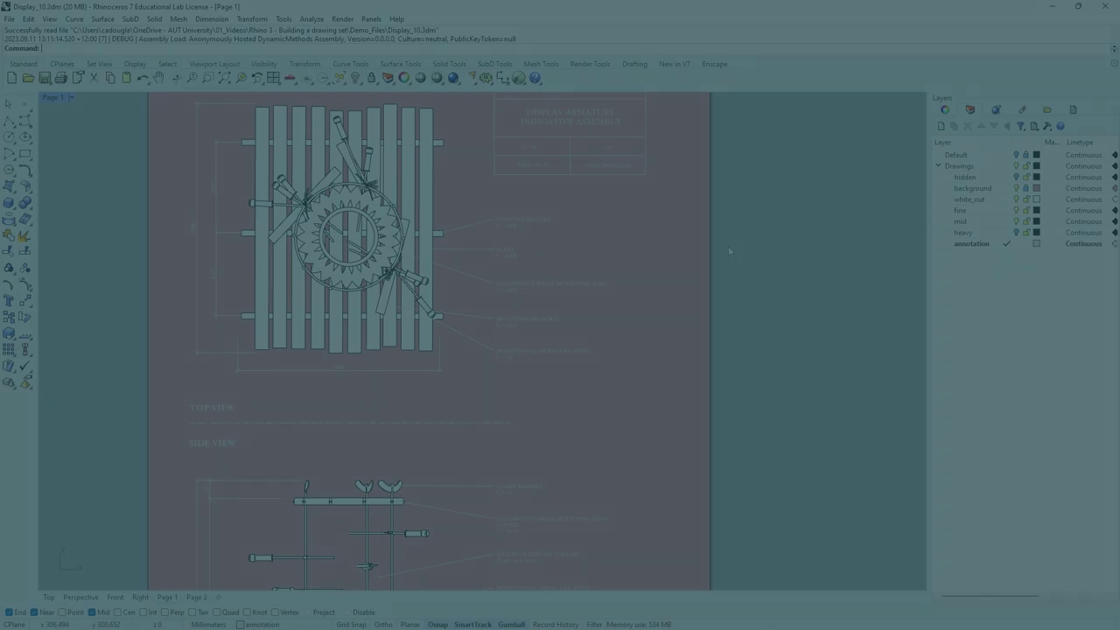